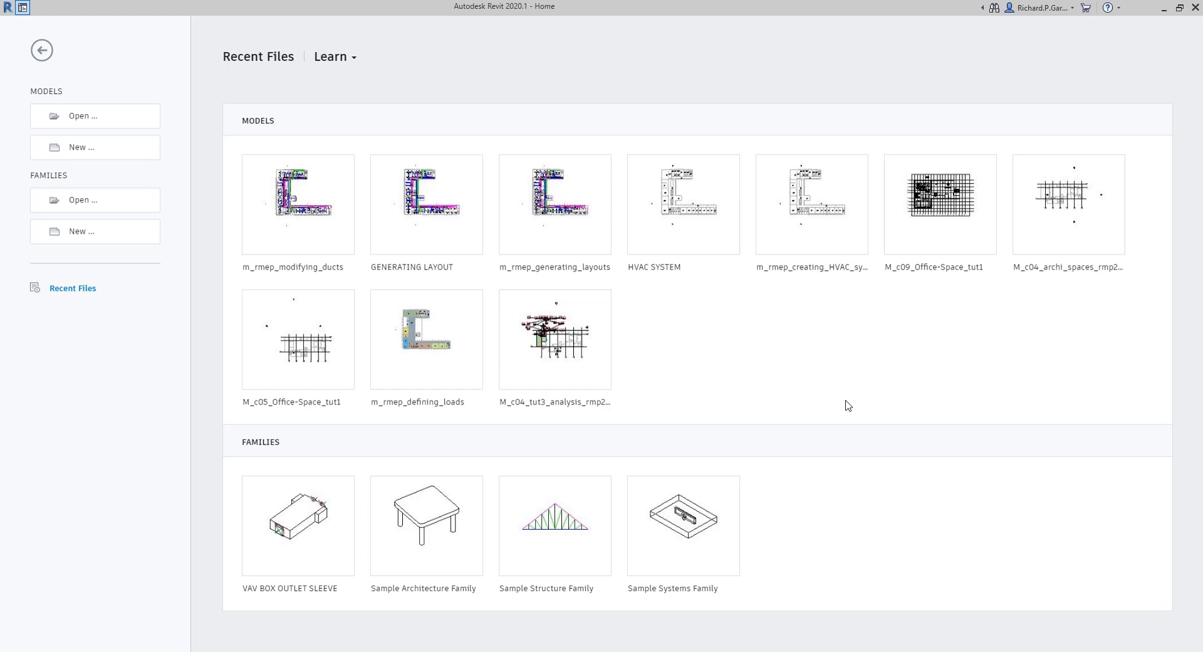
- Create a new family from the Metric Mechanical Equipment template and widen the project browser so its view names are readable
click(115, 237)
click(115, 236)
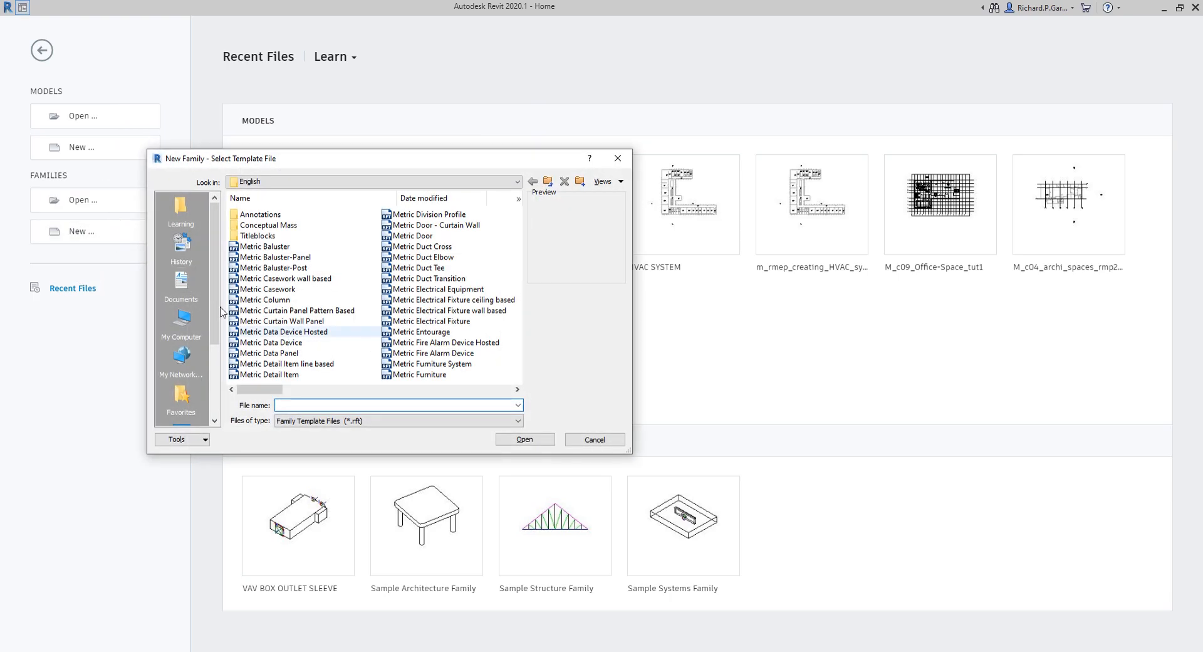
click(418, 312)
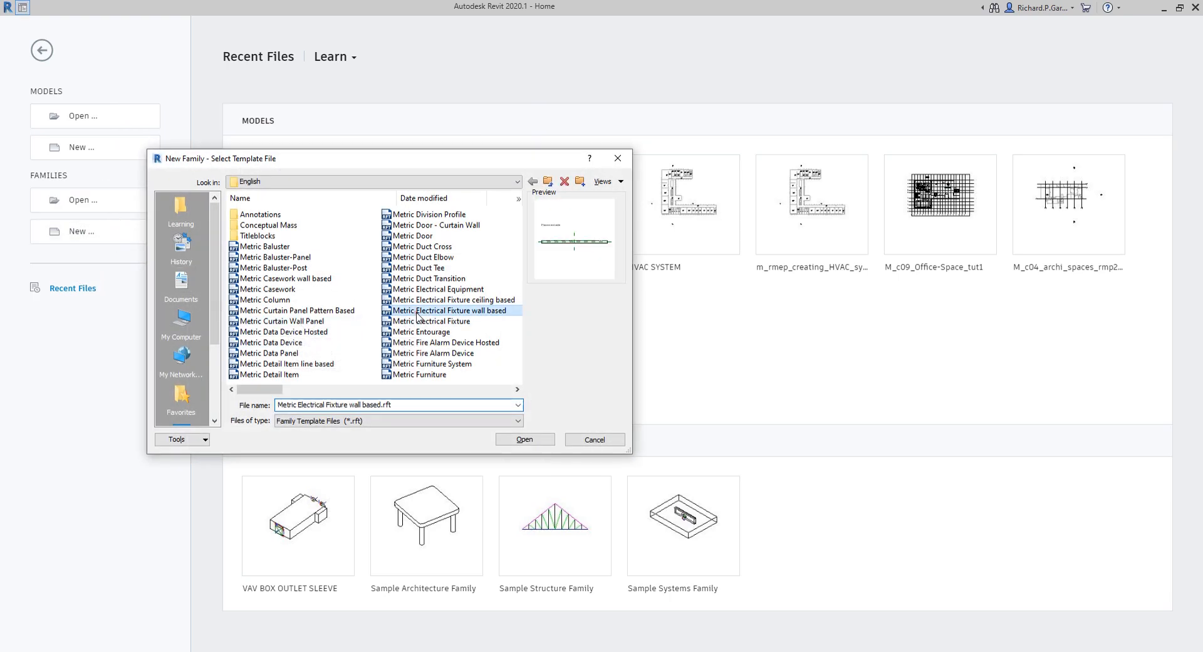
scroll(419, 316, down, 2)
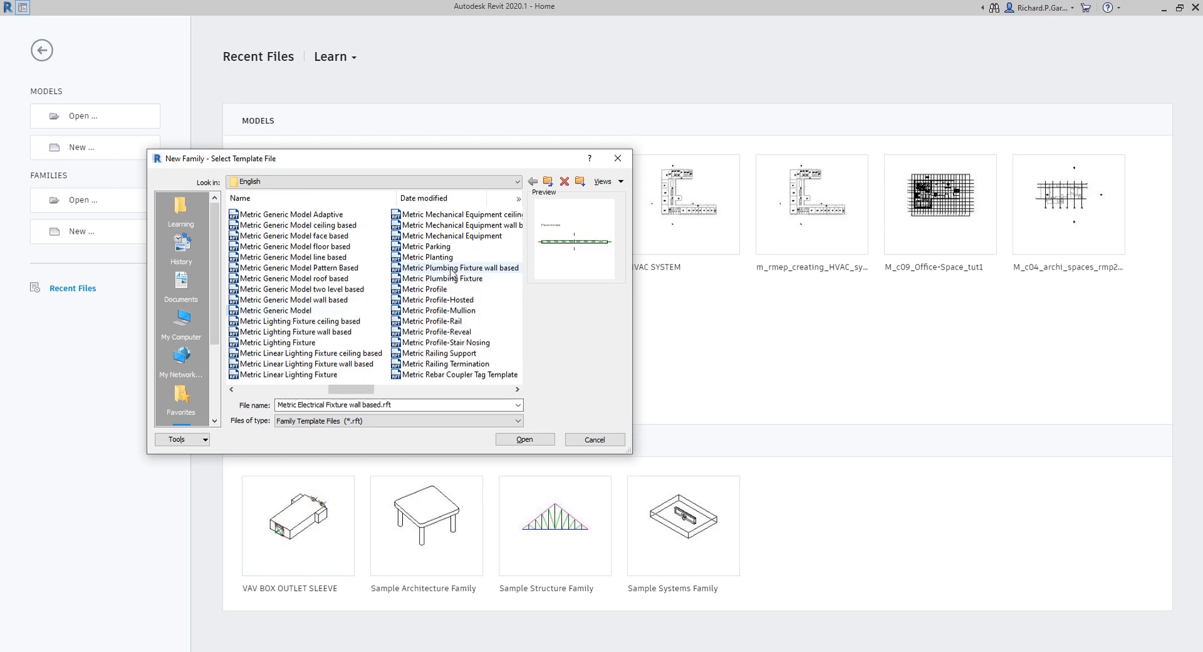
click(454, 237)
double_click(454, 236)
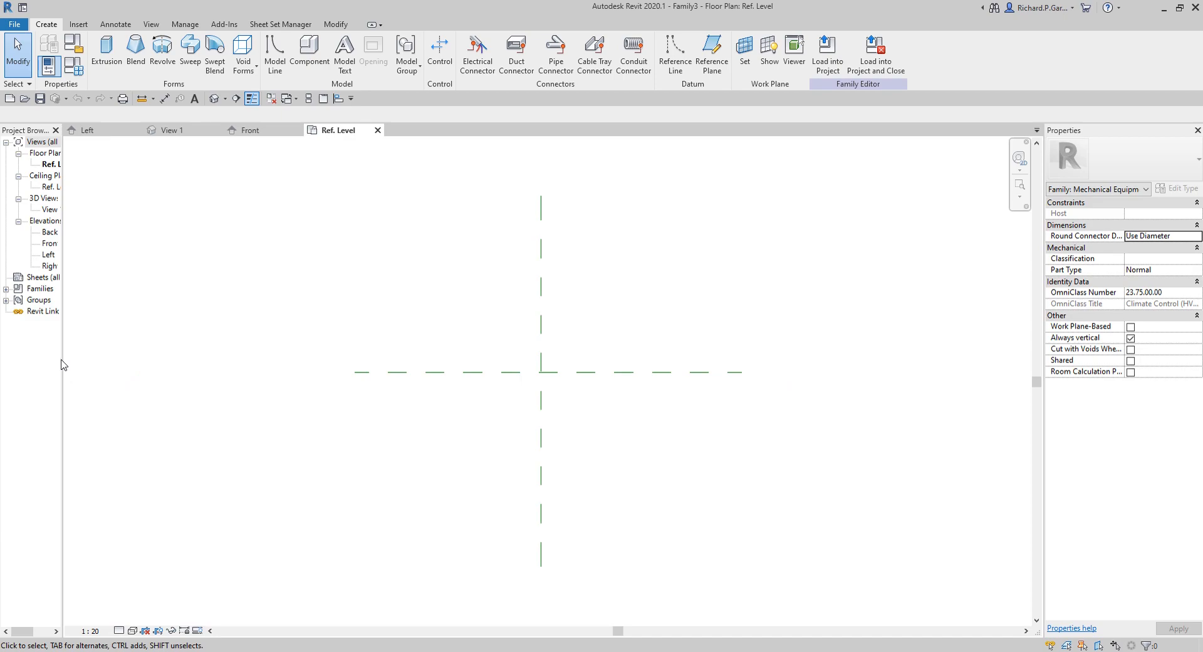
drag(62, 363, 168, 363)
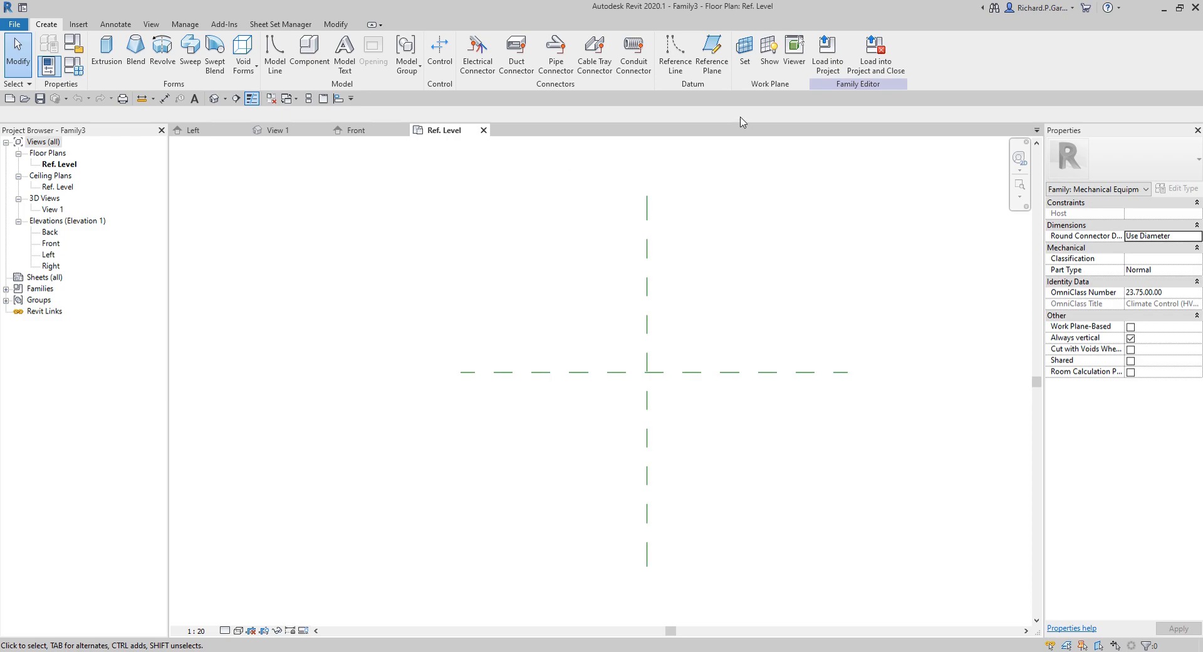
- Add reference planes offset 610 mm on both sides of the vertical centre plane in the Ref. Level view, using Pick Lines
click(713, 59)
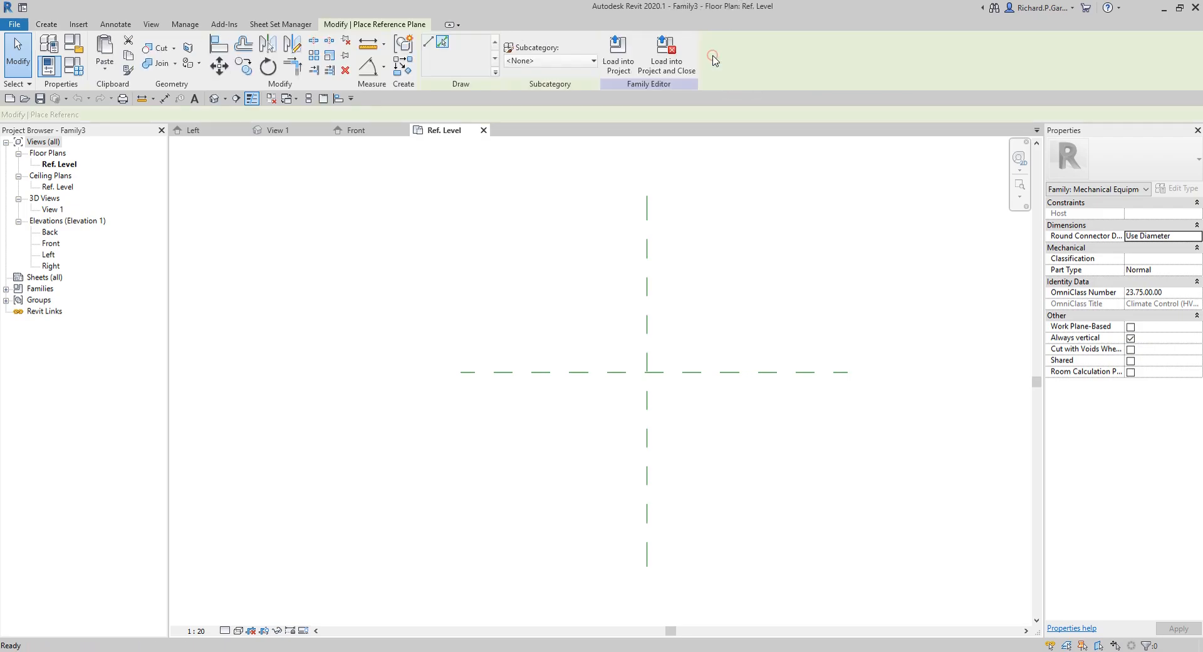
click(443, 43)
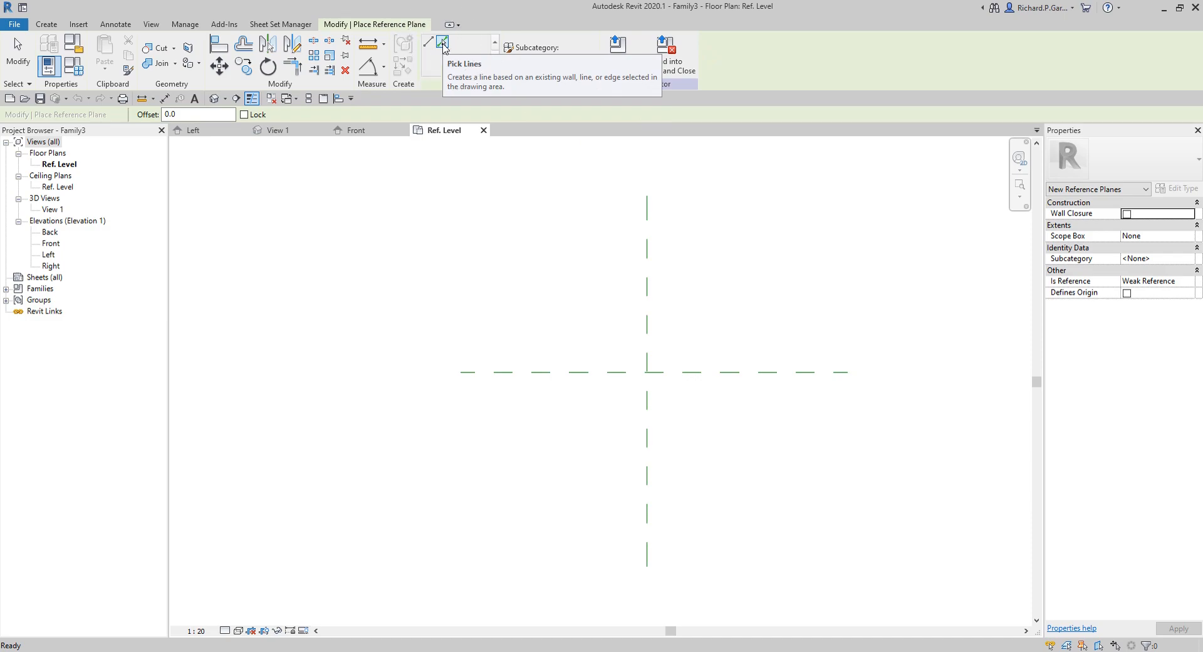
click(178, 114)
text(610)
key(Return)
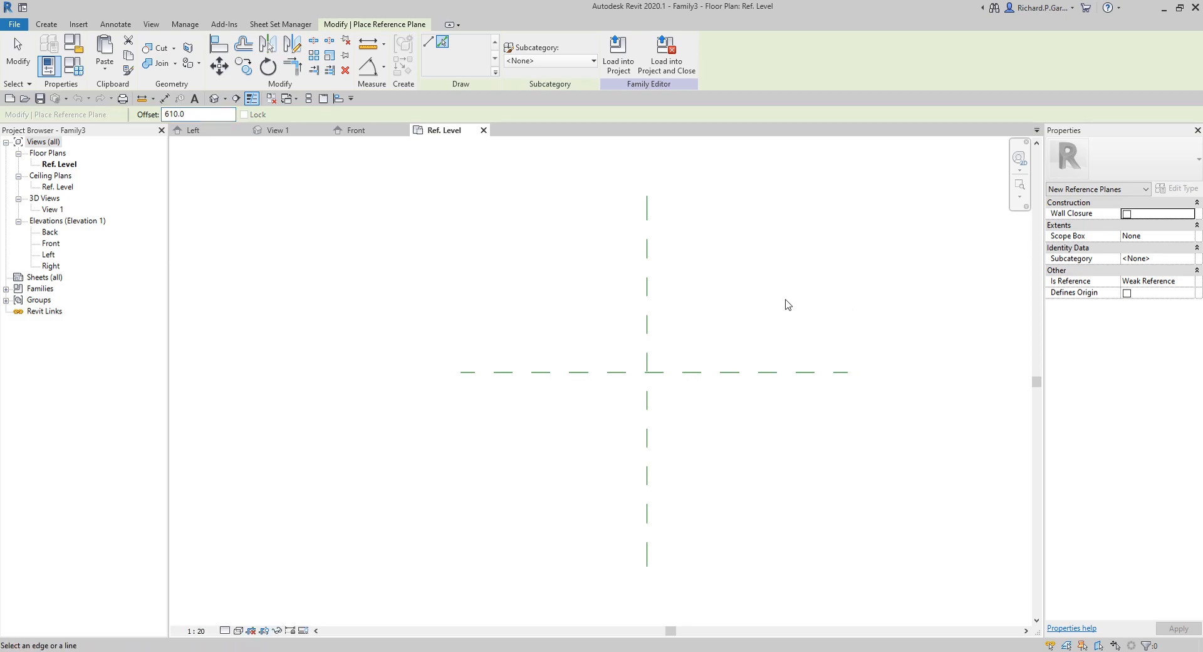
click(652, 344)
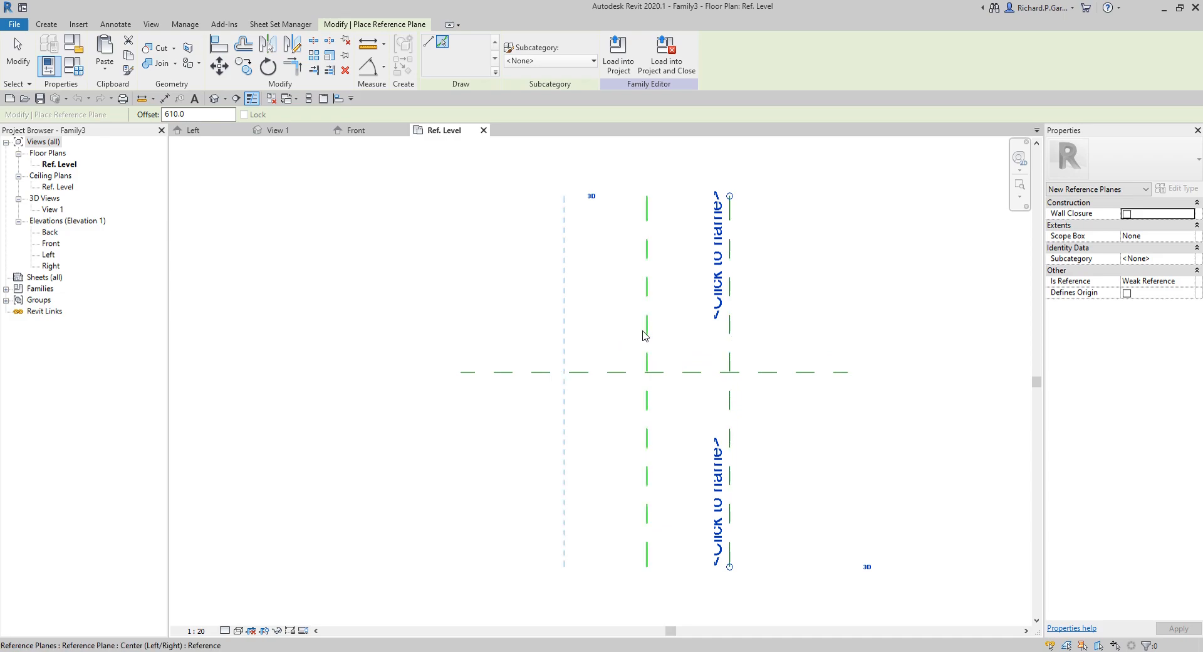
click(645, 335)
key(ctrl)
key(ctrl)
- Add reference planes offset 305 mm above and below the horizontal centre plane
drag(191, 113, 153, 113)
text(310)
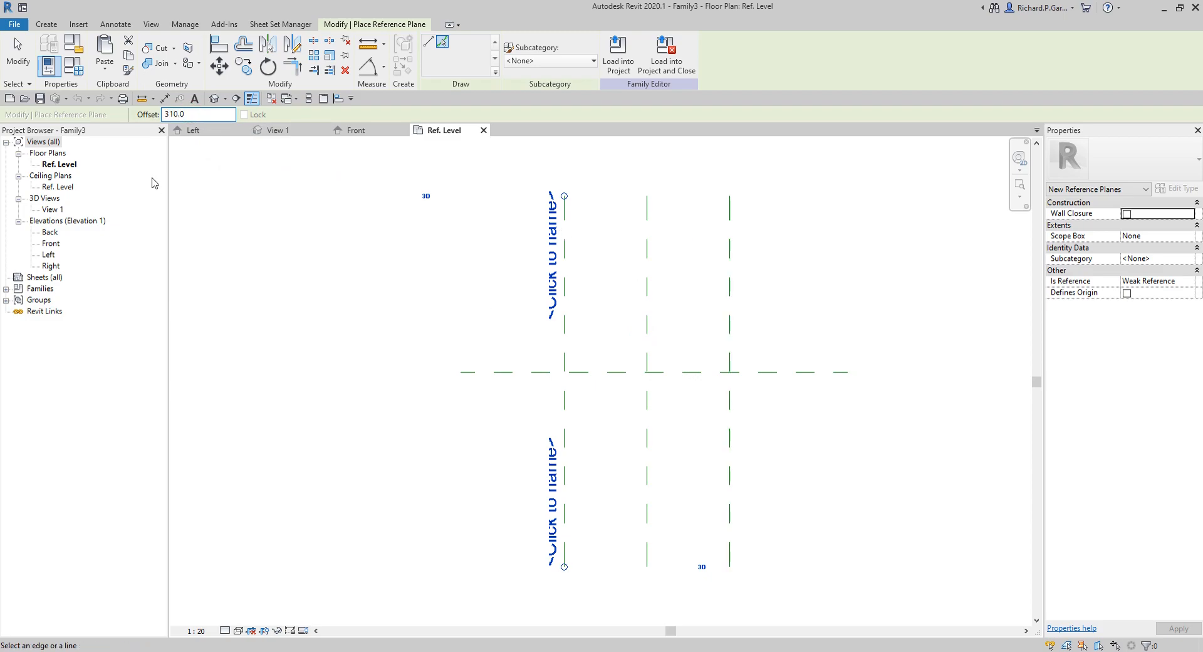
click(196, 114)
key(BackSpace)
key(BackSpace)
key(BackSpace)
key(BackSpace)
text(05)
click(775, 370)
click(775, 375)
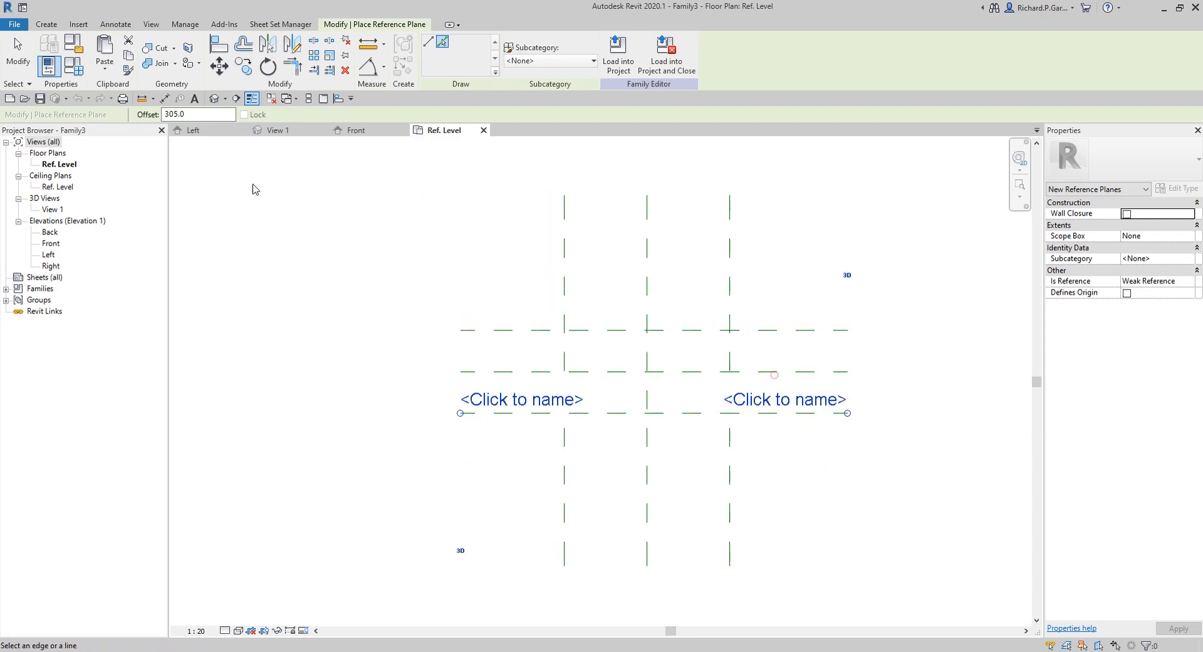
click(18, 56)
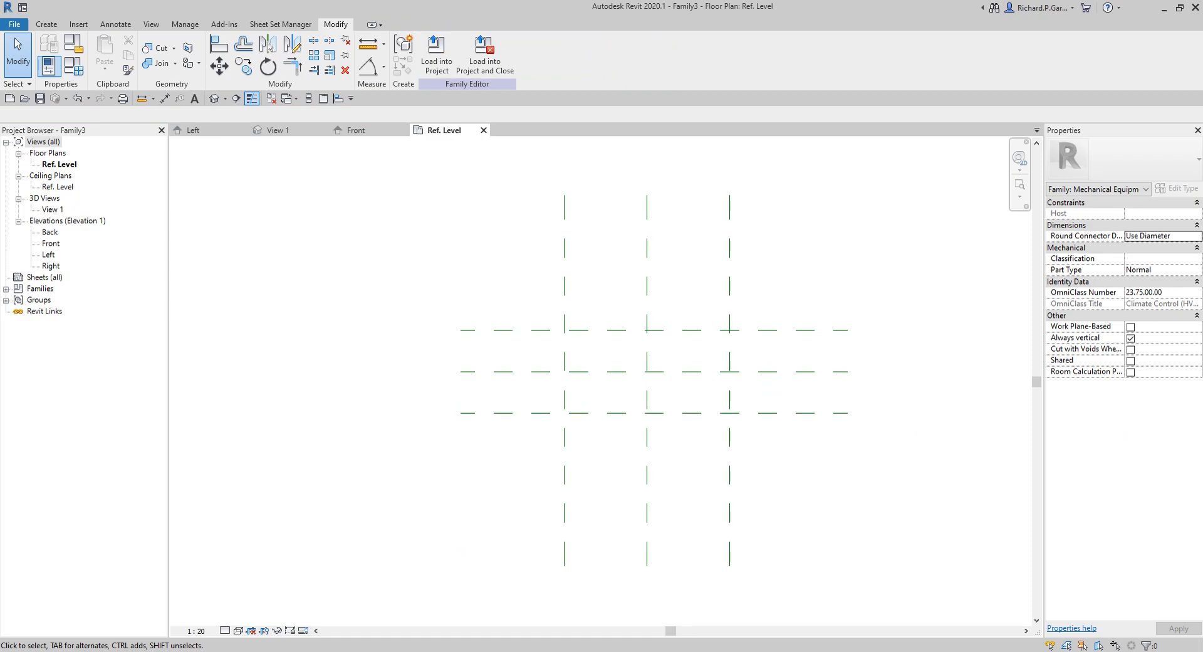
- Place an aligned dimension string across the three vertical reference planes and constrain its segments to be equal
click(792, 458)
scroll(650, 379, up, 1)
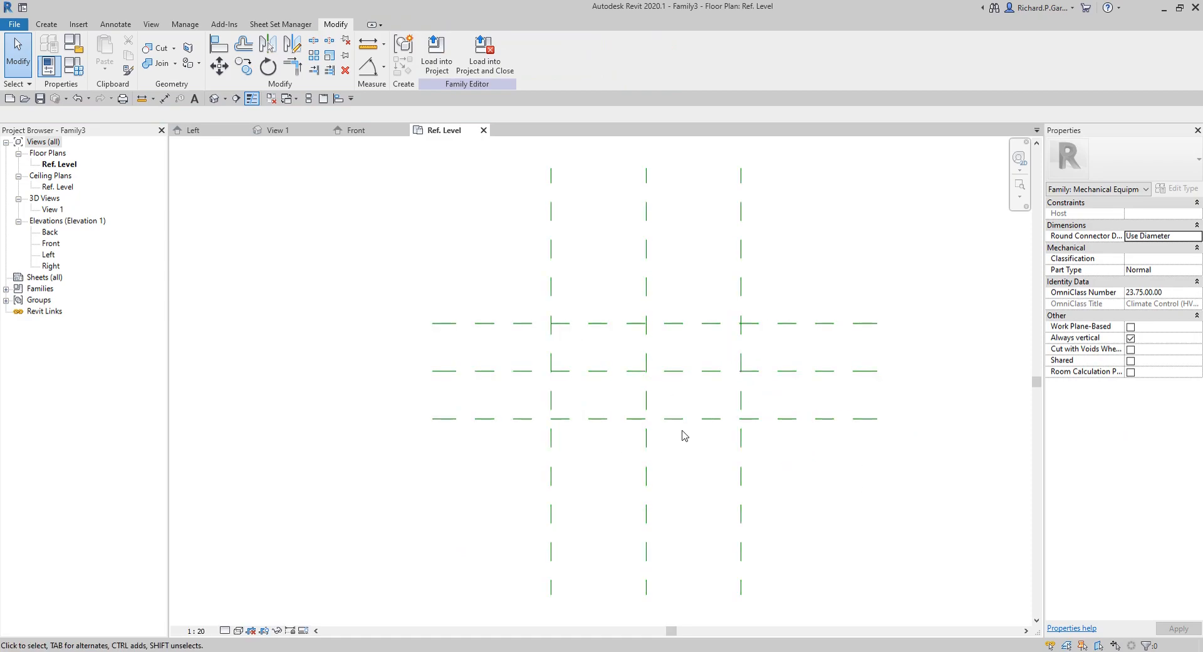
click(165, 99)
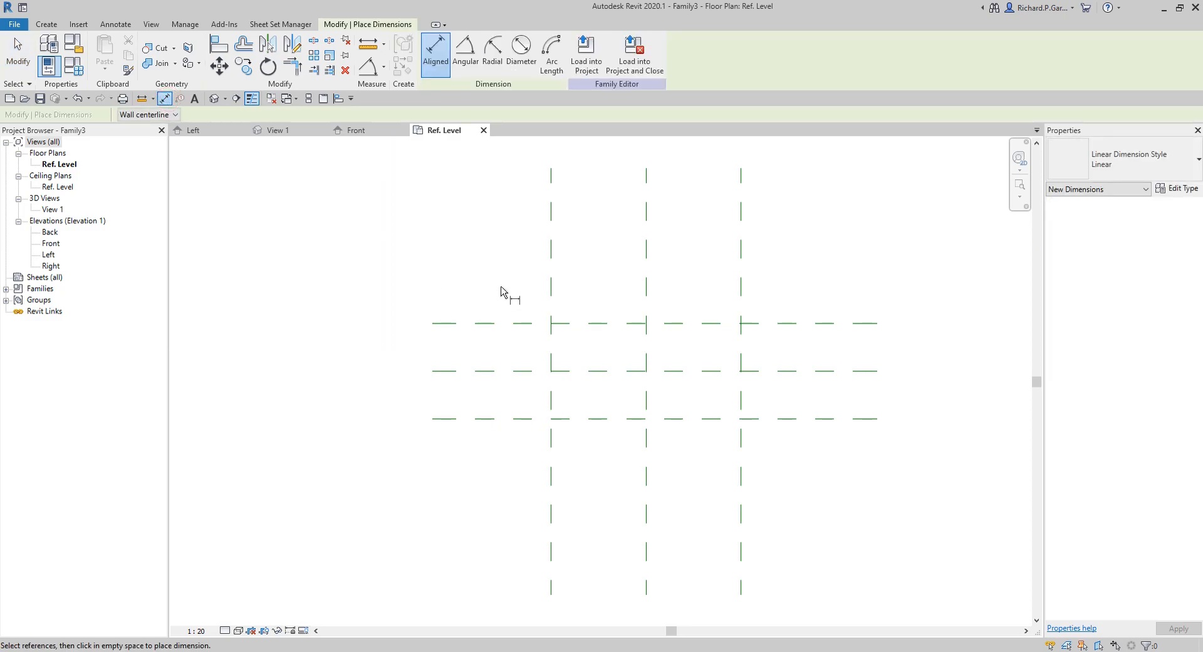
click(549, 288)
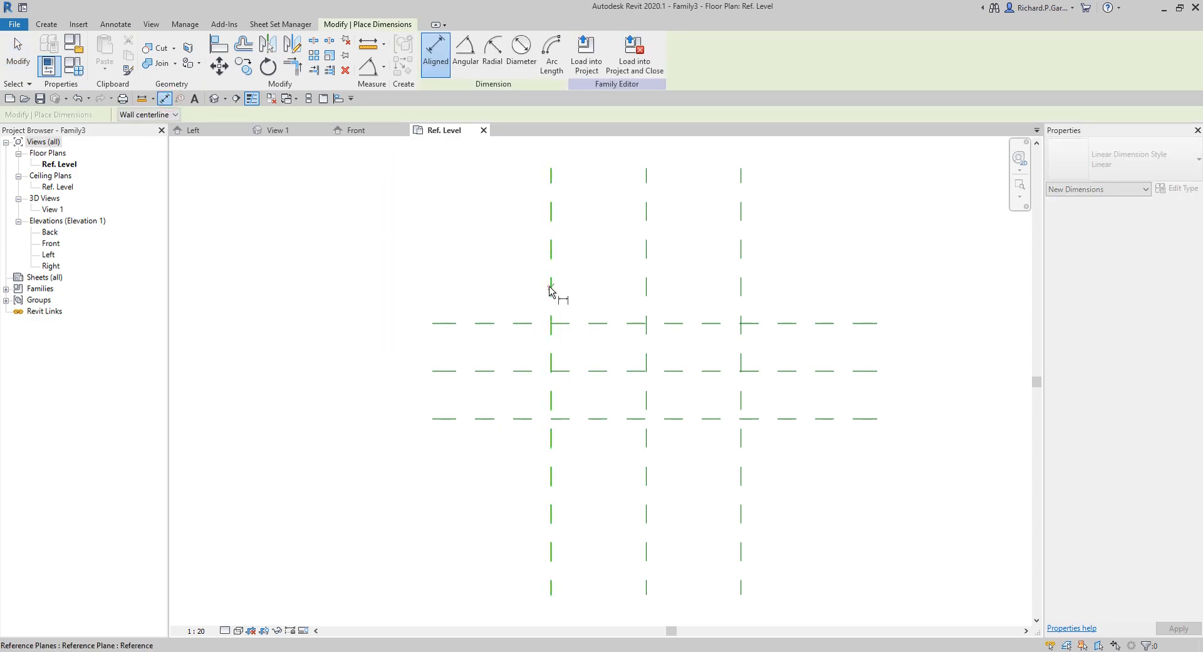
click(647, 288)
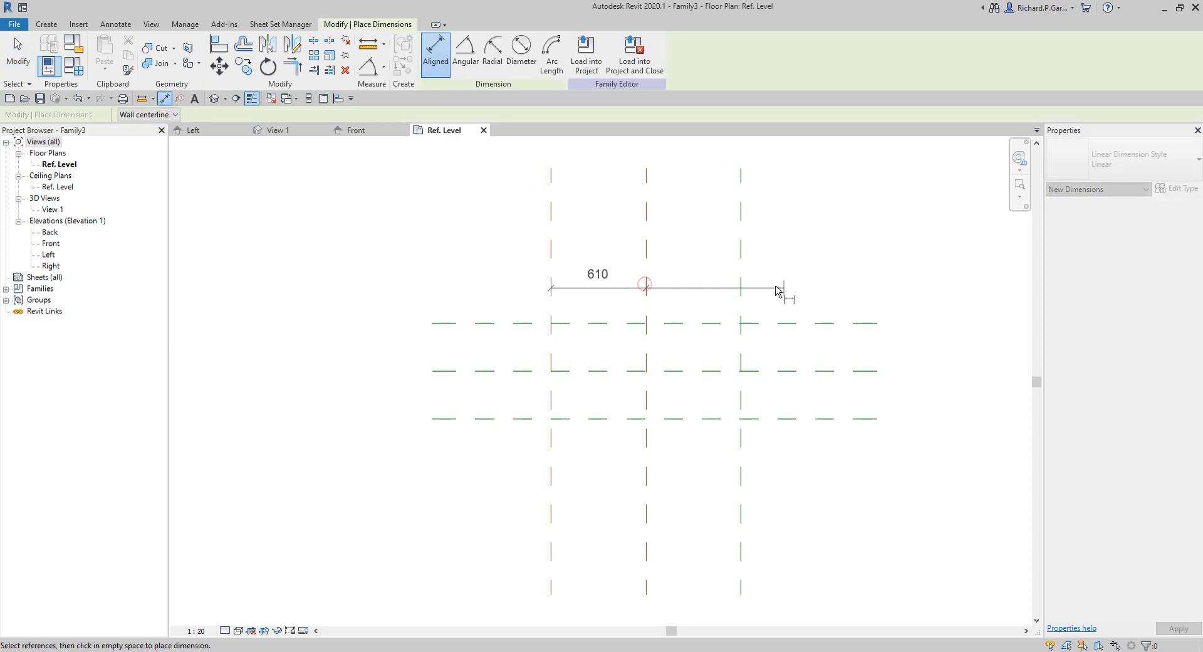
click(741, 287)
click(789, 245)
middle_drag(845, 289, 824, 327)
click(629, 245)
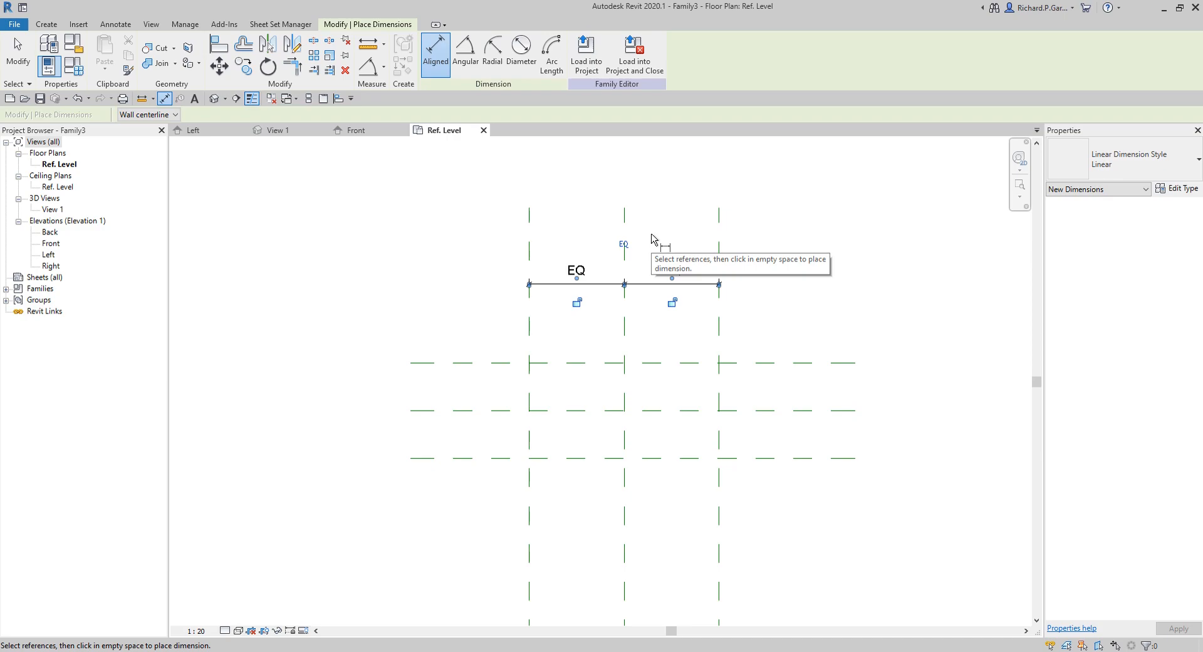
click(658, 269)
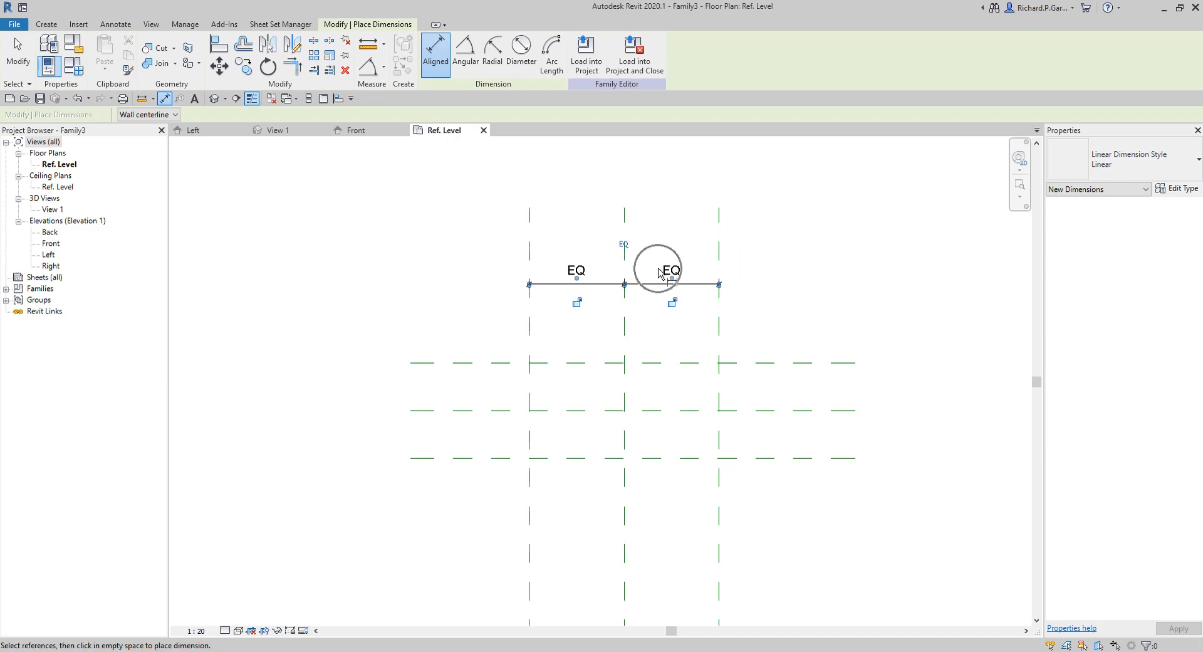
click(578, 269)
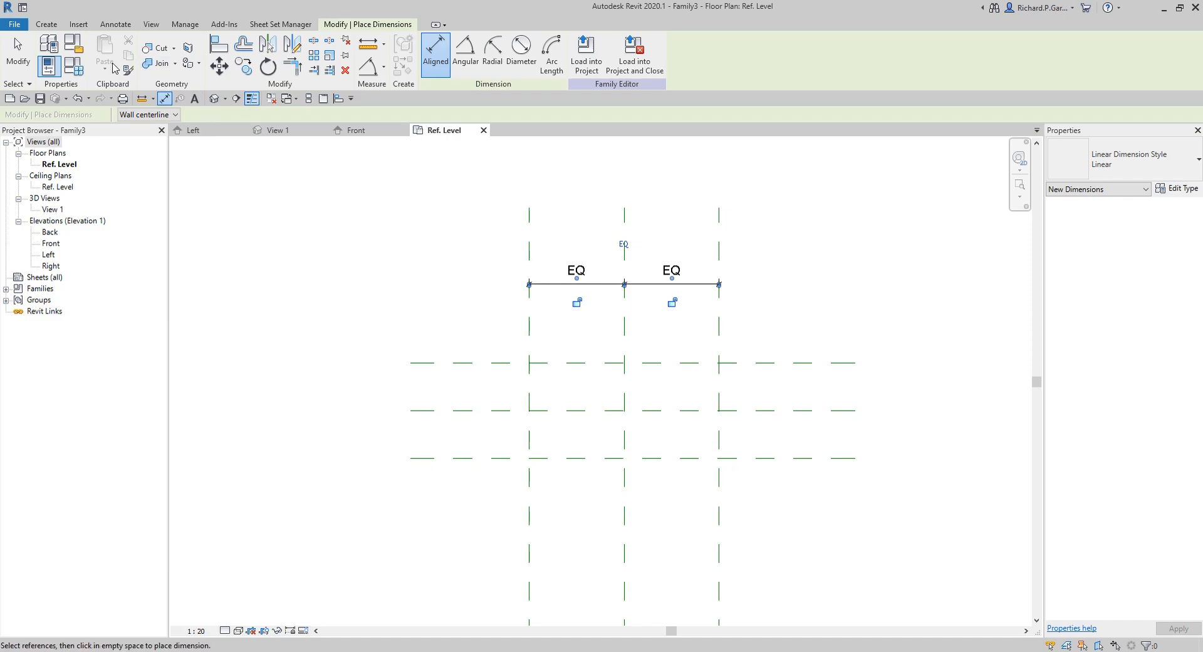
click(18, 53)
drag(719, 330, 748, 320)
key(Escape)
key(Escape)
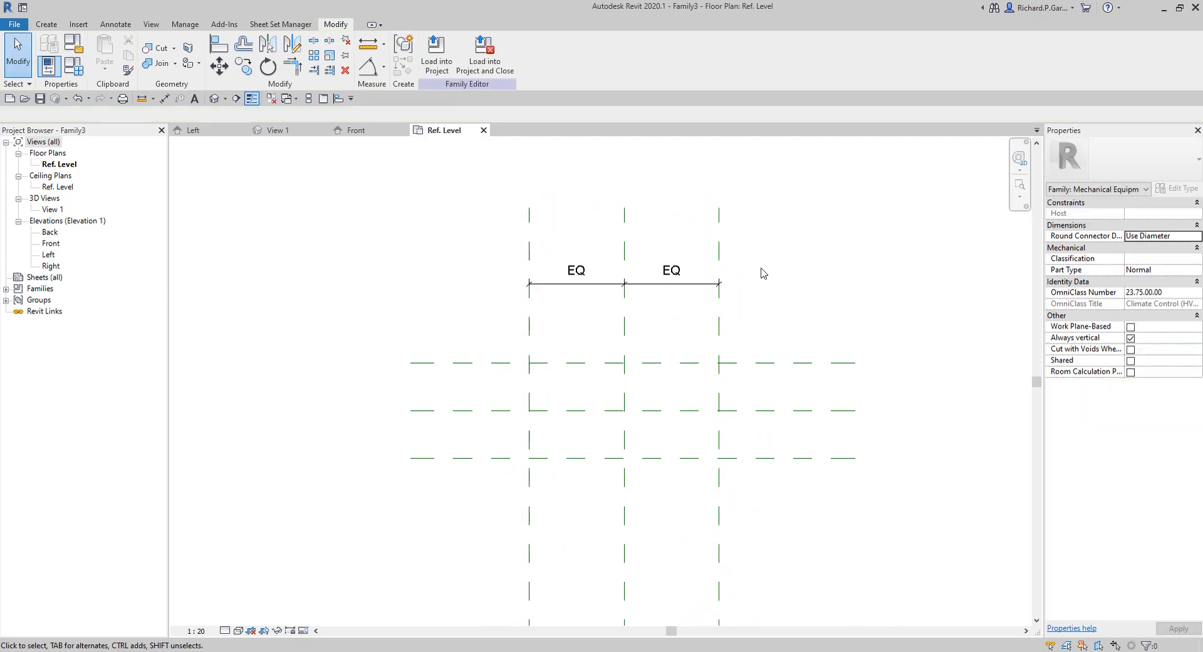
- Add an overall aligned dimension between the two outer vertical reference planes, above the equality dimension
click(164, 99)
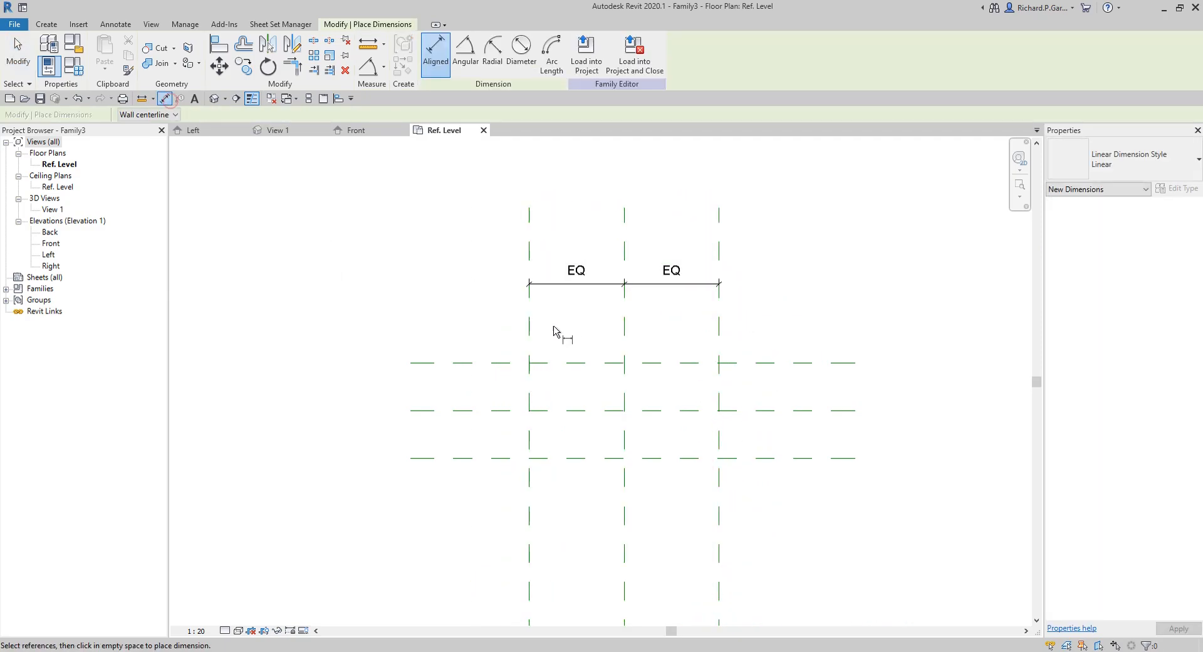
click(530, 329)
click(720, 327)
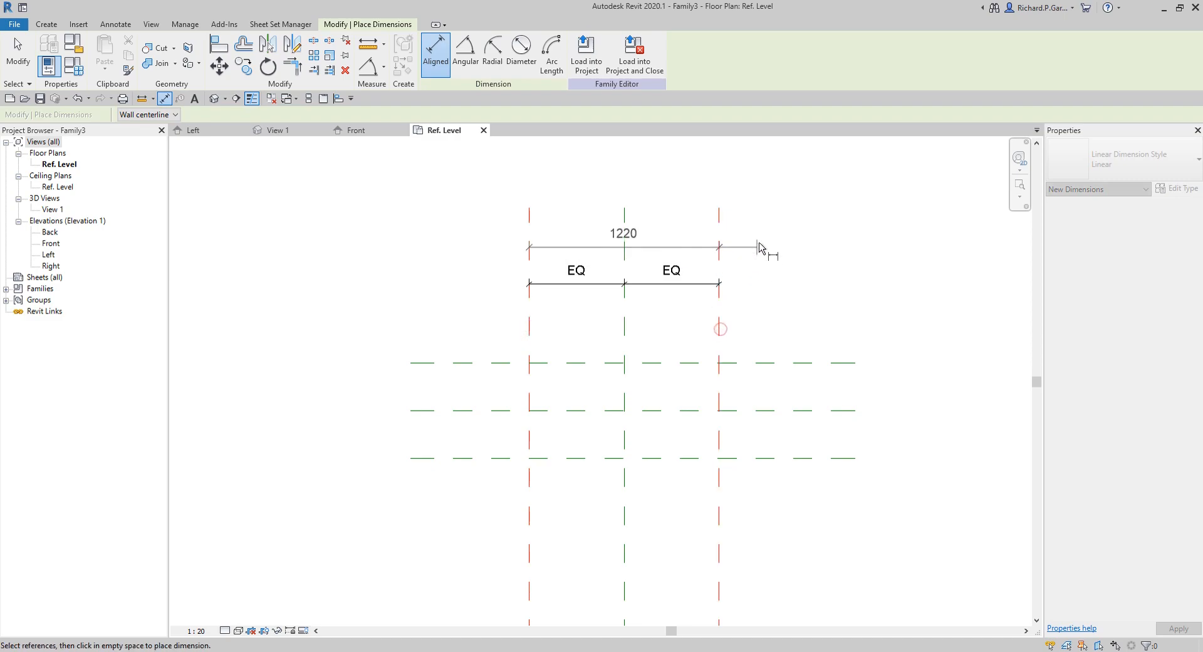
click(758, 242)
- Dimension the three horizontal reference planes in one string and make its segments equal
click(814, 362)
click(815, 410)
click(815, 458)
click(933, 487)
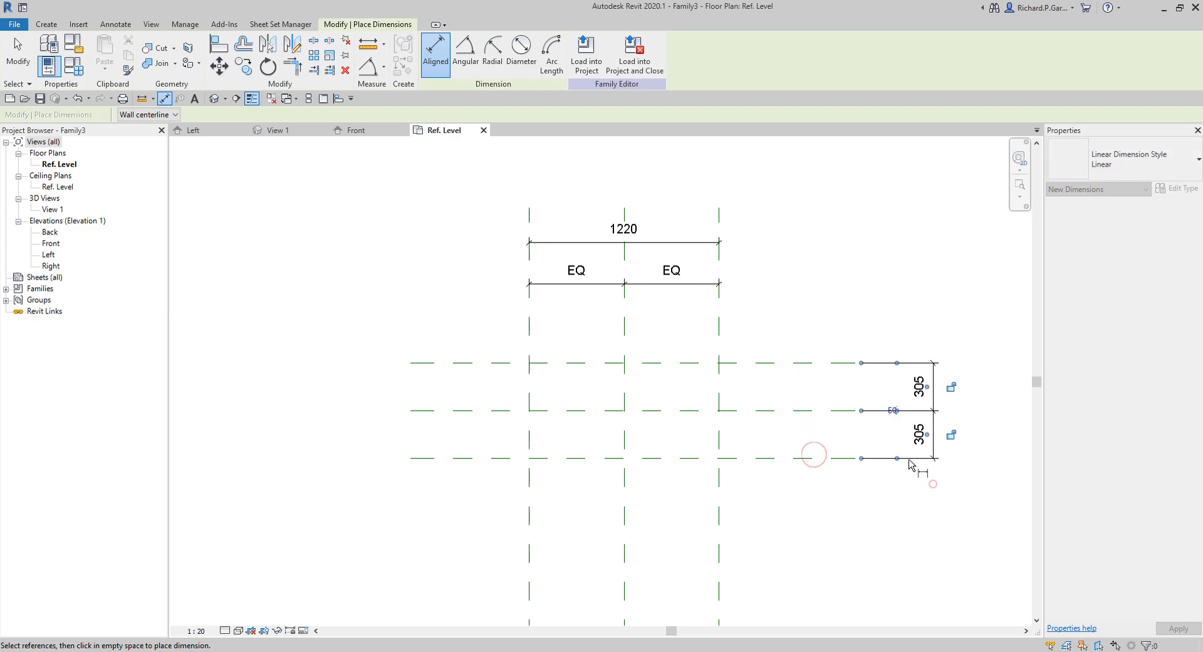
click(893, 410)
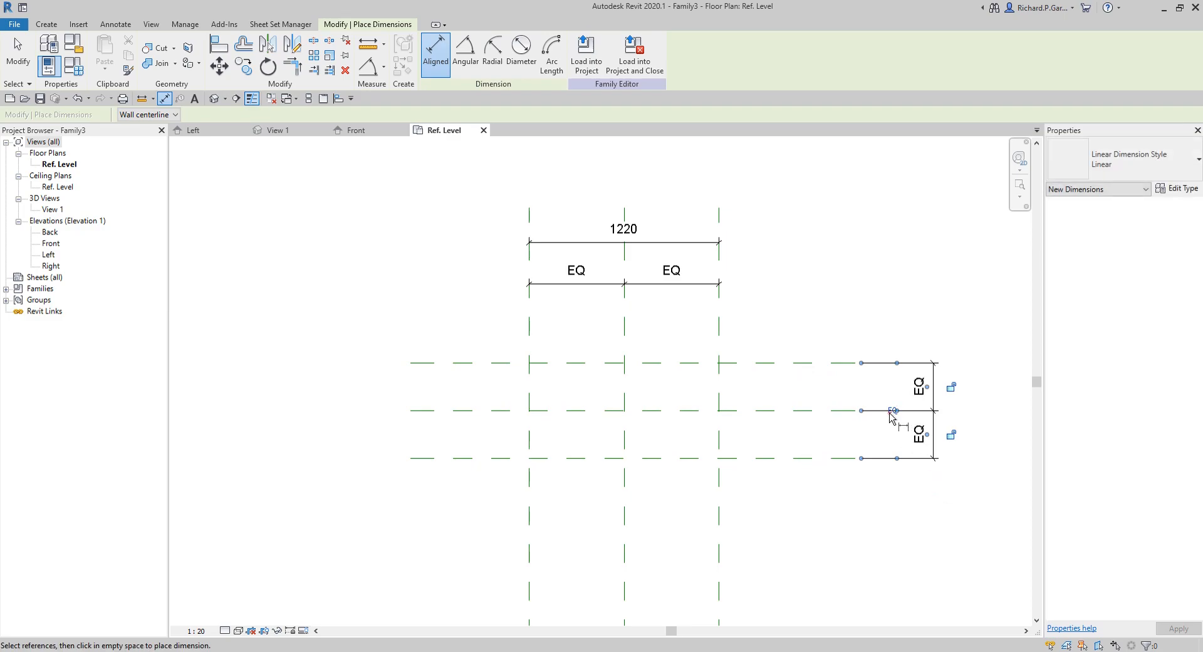
- Add an overall aligned dimension between the two outer horizontal reference planes, on the side opposite the equality dimension
click(790, 363)
click(462, 458)
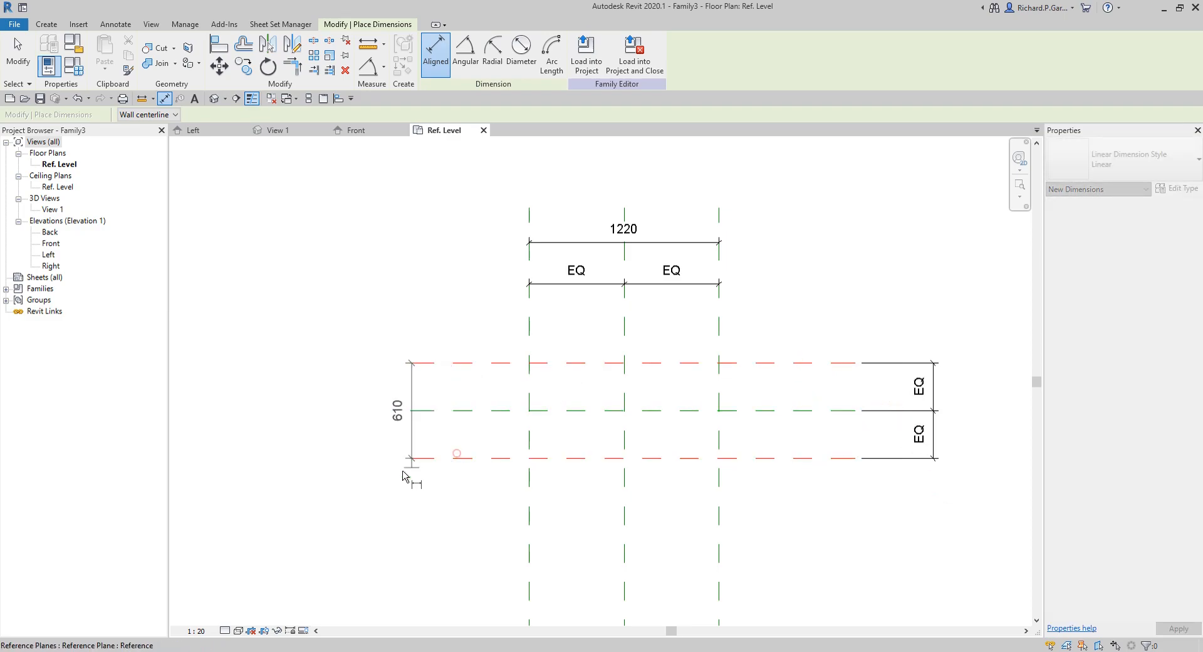
click(370, 470)
click(17, 53)
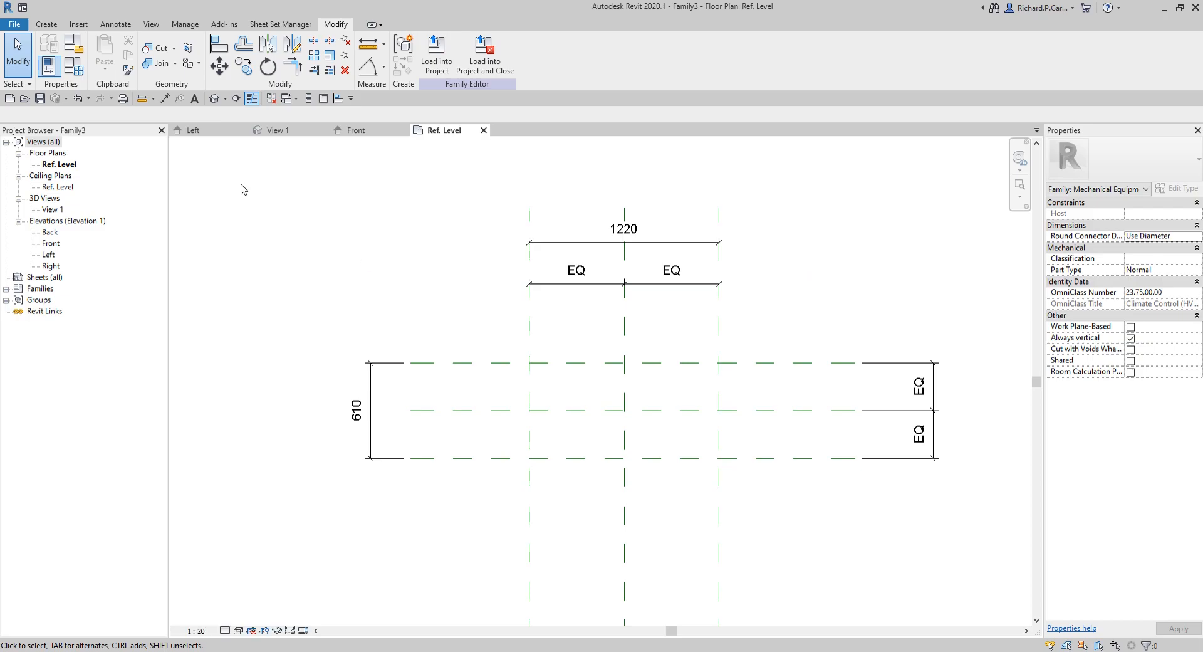
- Start a new label parameter for the overall dimension between the outer horizontal planes and make it a shared parameter
middle_drag(880, 305, 864, 326)
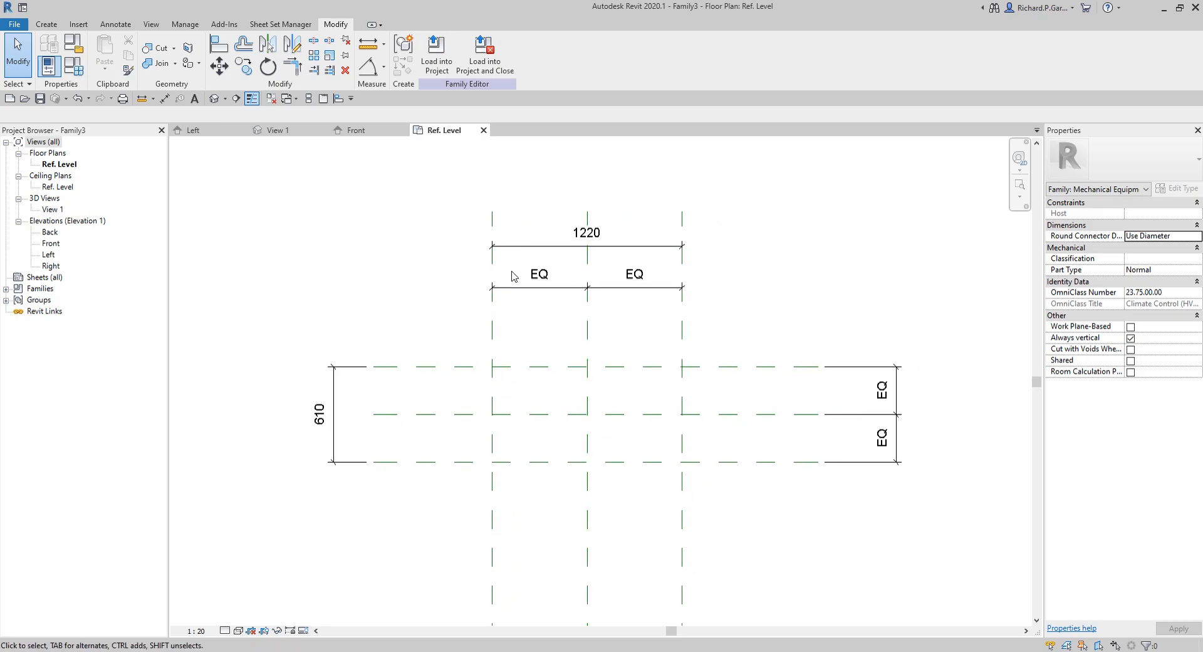
click(332, 388)
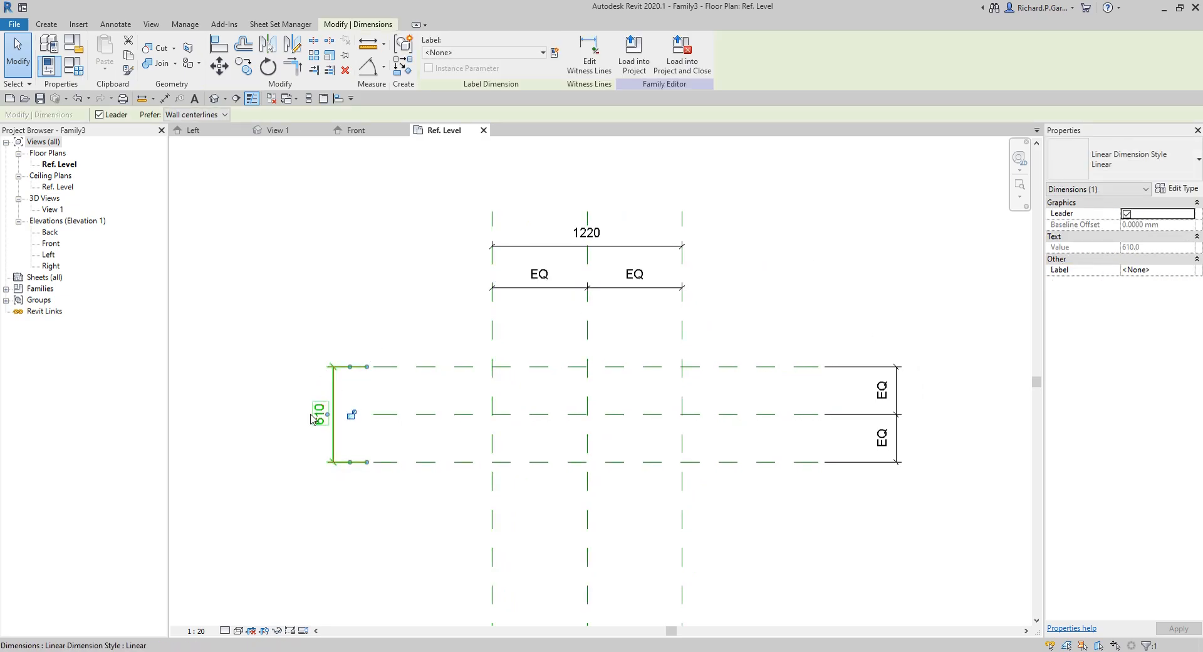
click(328, 416)
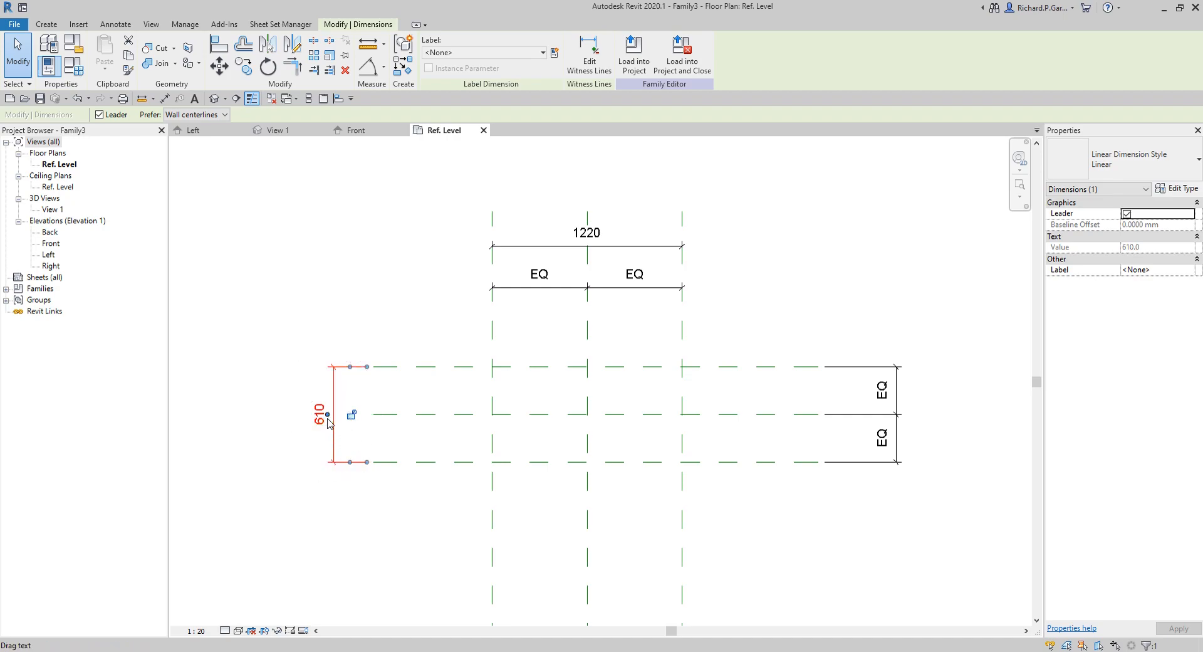
click(555, 53)
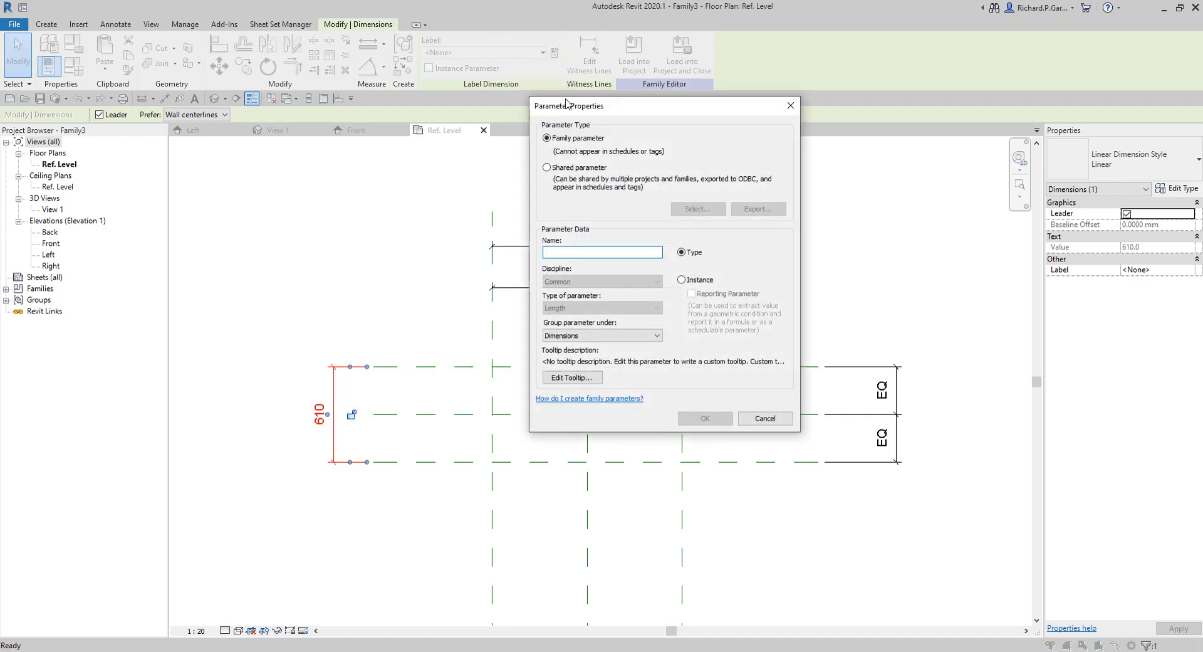
click(564, 110)
click(546, 168)
click(547, 168)
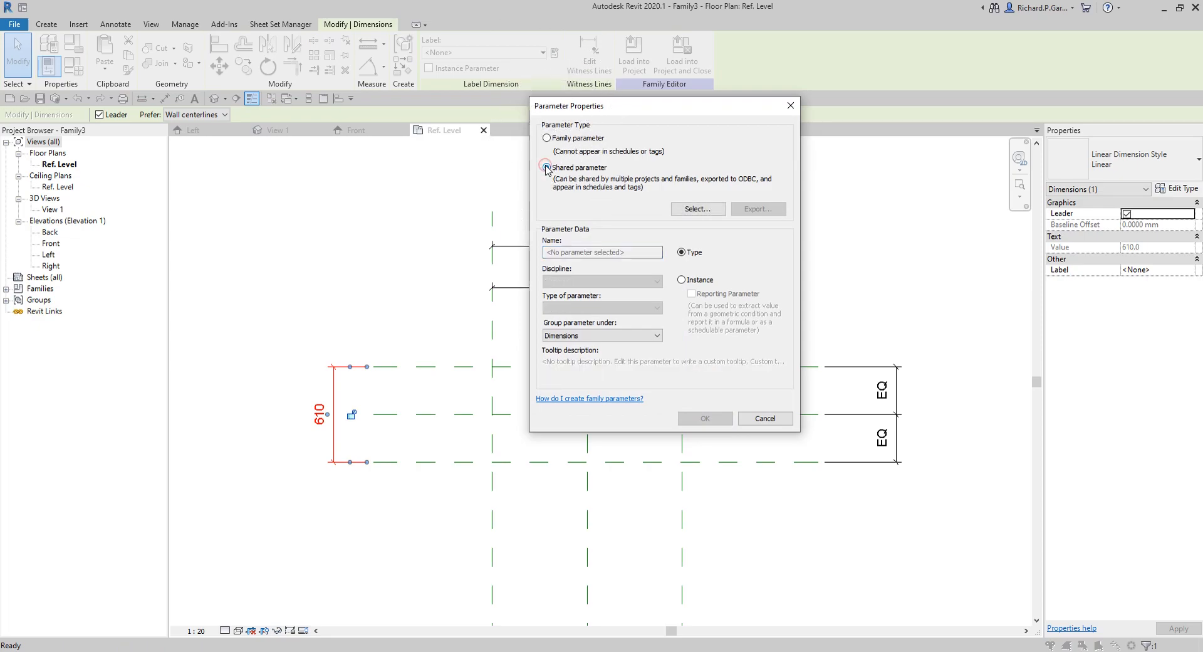
- Start a new shared parameter file and create a folder named COMPANY SHARED PARAMETER for it inside the Project folder
click(697, 209)
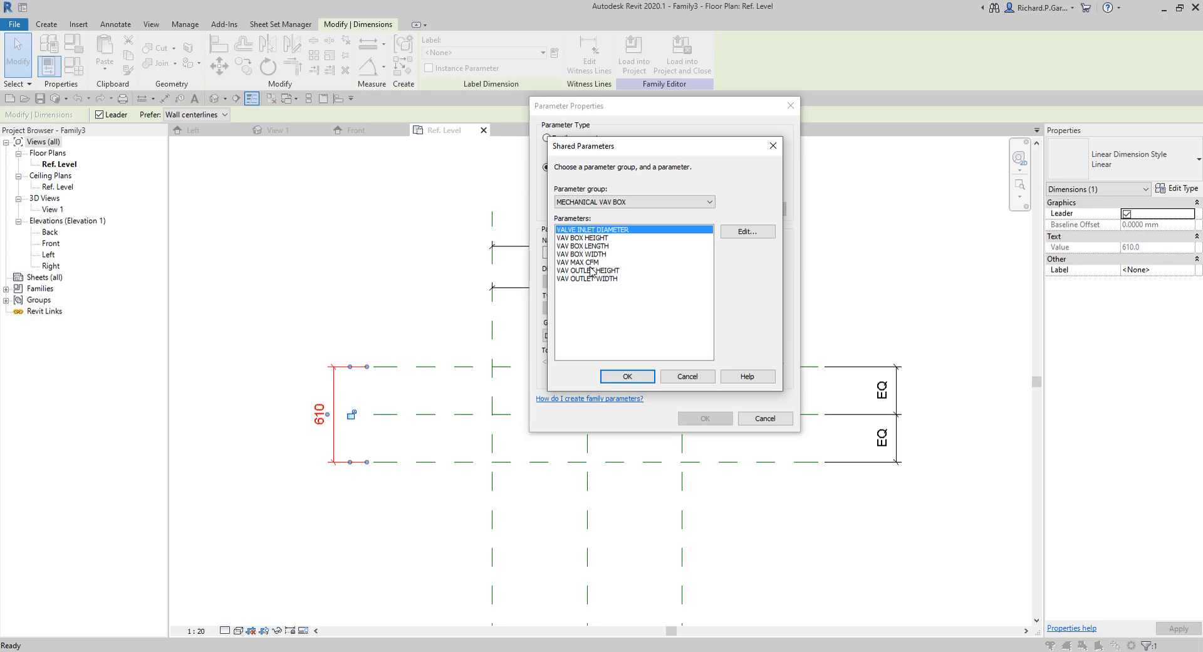
click(750, 232)
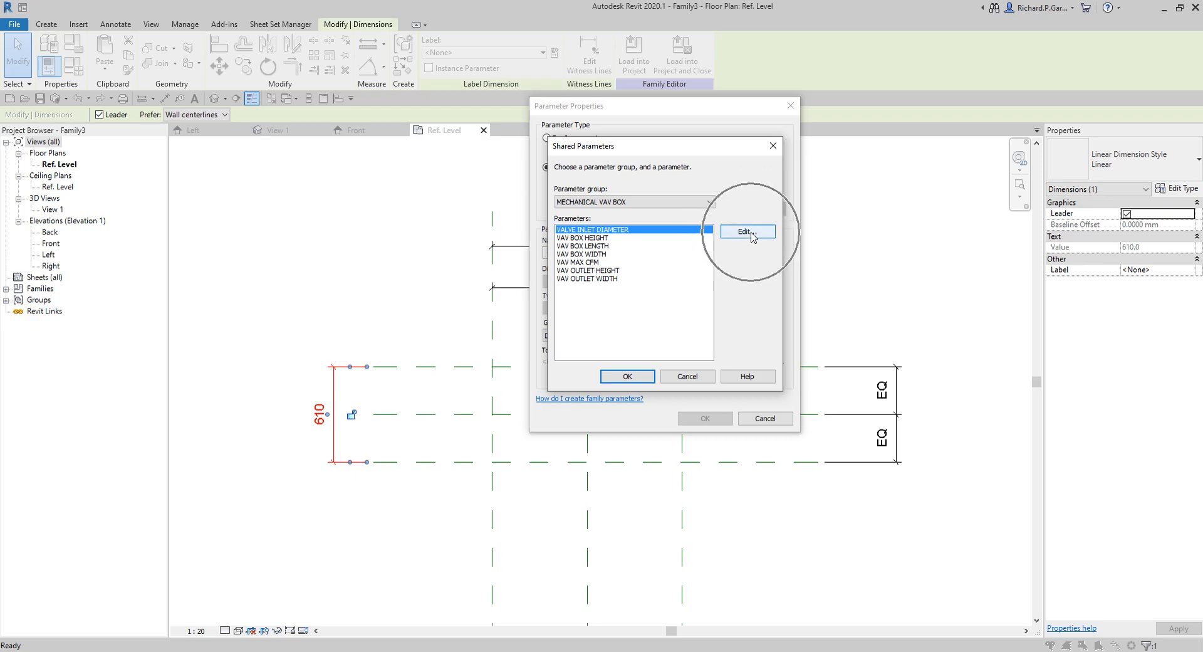
click(750, 232)
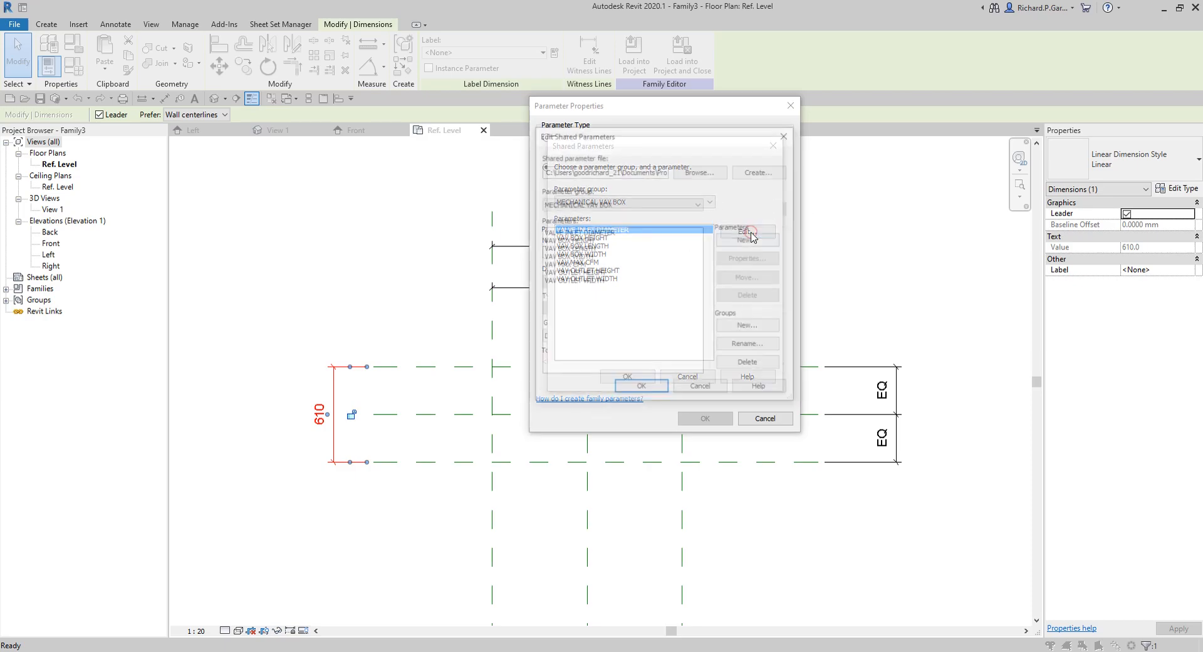
click(761, 170)
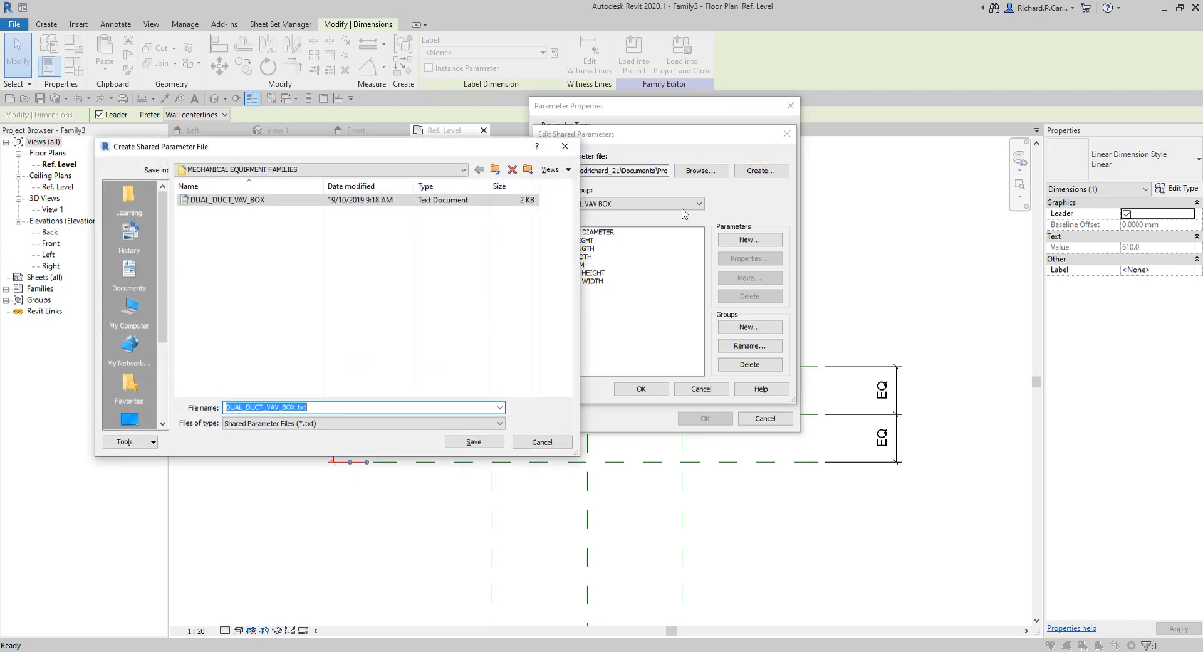
click(495, 169)
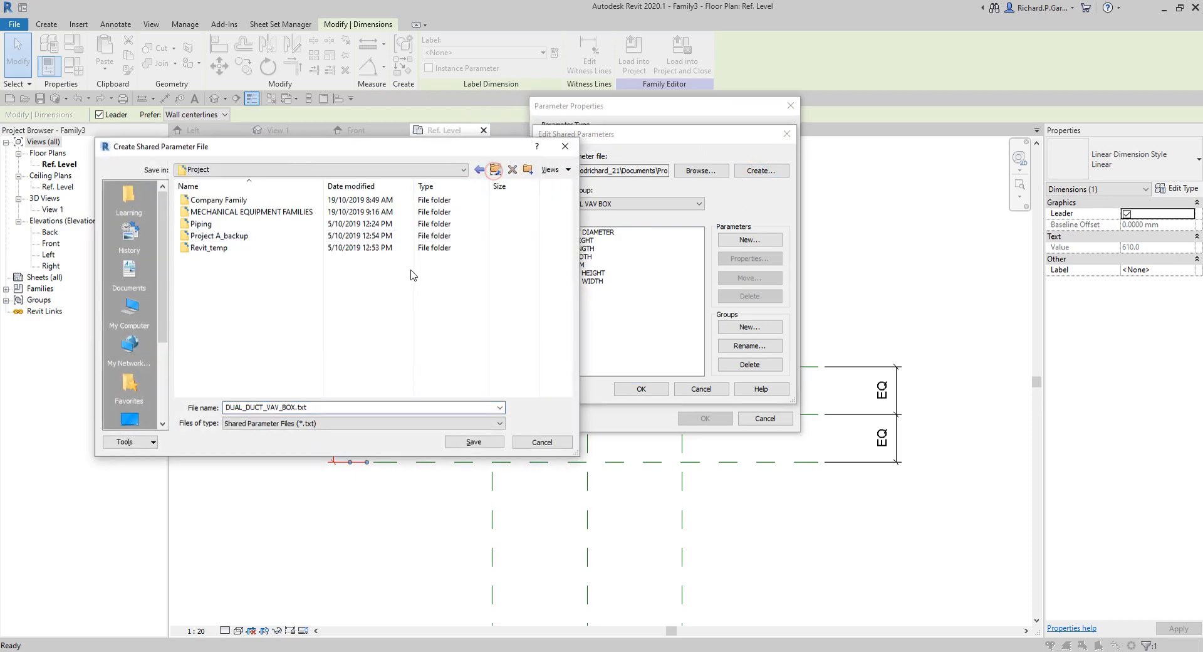
click(528, 170)
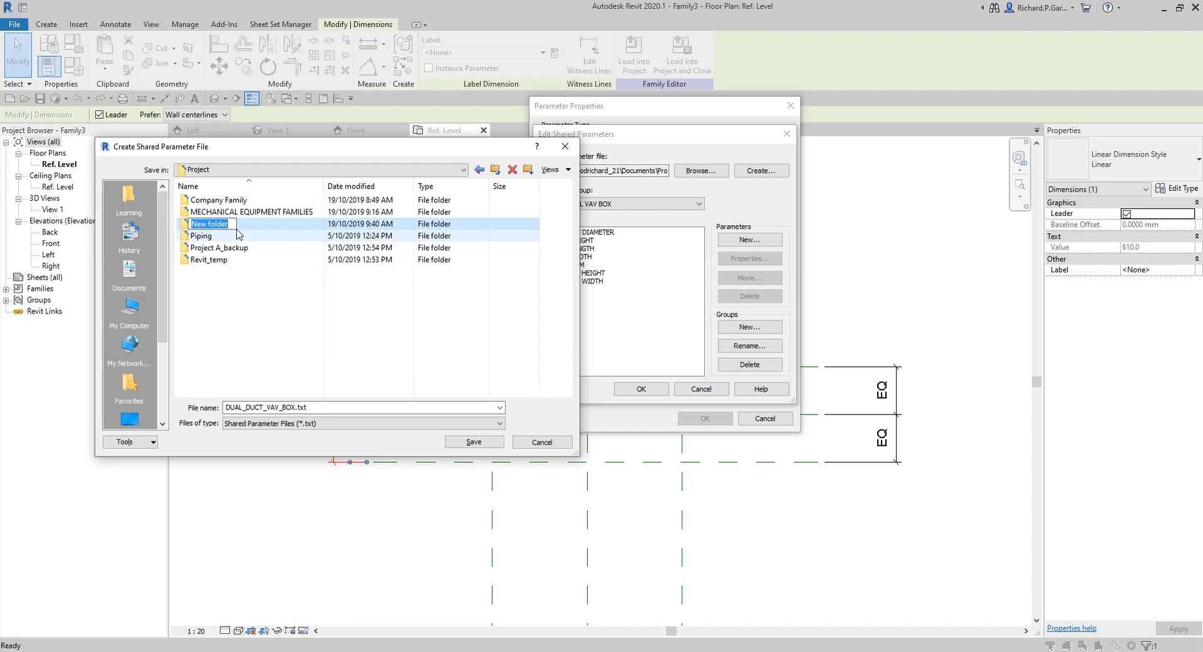
text(COM)
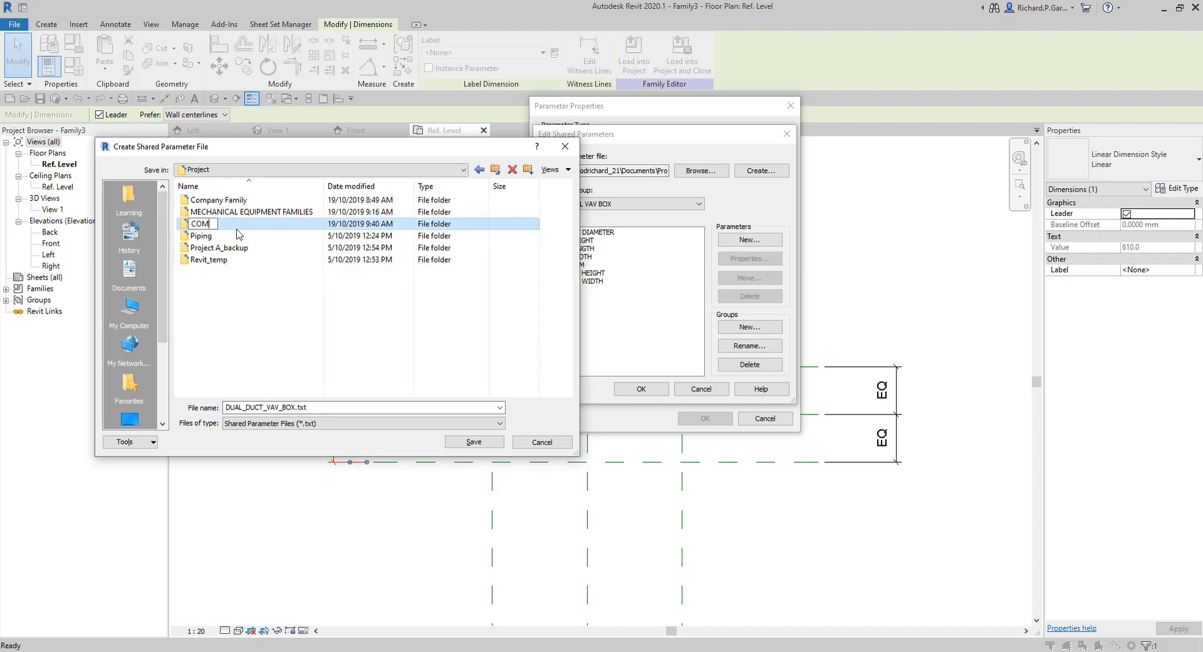
text(PANY SHARED PARAMETER)
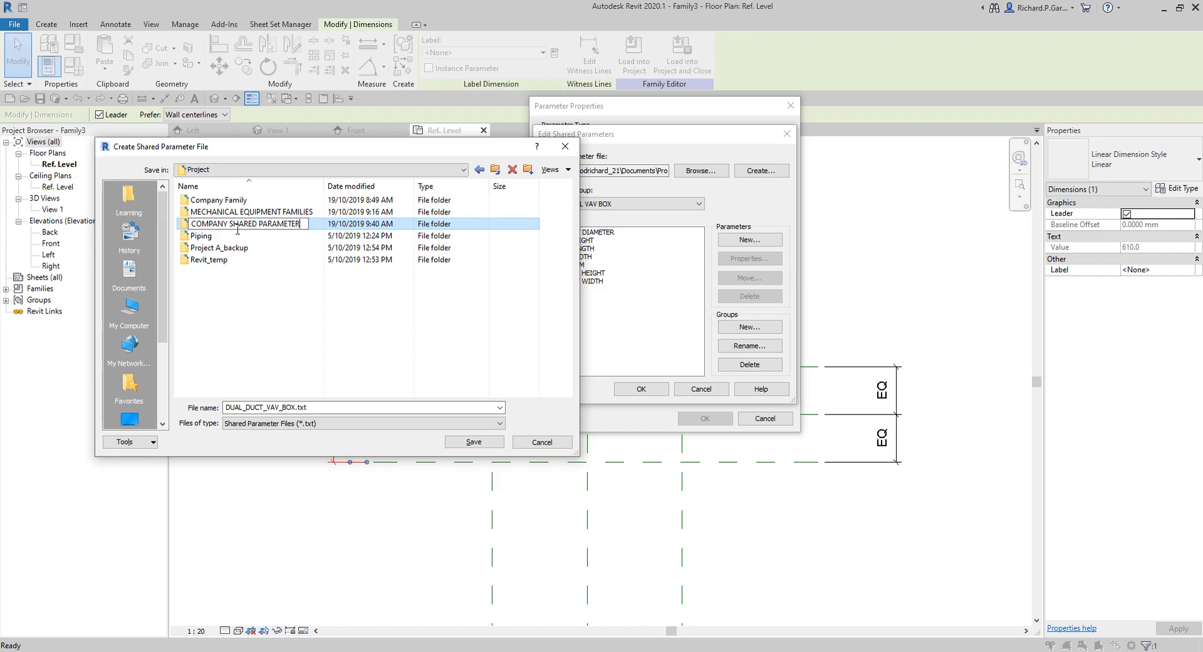
key(Return)
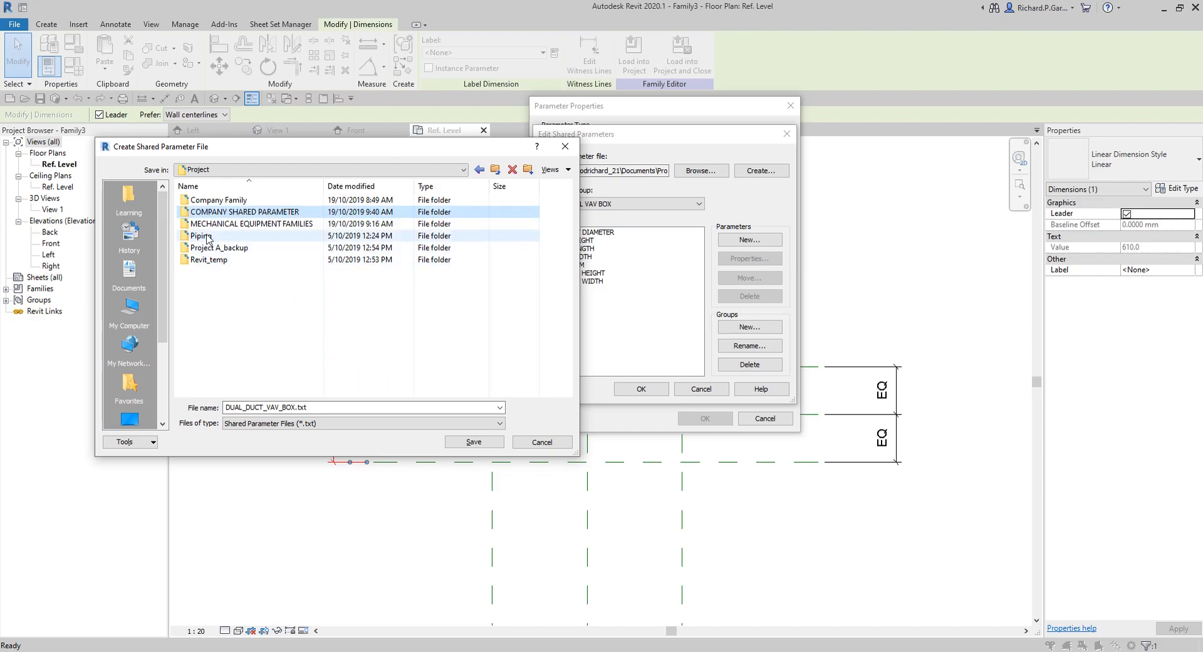
- Save the shared parameter file as DUAL_DUCT_VAV_BOX.txt in the COMPANY SHARED PARAMETER folder
double_click(187, 212)
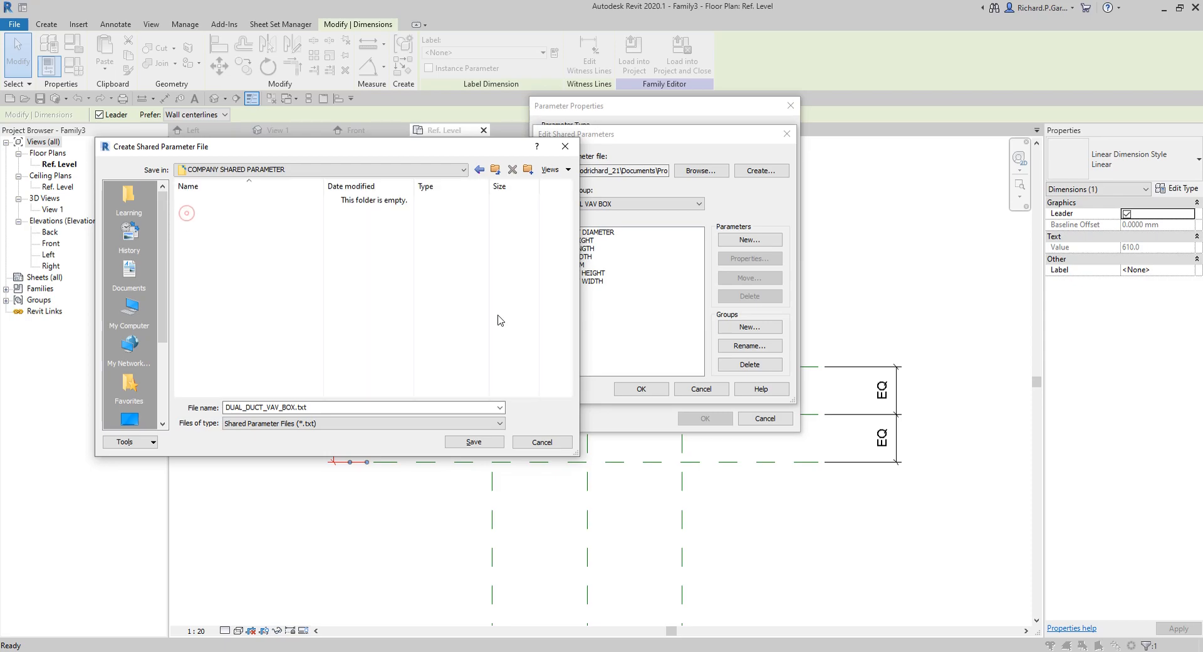
click(282, 404)
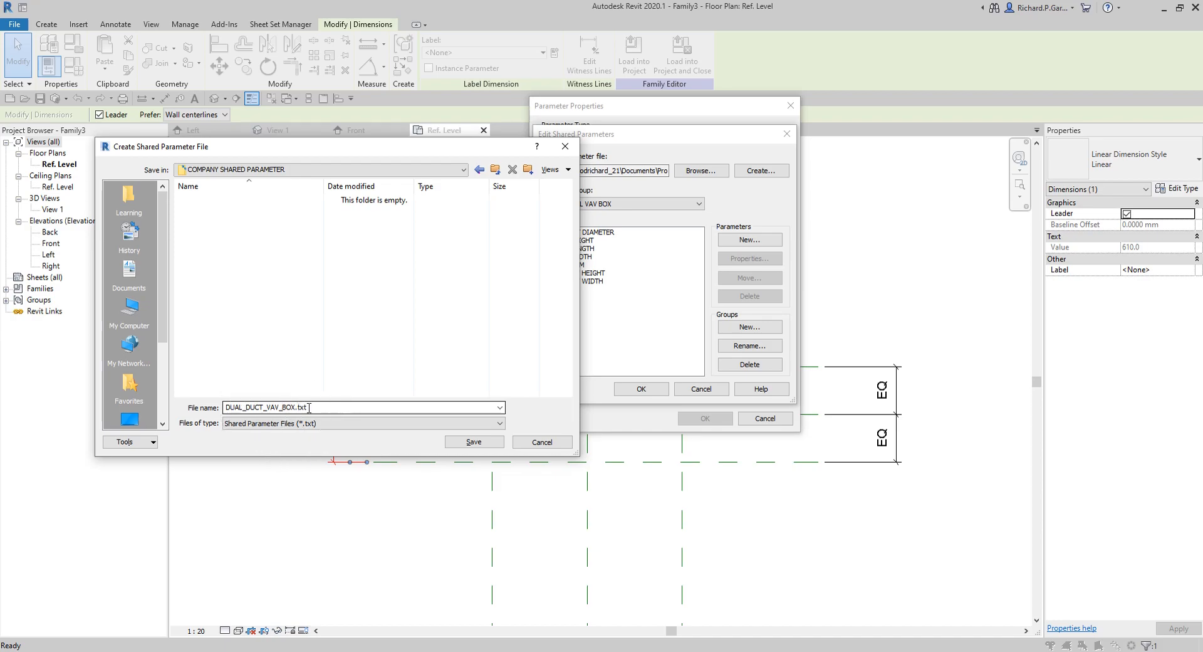
click(473, 442)
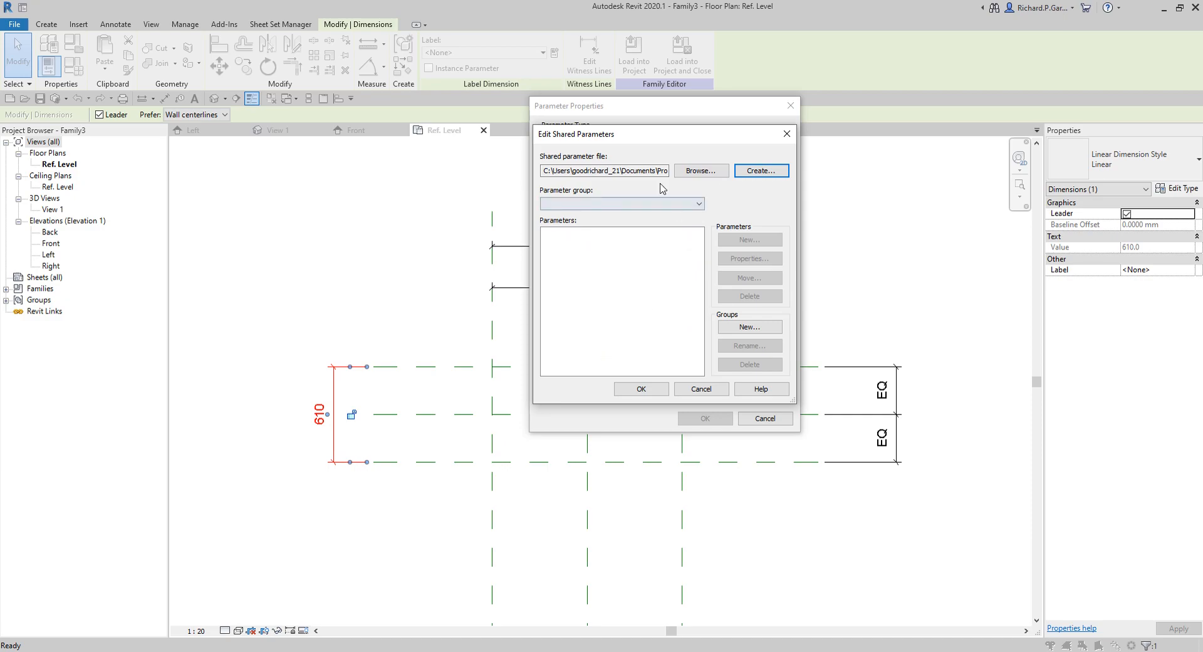
- Create a parameter group named DUAL DUCT VAV BOX in the new shared parameter file
click(740, 329)
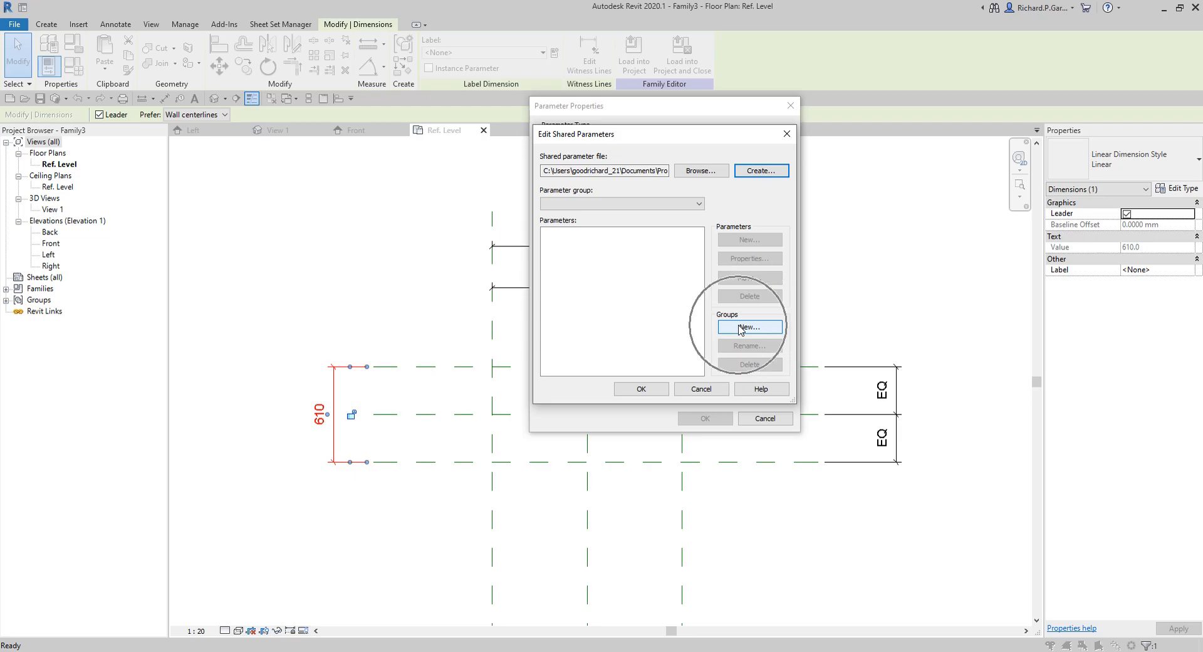
click(740, 329)
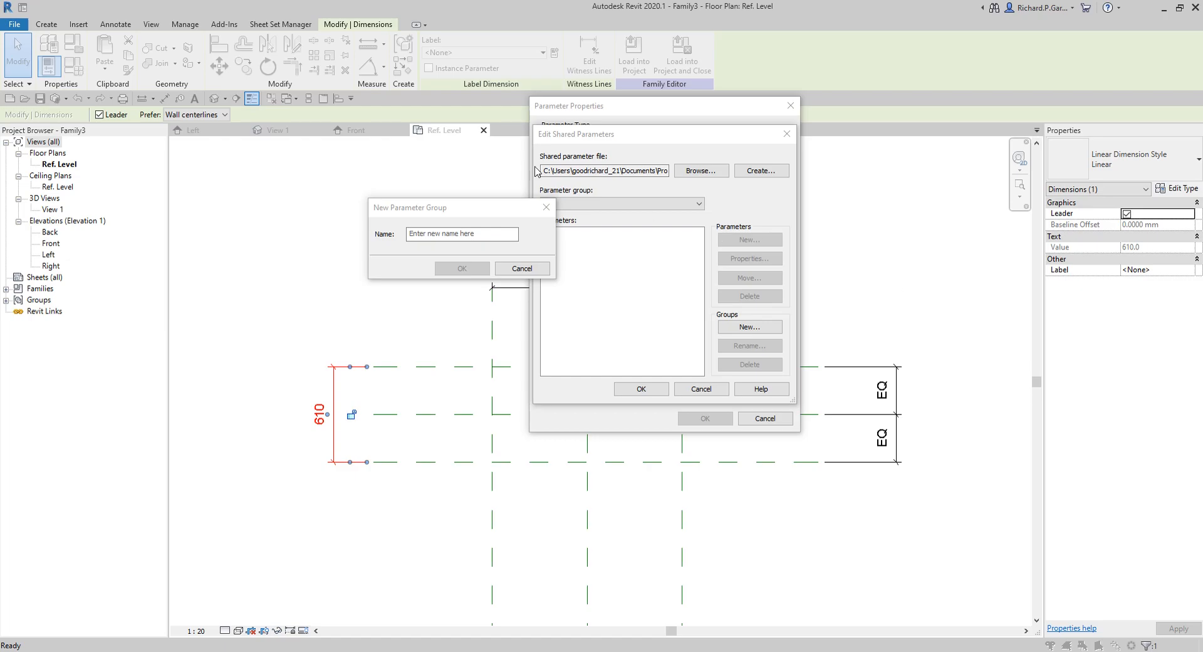
click(438, 234)
text(DUAL DUCT VAV BOX)
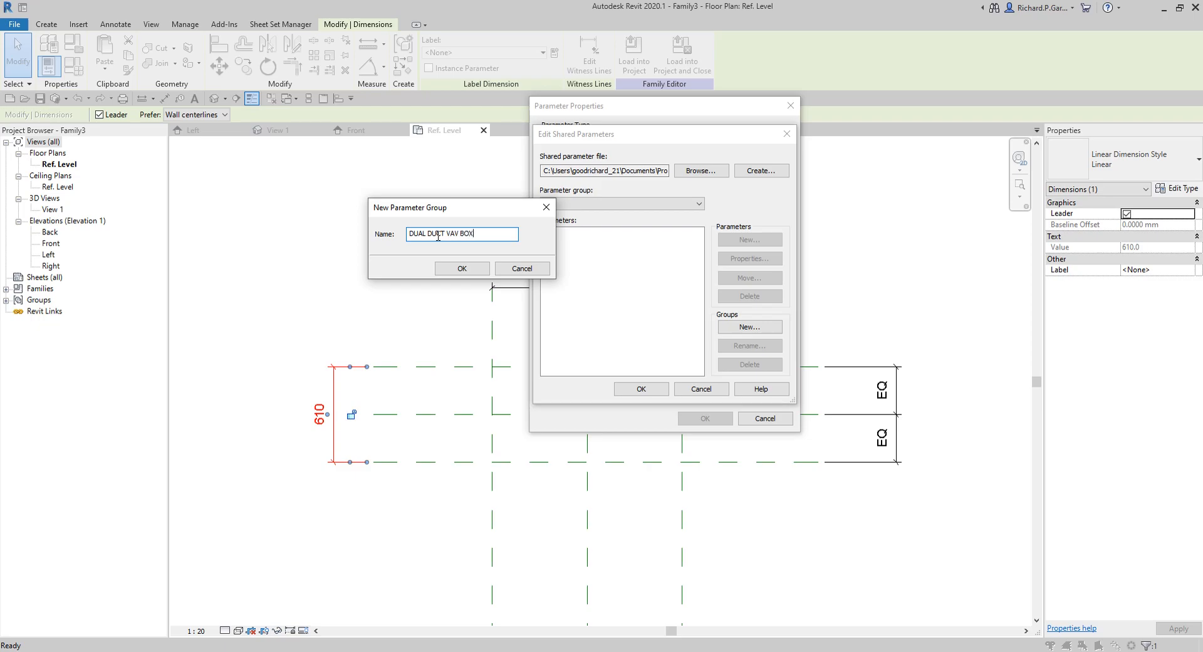
click(474, 270)
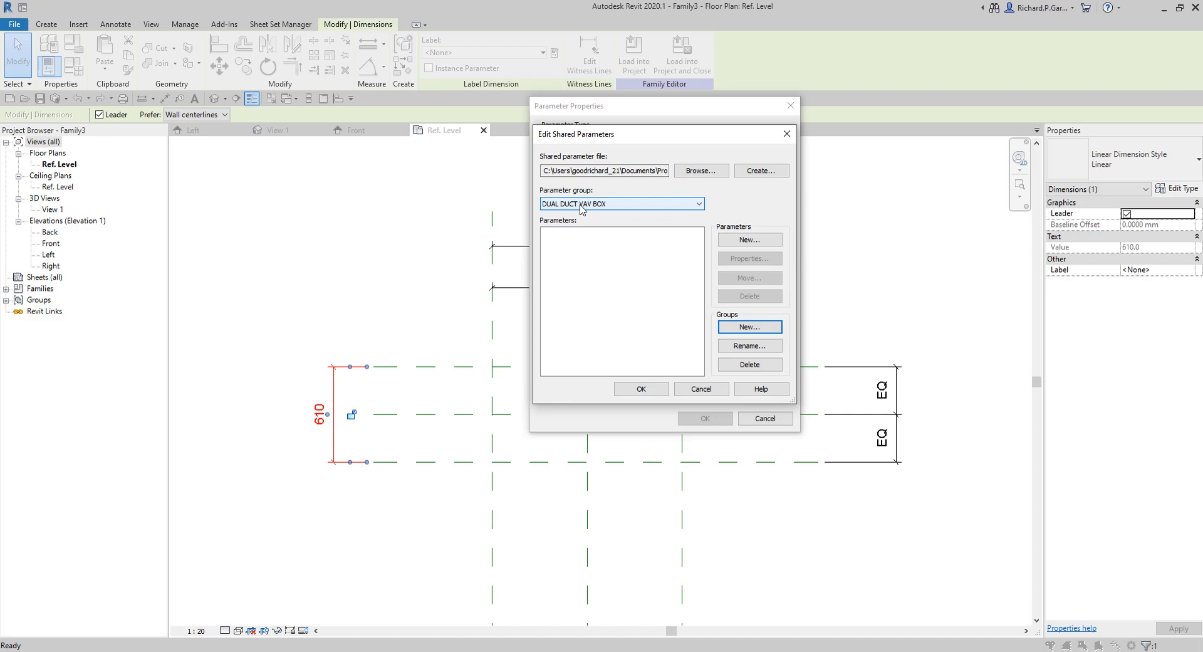
- Rename the parameter group as MECHANICAL VAV BOX
click(750, 346)
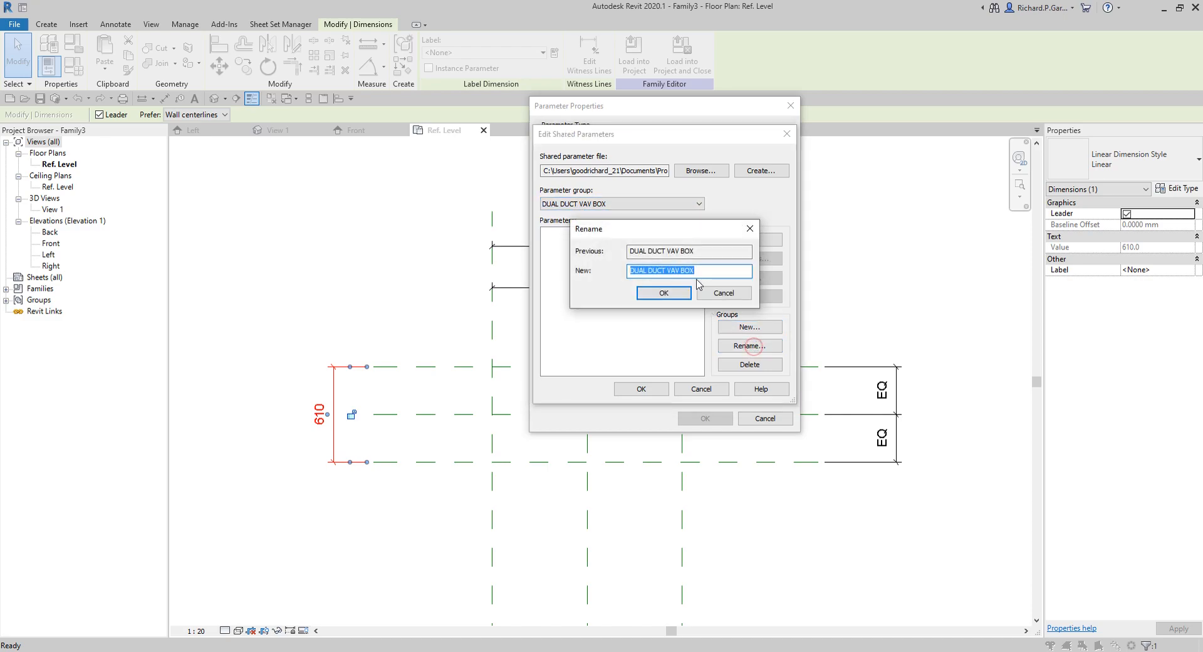
text(MECHANIC)
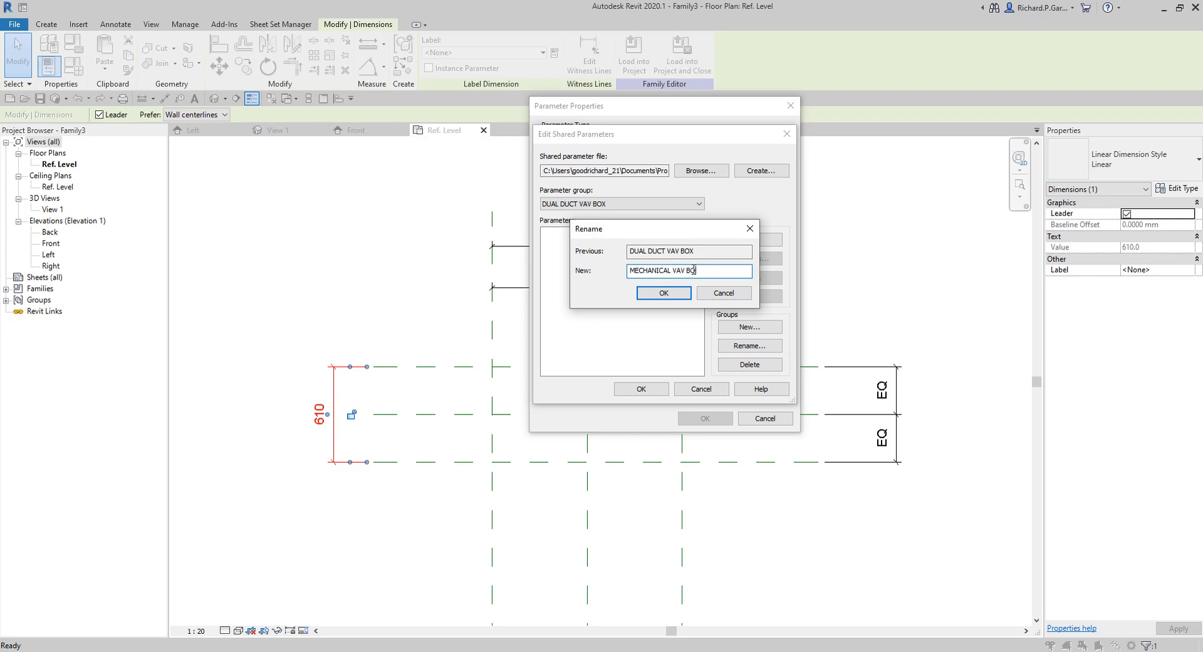
click(663, 293)
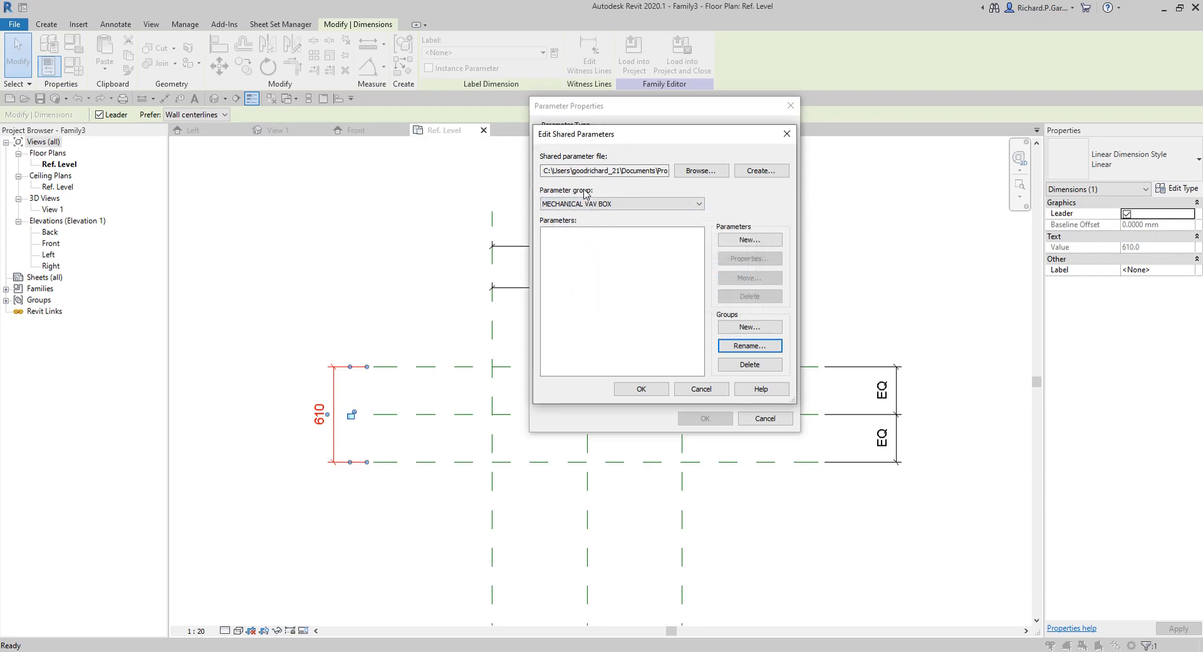
- Add a shared parameter named VAV BOX WIDTH to the group, with discipline Common and type Length
click(743, 240)
key(ctrl)
key(ctrl)
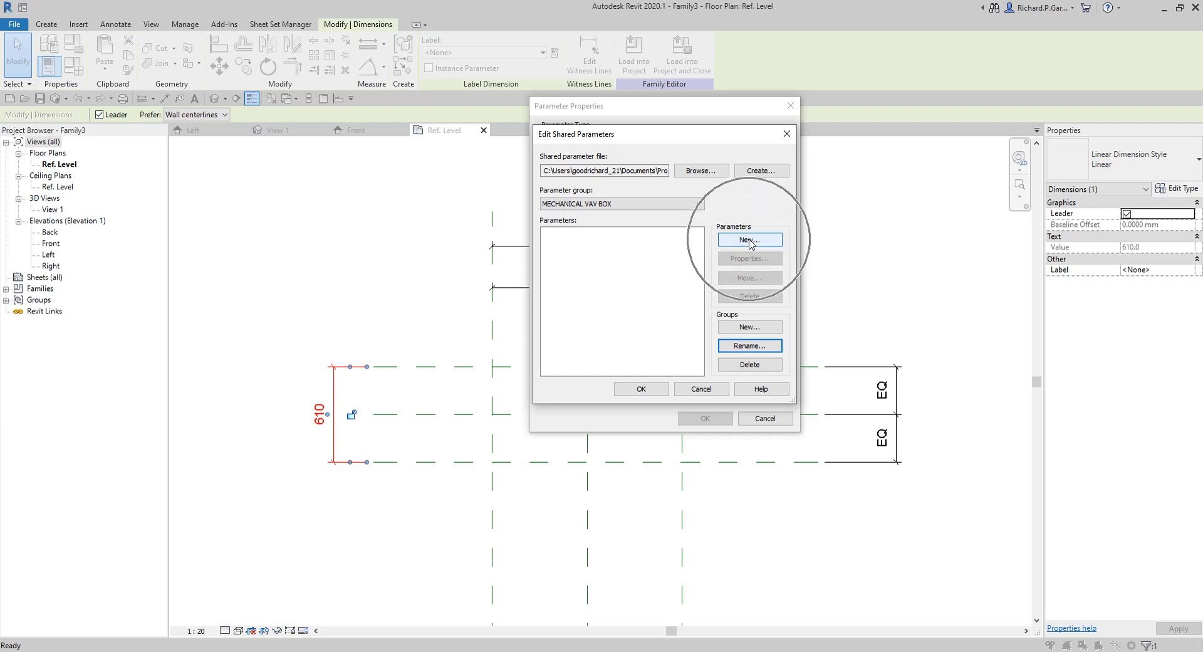
click(750, 242)
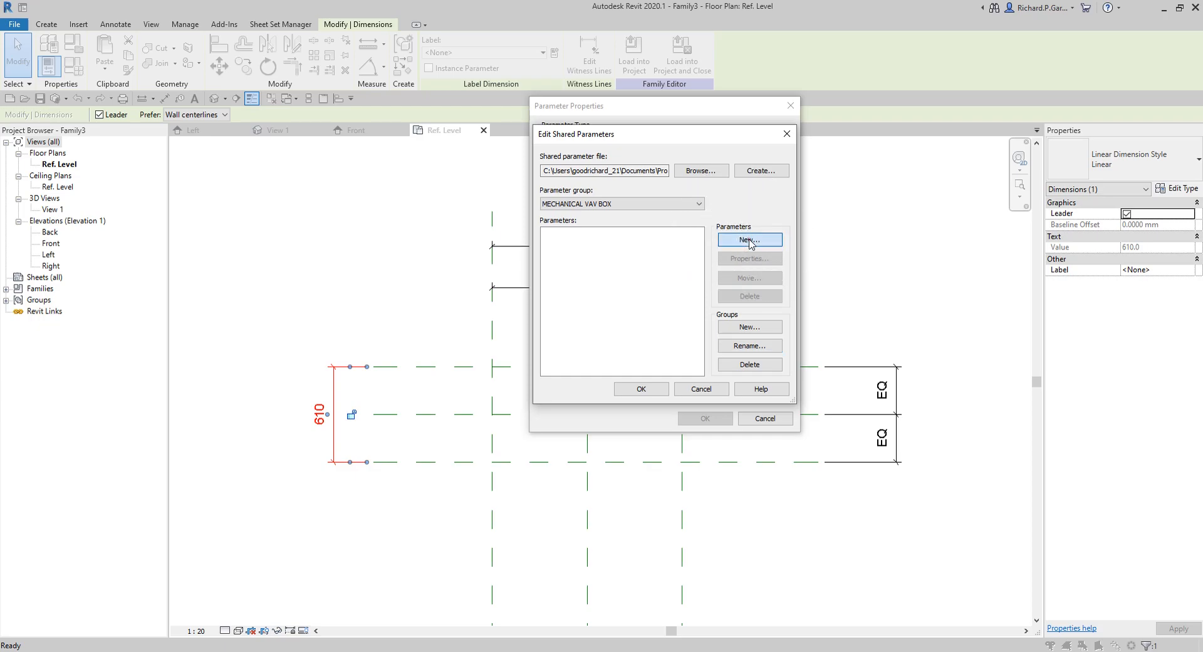
click(591, 196)
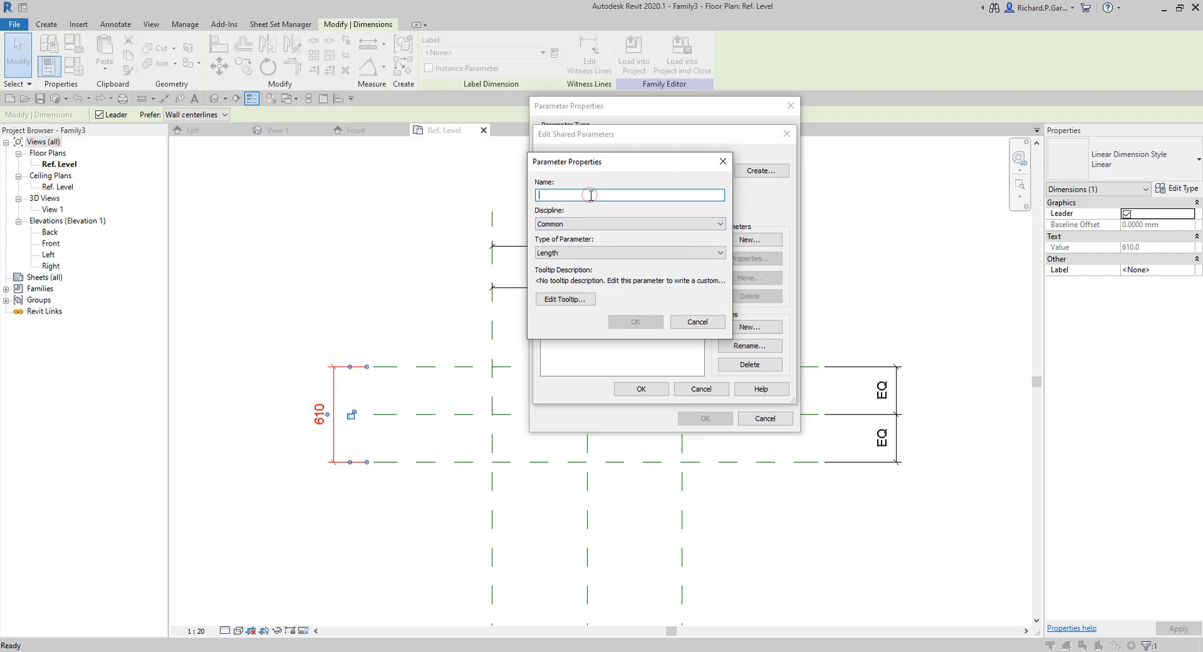
text(VAV BOX WIDTH)
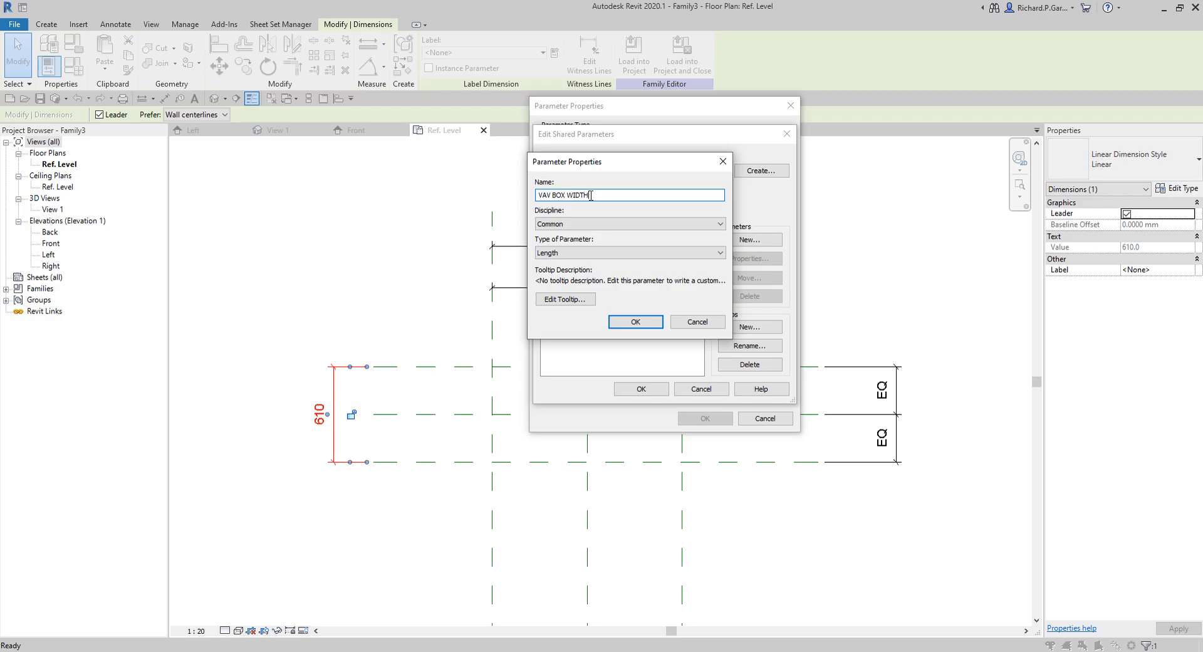
click(563, 224)
click(575, 253)
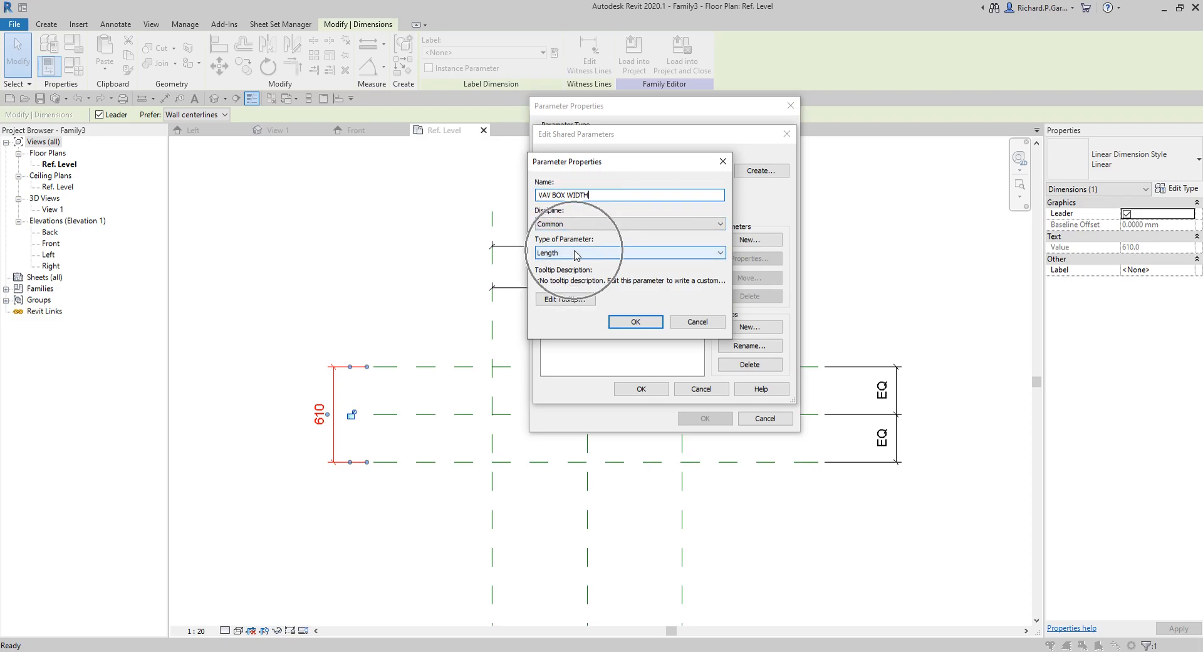
click(630, 322)
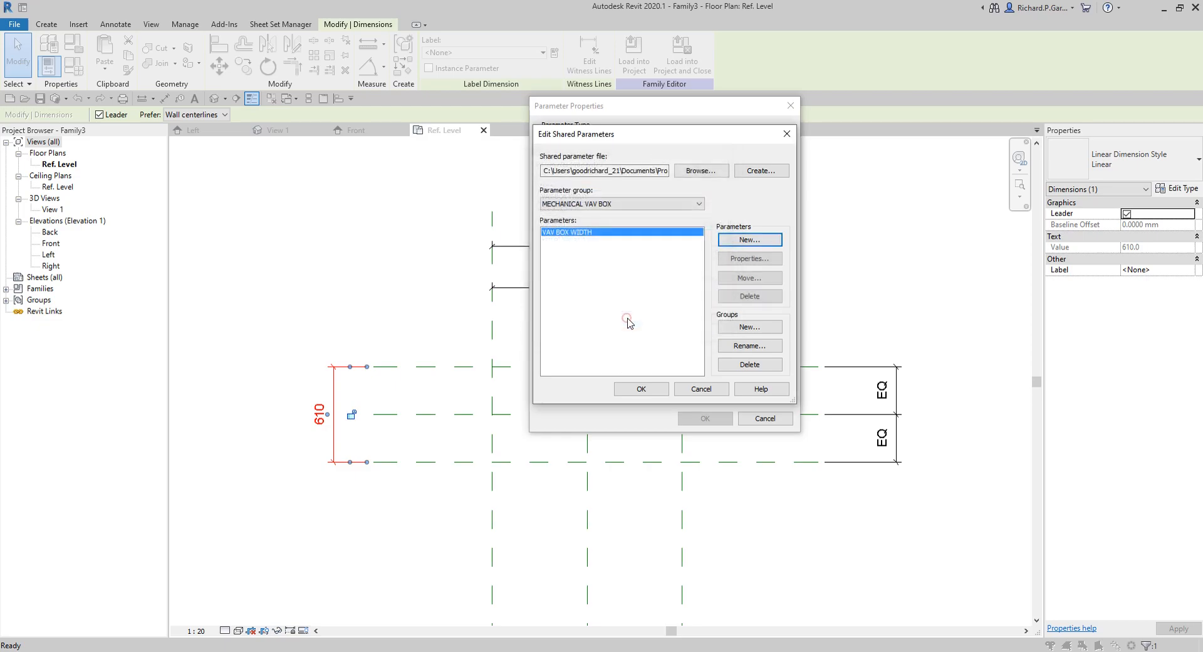
click(594, 239)
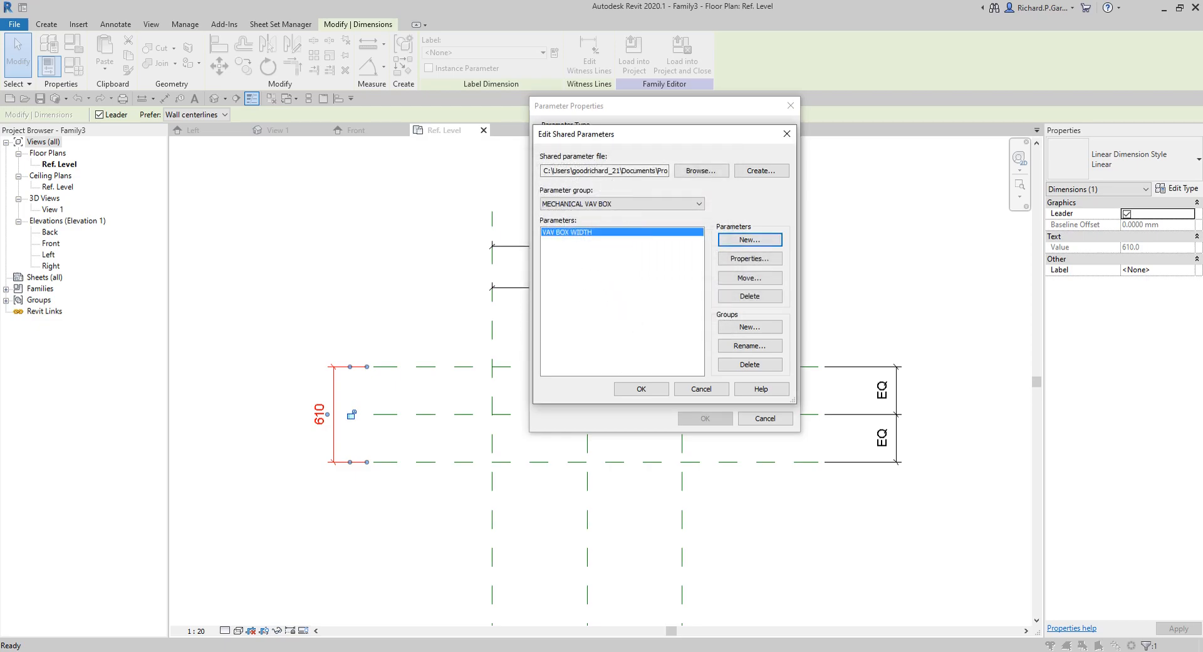
- Add a Length shared parameter named VAV BOX LENGTH to the MECHANICAL VAV BOX group
click(750, 240)
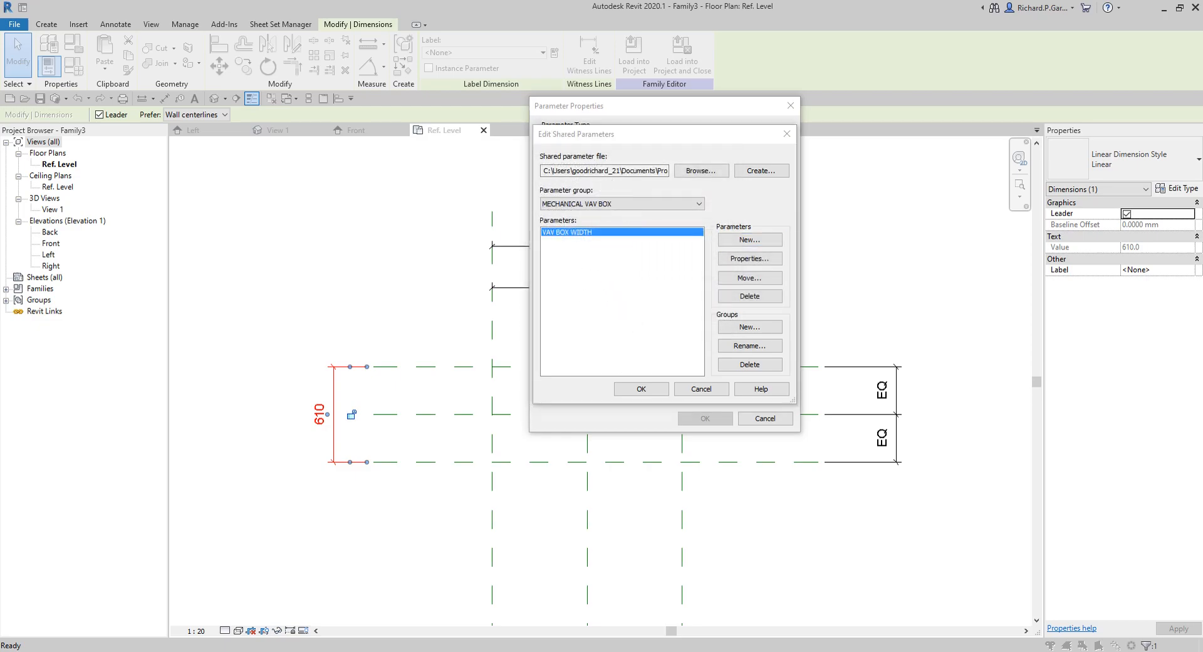
click(747, 241)
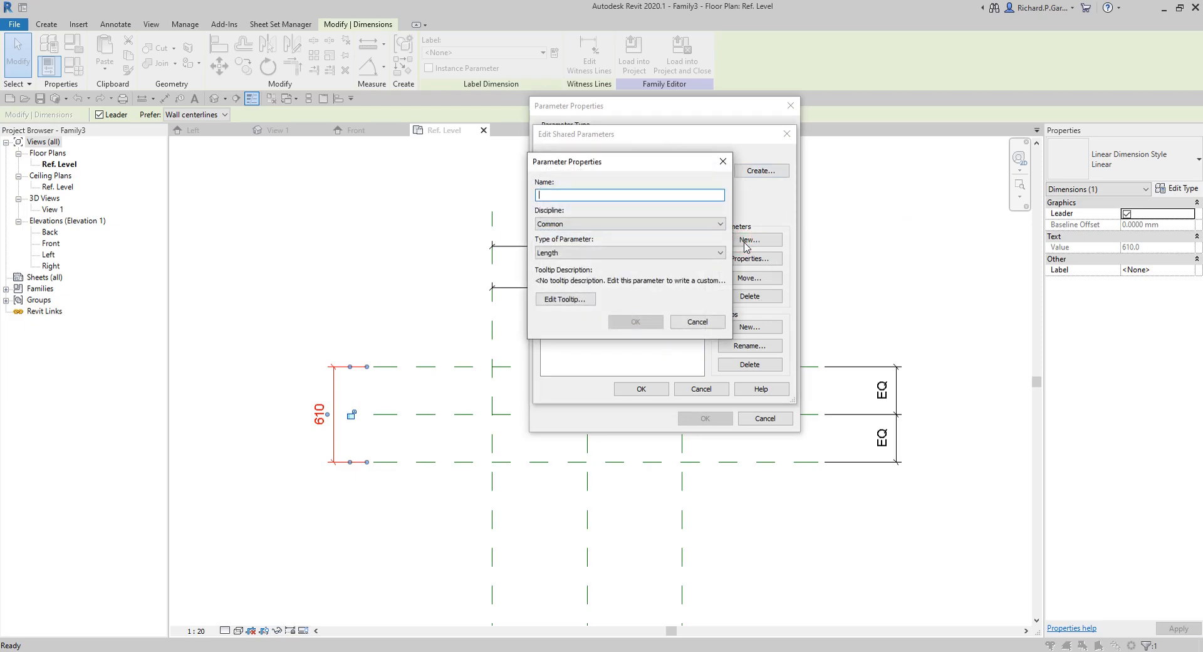
text(VAV BOX LE)
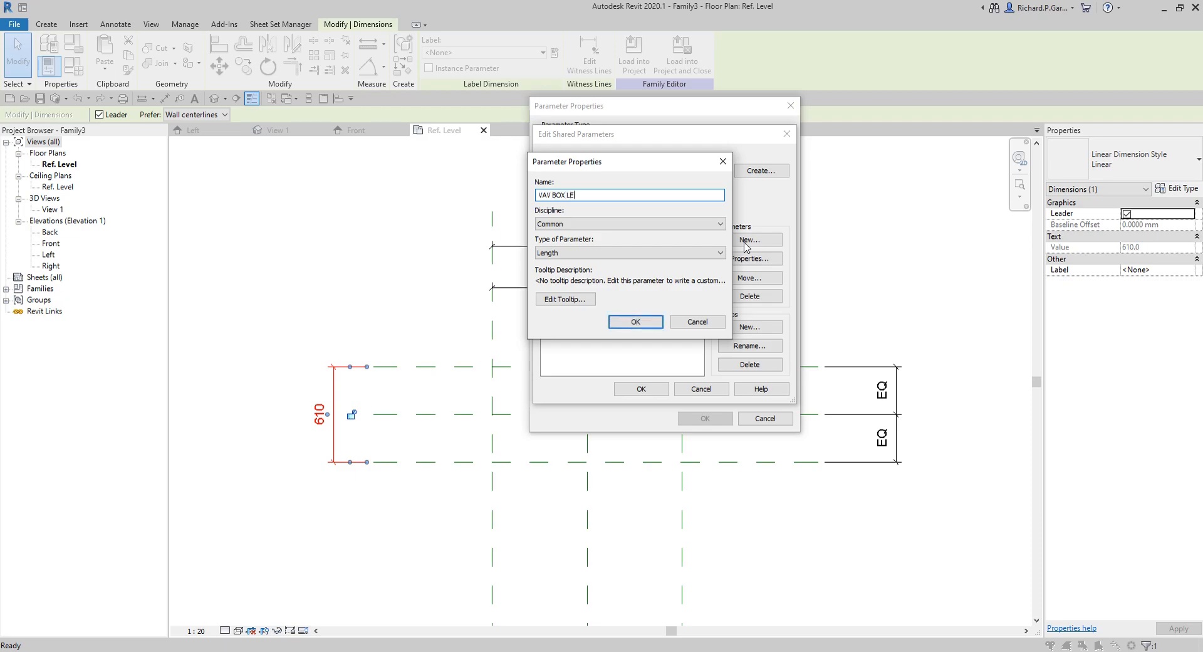
text(NGTH)
click(635, 321)
- Add a Length shared parameter named VAV BOX HEIGHT to the MECHANICAL VAV BOX group
click(731, 241)
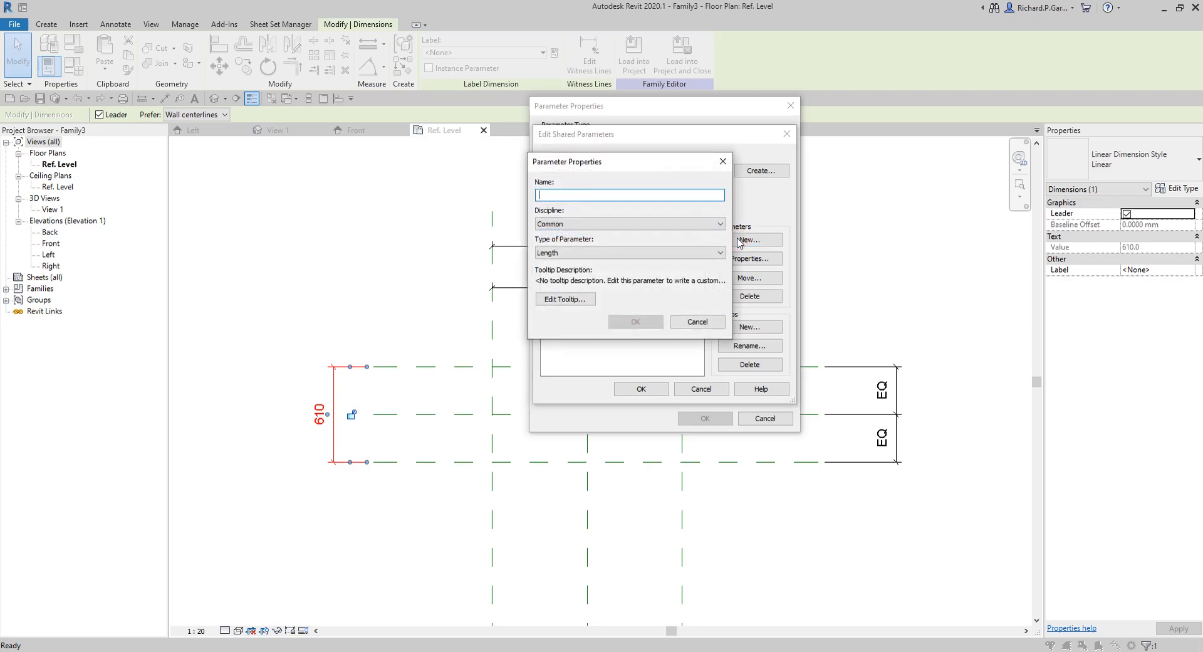
text(VAV BOC)
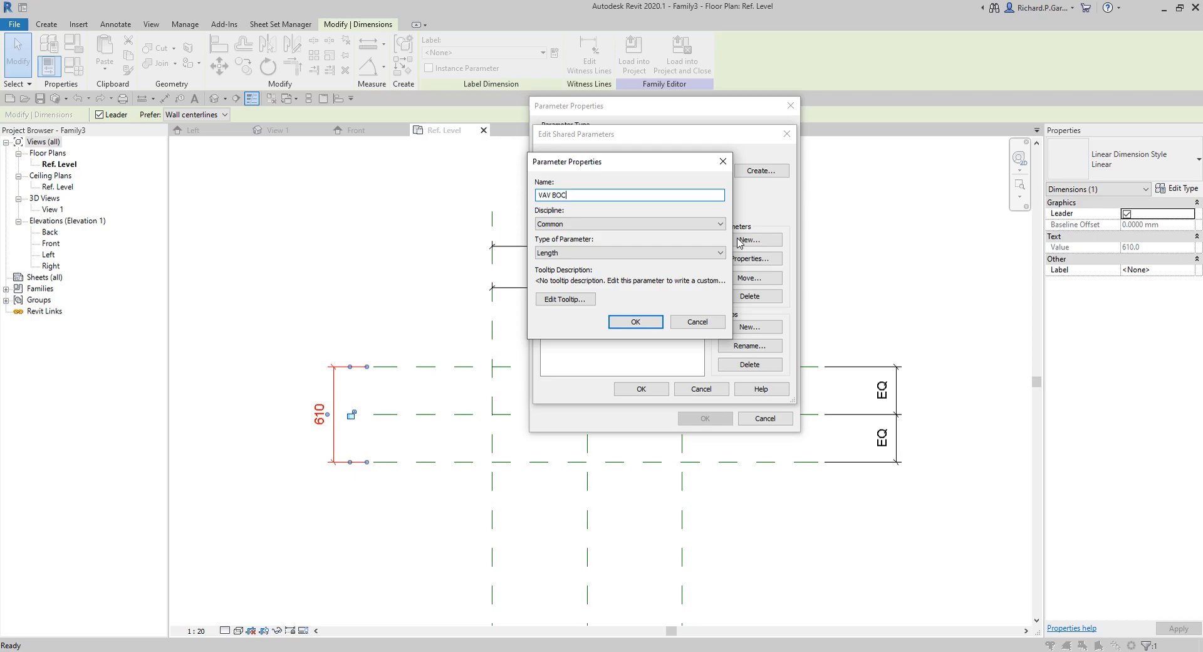
key(BackSpace)
text(X HEIGHT)
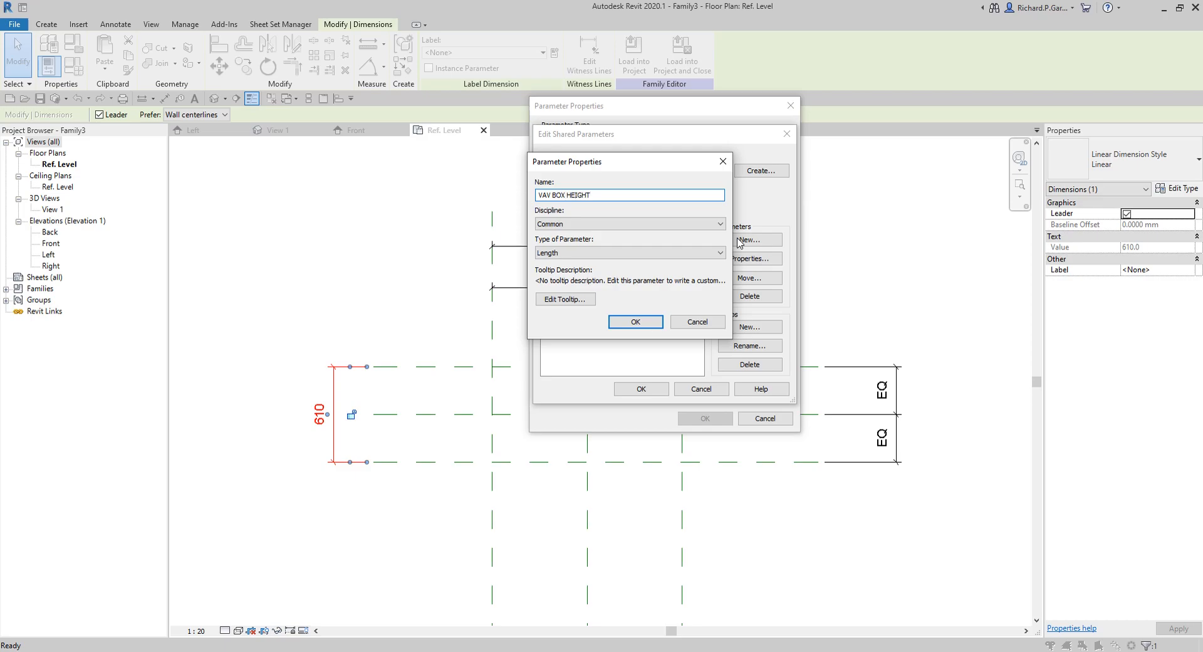
click(629, 320)
- Add a Length shared parameter named VAV OUTLET WIDTH to the MECHANICAL VAV BOX group
click(750, 239)
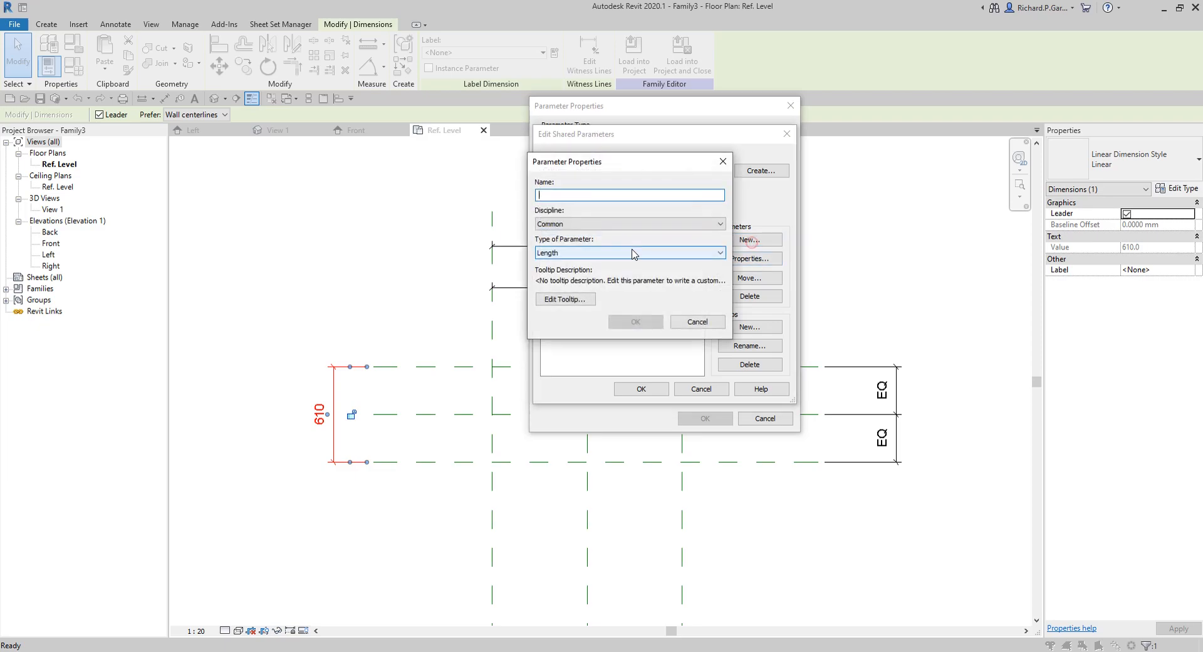
text(VAV OIU)
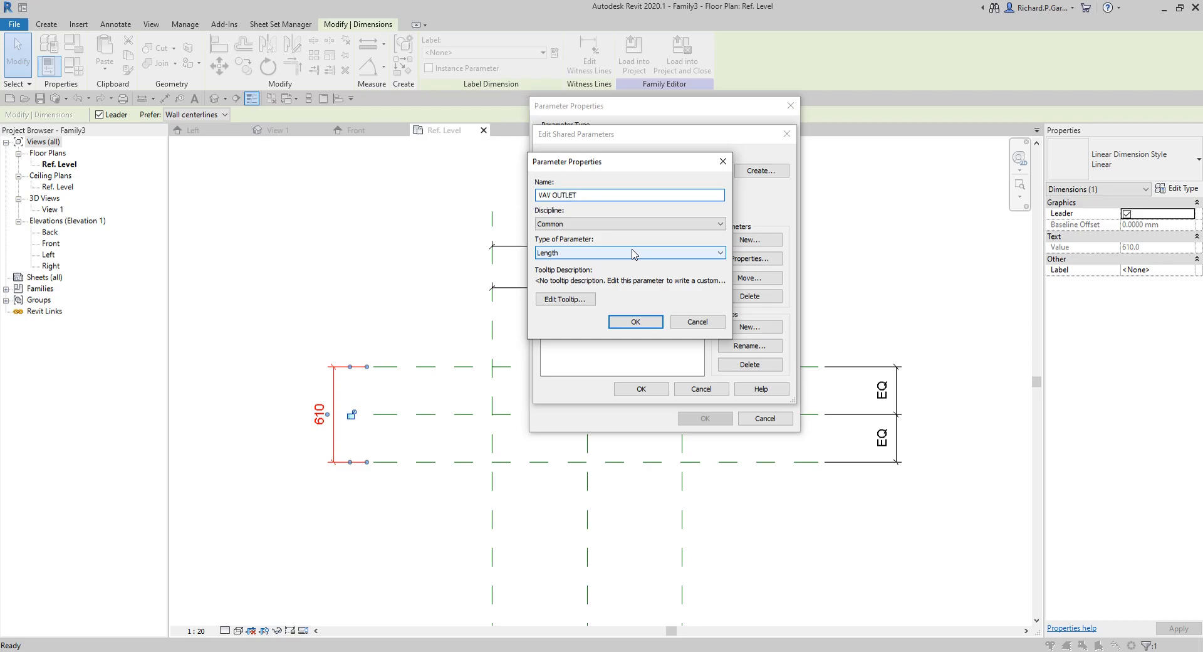
text(WIDTH)
click(635, 322)
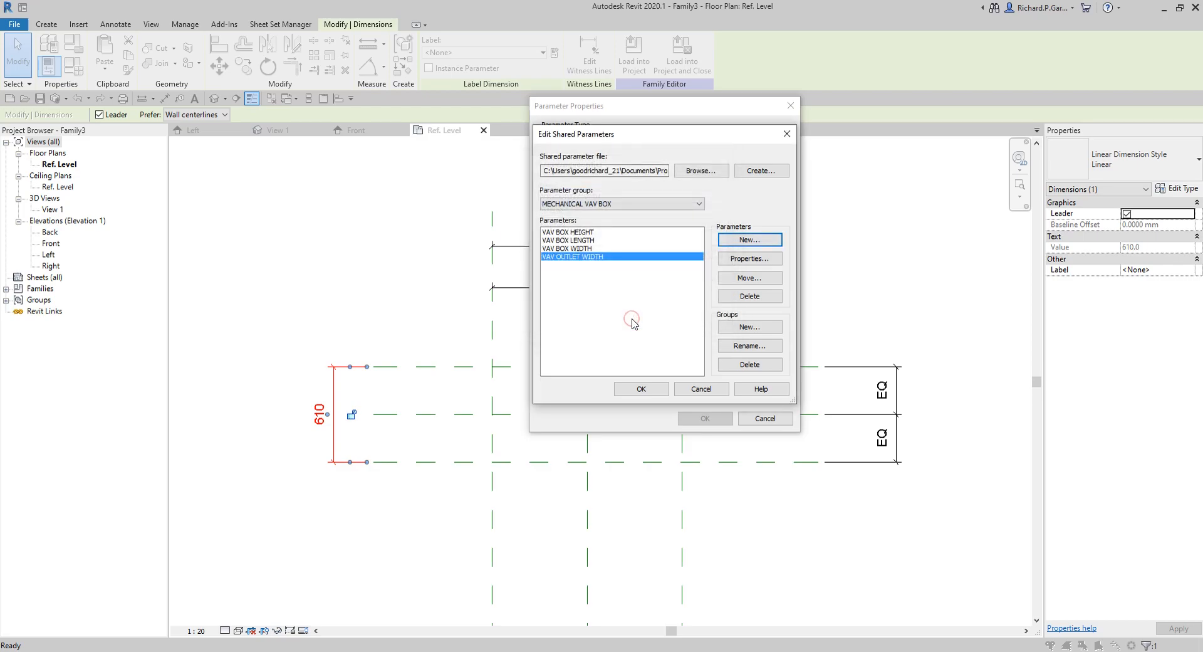
- Add a Length shared parameter named VAV OUTLET HEIGHT to the MECHANICAL VAV BOX group
click(757, 242)
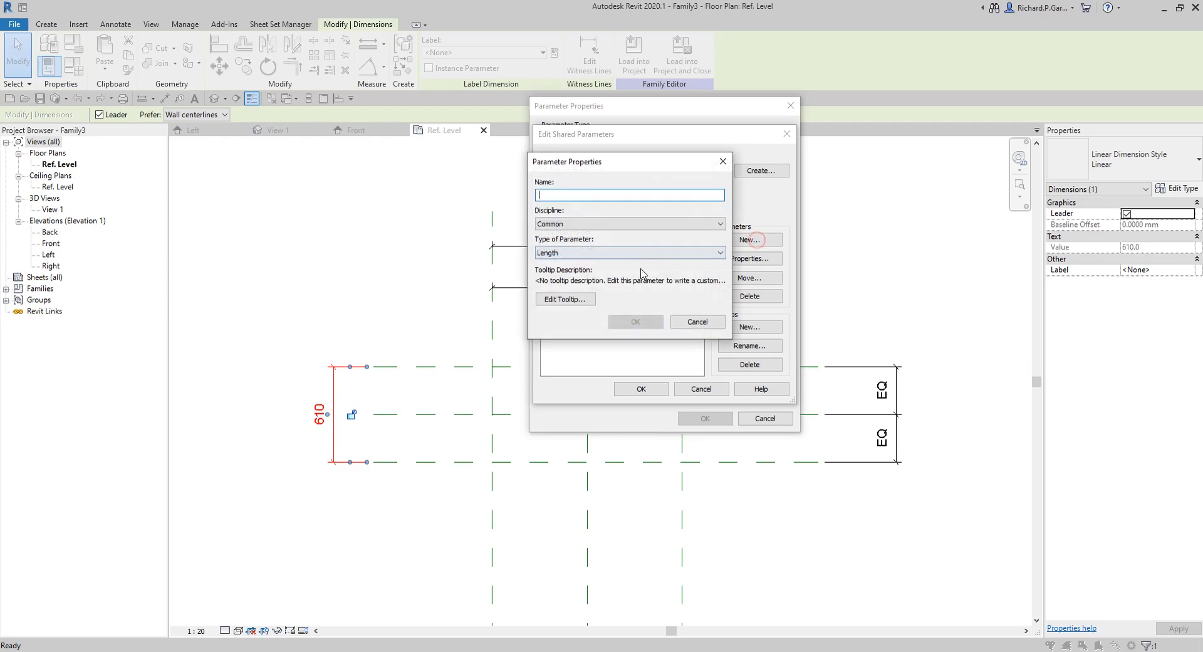
click(575, 194)
text(VAV OUTLET HEIG)
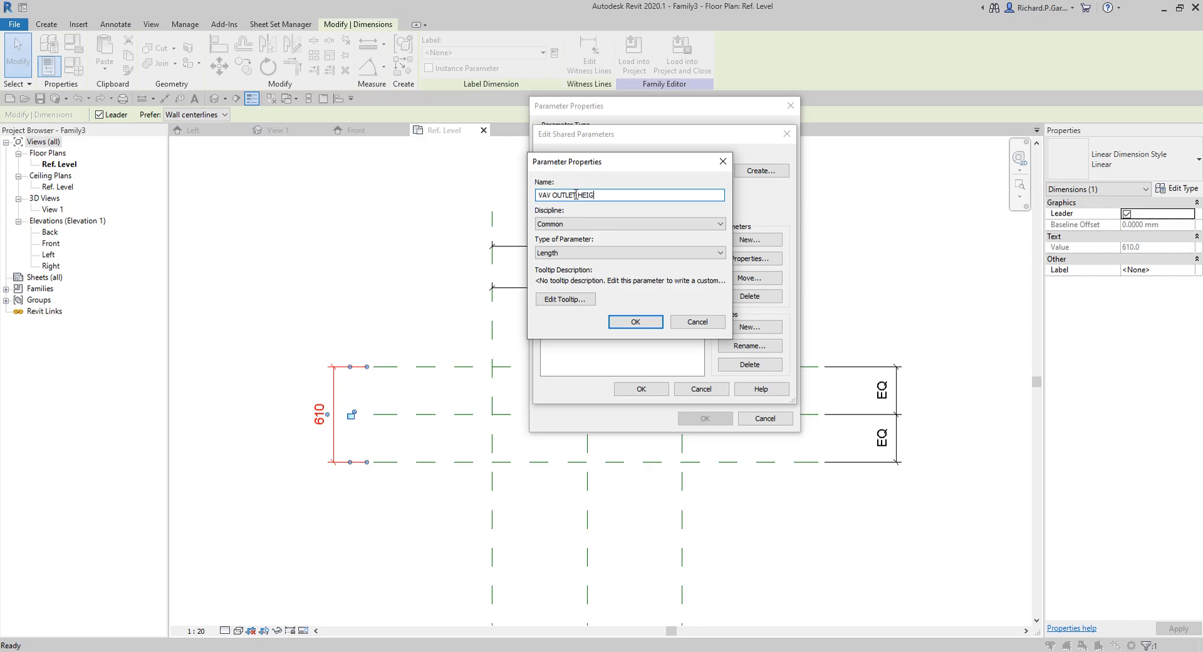
drag(628, 168, 753, 187)
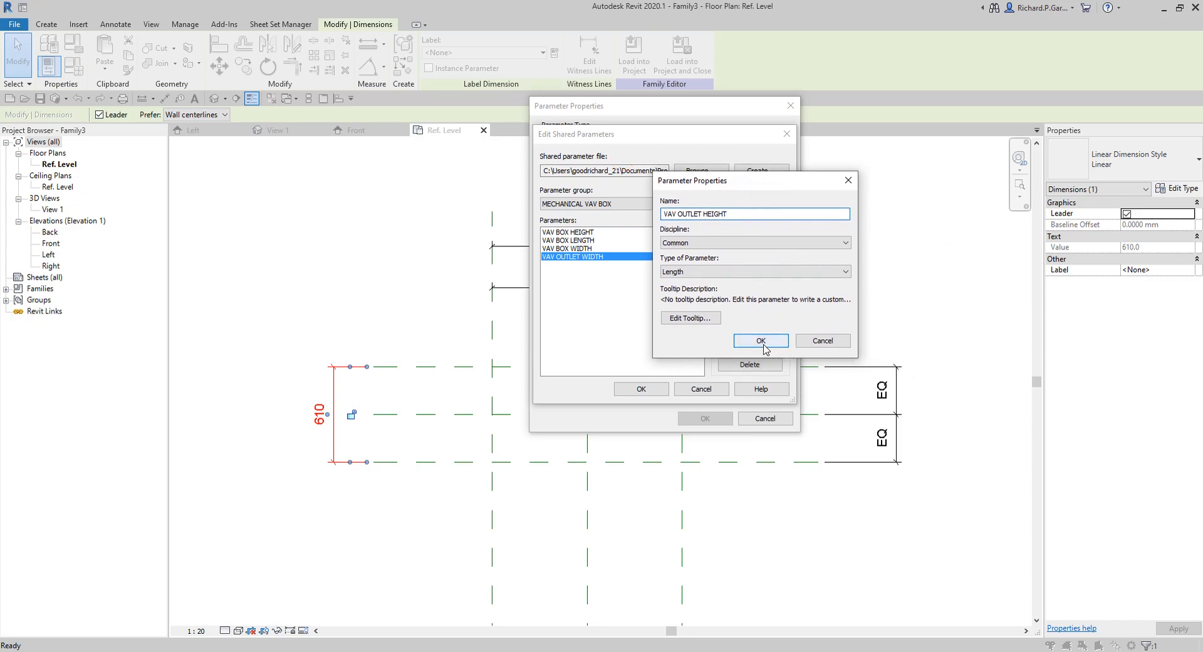
click(762, 344)
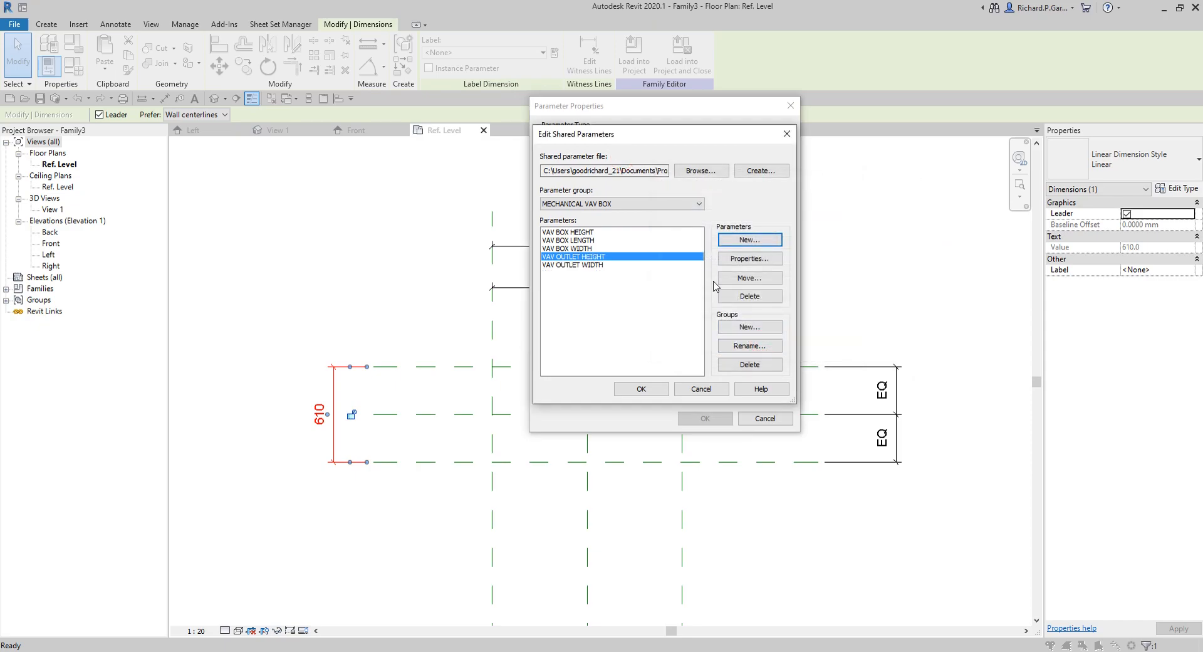
- Add a Length shared parameter named VAV INLET DAIMETER to the MECHANICAL VAV BOX group
click(752, 240)
text(VAV INLET DAIMETER)
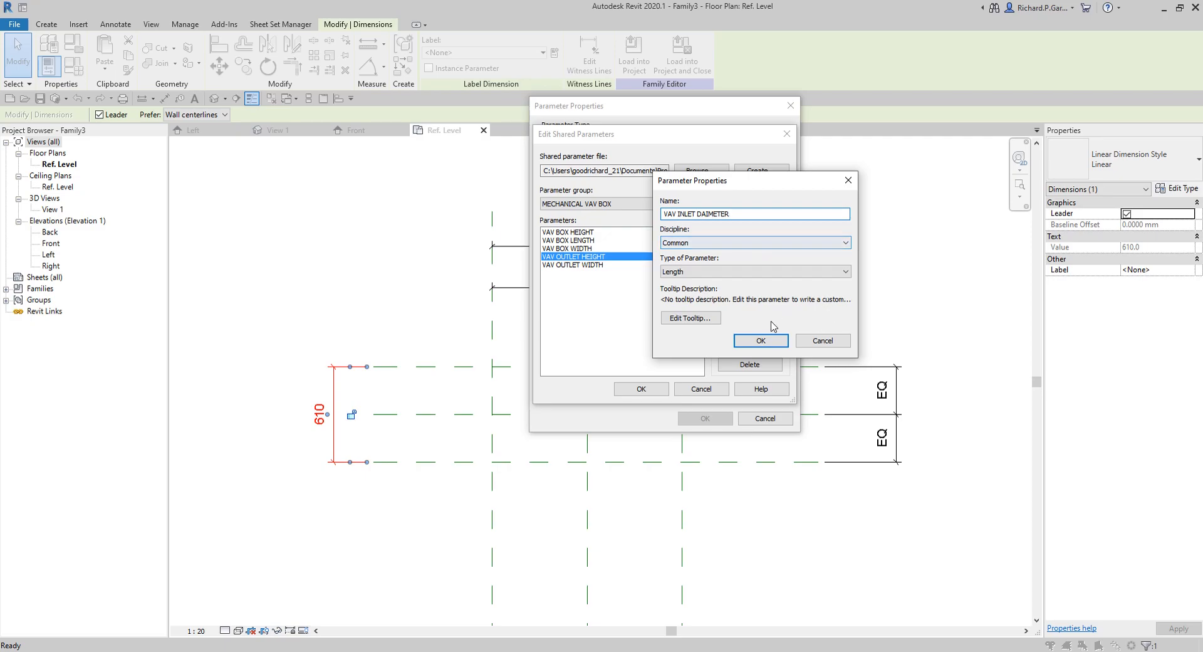
click(760, 340)
- Add a shared parameter named VAV MAX CFM to the group, with discipline HVAC and type Air Flow
click(767, 243)
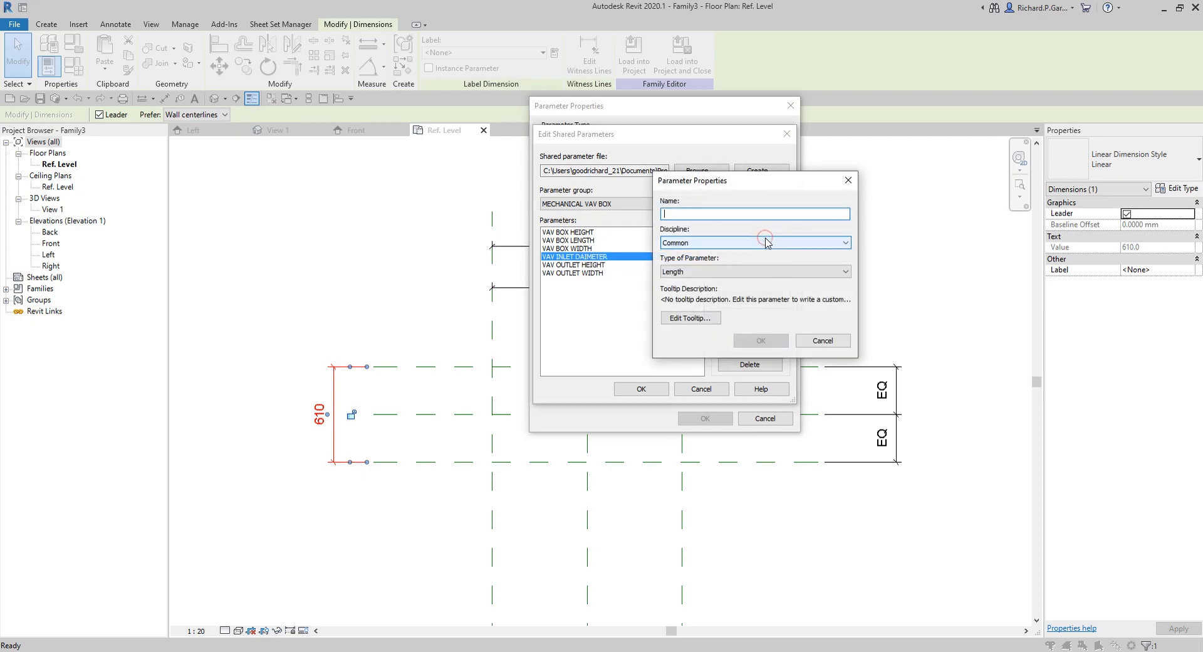
text(VAV MAX CFM)
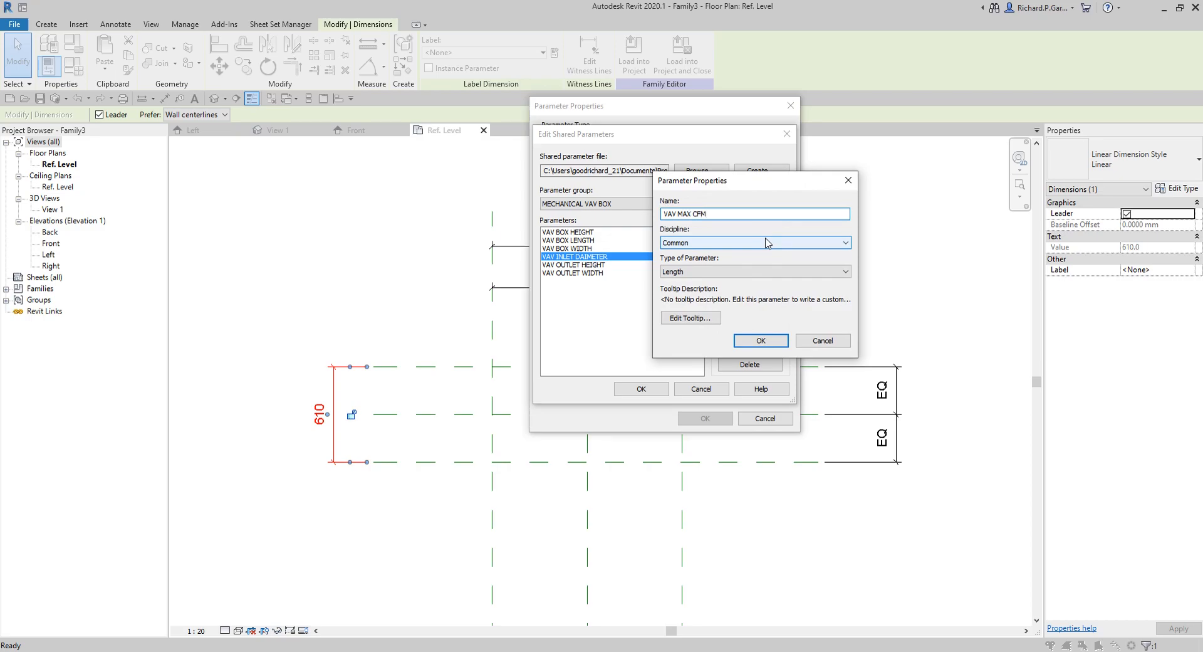
click(721, 242)
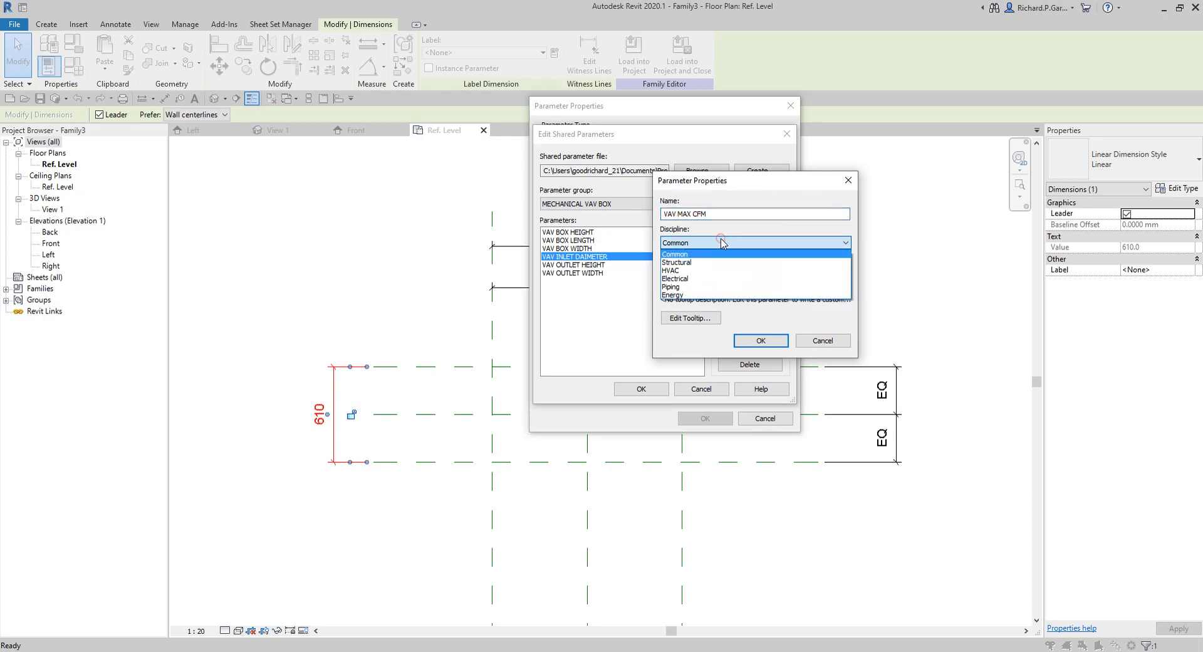
click(694, 271)
click(693, 271)
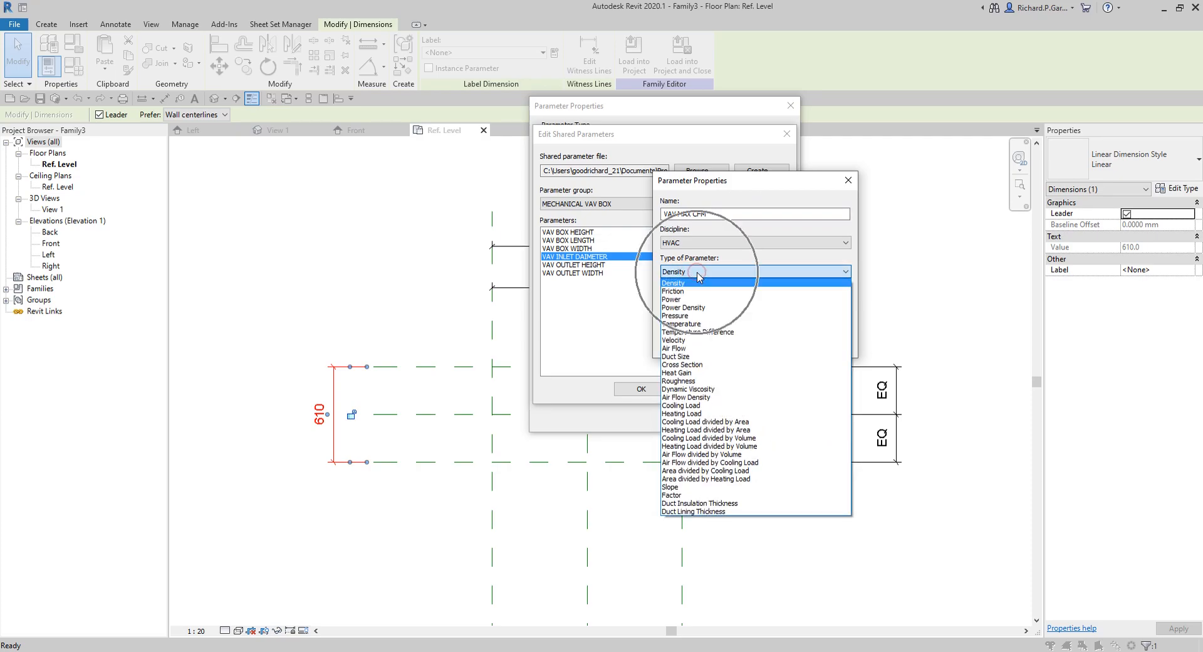
click(671, 348)
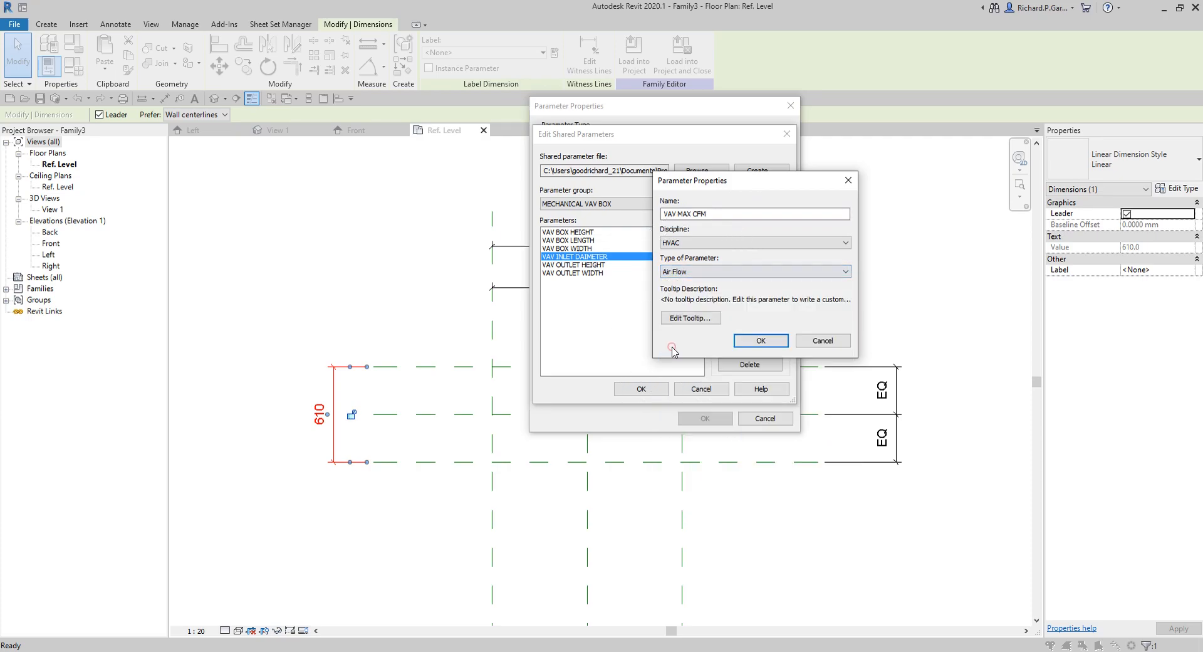
click(738, 340)
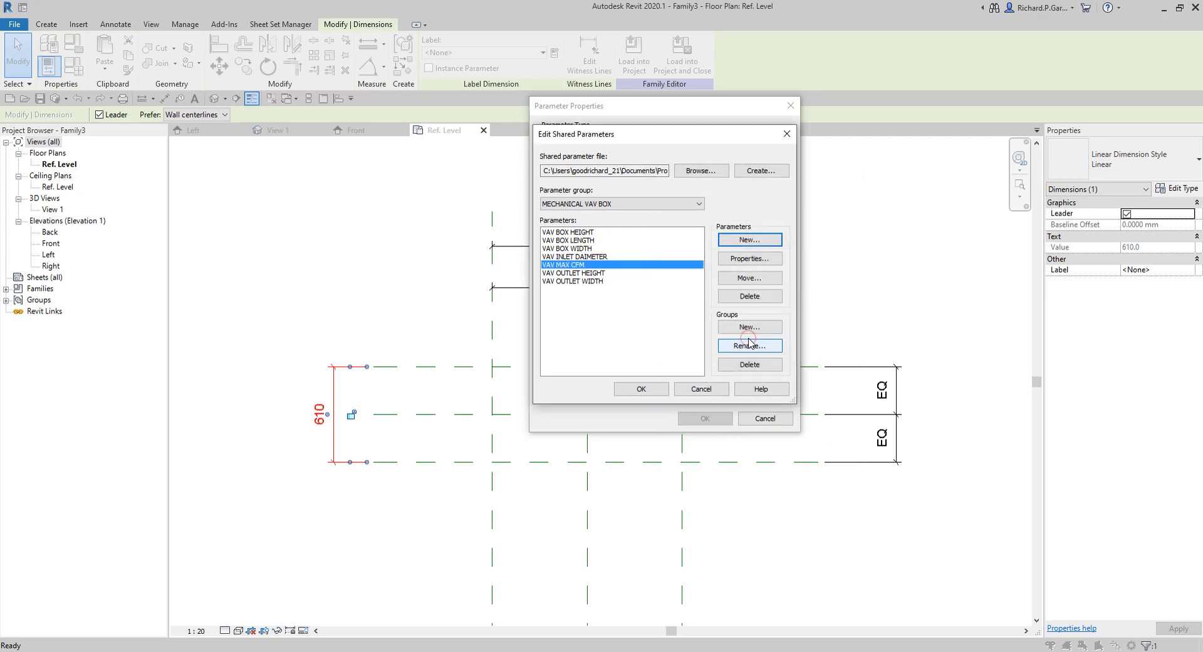
click(750, 345)
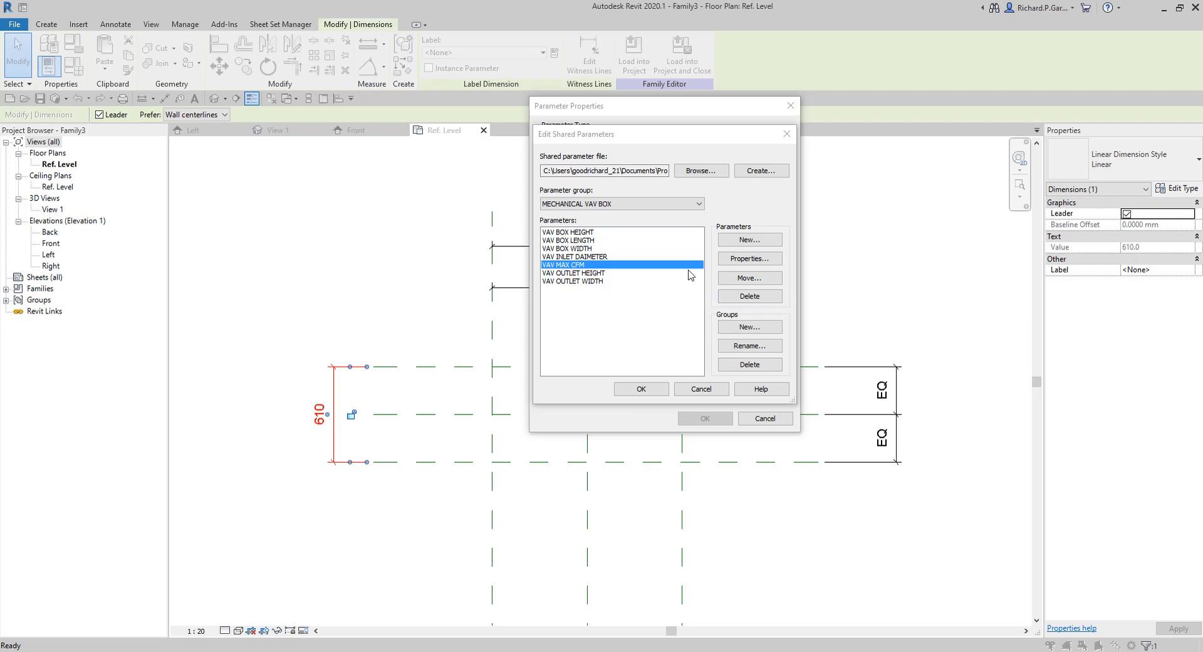
- Finish editing the shared parameters and label the overall dimension between the outer horizontal reference planes with VAV BOX WIDTH as a type parameter
click(577, 250)
click(577, 250)
key(ctrl)
key(ctrl)
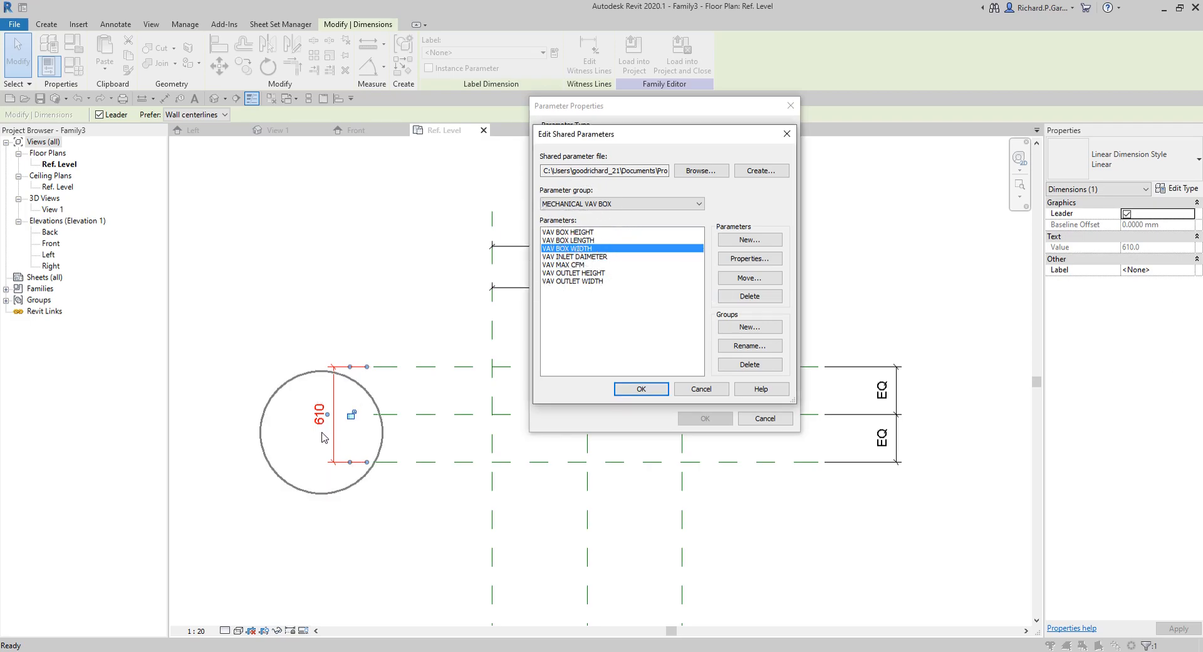
key(ctrl)
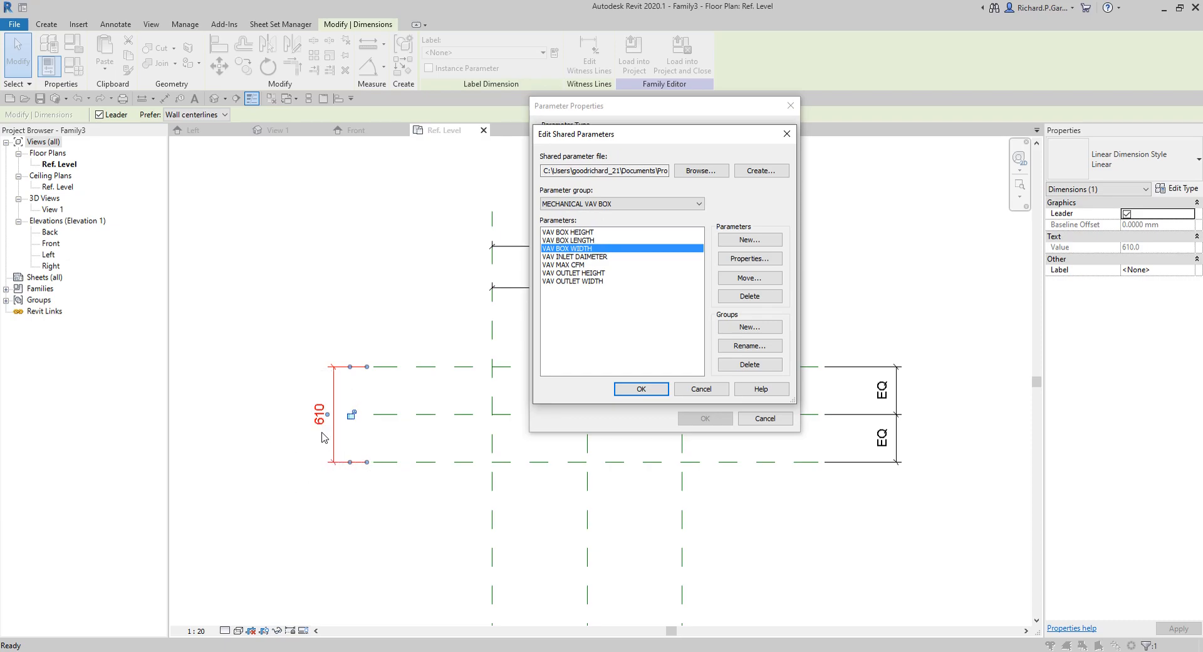
key(ctrl)
key(ctrl)
key(ctrl)
click(639, 388)
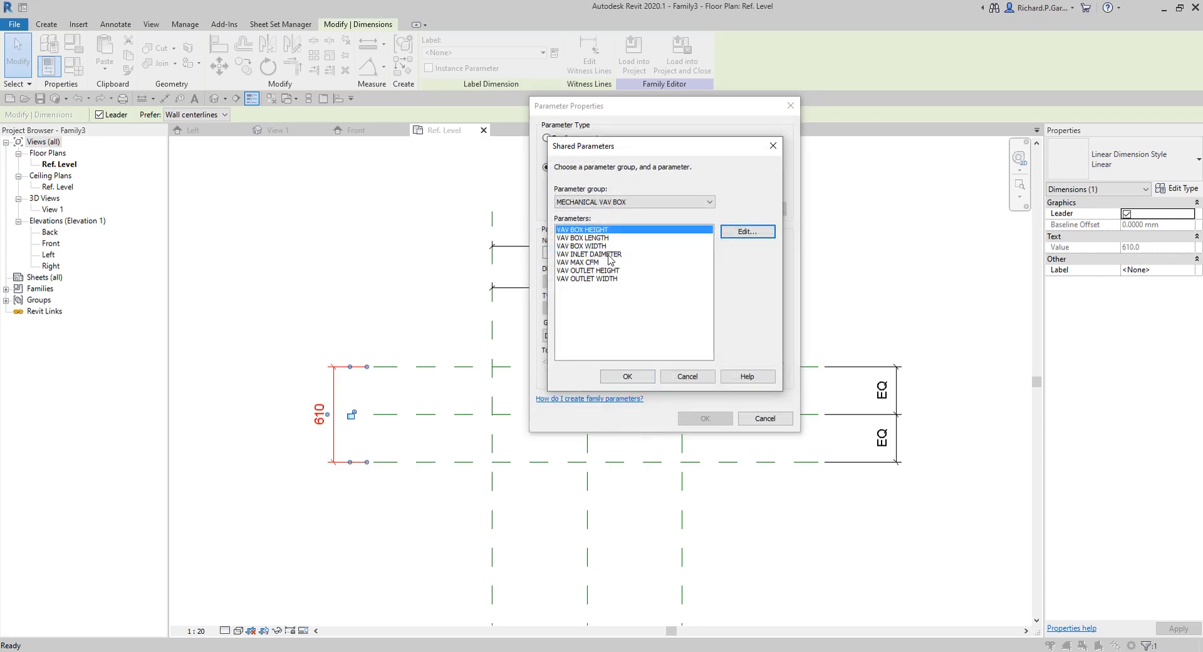
click(596, 239)
click(596, 246)
key(ctrl)
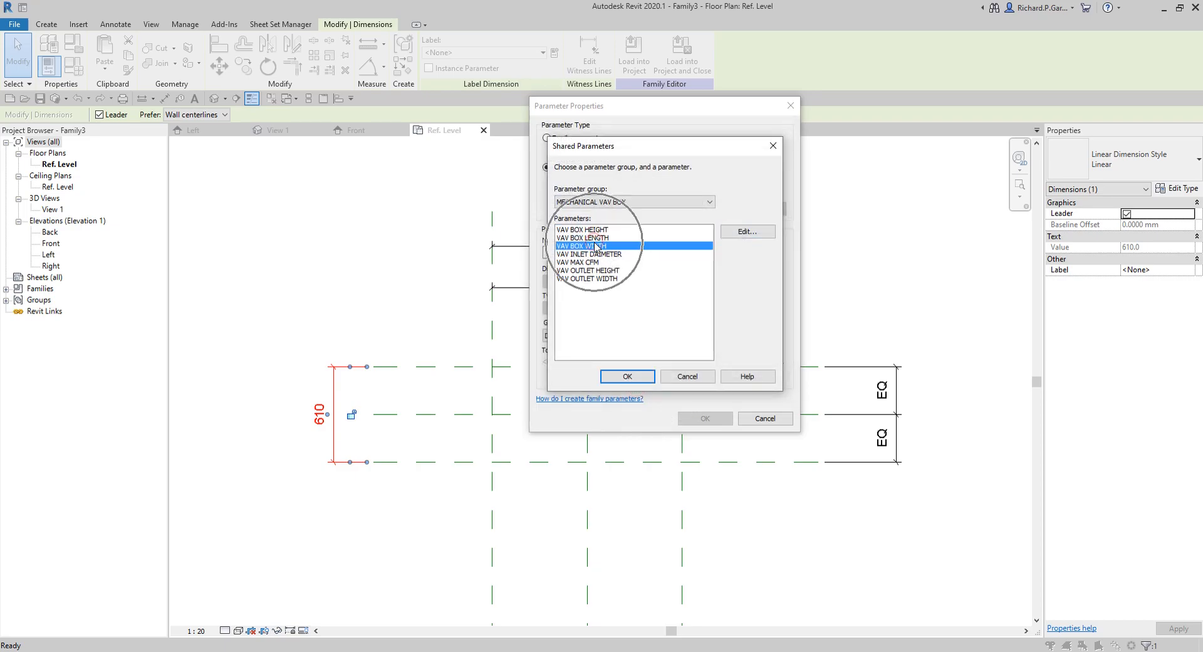
click(629, 377)
key(ctrl)
click(702, 419)
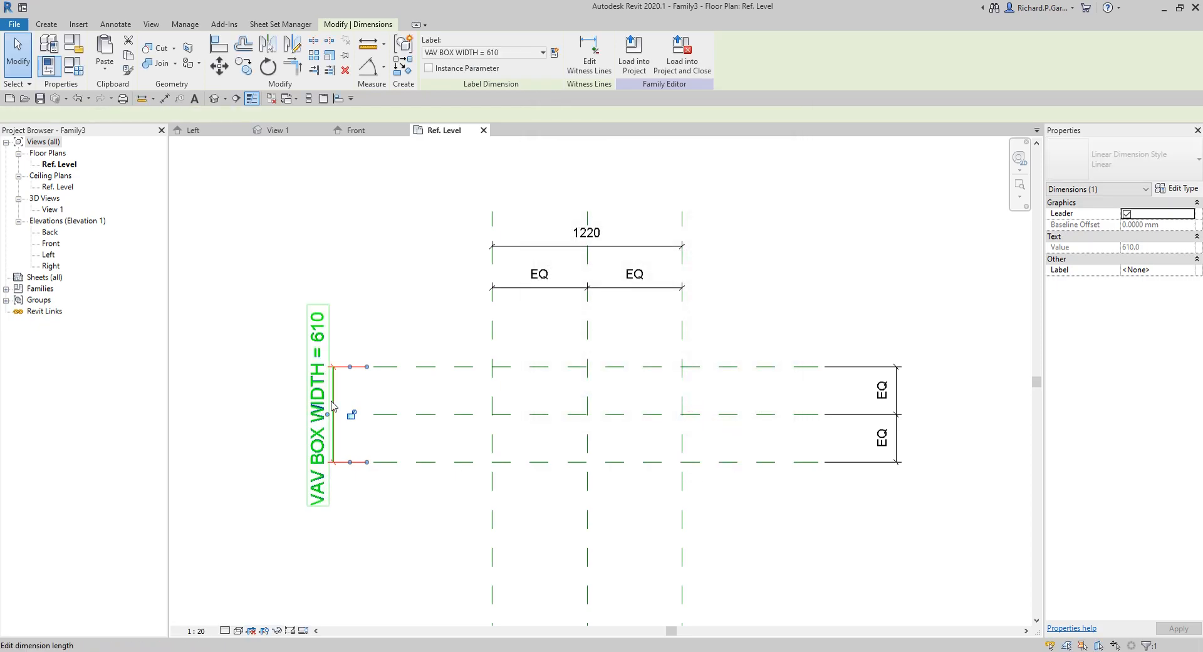
click(244, 408)
- Label the overall dimension between the outer vertical reference planes with the shared parameter VAV BOX LENGTH
scroll(245, 409, down, 1)
middle_drag(254, 416, 314, 417)
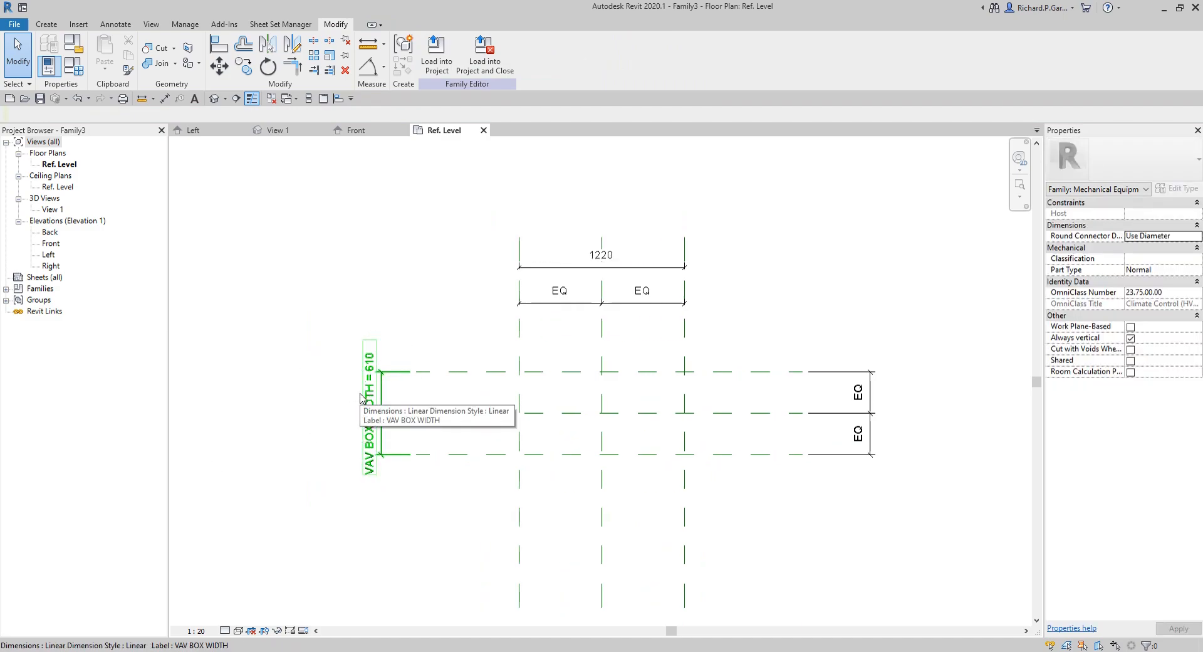
click(634, 268)
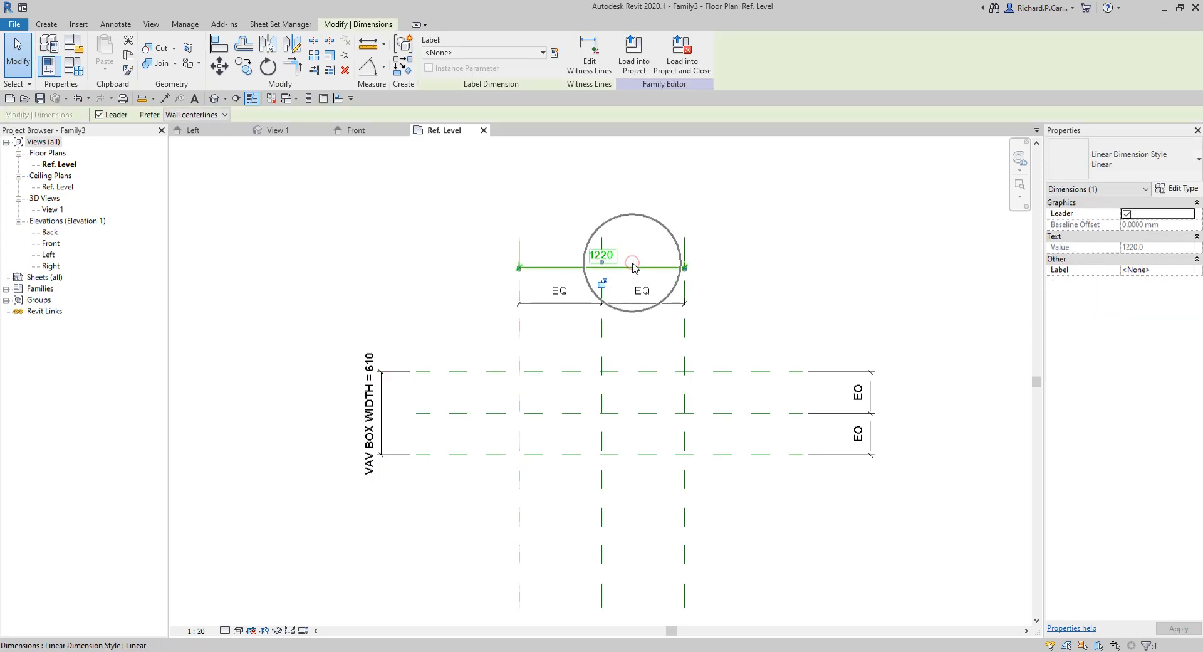
click(554, 55)
click(556, 169)
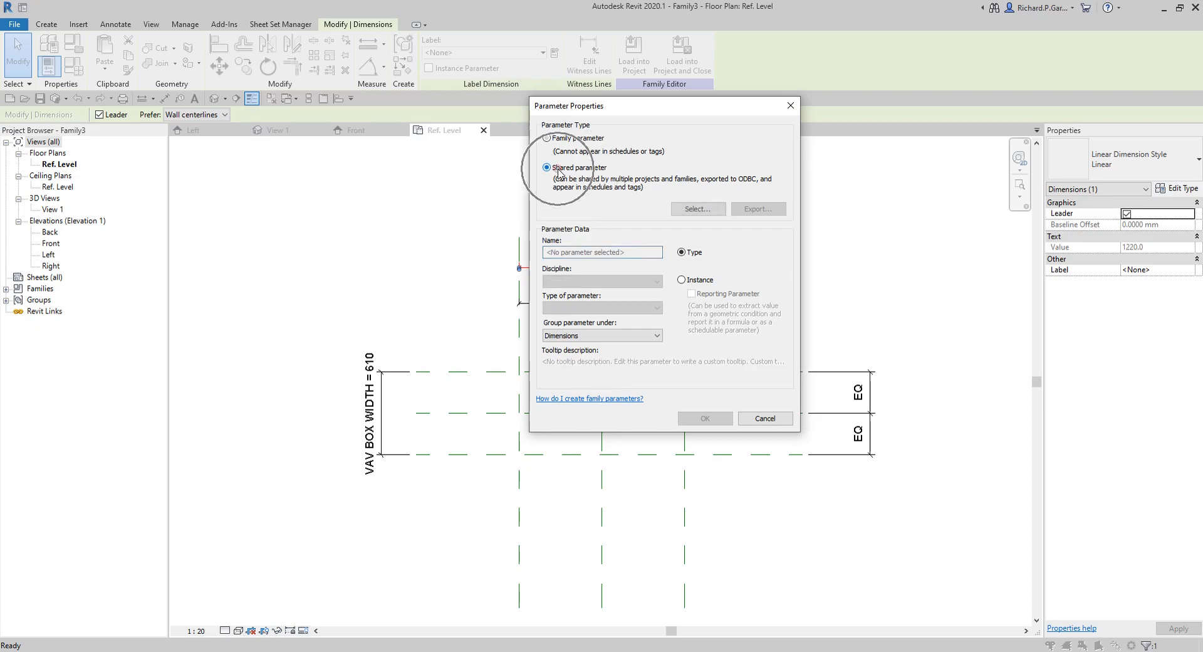
click(693, 209)
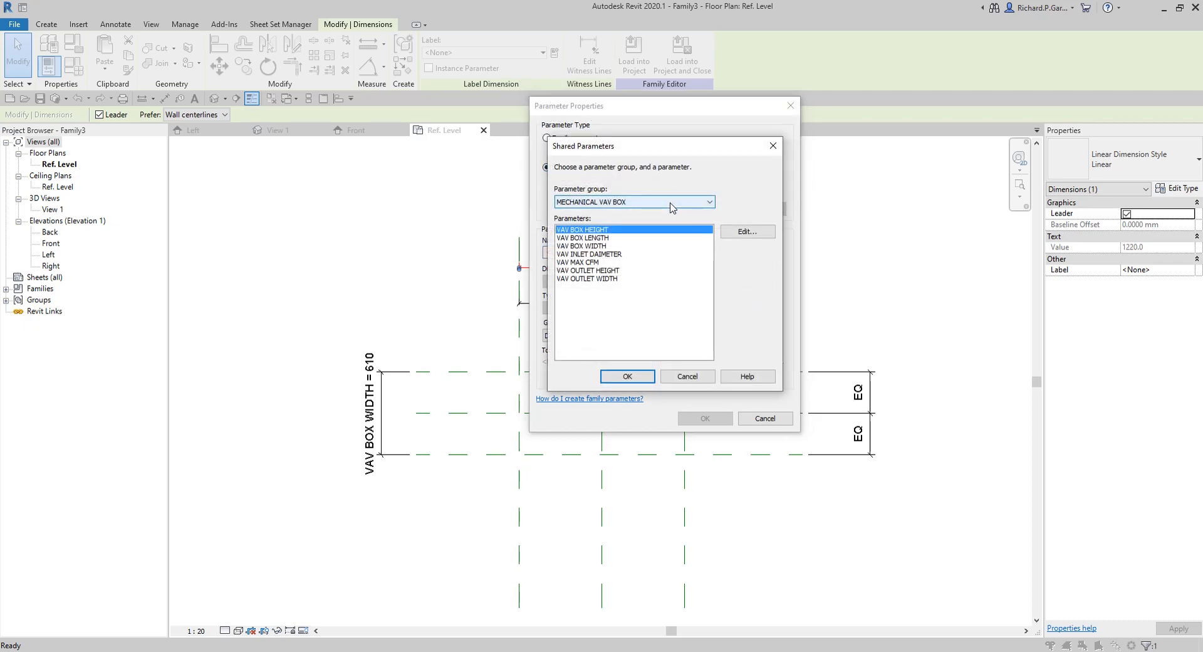
click(593, 238)
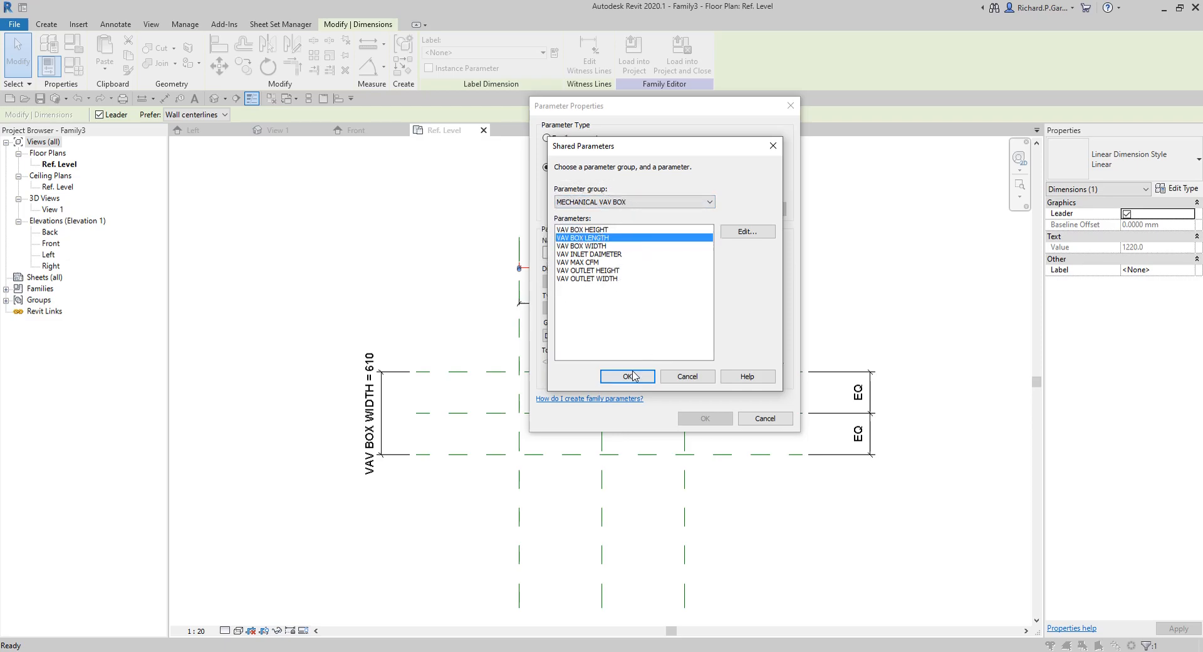
click(628, 376)
click(698, 416)
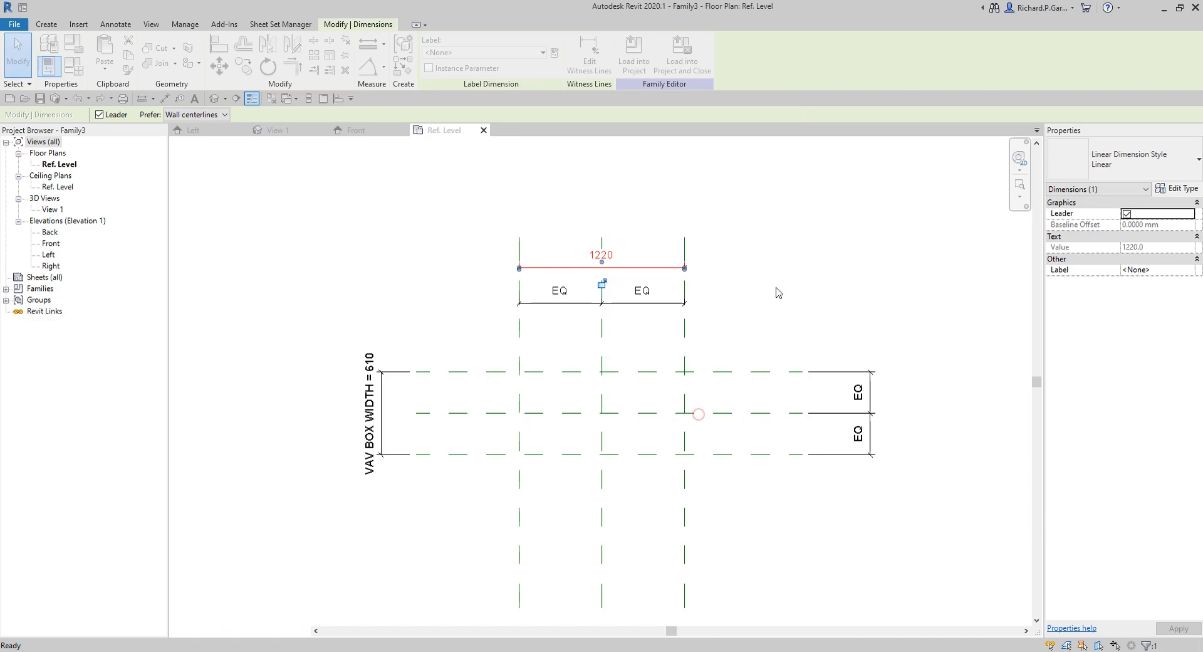
click(794, 253)
click(523, 193)
scroll(502, 211, down, 2)
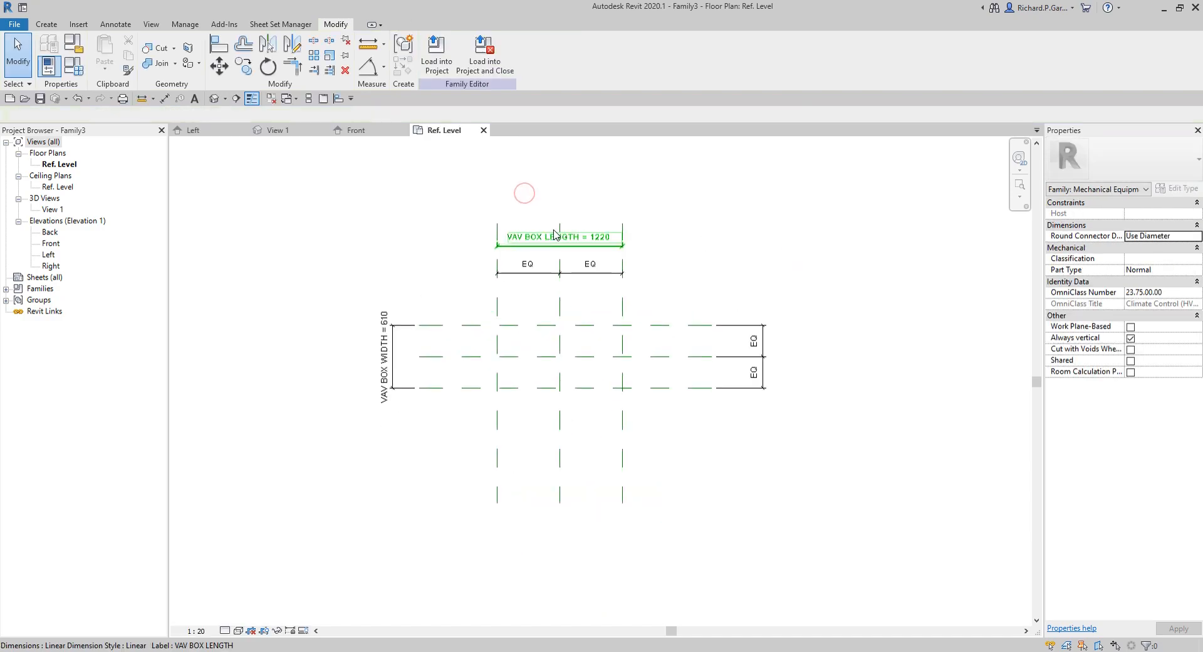
scroll(555, 235, up, 1)
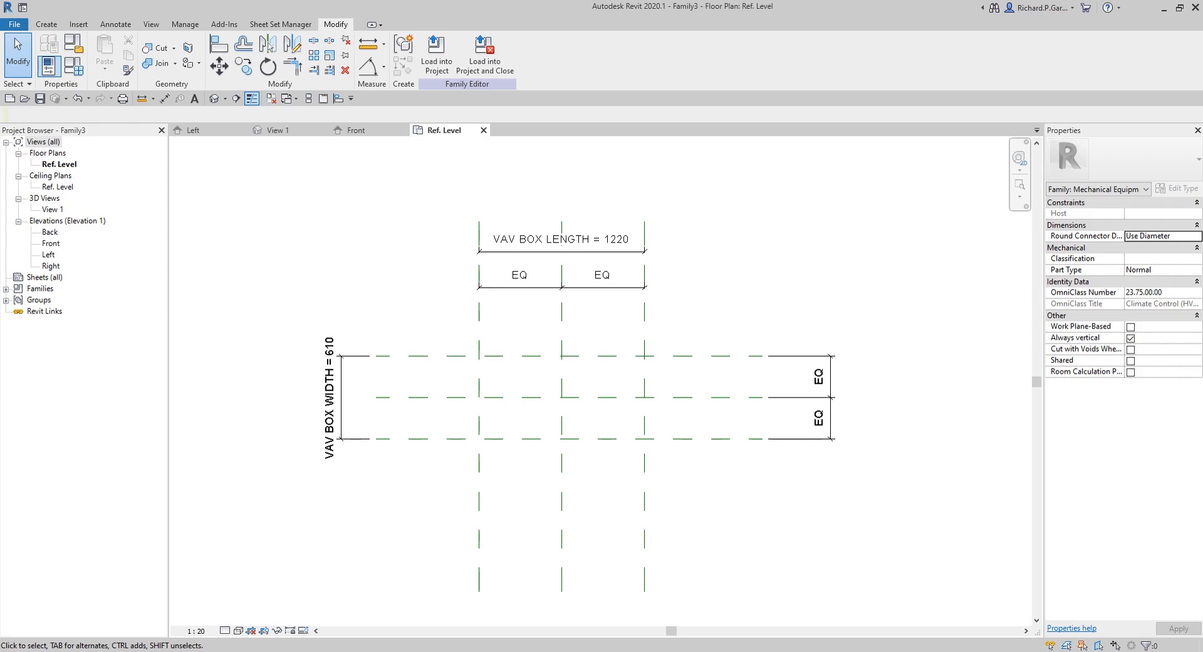
- In the Front elevation, create reference planes offset 127 mm above and below the Ref. Level
double_click(51, 243)
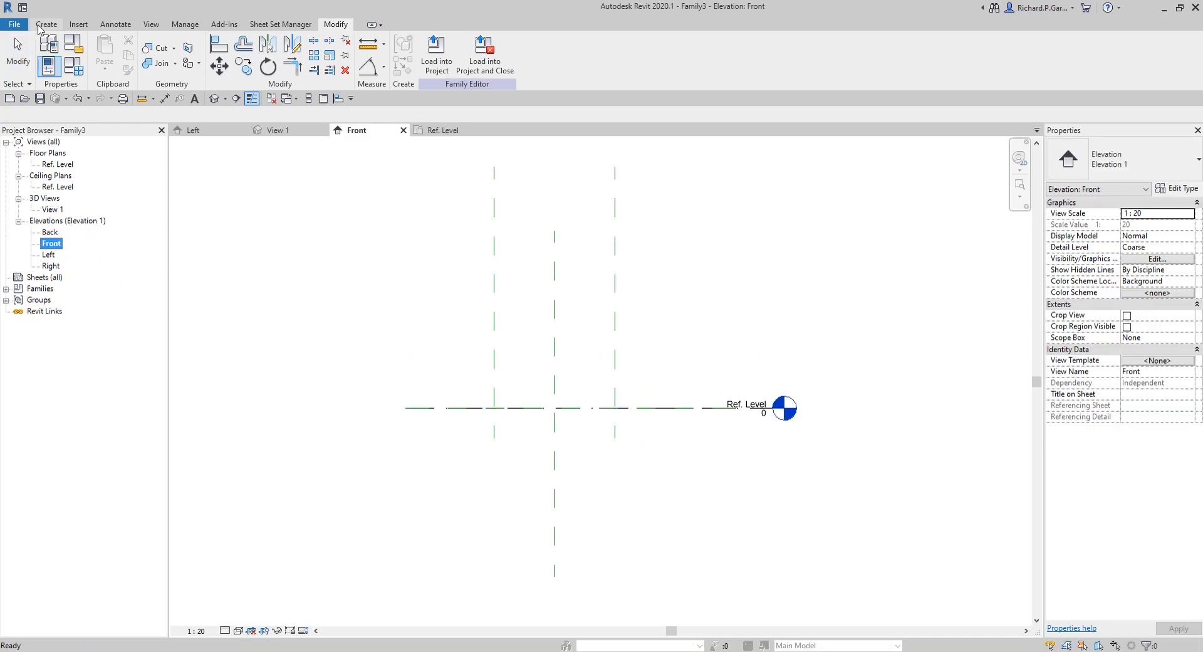
click(39, 28)
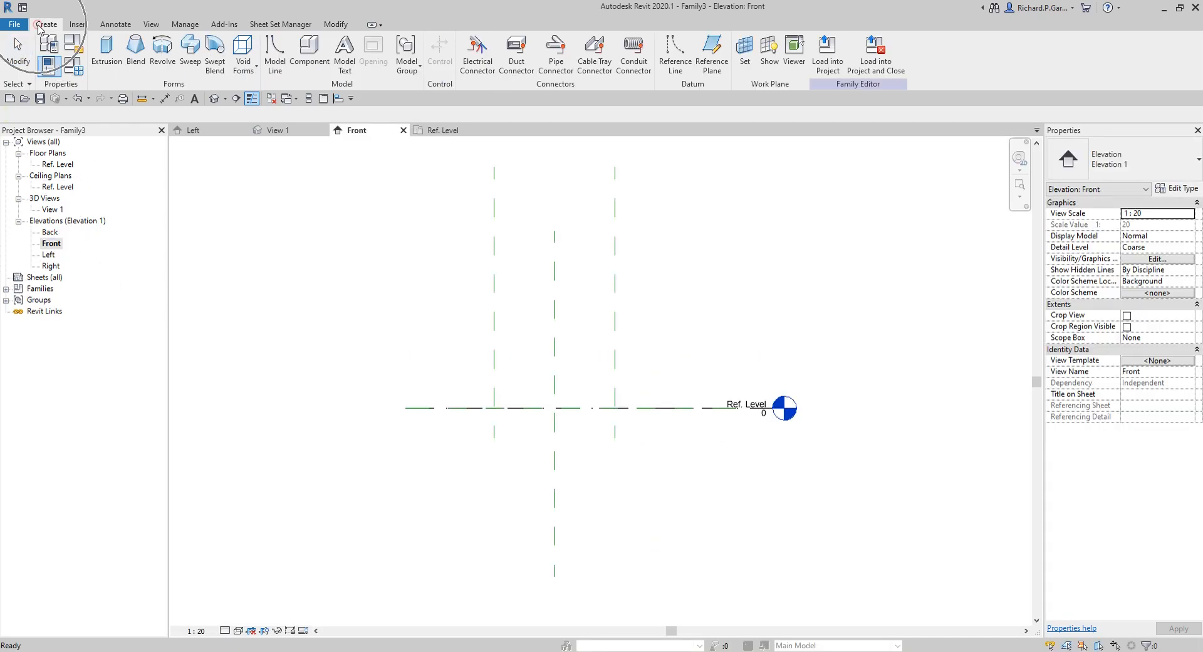
click(717, 53)
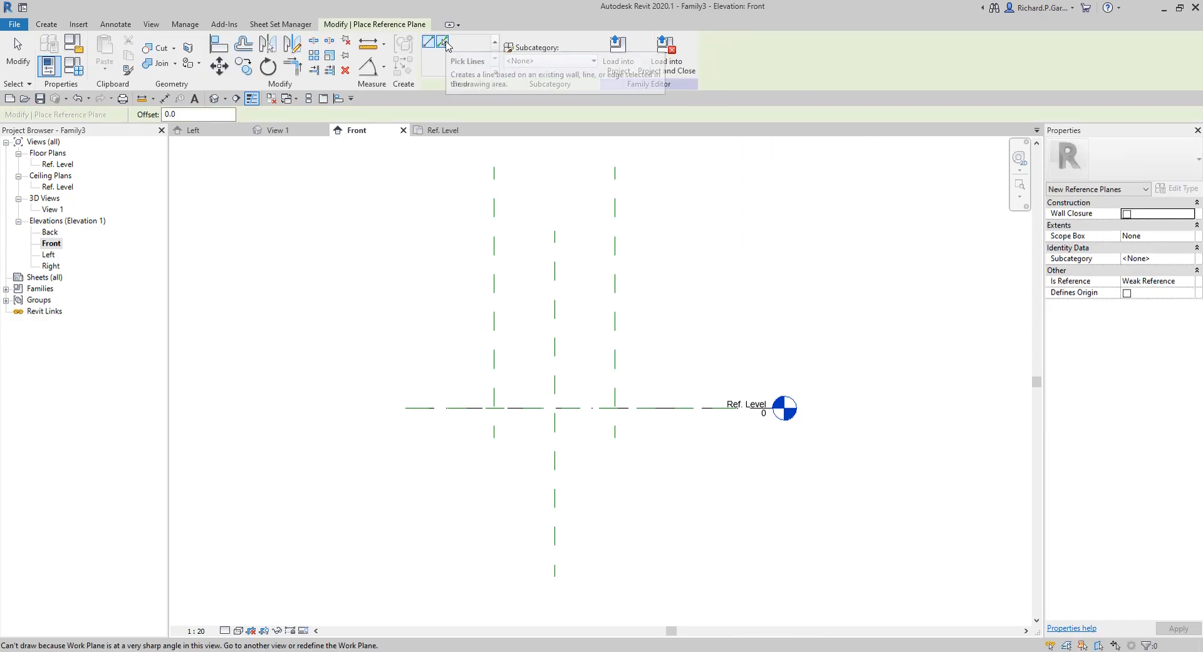
click(443, 42)
click(220, 114)
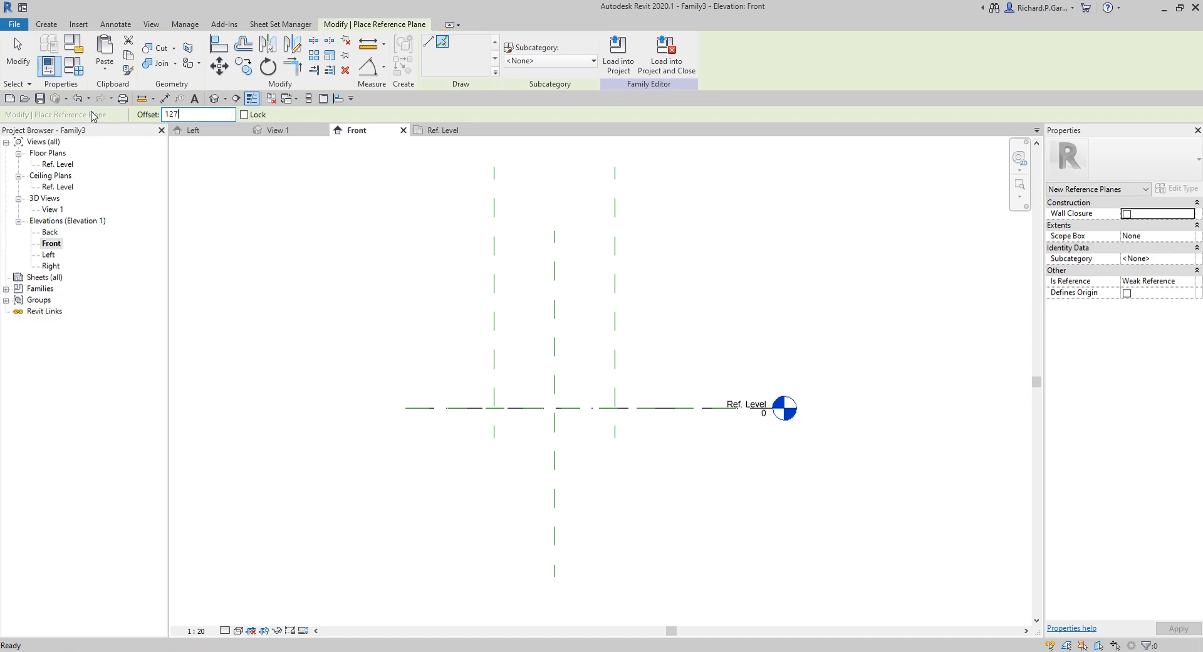
text(127)
scroll(676, 423, up, 3)
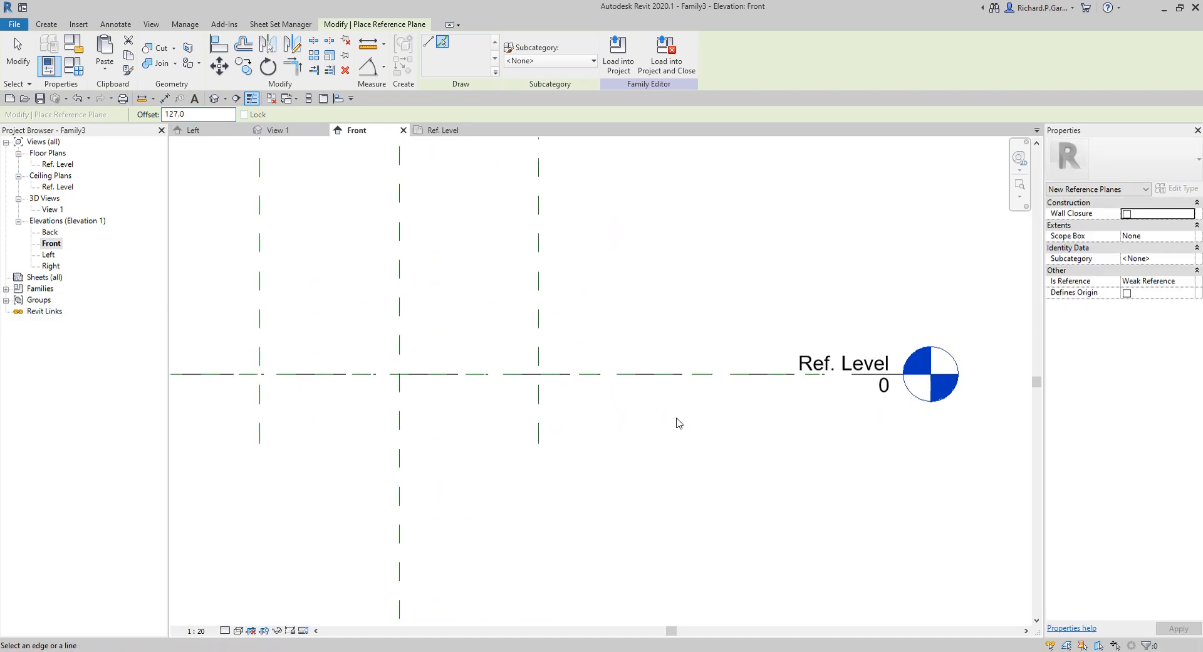
click(656, 383)
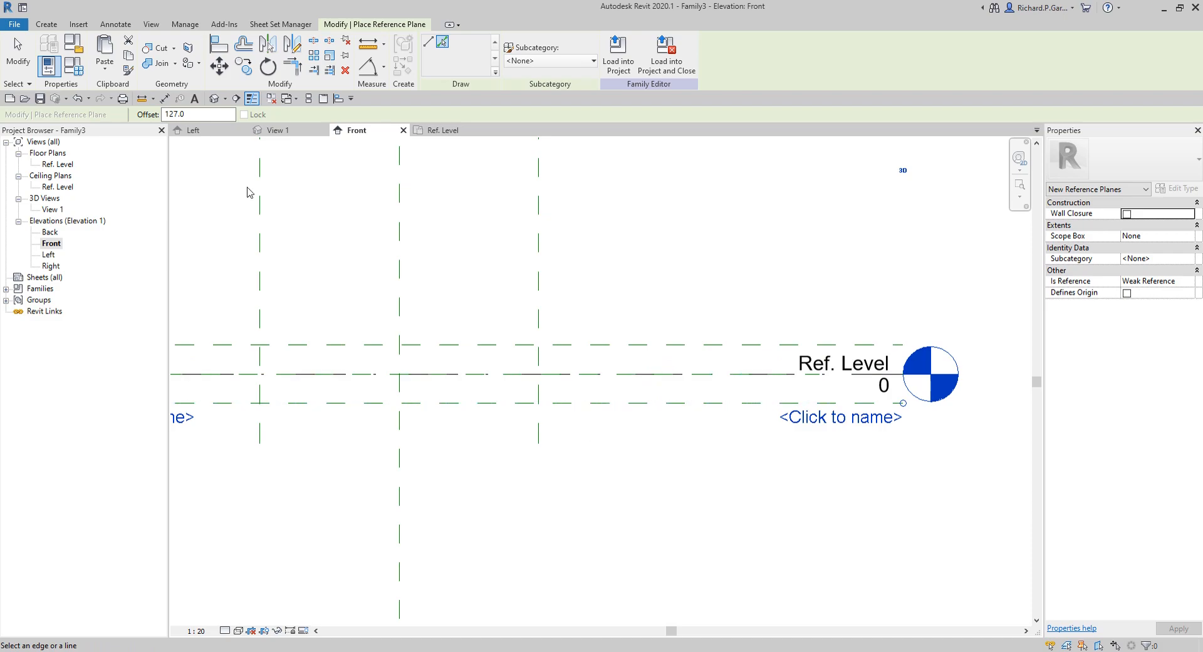
- Add an aligned dimension across the upper plane, the Ref. Level and the lower plane, and constrain its segments to be equal
click(164, 98)
middle_drag(267, 324, 527, 328)
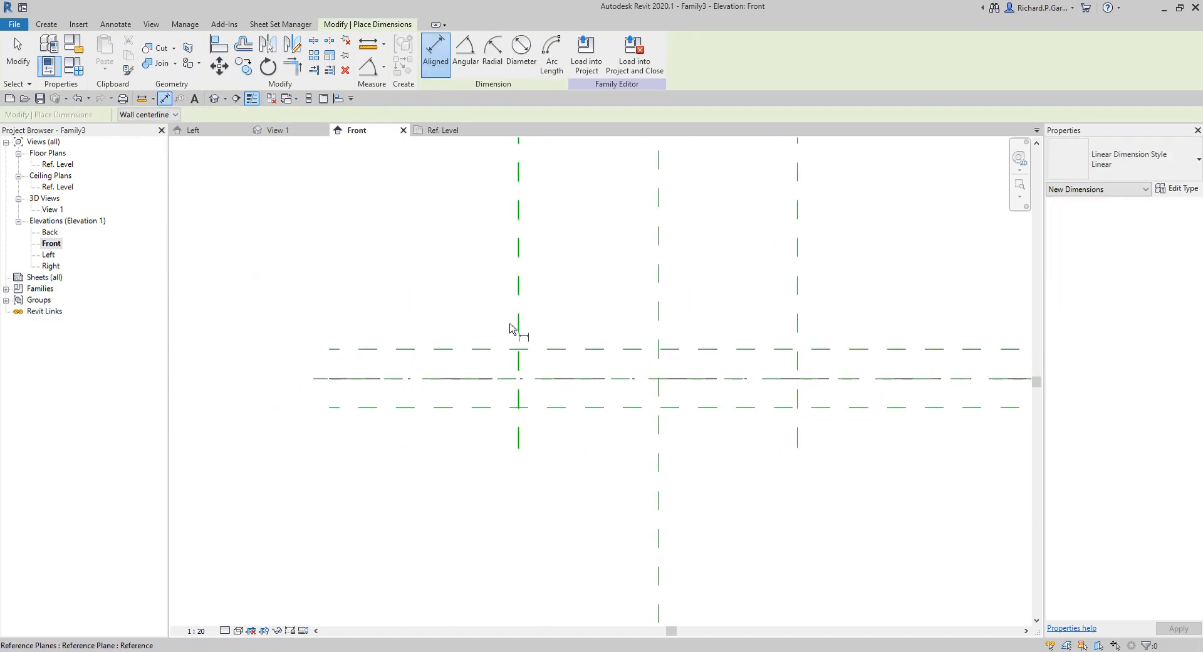
click(467, 349)
click(462, 379)
click(461, 408)
click(280, 478)
click(339, 379)
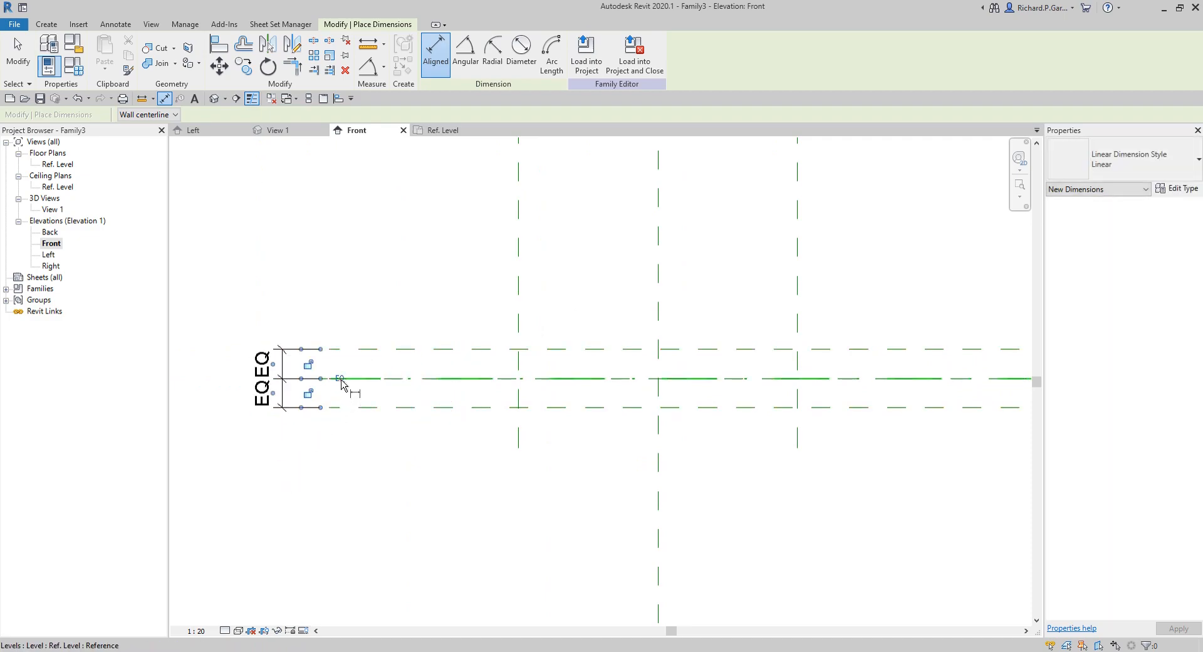
- Add an overall aligned dimension between the upper and lower reference planes, outside the equality dimension
click(392, 349)
click(399, 407)
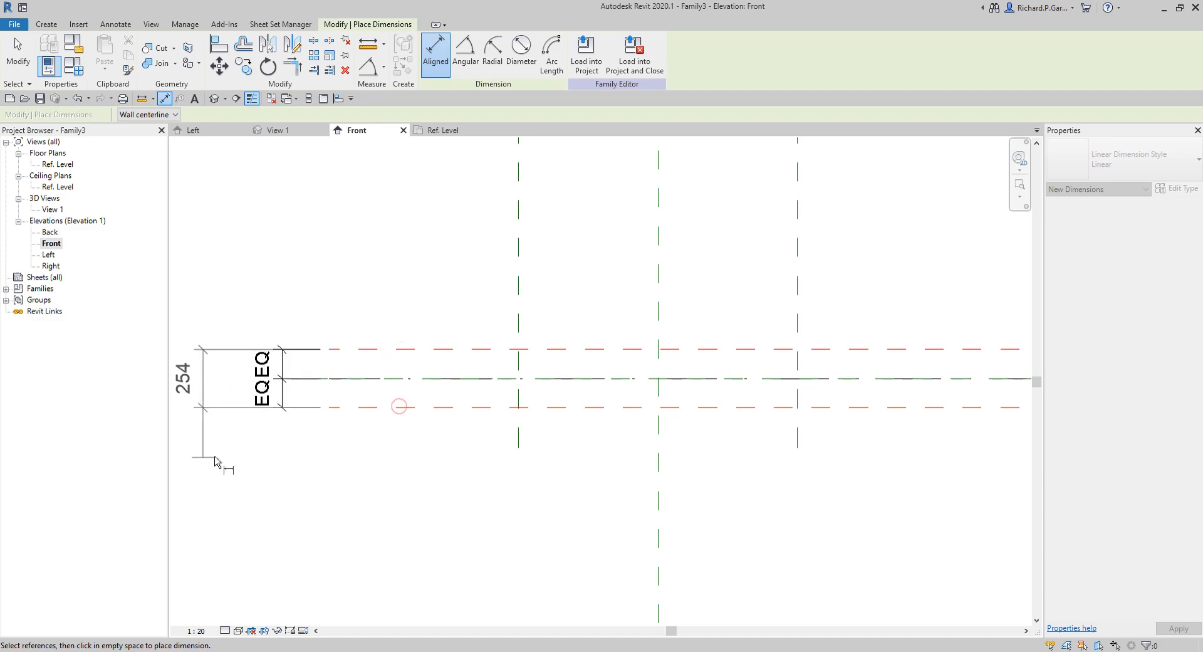
click(217, 455)
click(17, 45)
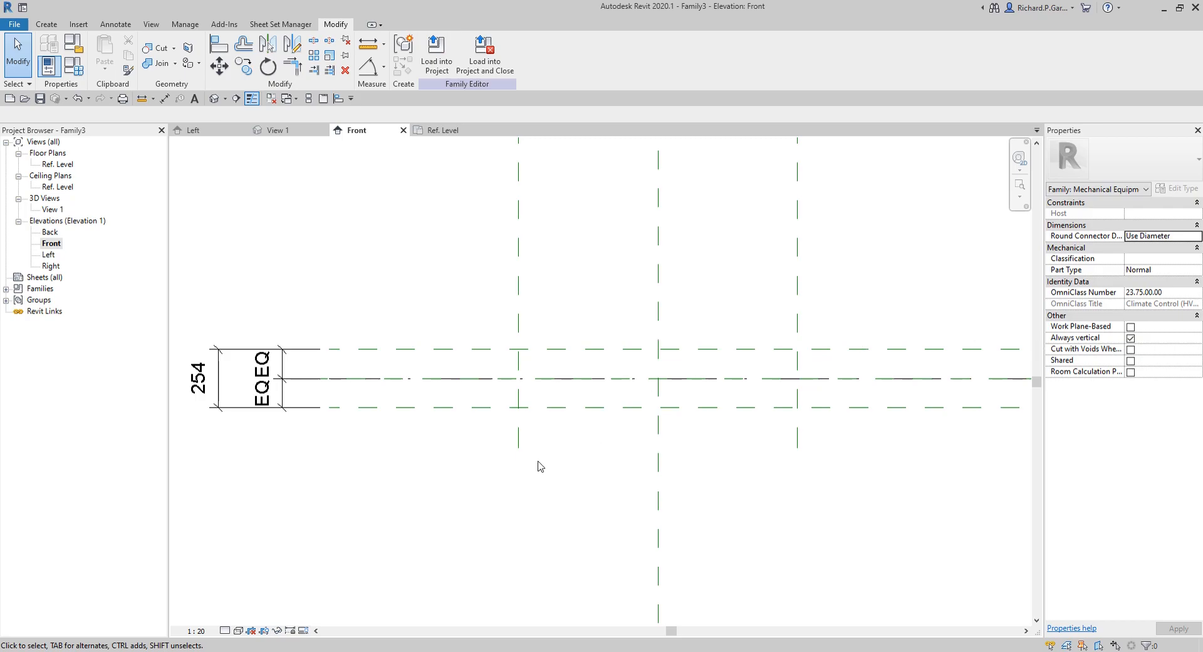
- Label the overall dimension between the upper and lower reference planes with the shared parameter VAV BOX HEIGHT from the MECHANICAL VAV BOX group
click(212, 389)
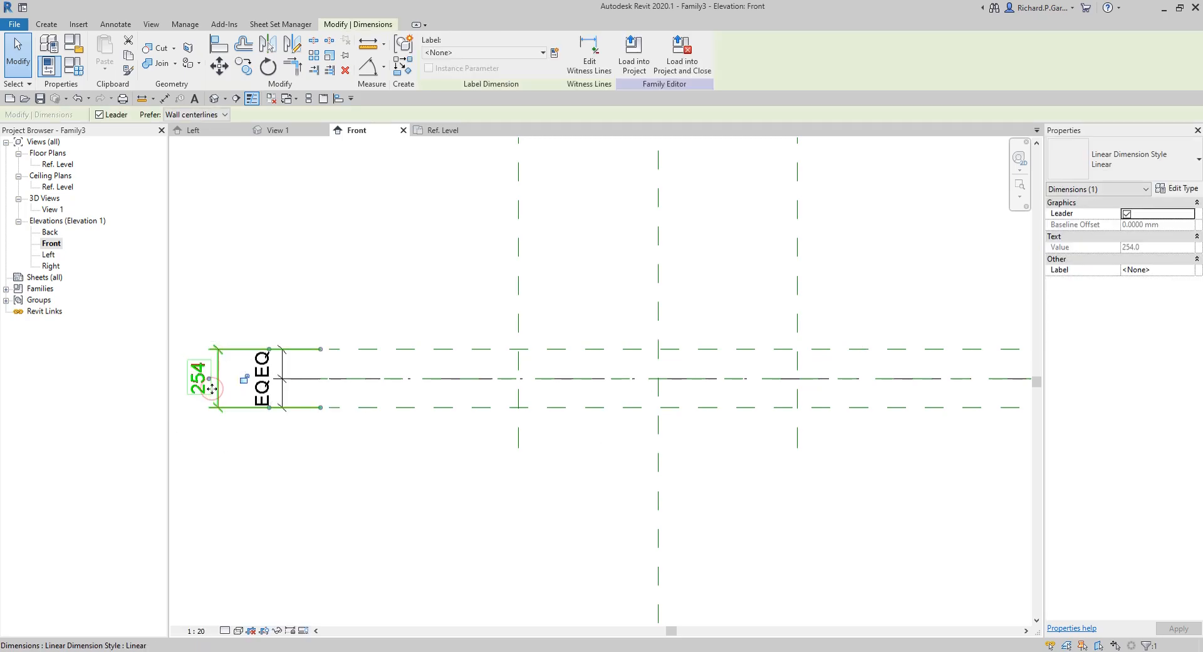
click(555, 56)
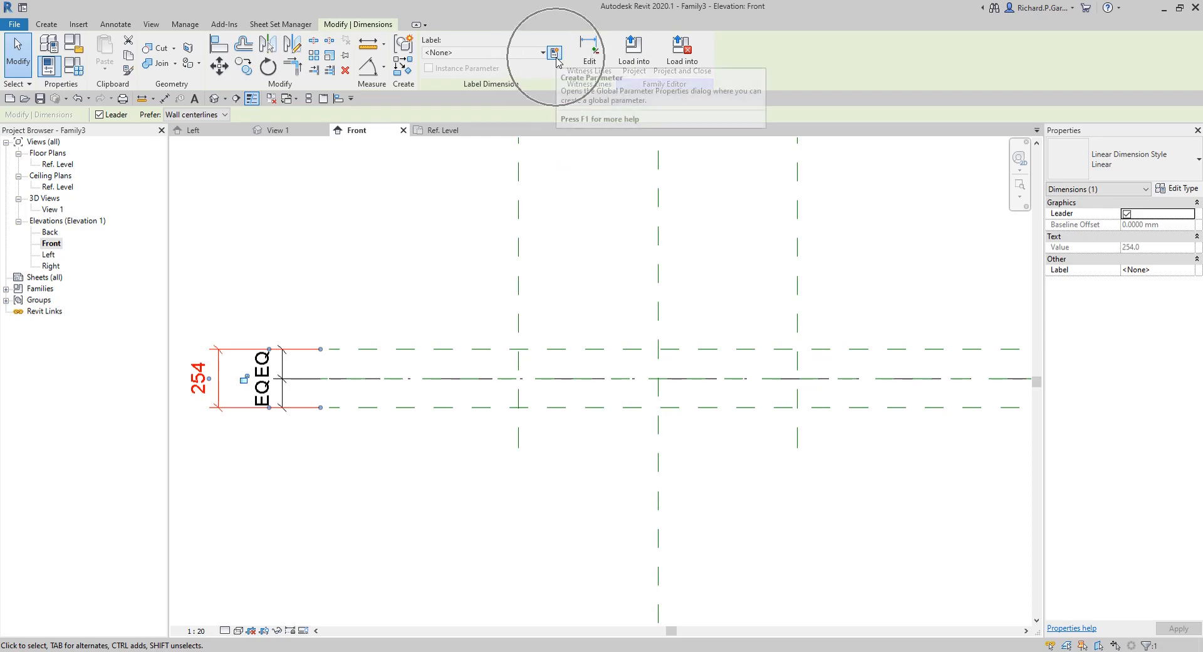
click(547, 168)
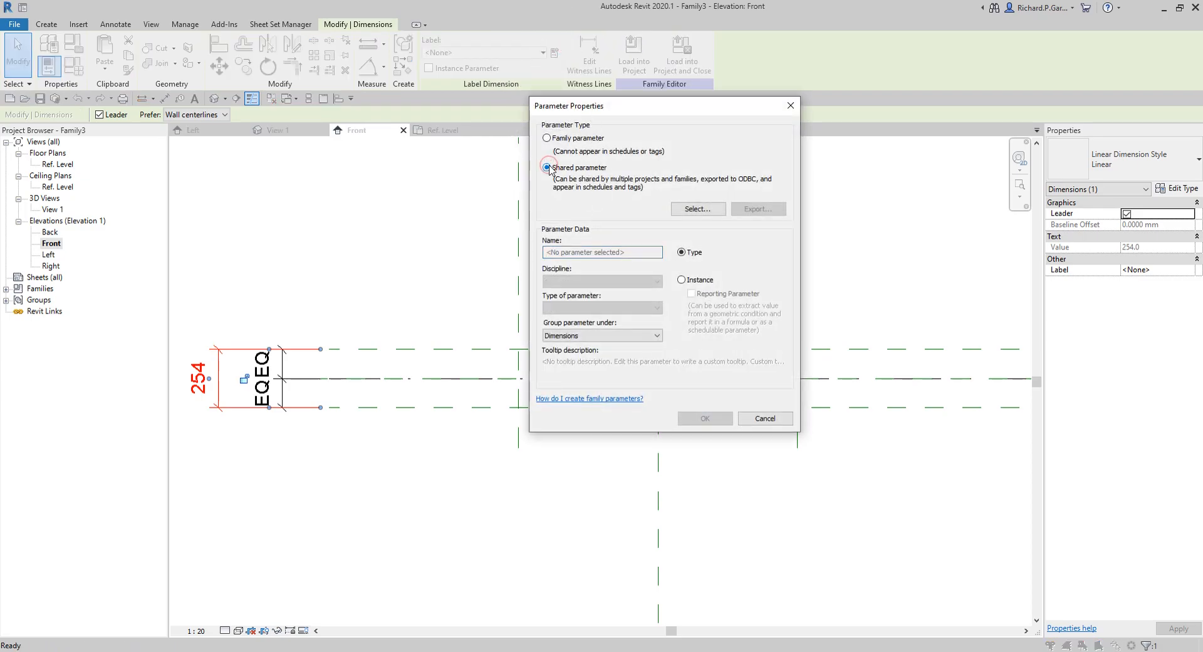
click(698, 210)
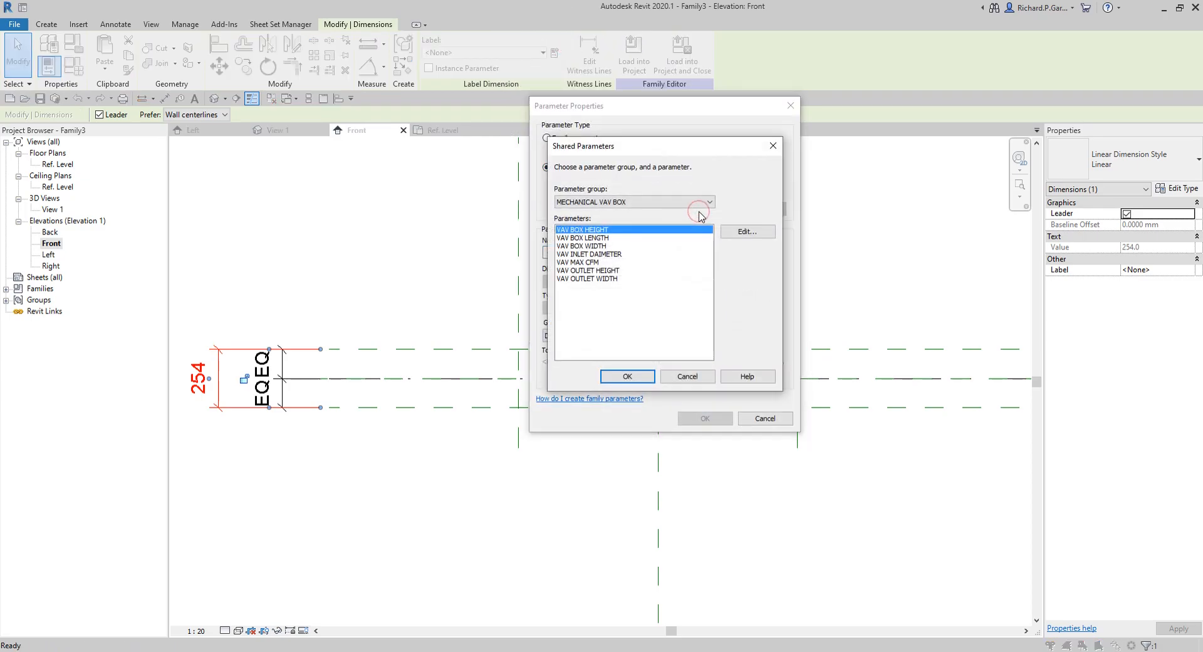
click(591, 231)
click(636, 375)
click(710, 418)
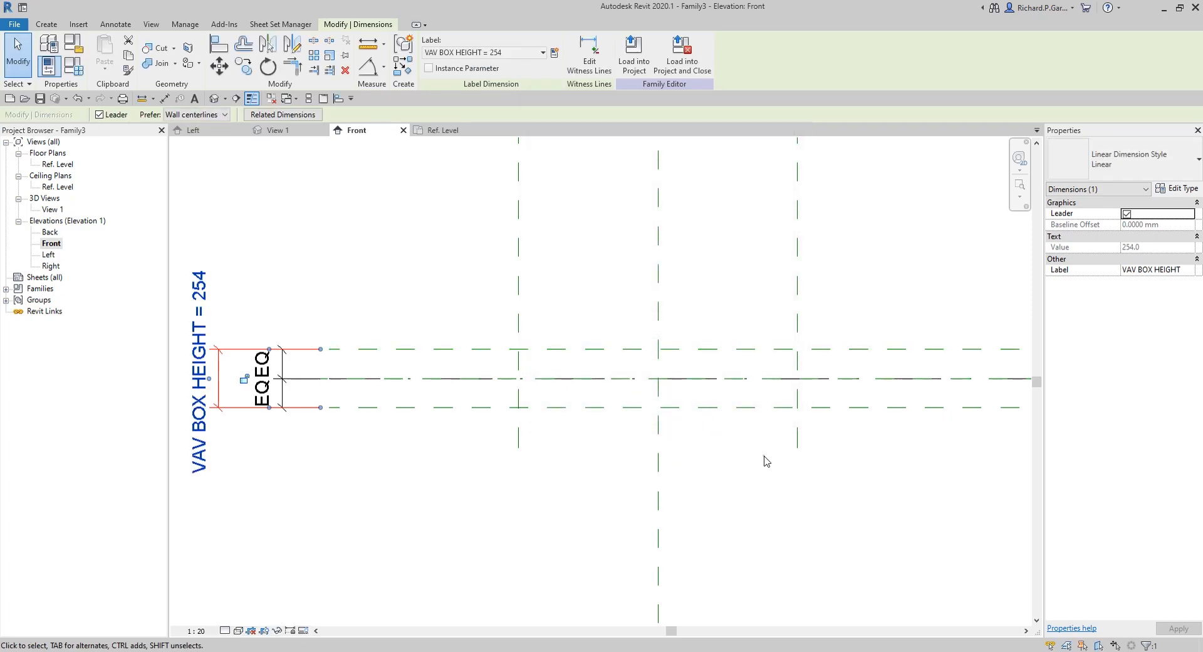
scroll(802, 470, down, 3)
click(802, 475)
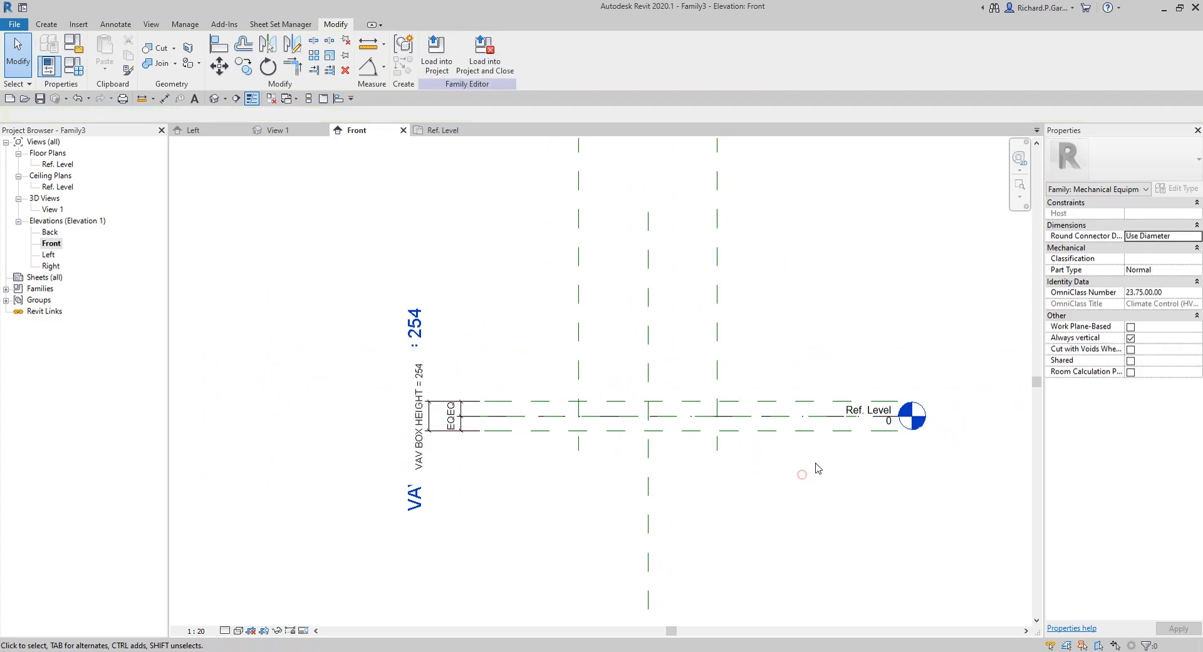
- Name the lower horizontal reference plane in the Front elevation VAV BOX BOTTOM
click(807, 431)
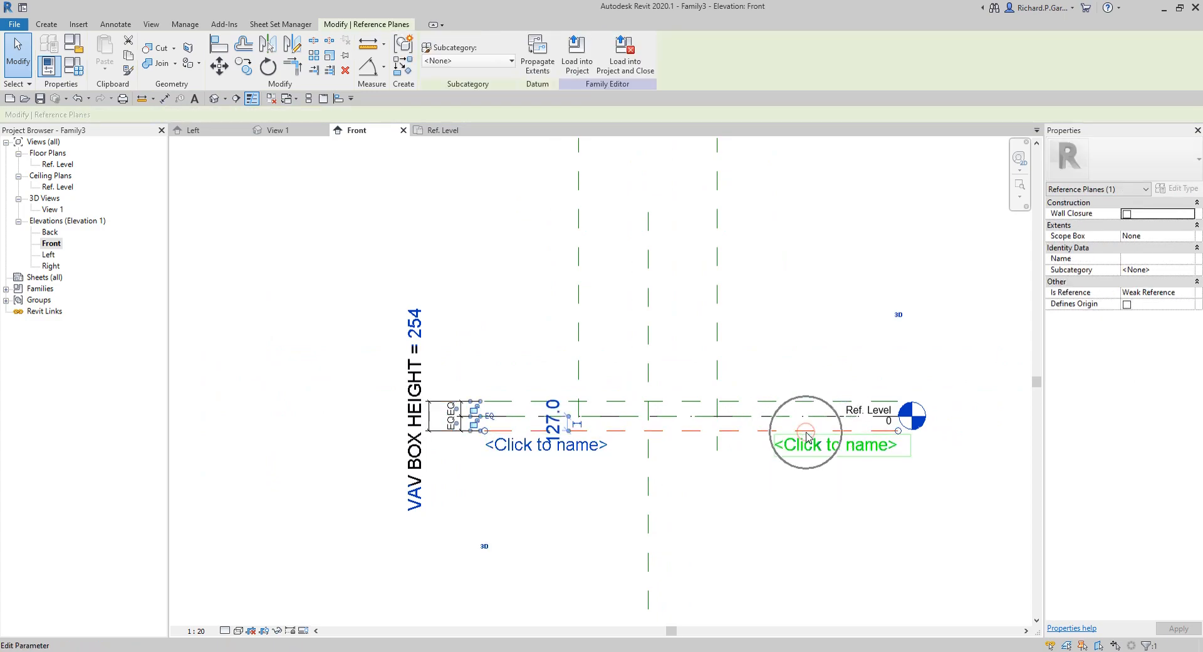
click(1128, 262)
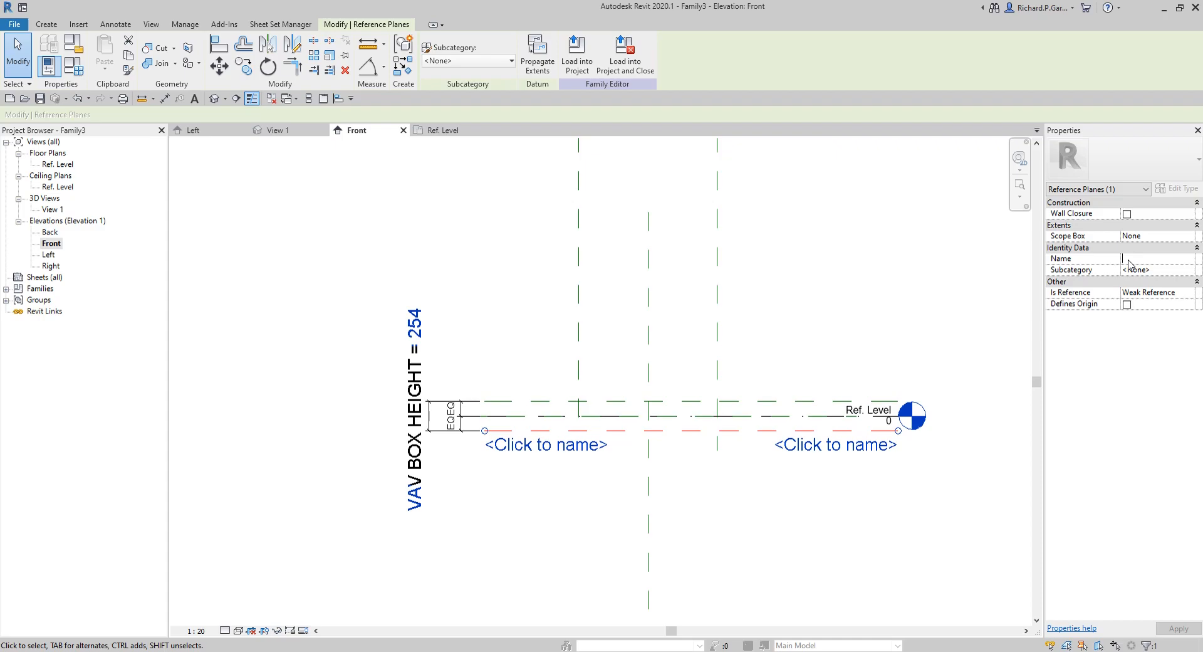
text(VAV BOX BOTTOM)
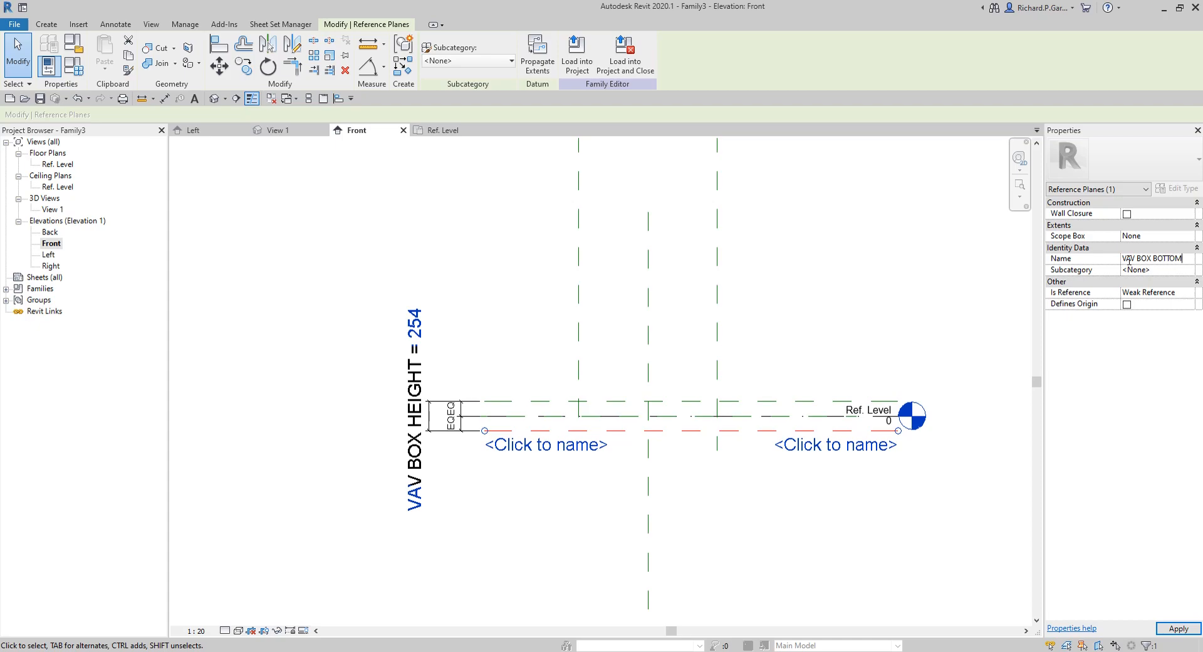
click(1178, 628)
click(818, 307)
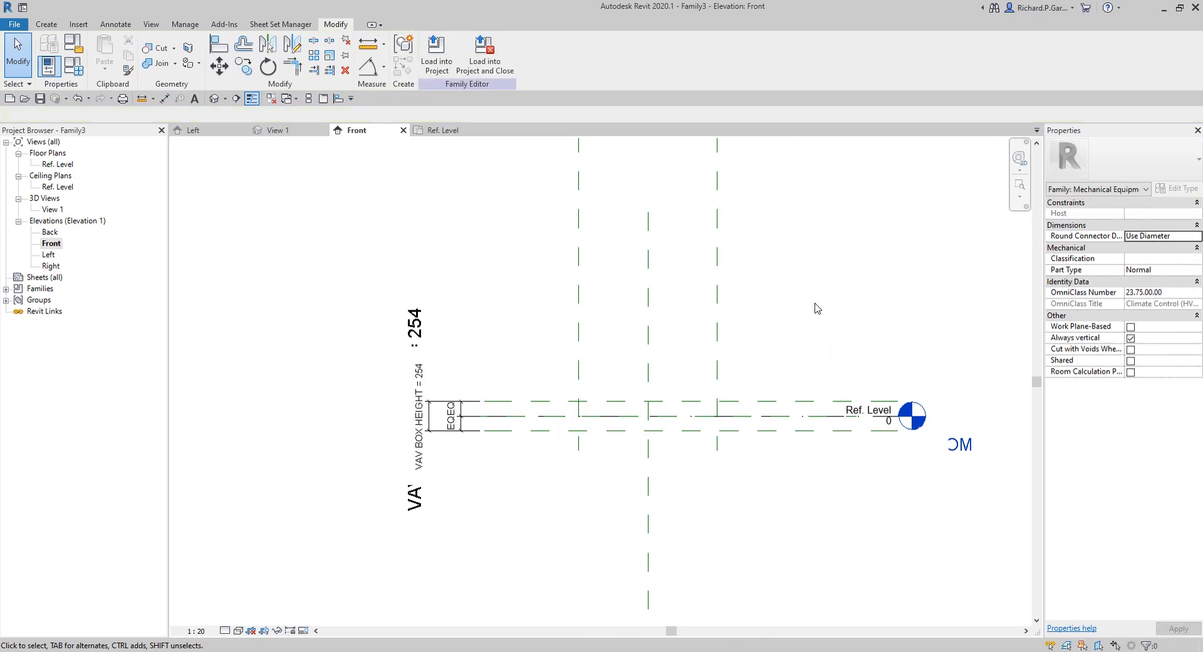
- Set the work plane to the VAV BOX BOTTOM reference plane and go to the Ref. Level floor plan for sketching
click(45, 24)
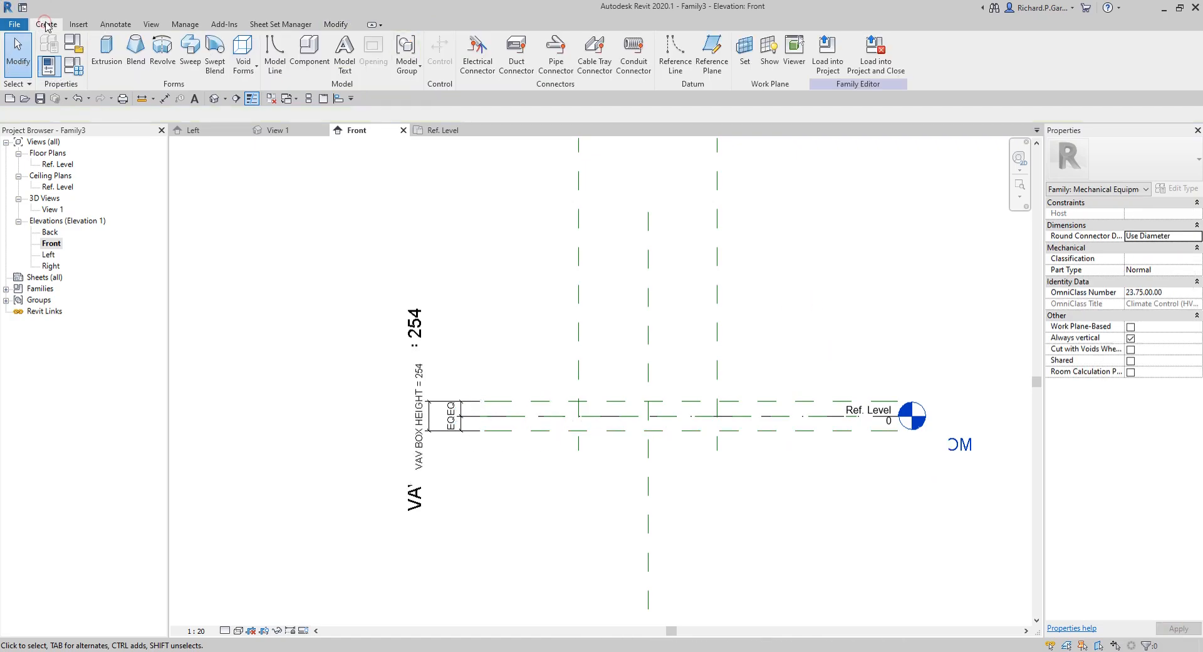
click(747, 47)
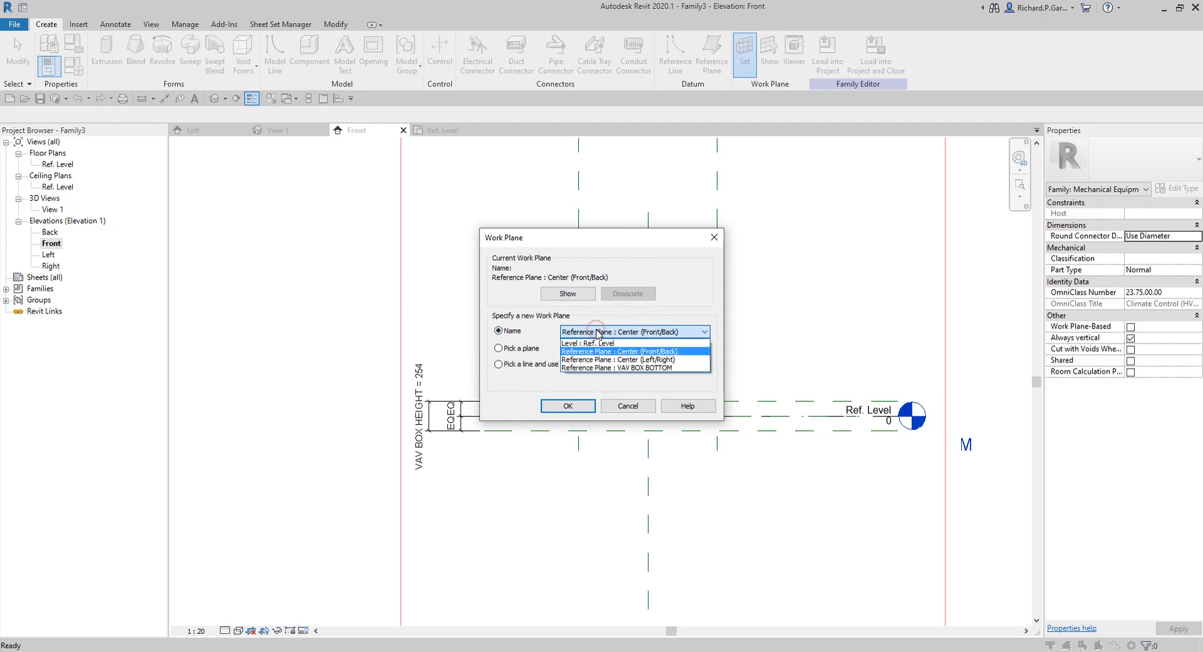
click(638, 370)
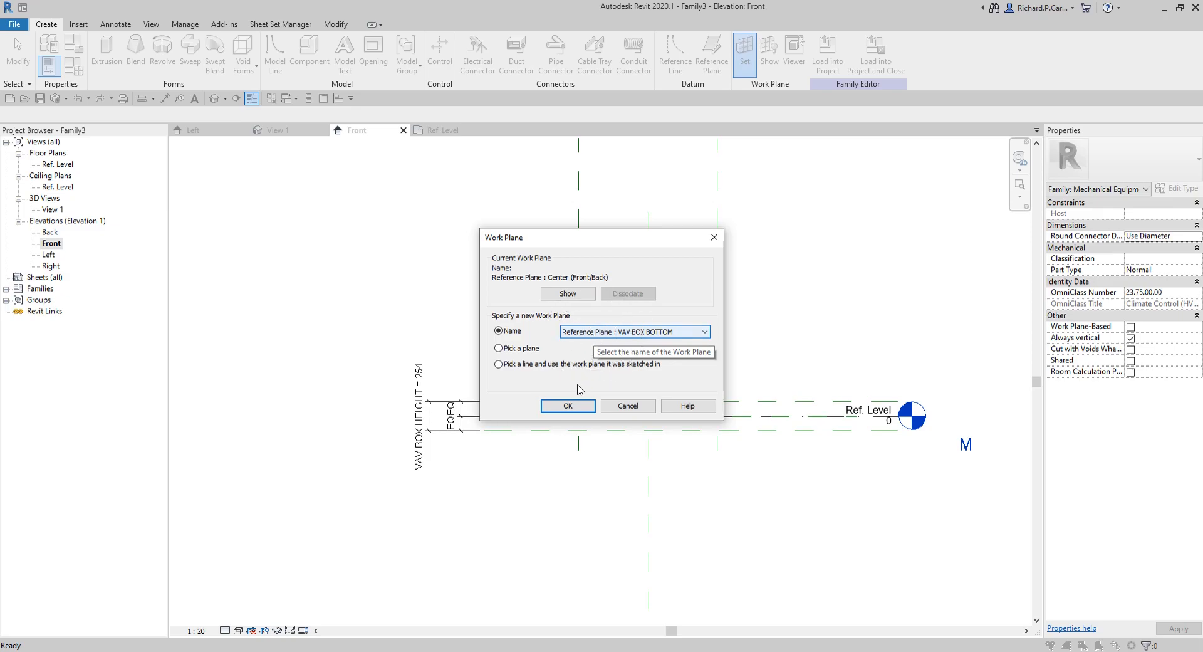
click(572, 404)
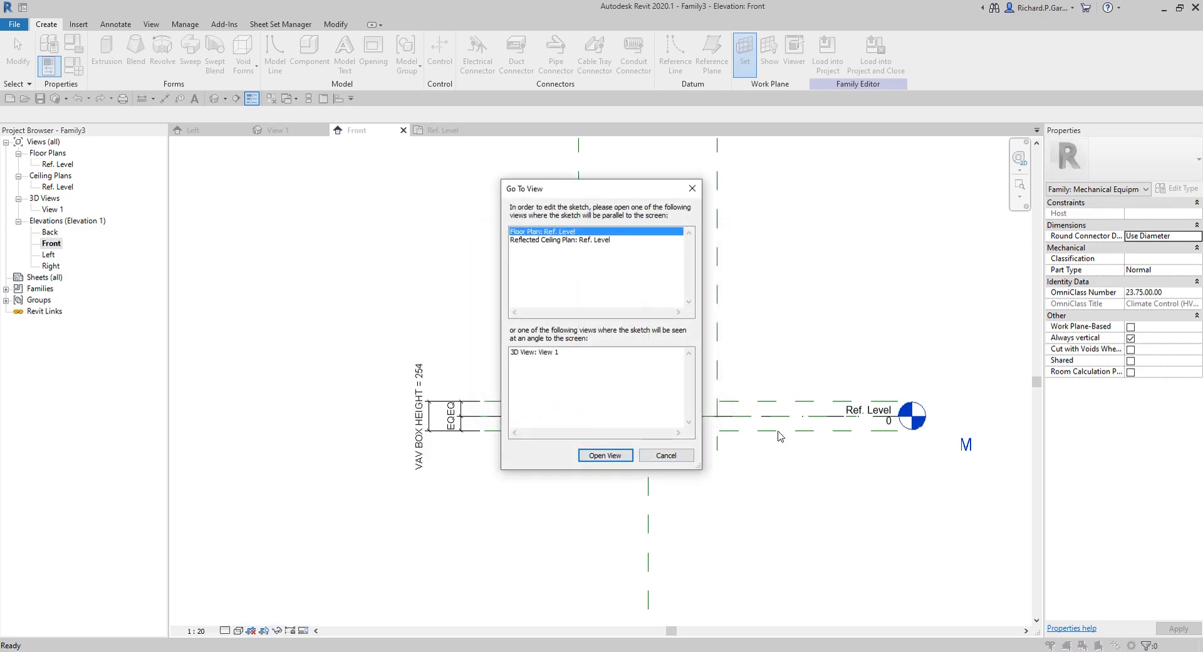
key(ctrl)
key(ctrl)
key(ctrl)
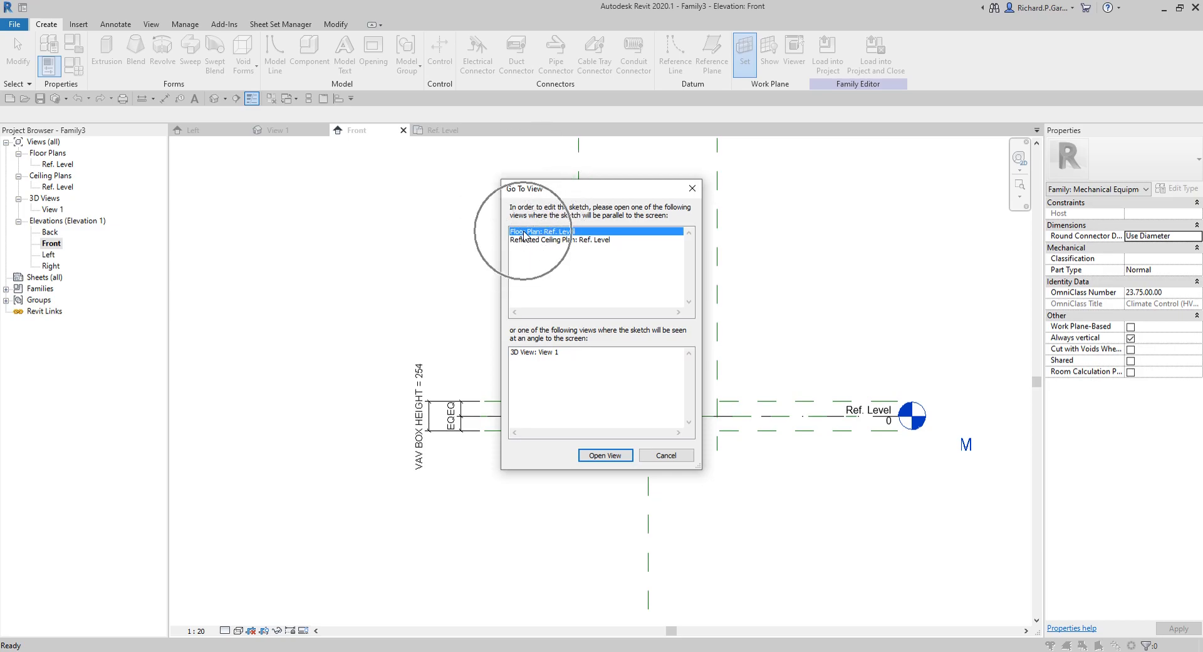
key(ctrl)
key(ctrl)
click(605, 455)
key(ctrl)
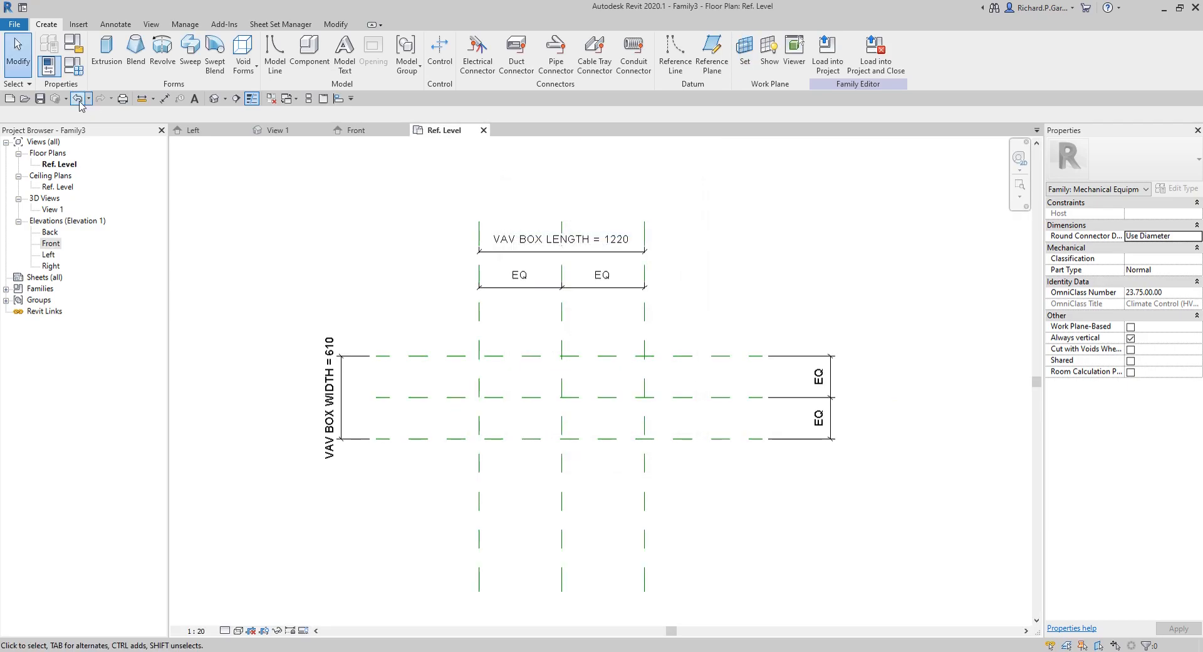
key(ctrl)
key(z)
key(a)
key(ctrl)
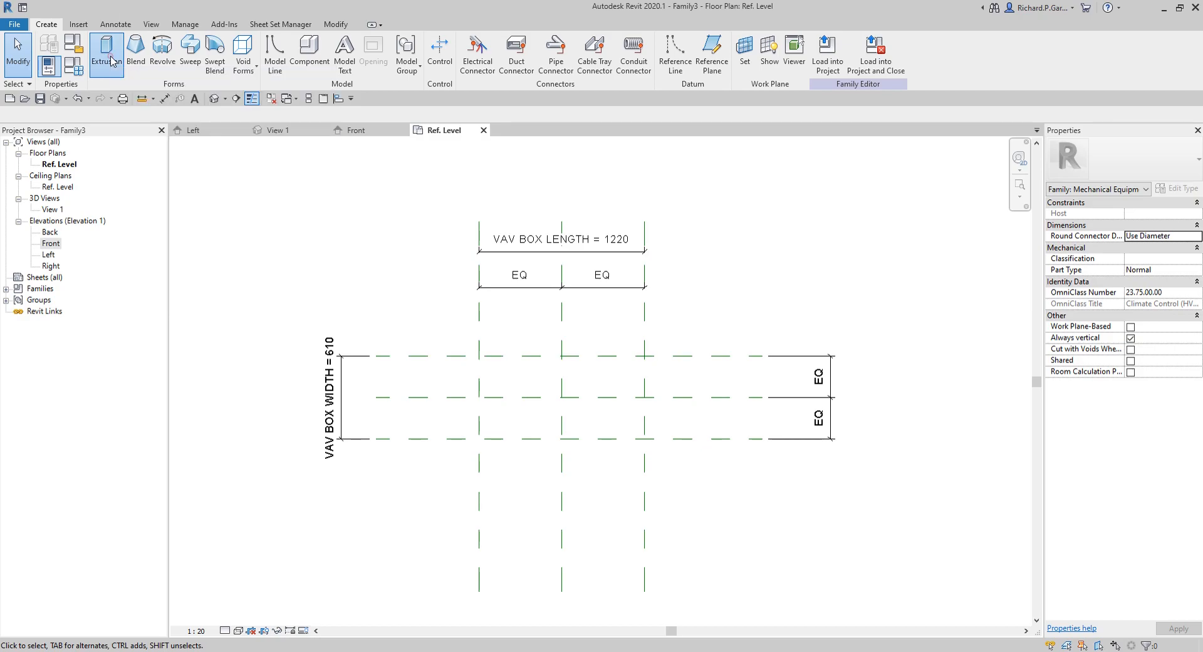
- Create an extrusion from a rectangle sketched between the outer reference plane intersections that define the VAV box length and width
click(111, 60)
key(ctrl)
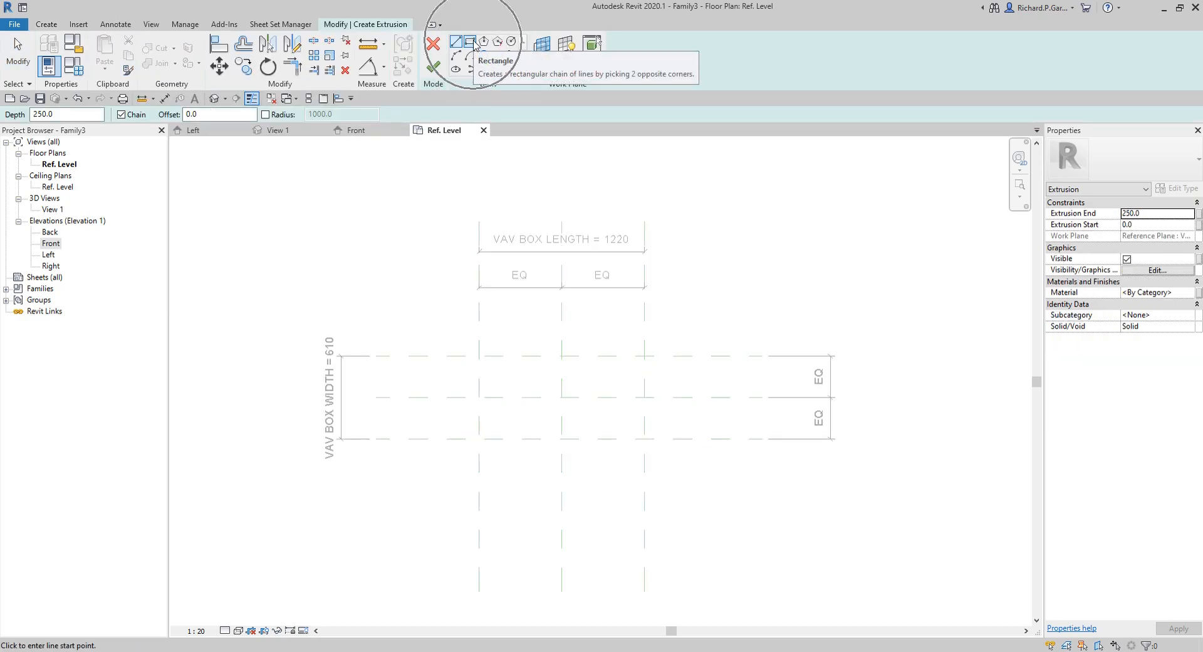
click(474, 43)
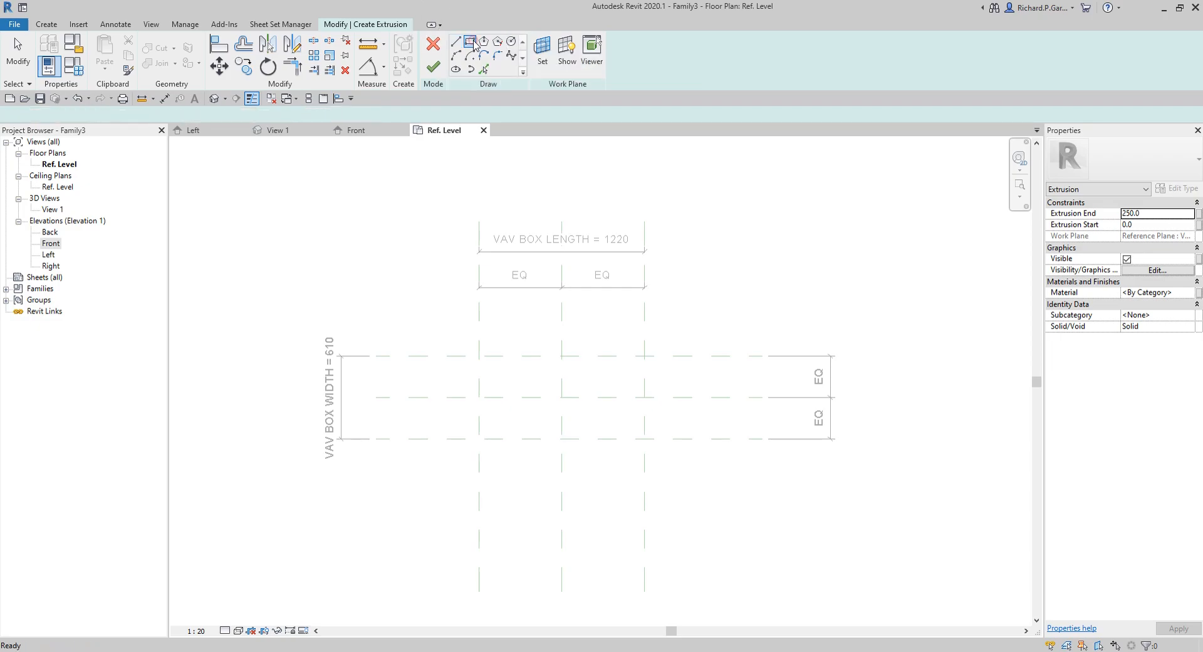
click(479, 356)
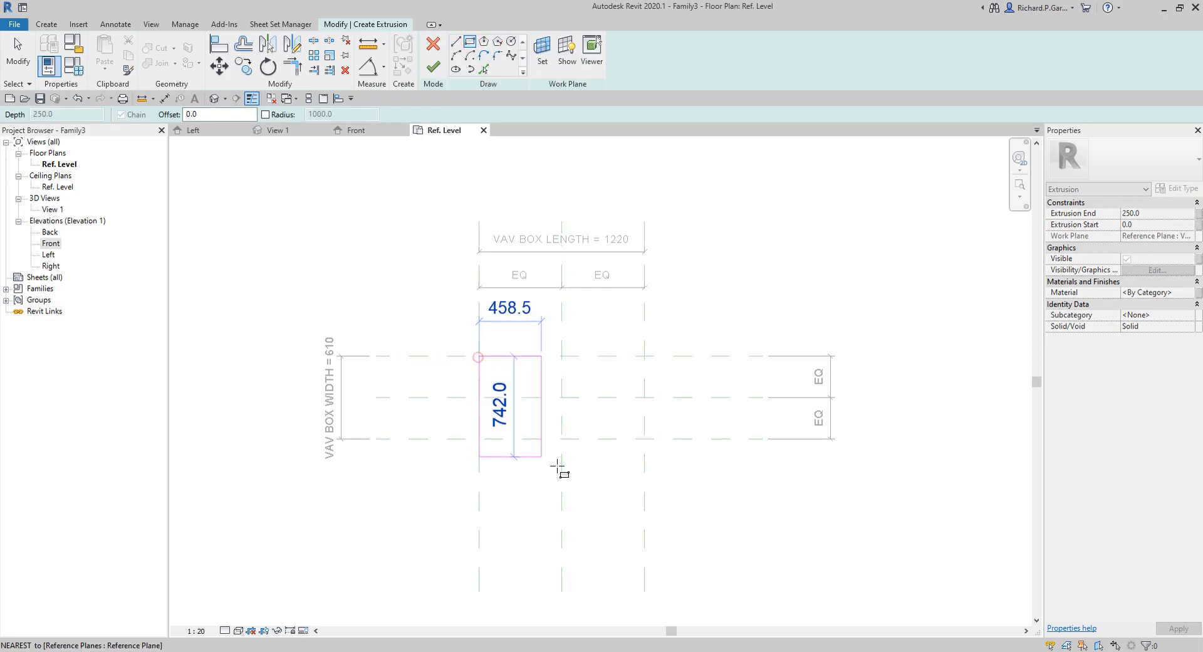
click(644, 438)
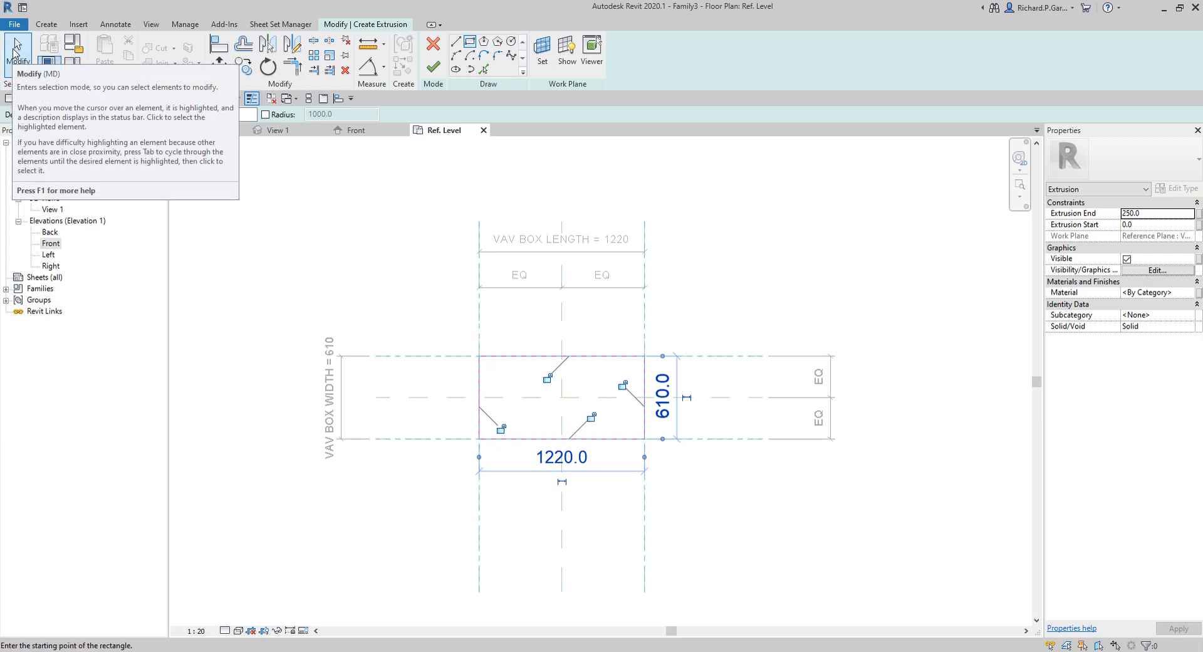
click(16, 49)
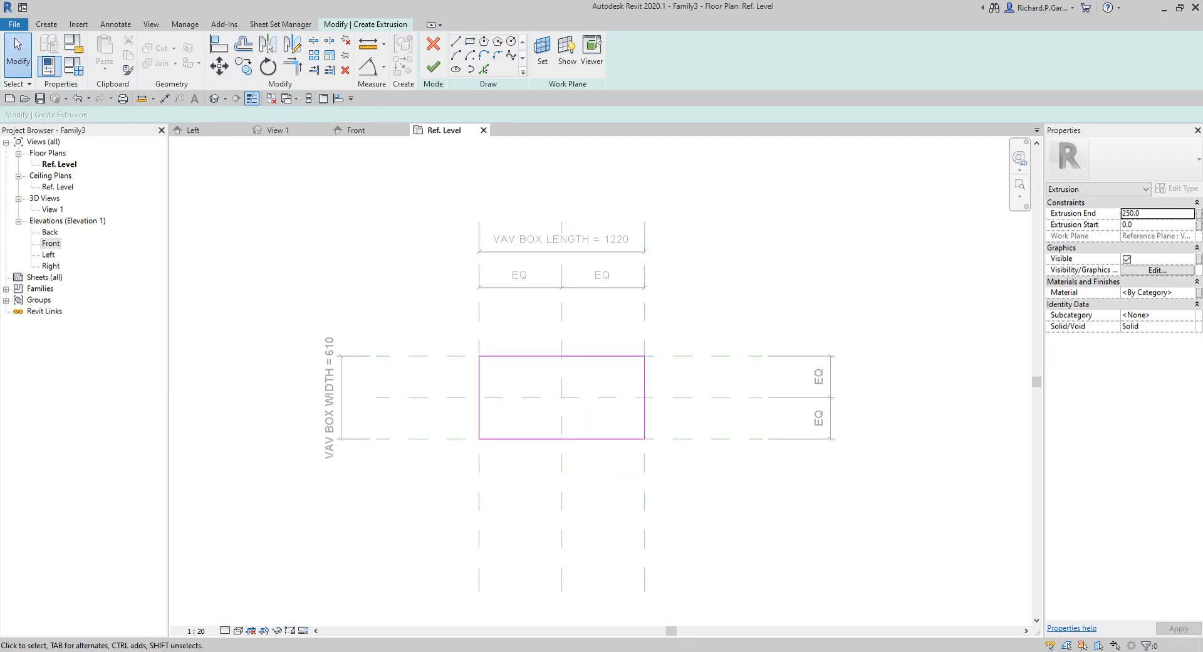
click(434, 67)
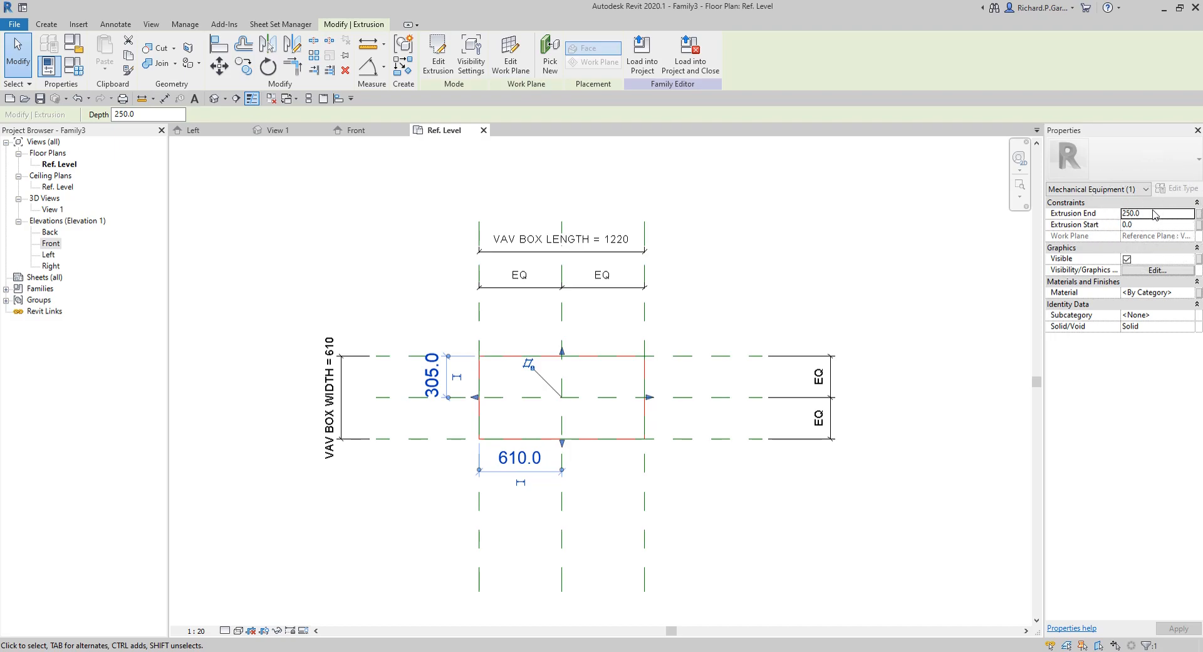
- Associate the box extrusion's Extrusion End with the VAV BOX HEIGHT family parameter
click(1145, 227)
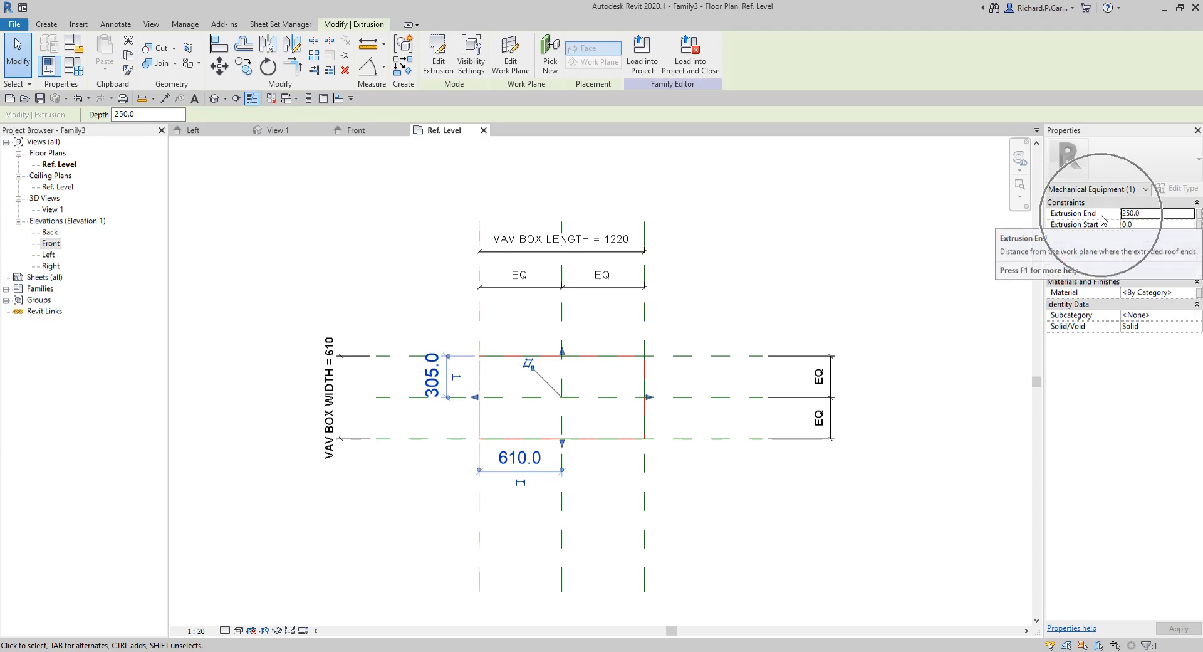
click(1145, 214)
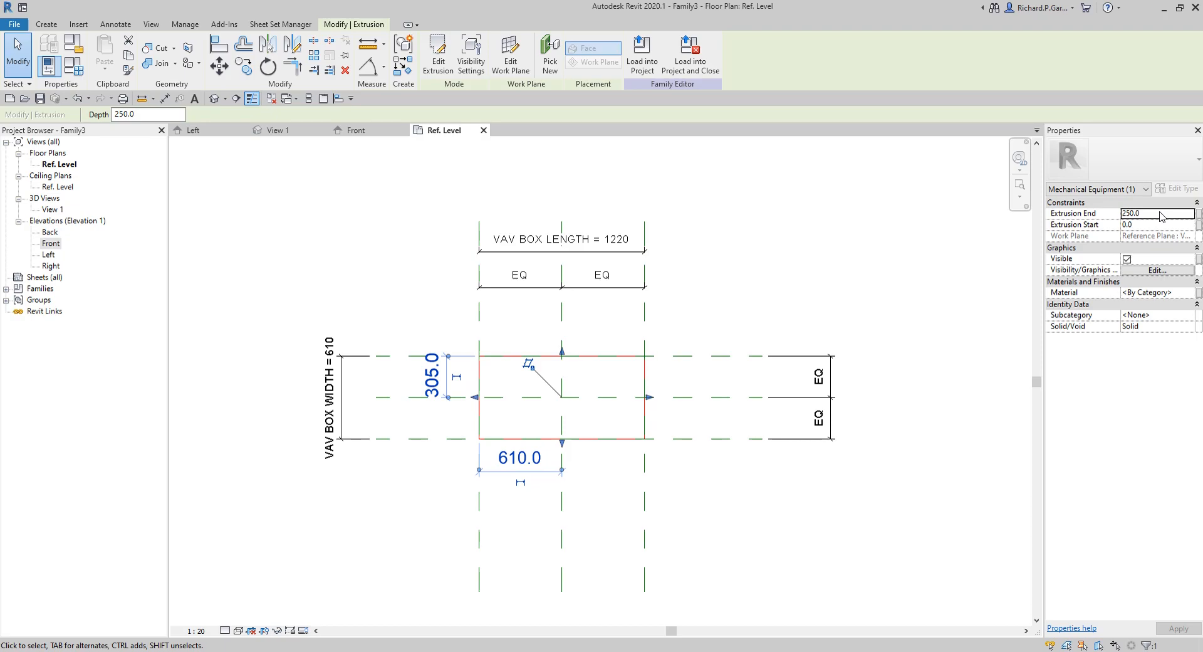
click(1199, 216)
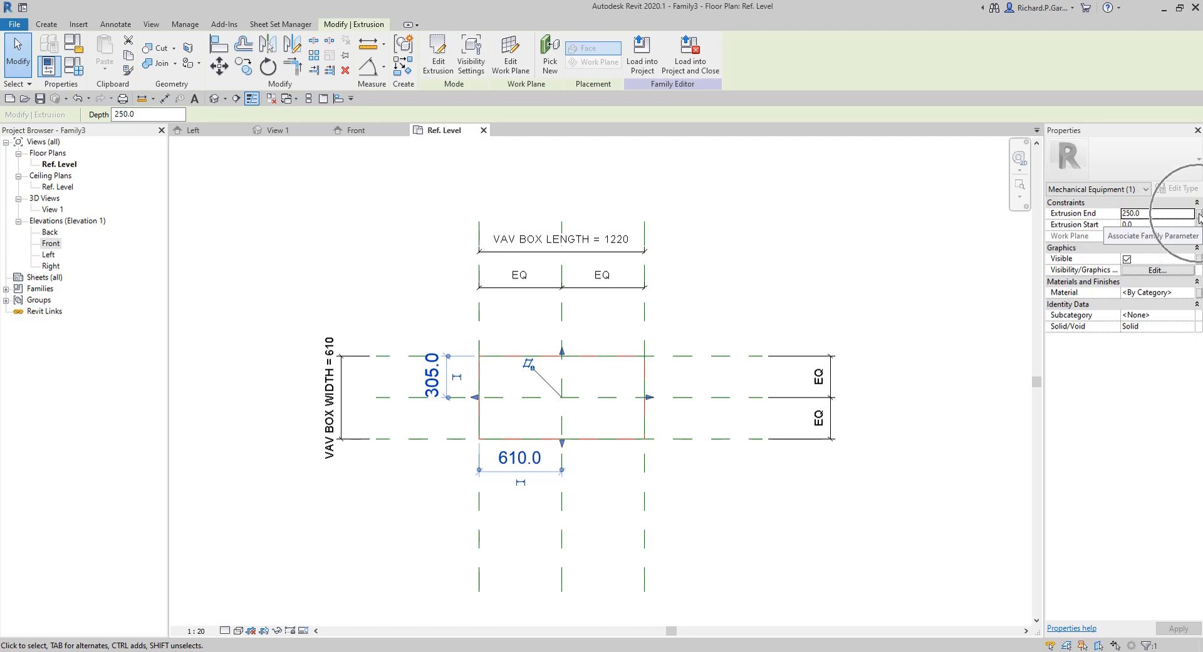
key(ctrl)
key(ctrl)
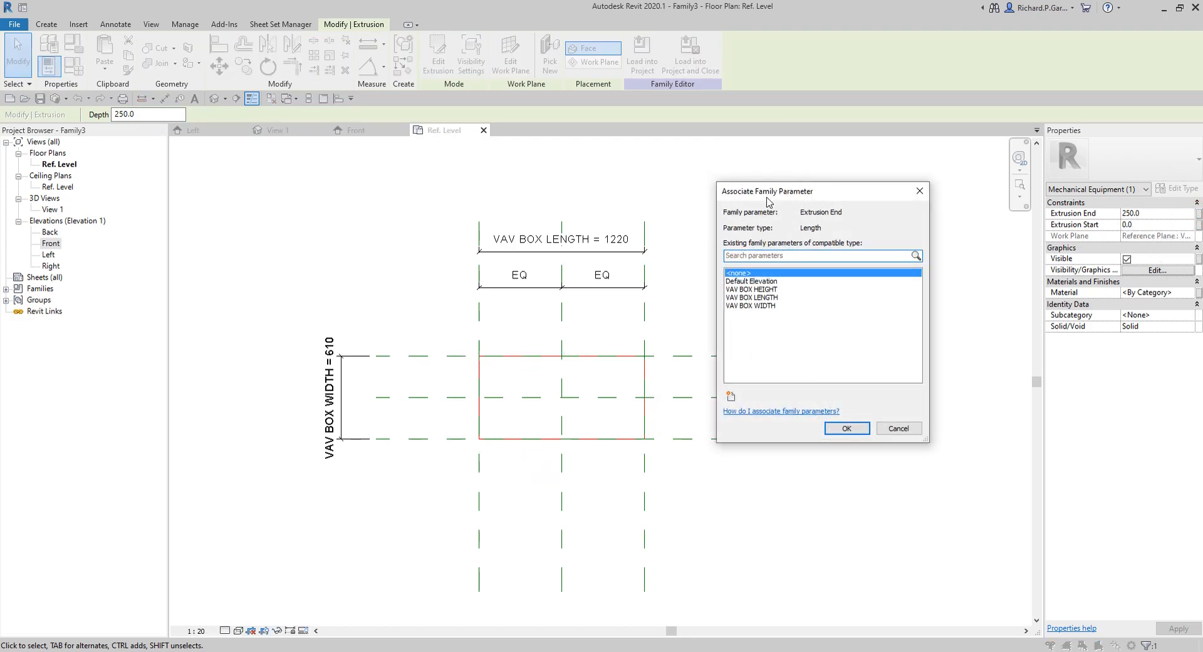
click(746, 290)
key(ctrl)
key(ctrl)
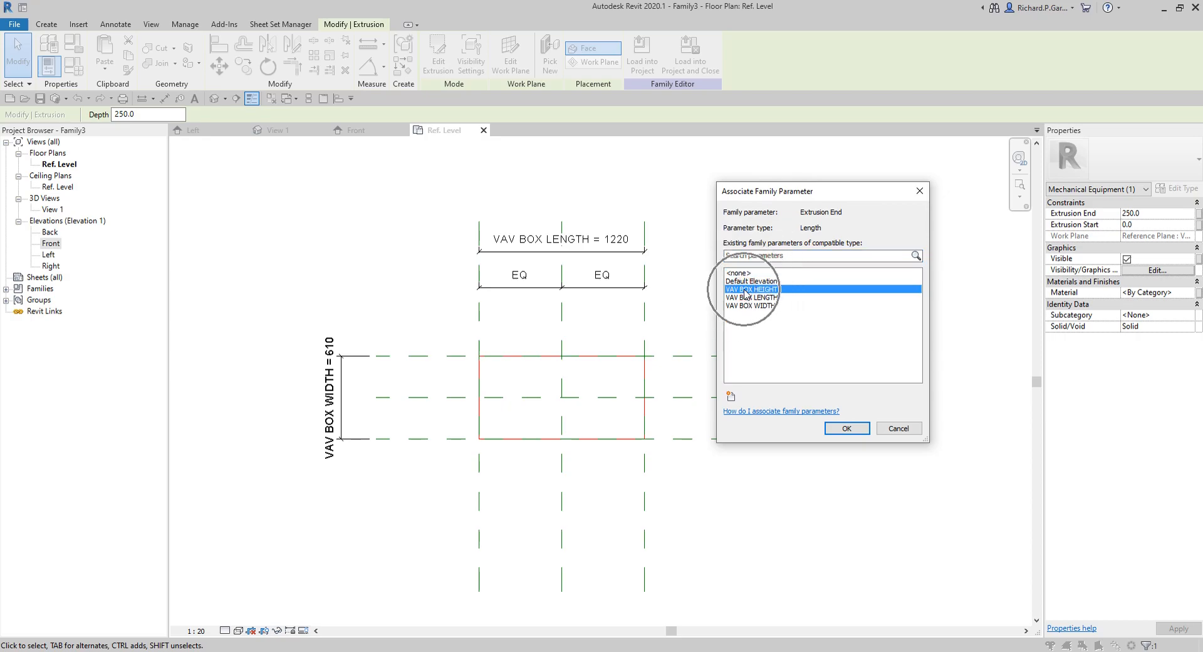
key(ctrl)
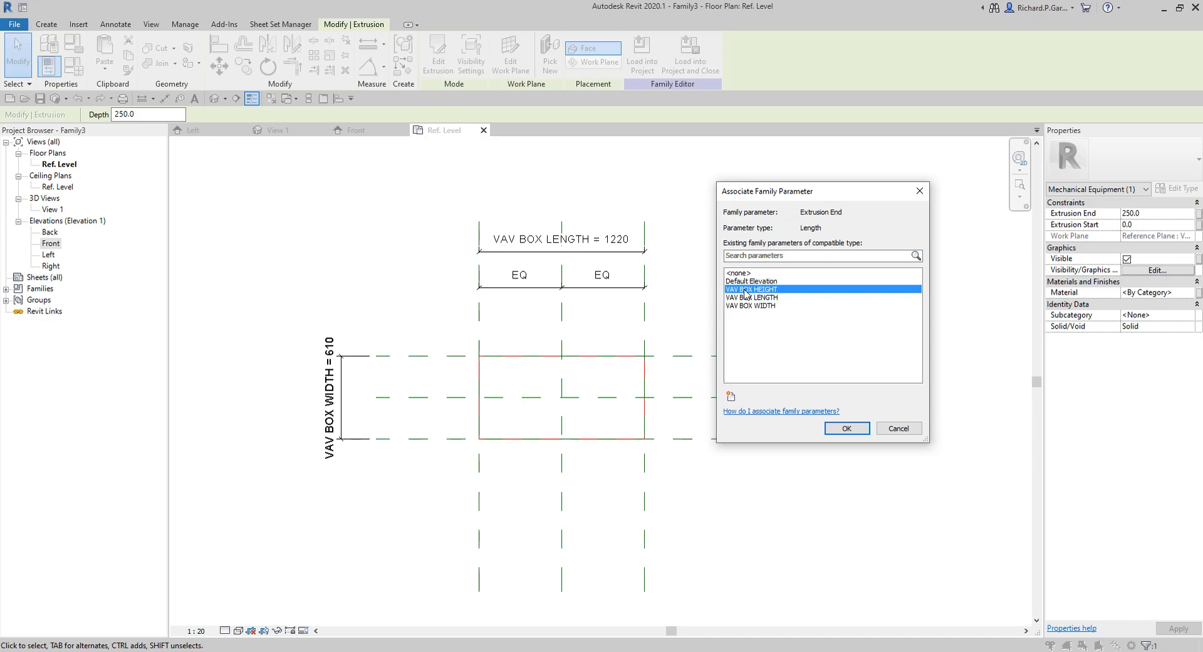
key(ctrl)
key(ctrl)
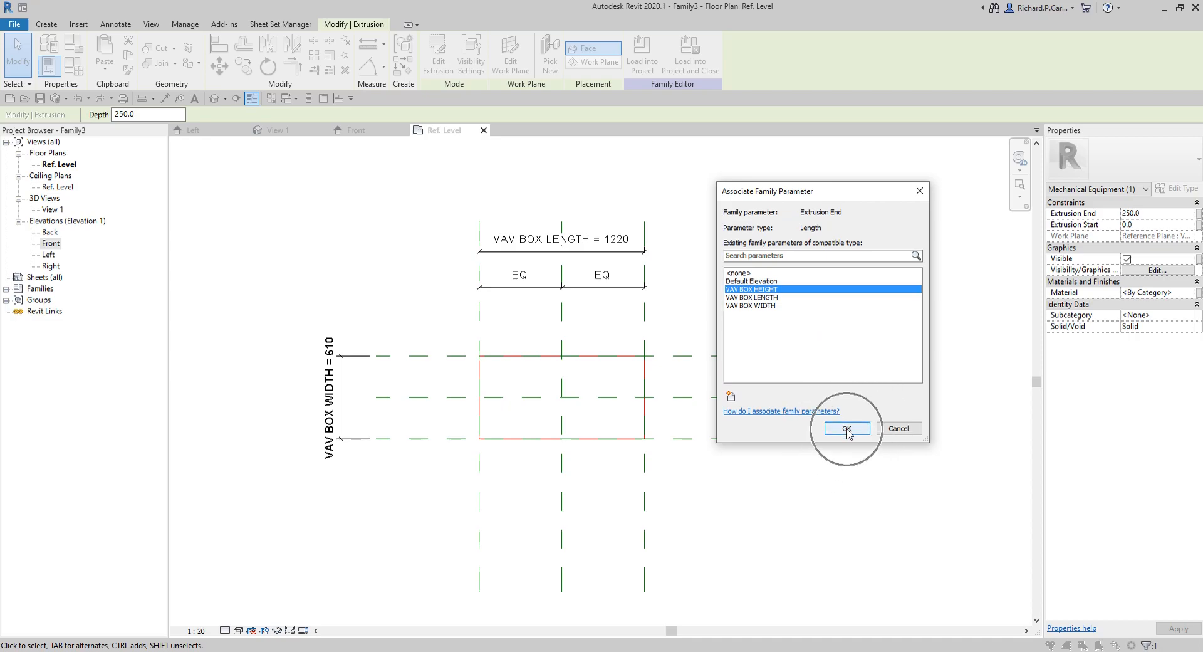
key(ctrl)
click(847, 428)
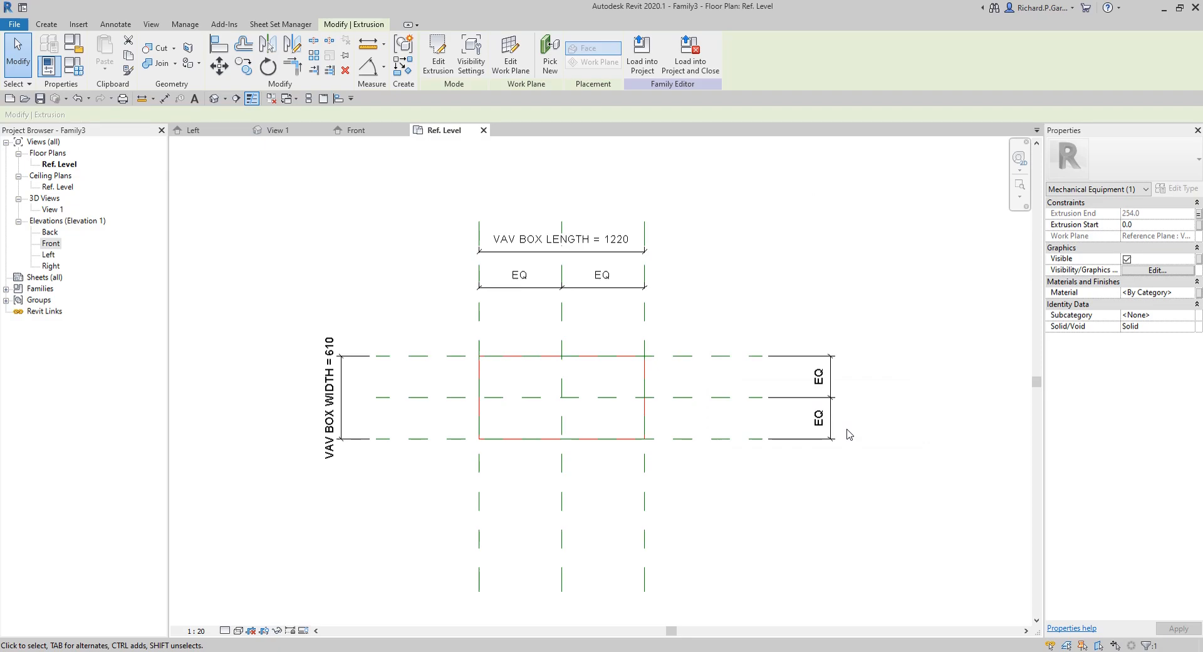
click(759, 252)
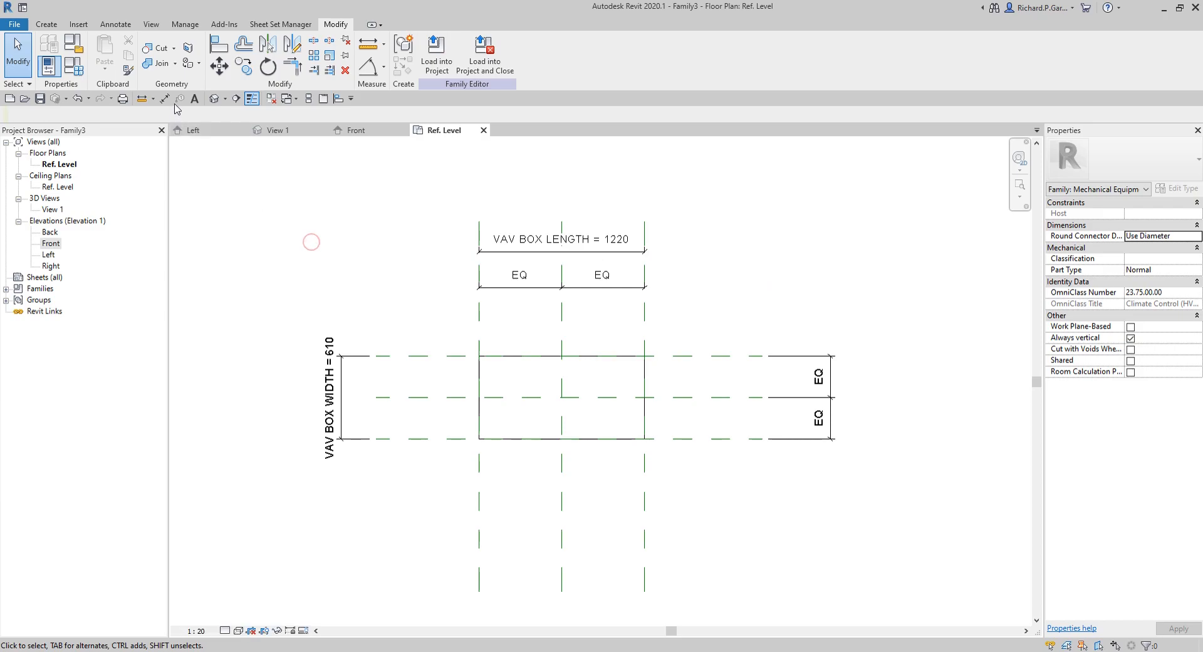
- Show the box in the default 3D view and close all inactive views
click(213, 99)
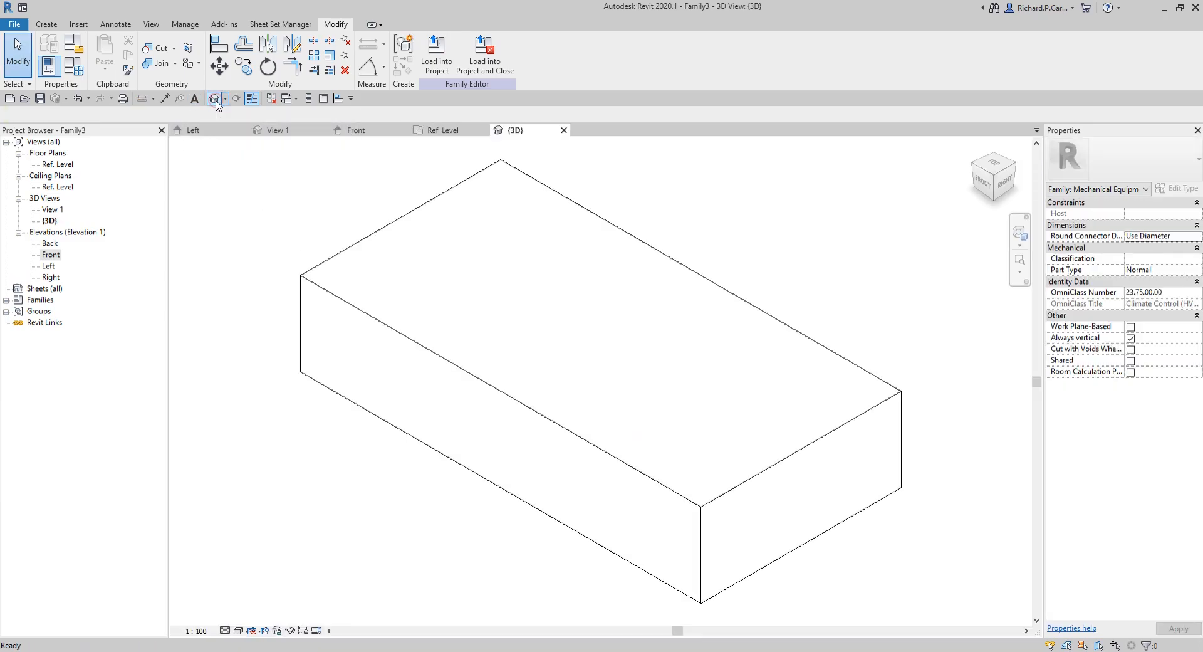
click(272, 98)
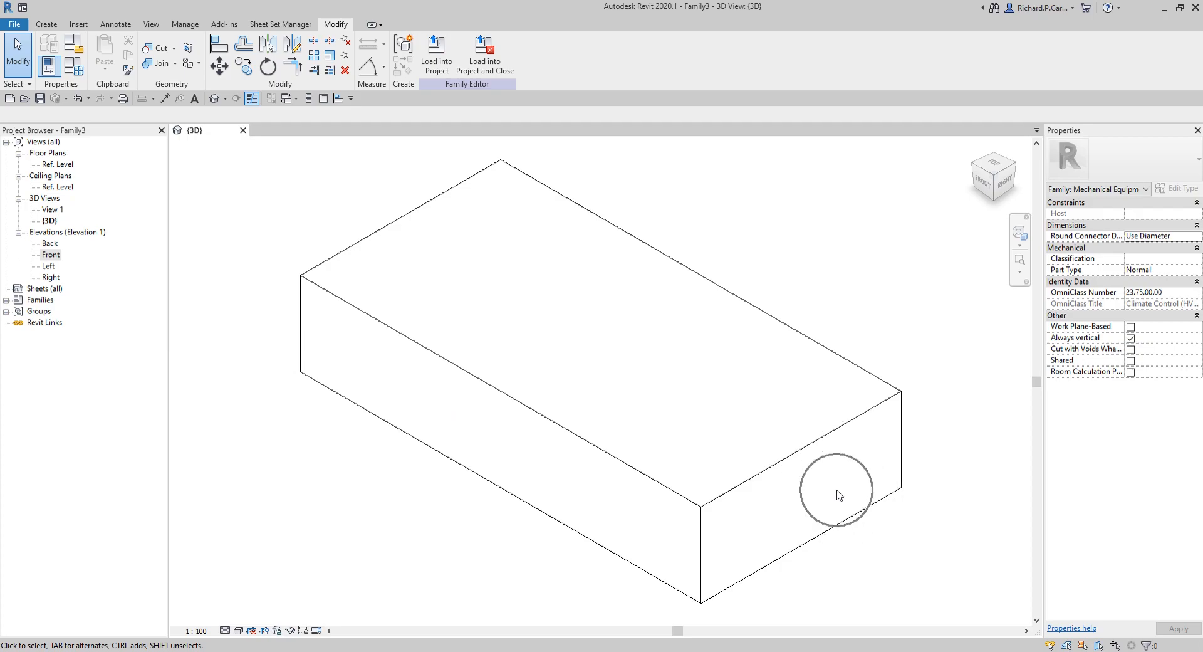
- Open the Right elevation view and frame the box's end profile and its reference planes
click(50, 278)
double_click(51, 282)
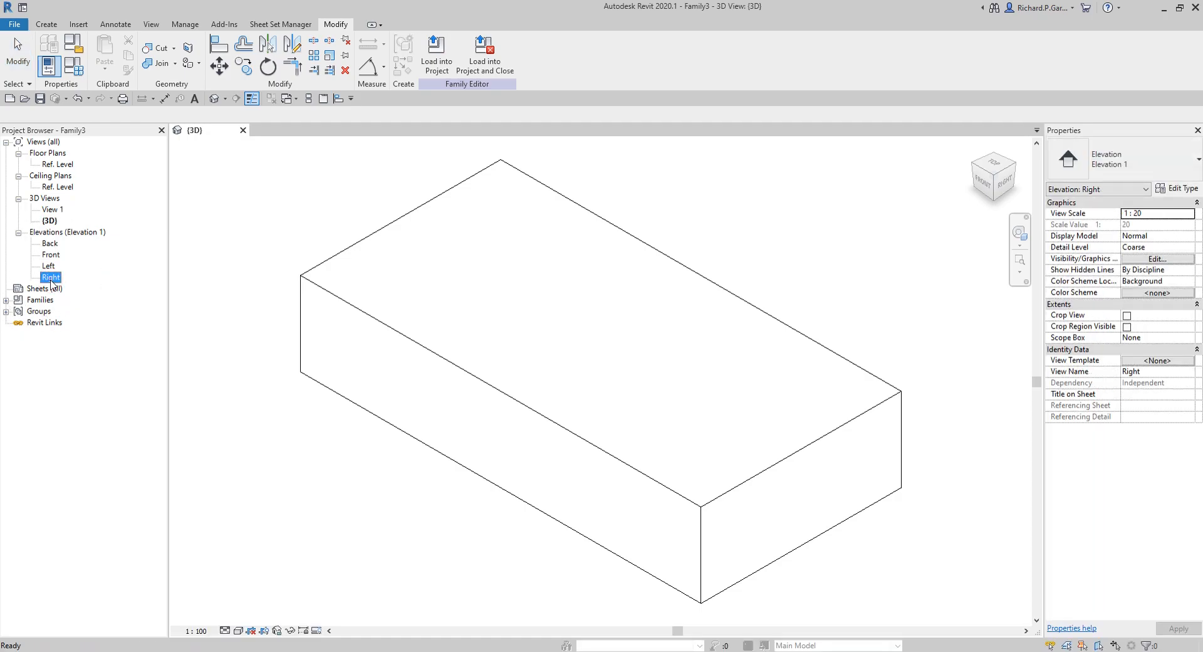
middle_click(771, 360)
scroll(683, 449, up, 6)
middle_drag(419, 300, 421, 250)
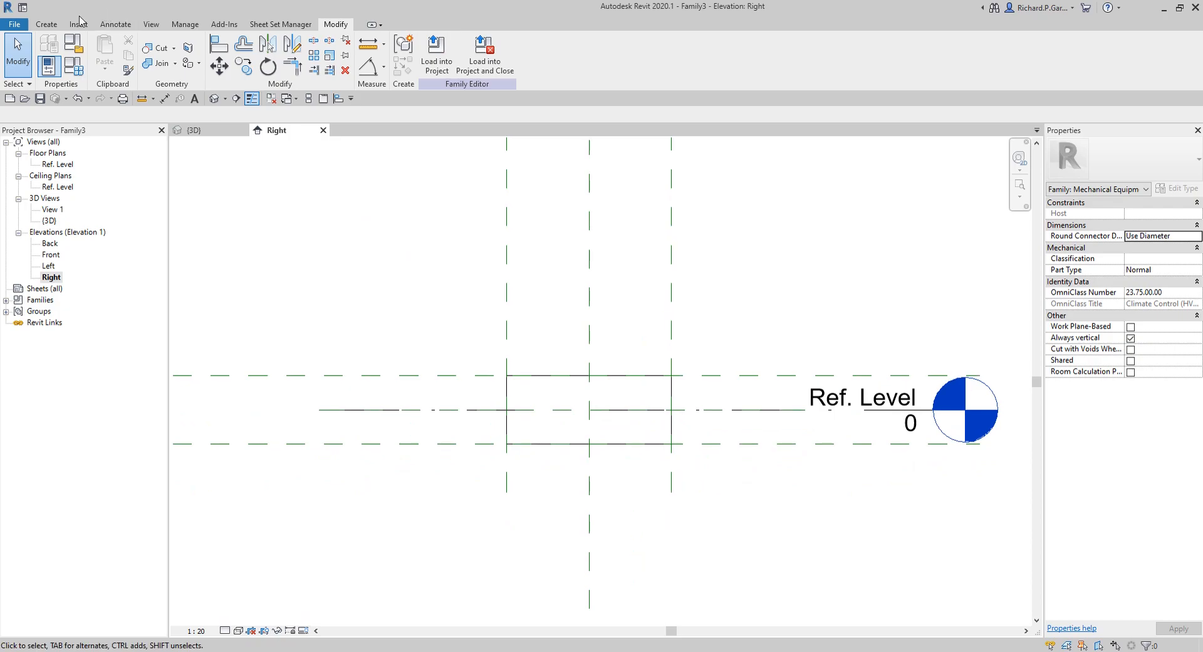
- Create four reference planes offset 100 from existing lines: one each side of the vertical centre plane, one above and one below Ref. Level
click(46, 24)
click(713, 55)
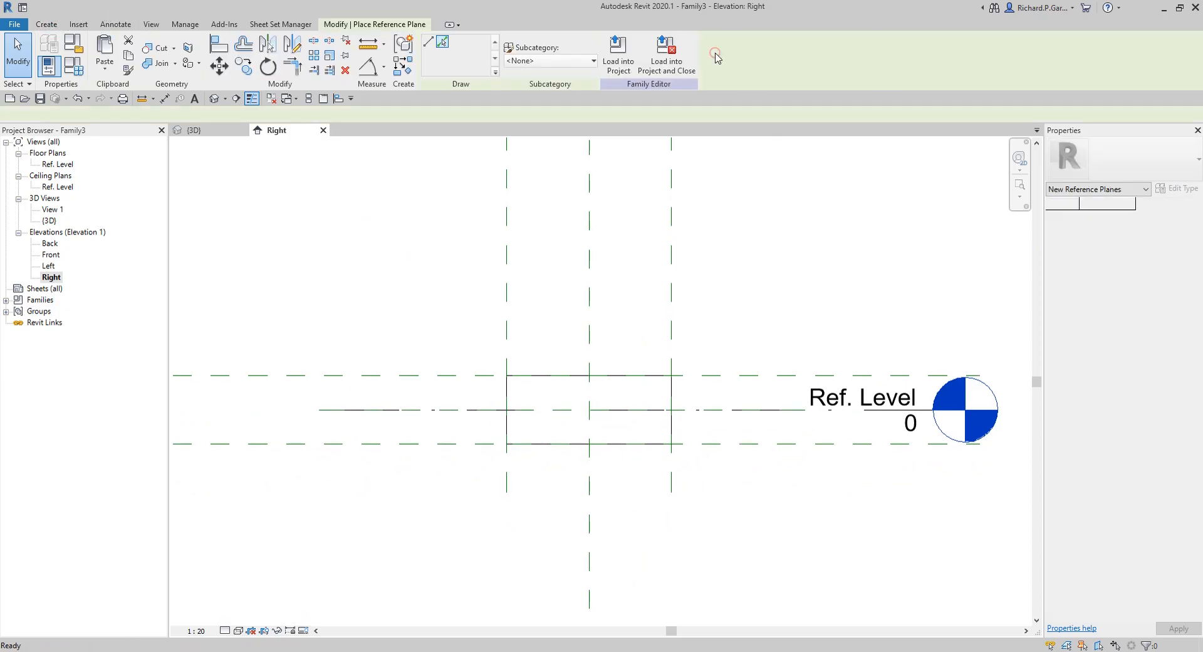
click(441, 44)
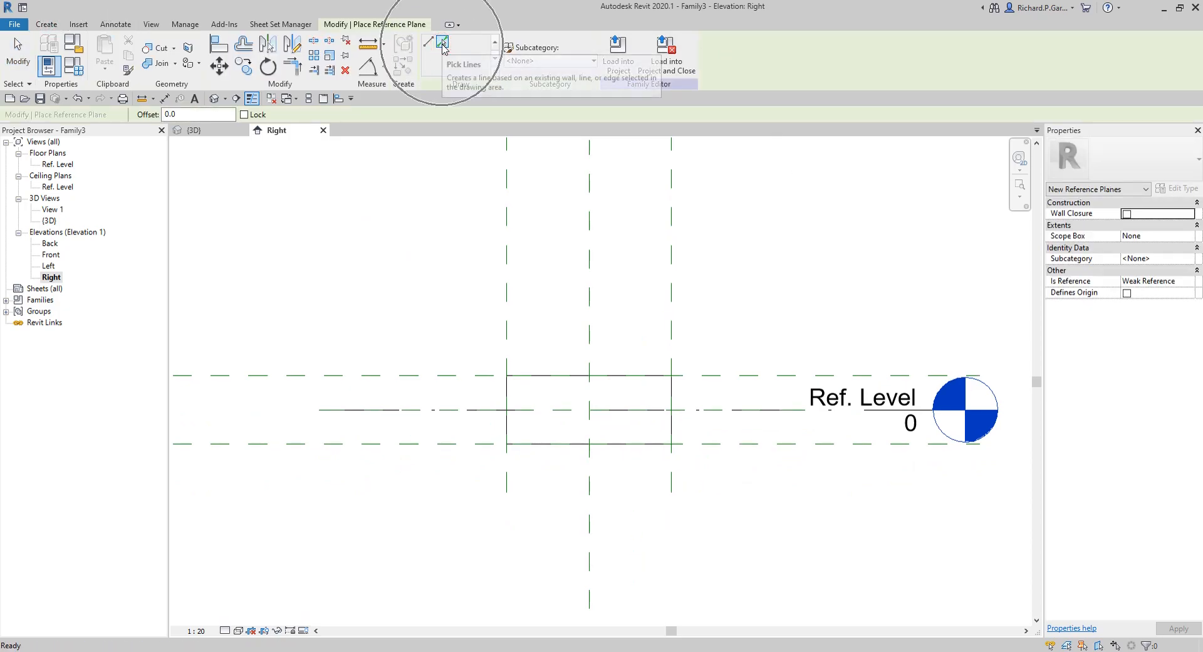
click(199, 117)
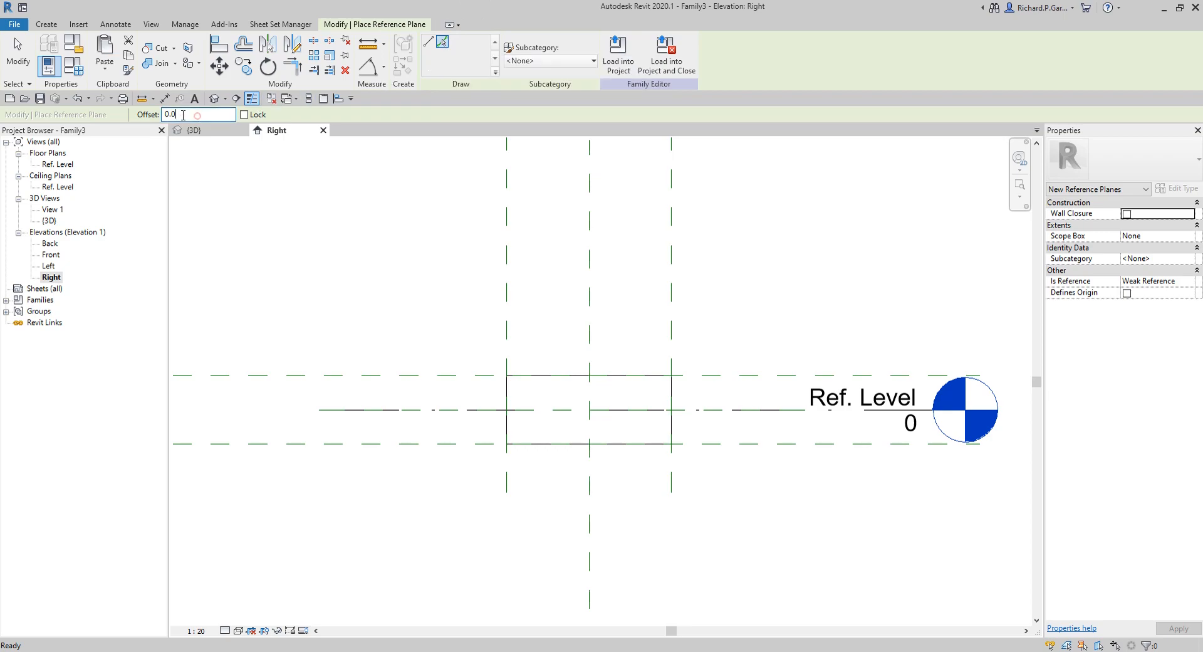
double_click(198, 117)
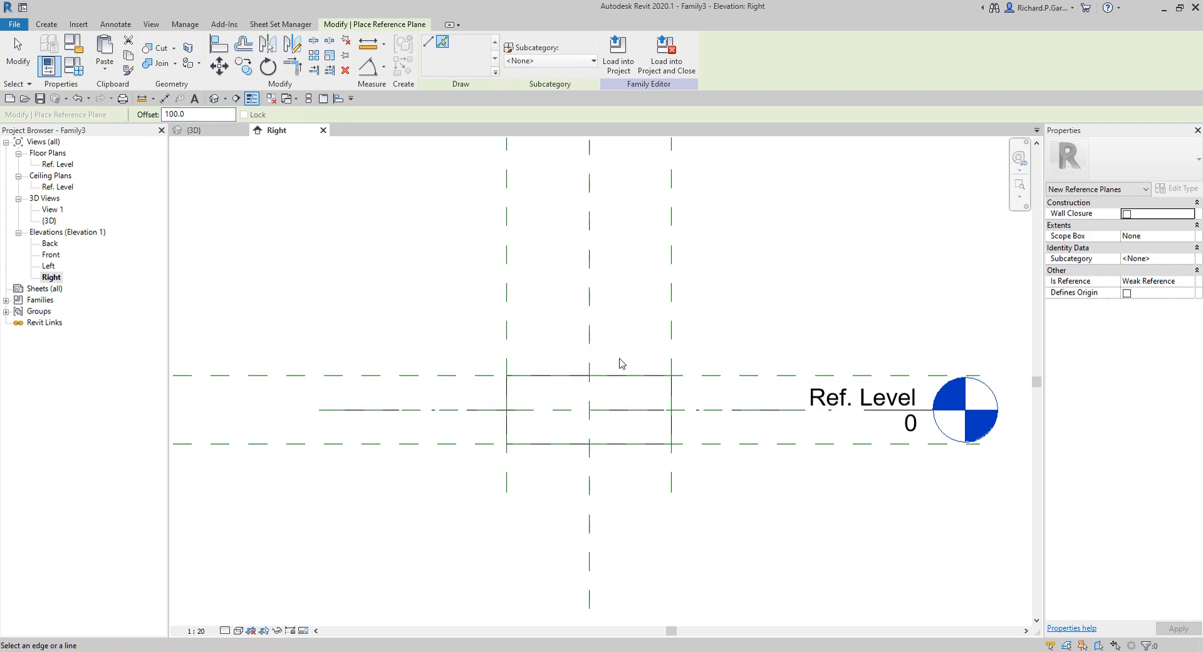
scroll(620, 358, up, 2)
click(574, 340)
click(571, 342)
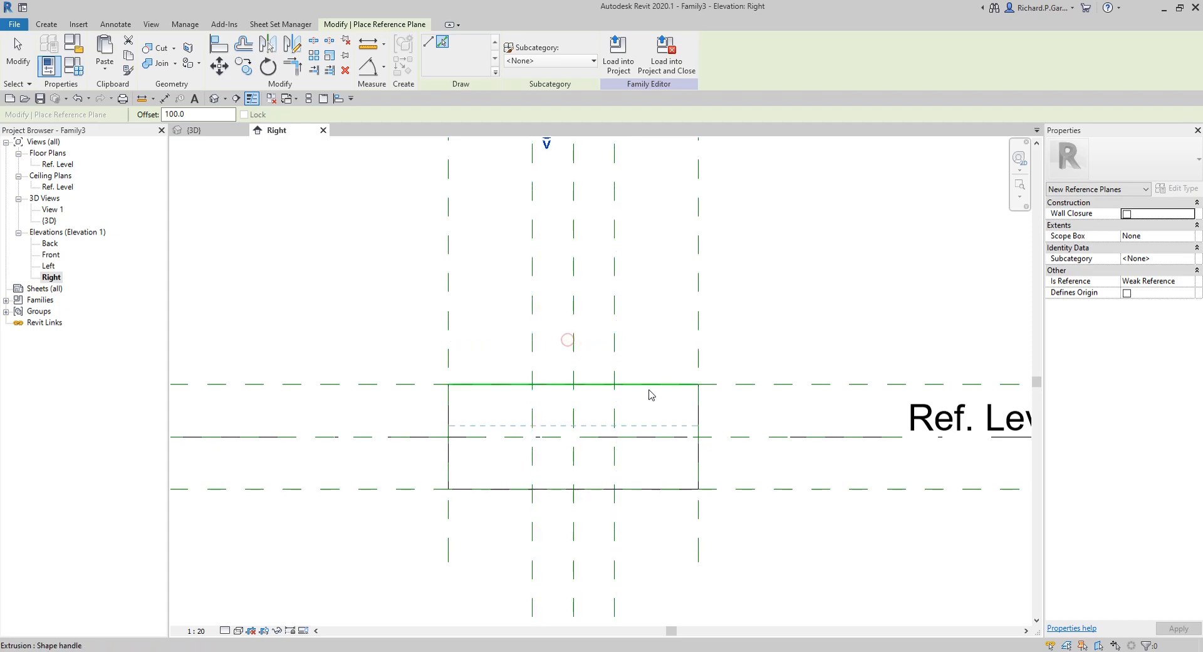
click(646, 435)
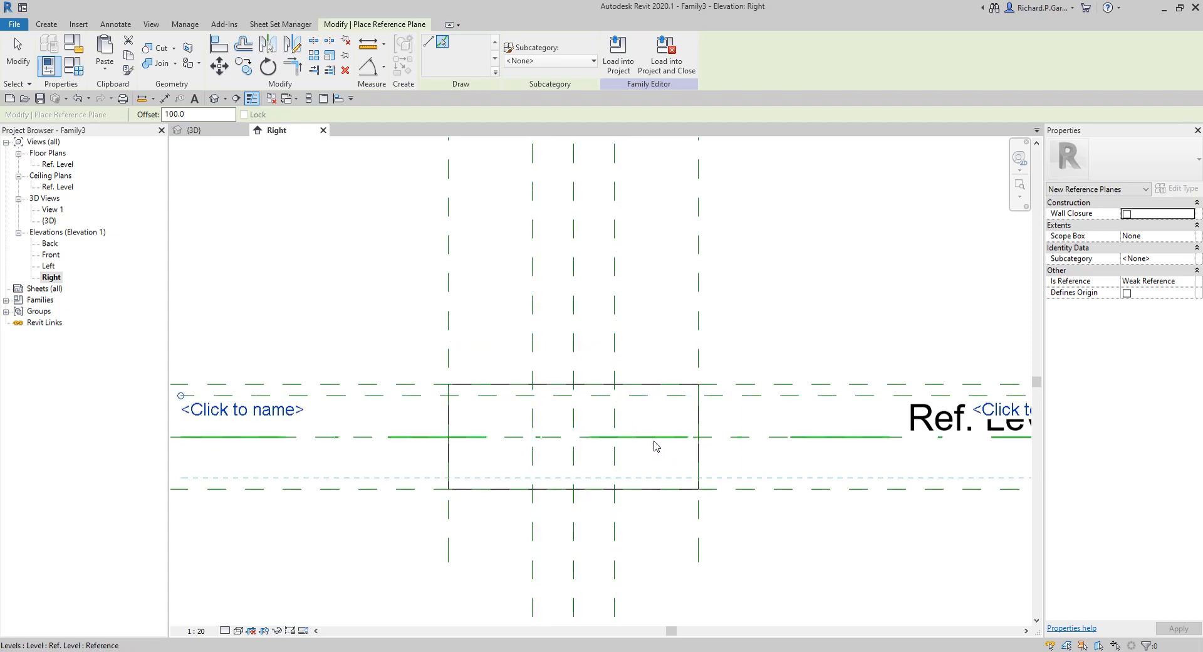
click(653, 441)
click(18, 53)
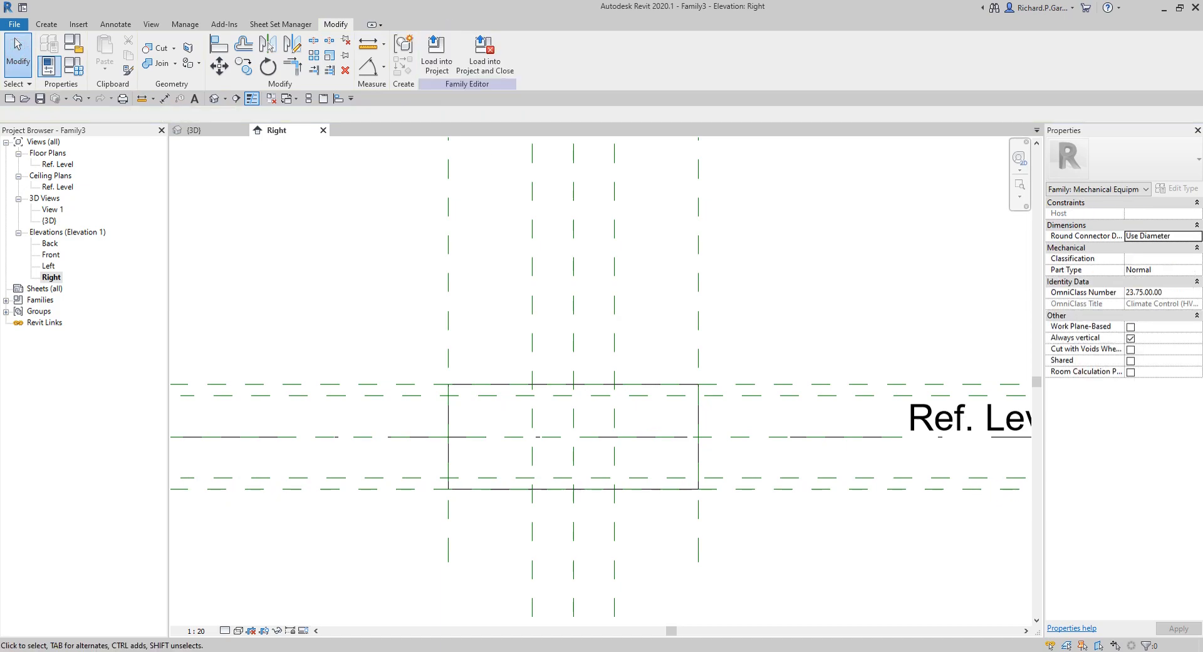
- Dimension the two inner vertical reference planes to the centre plane and make the spacing equal
key(d)
key(i)
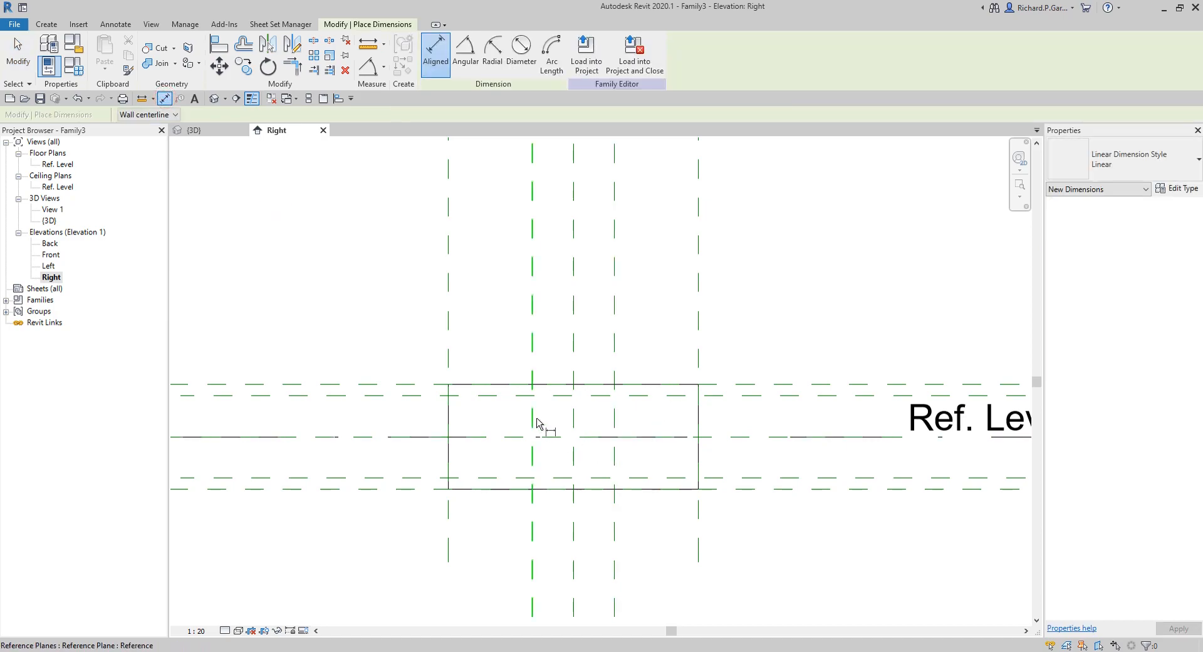
click(533, 420)
click(574, 416)
click(614, 418)
click(642, 322)
click(574, 215)
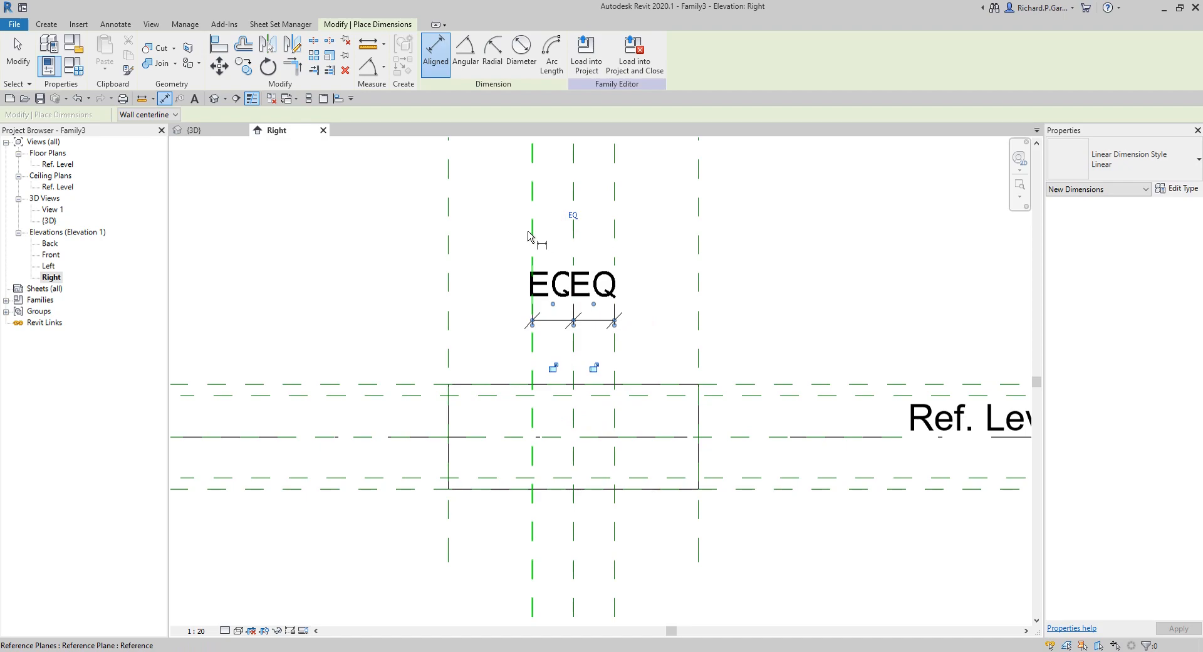
- Add an overall aligned dimension between the two inner vertical reference planes, above the equality dimension
click(532, 236)
click(617, 238)
click(633, 209)
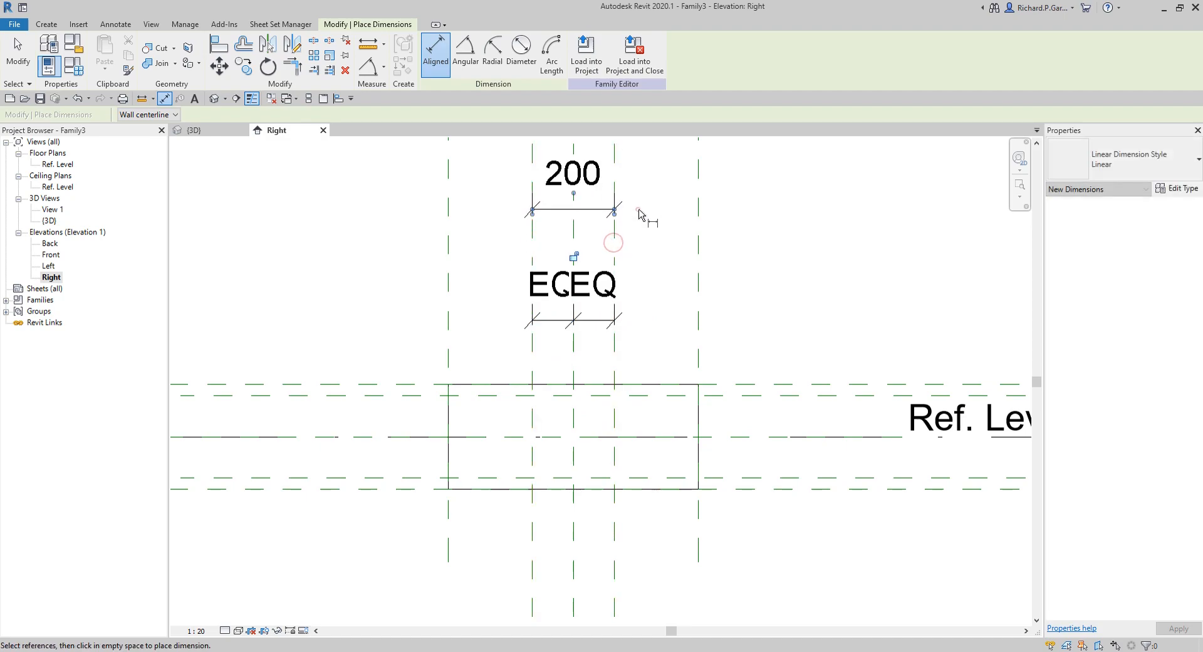
- Dimension the two inner horizontal reference planes to the centre plane, and add an overall dimension between them beside the box
click(797, 395)
click(814, 437)
click(826, 477)
middle_drag(478, 506, 807, 506)
scroll(806, 506, up, 1)
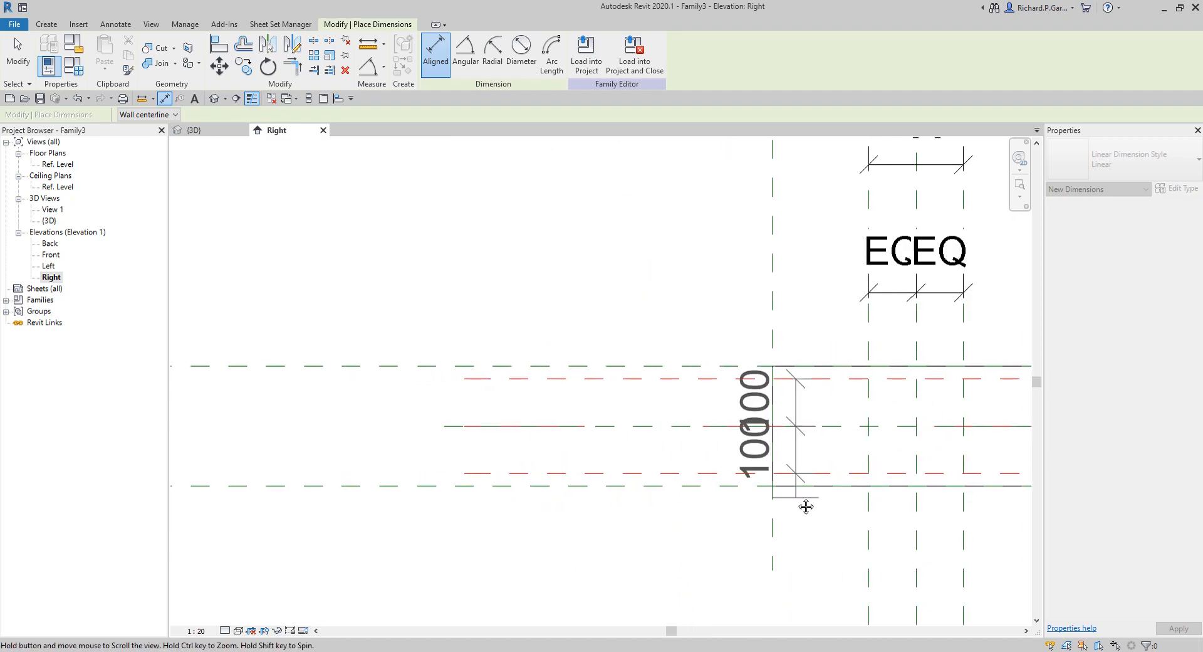
click(588, 529)
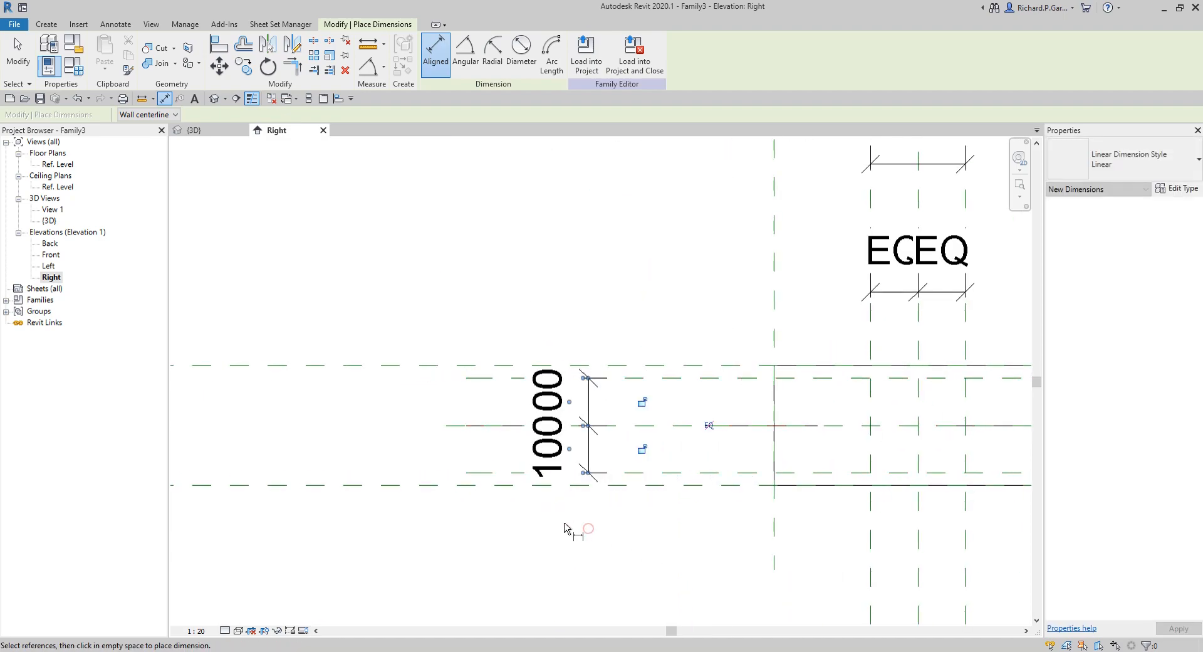
click(700, 379)
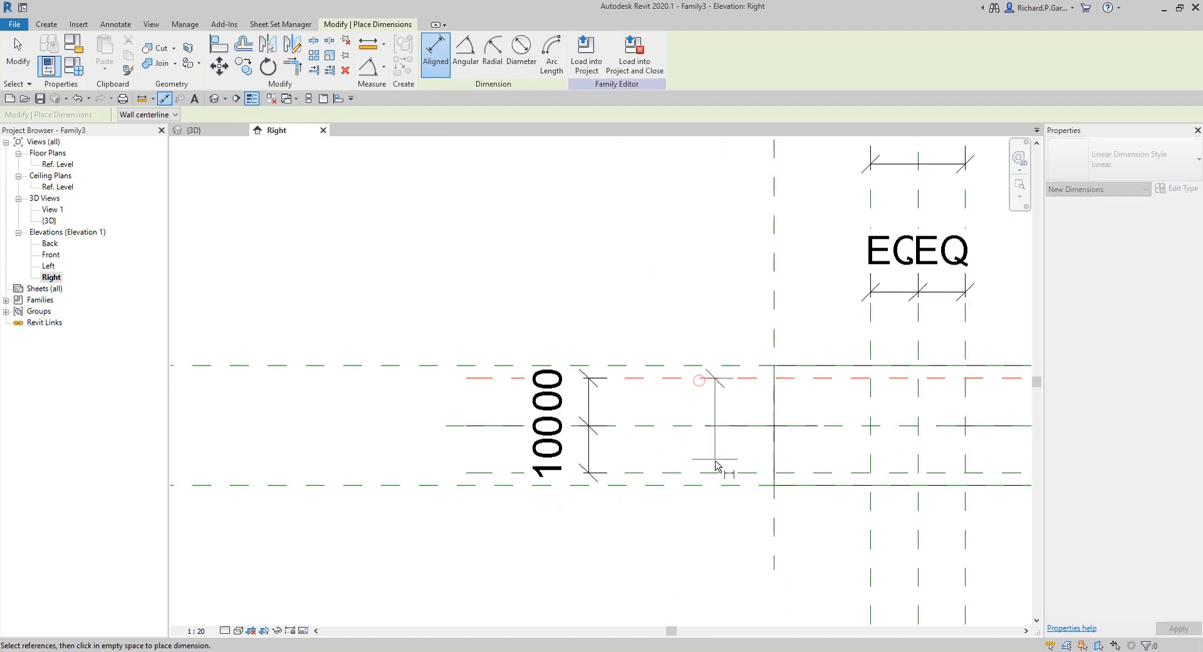
click(455, 491)
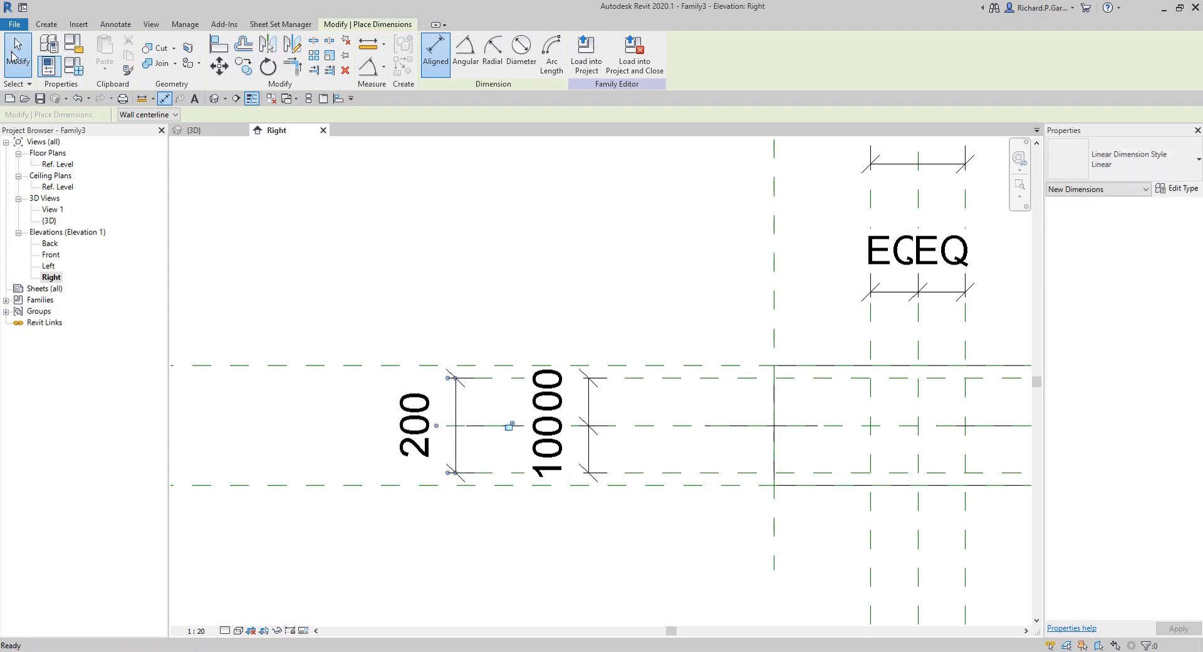
- Make the segments of the chained dimension between the inner horizontal reference planes equal
click(17, 53)
click(596, 267)
click(587, 405)
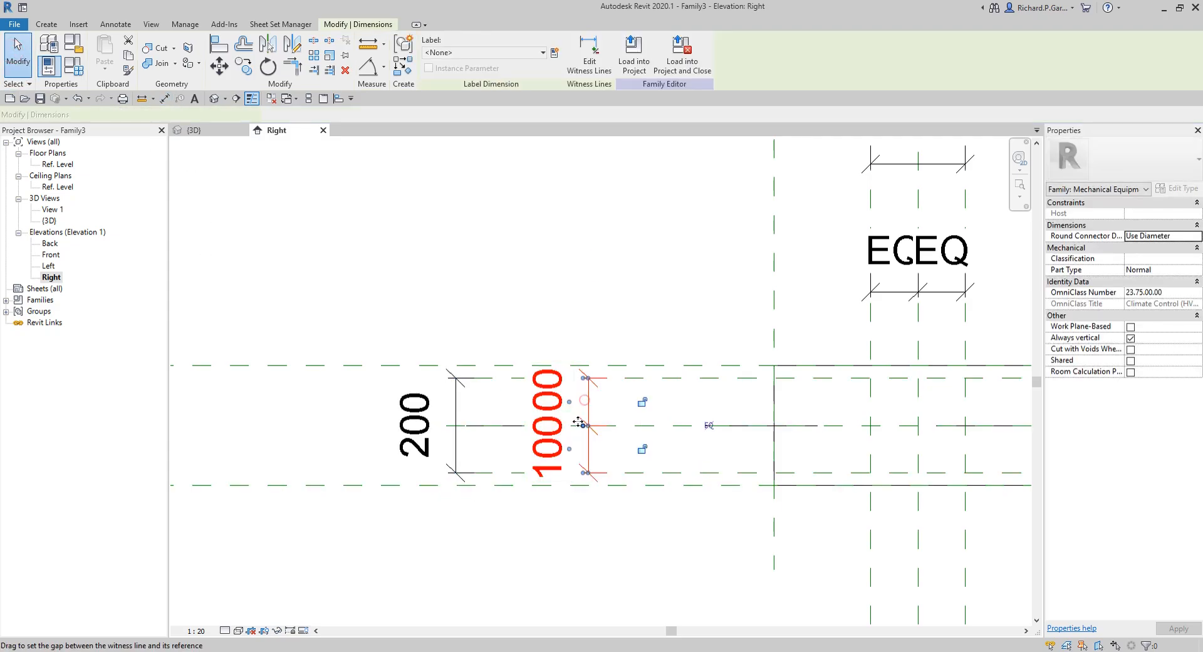
click(708, 426)
click(658, 281)
- Label the overall dimension between the inner vertical planes with the shared parameter VAV OUTLET WIDTH as a type parameter
scroll(711, 307, down, 1)
middle_drag(712, 307, 582, 356)
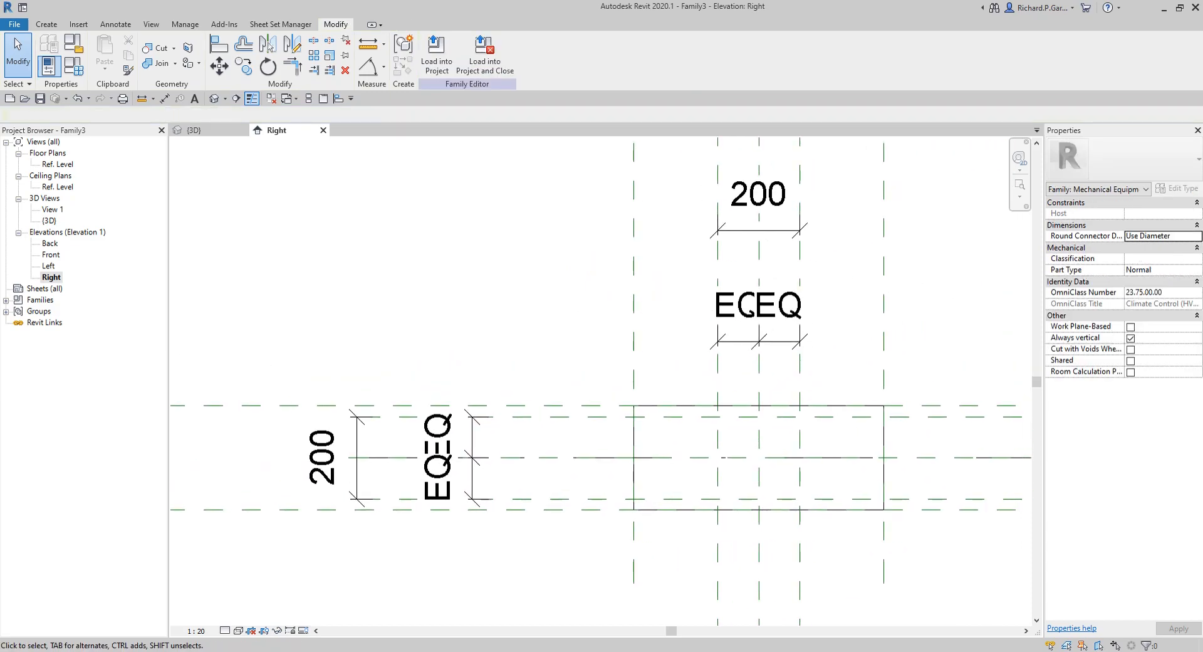
scroll(561, 285, down, 1)
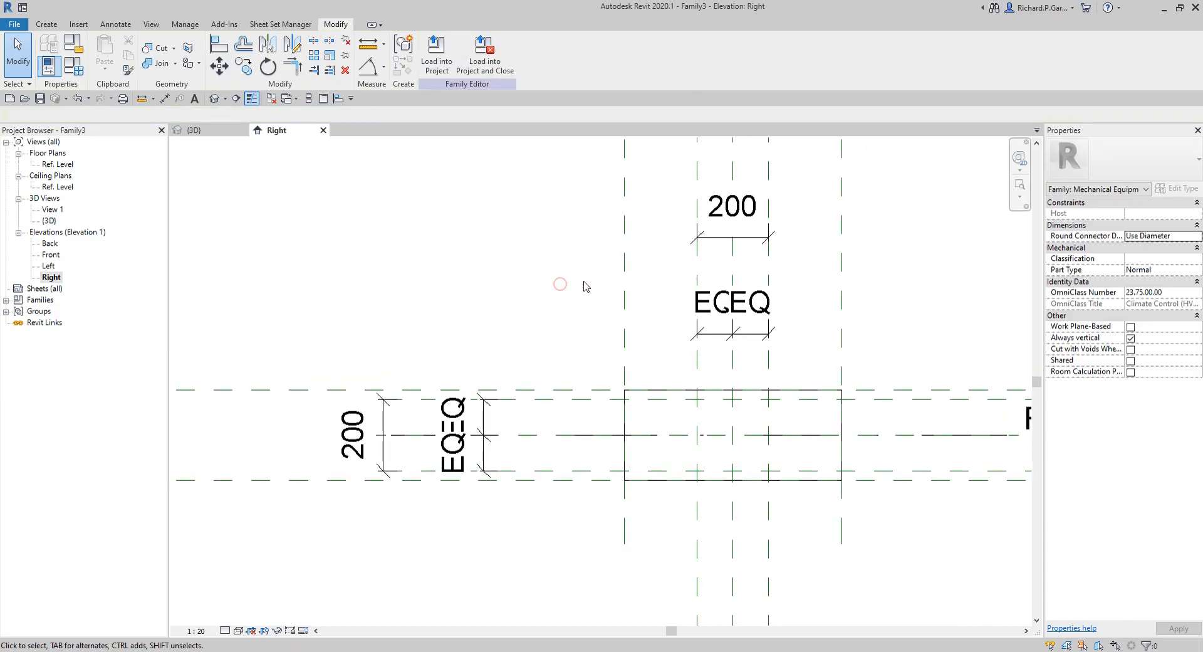
middle_drag(661, 278, 567, 309)
click(628, 274)
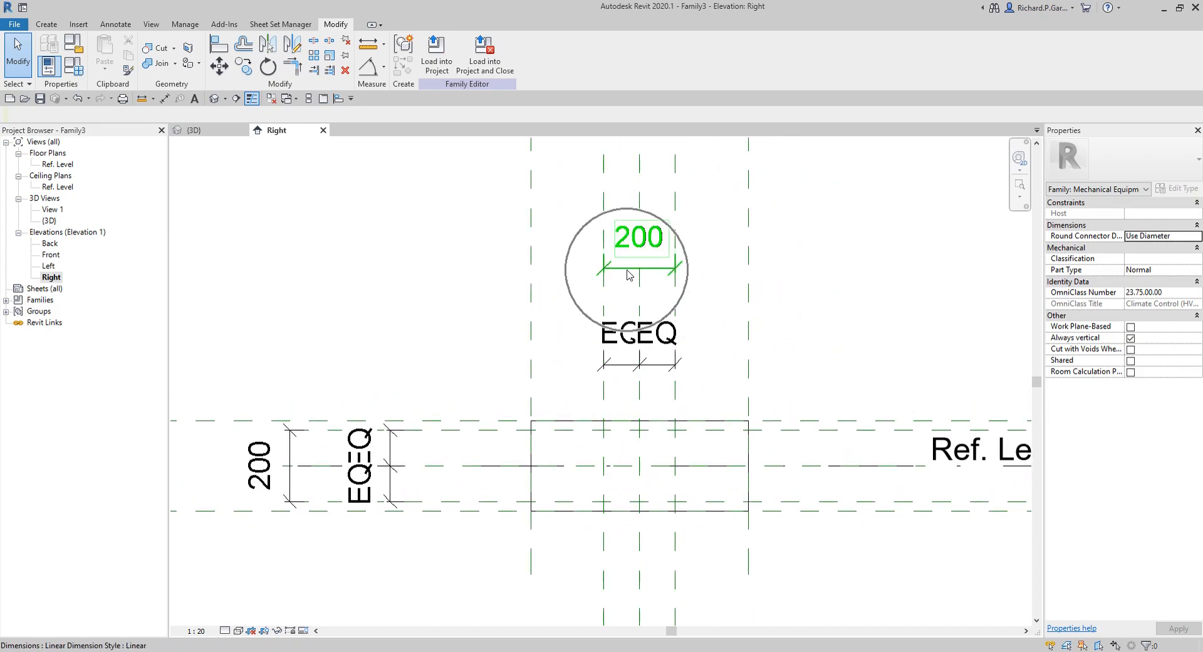
click(628, 275)
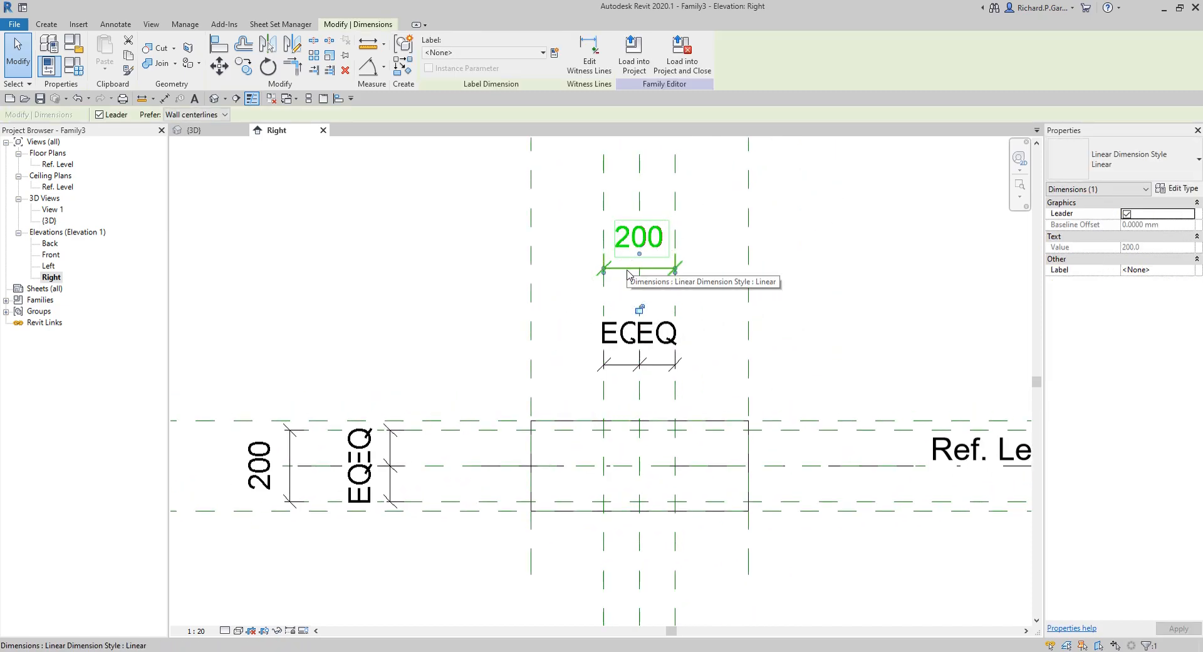
click(554, 53)
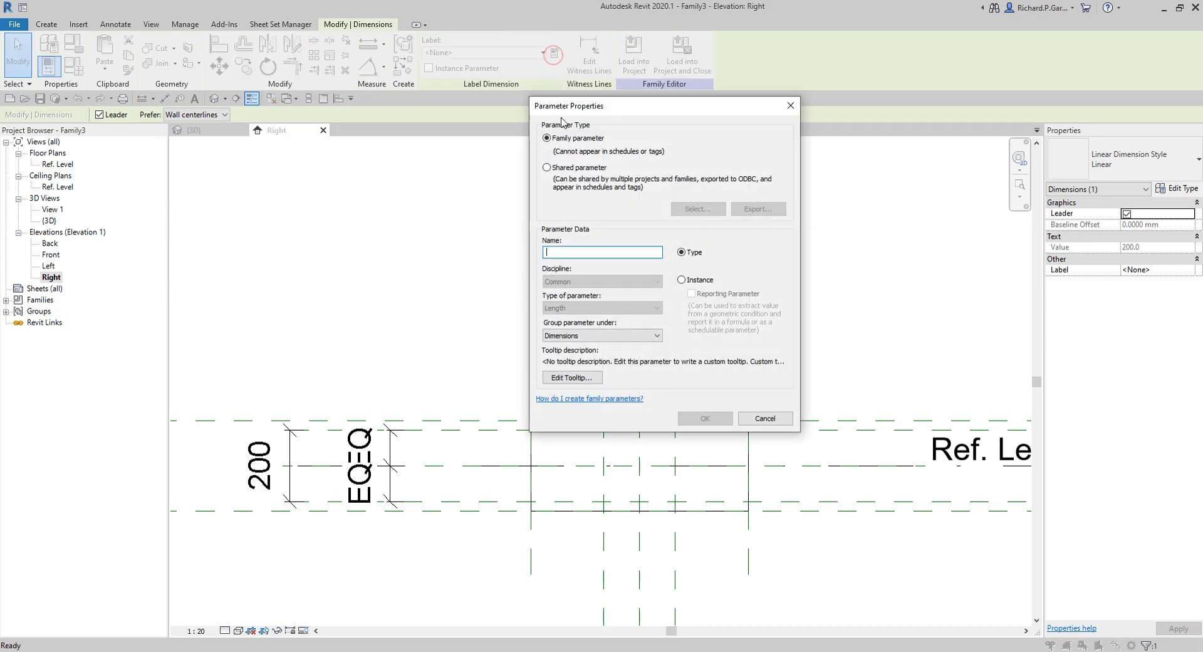
click(547, 168)
click(696, 211)
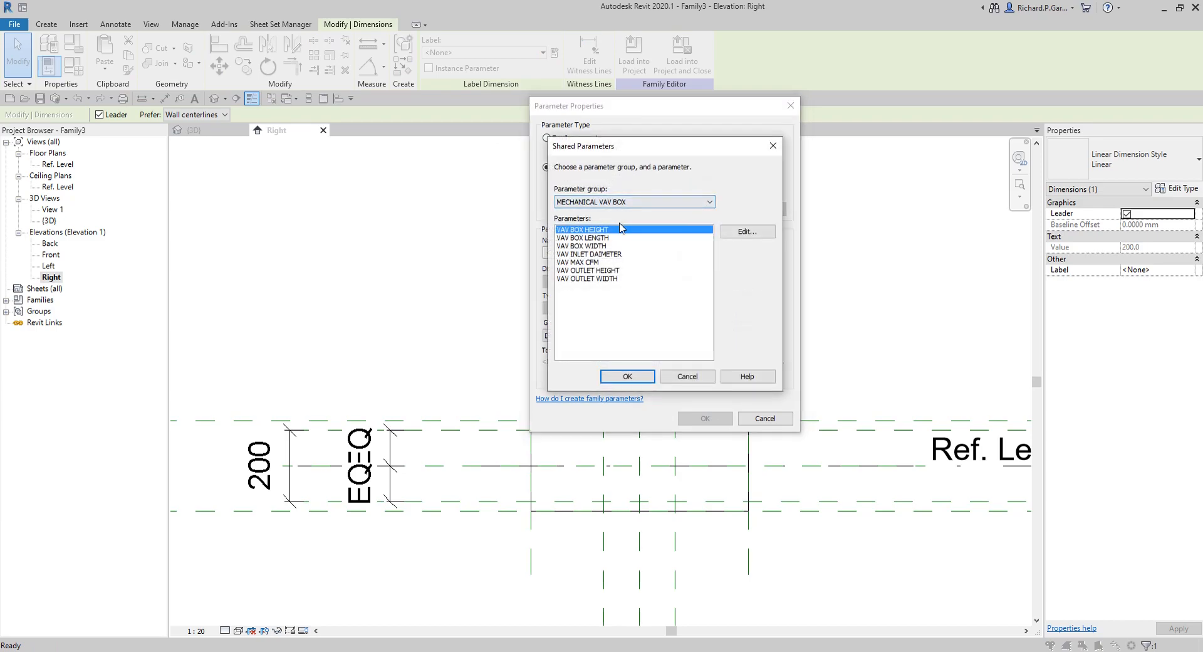
click(595, 279)
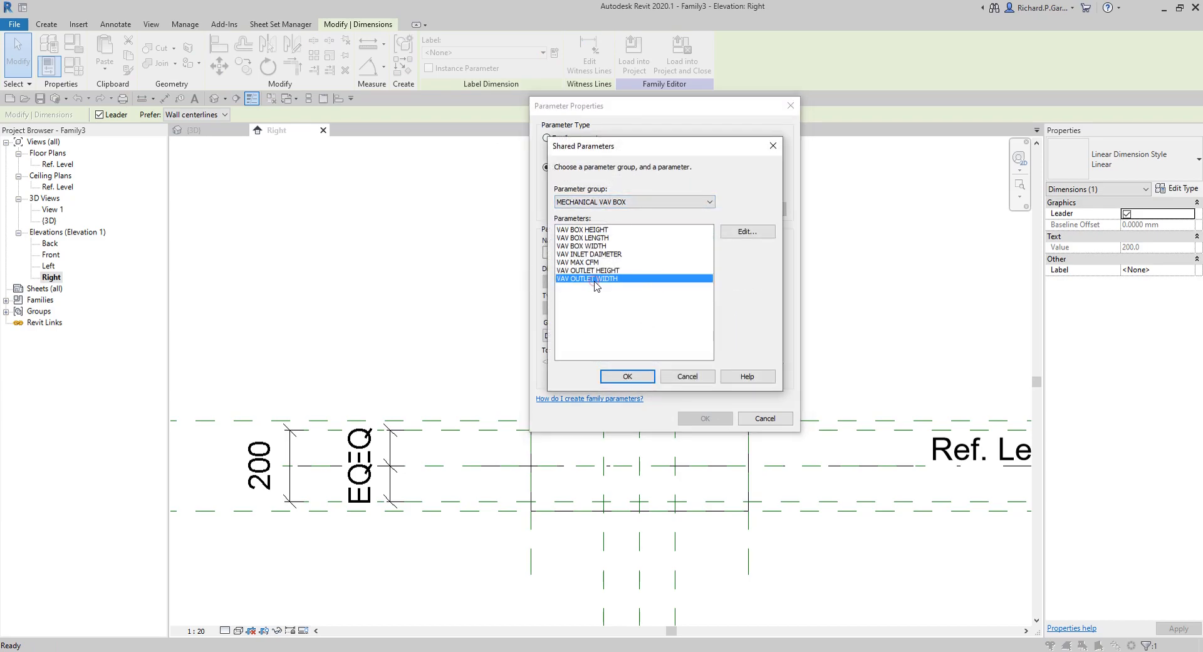
click(640, 377)
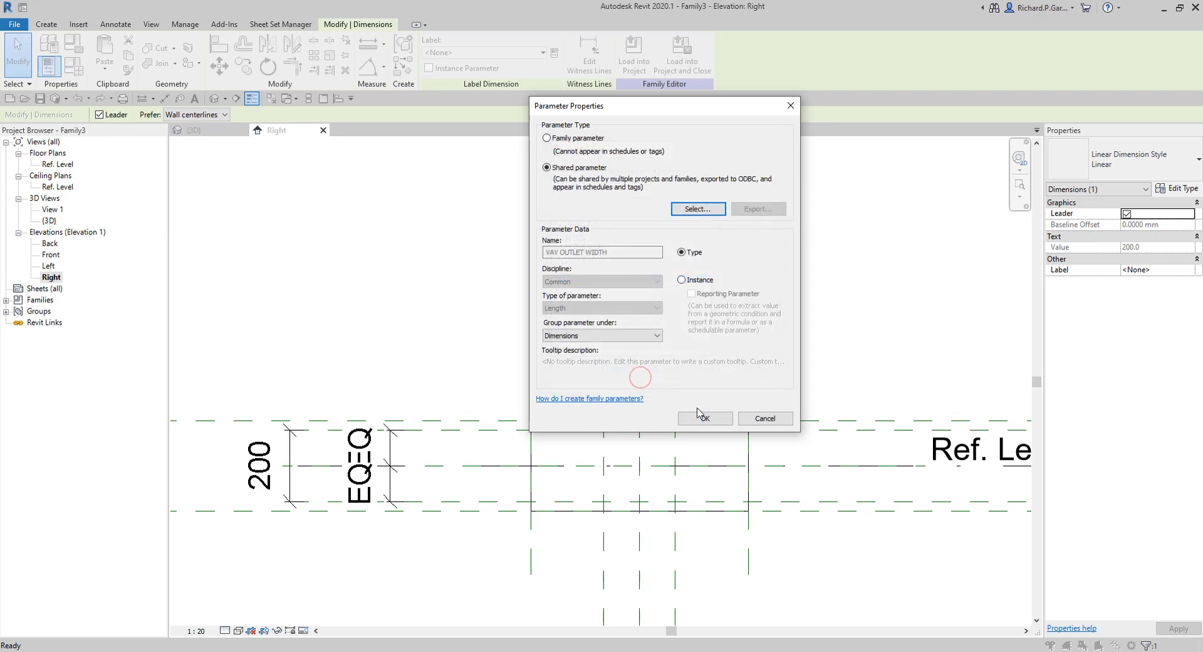
click(704, 425)
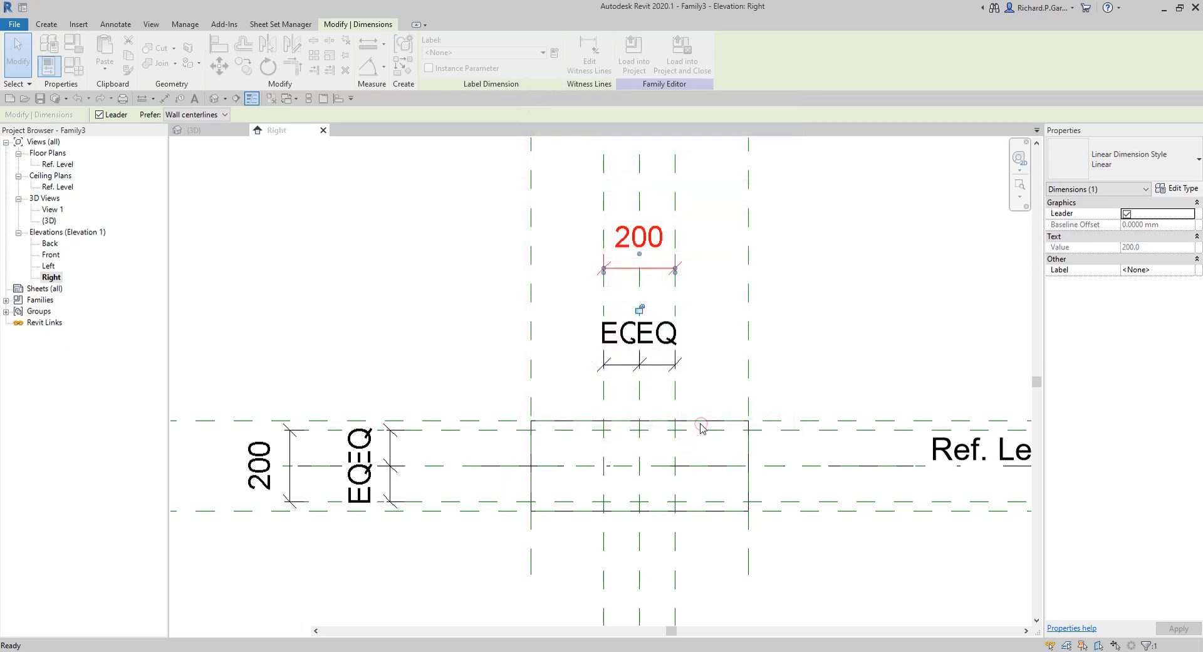
click(388, 320)
- Label the overall dimension between the inner horizontal planes with the shared parameter VAV OUTLET HEIGHT as a type parameter
scroll(383, 307, down, 3)
middle_drag(379, 340, 473, 310)
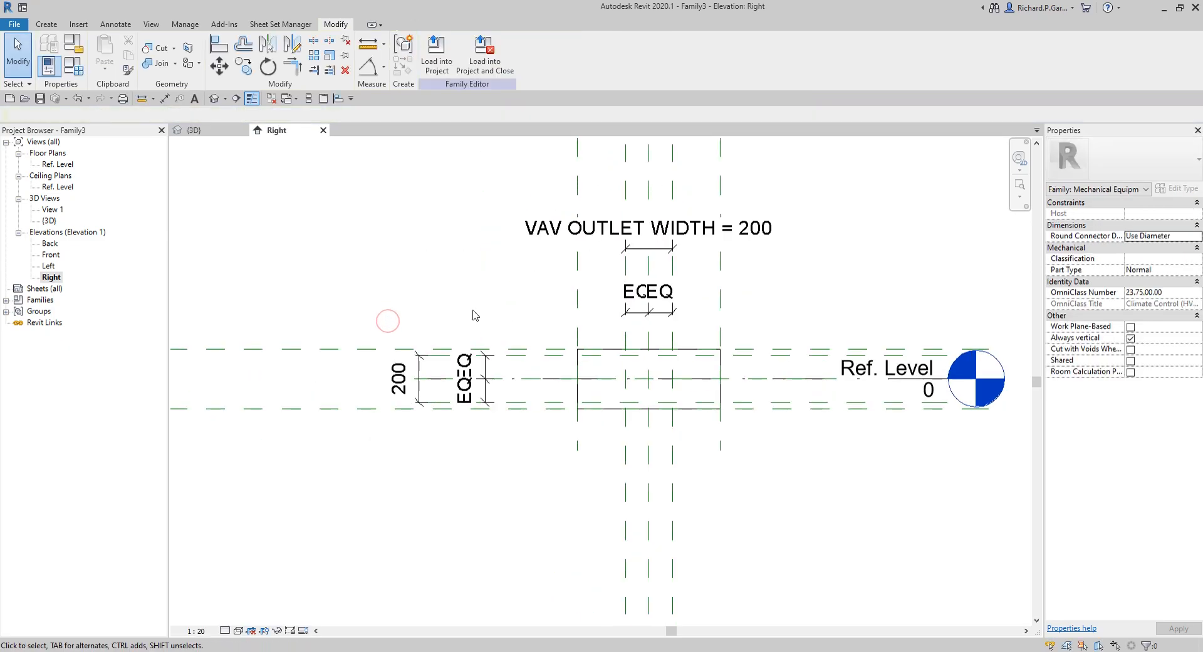
click(415, 376)
click(556, 52)
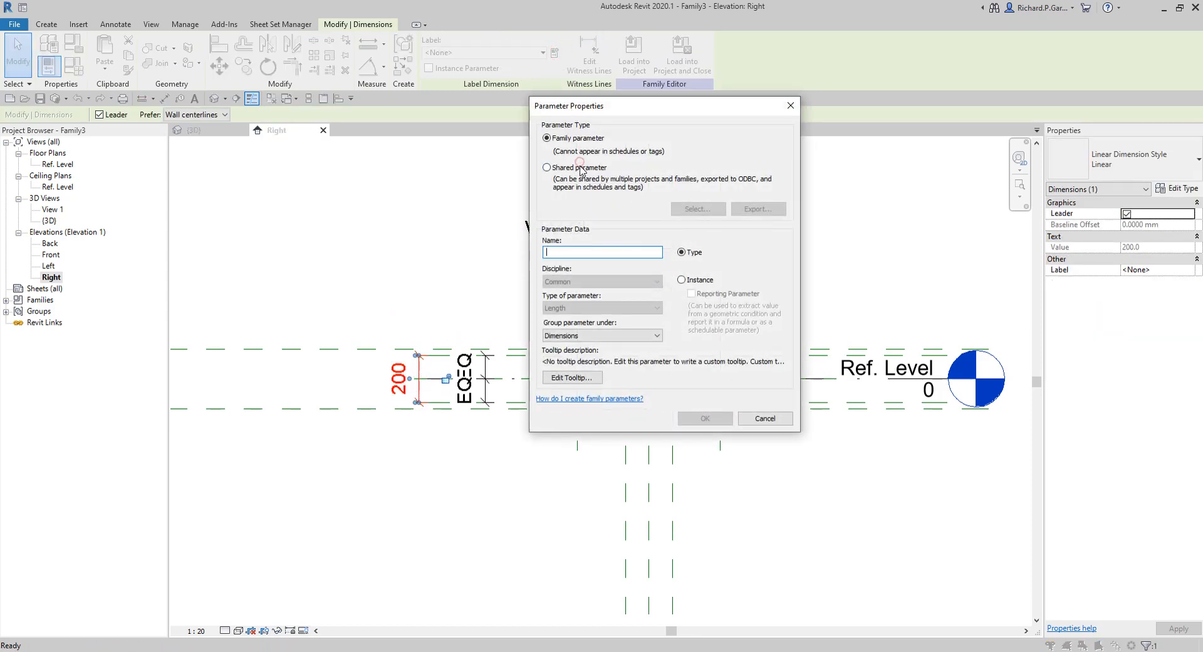
click(581, 170)
click(698, 208)
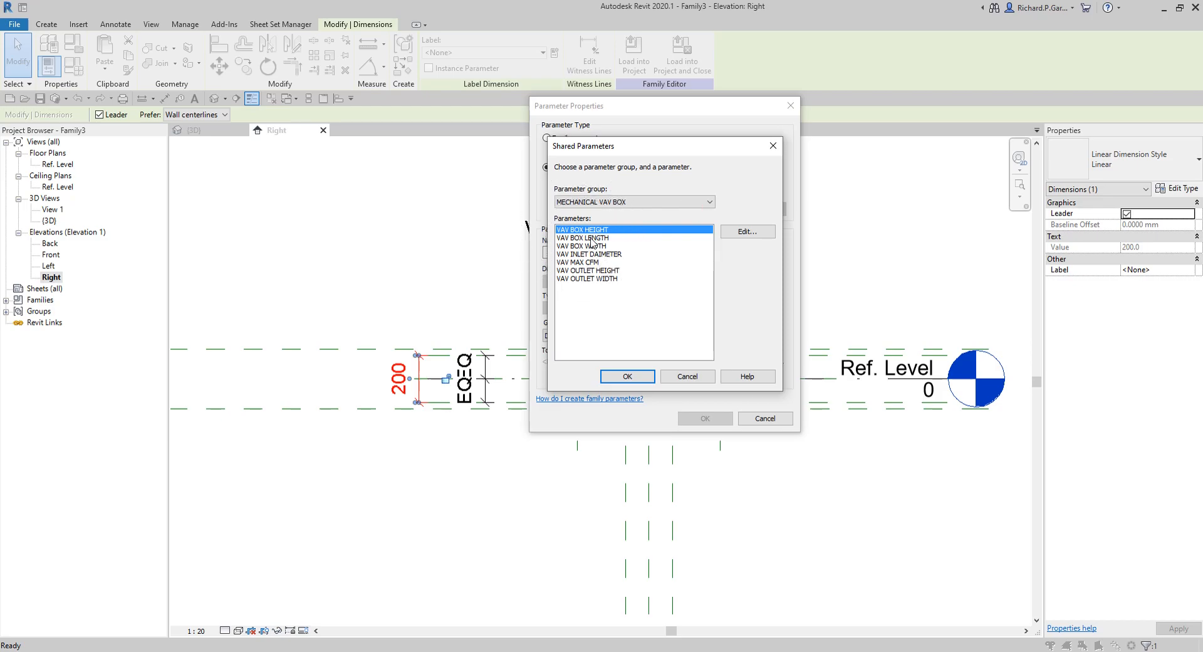
click(589, 262)
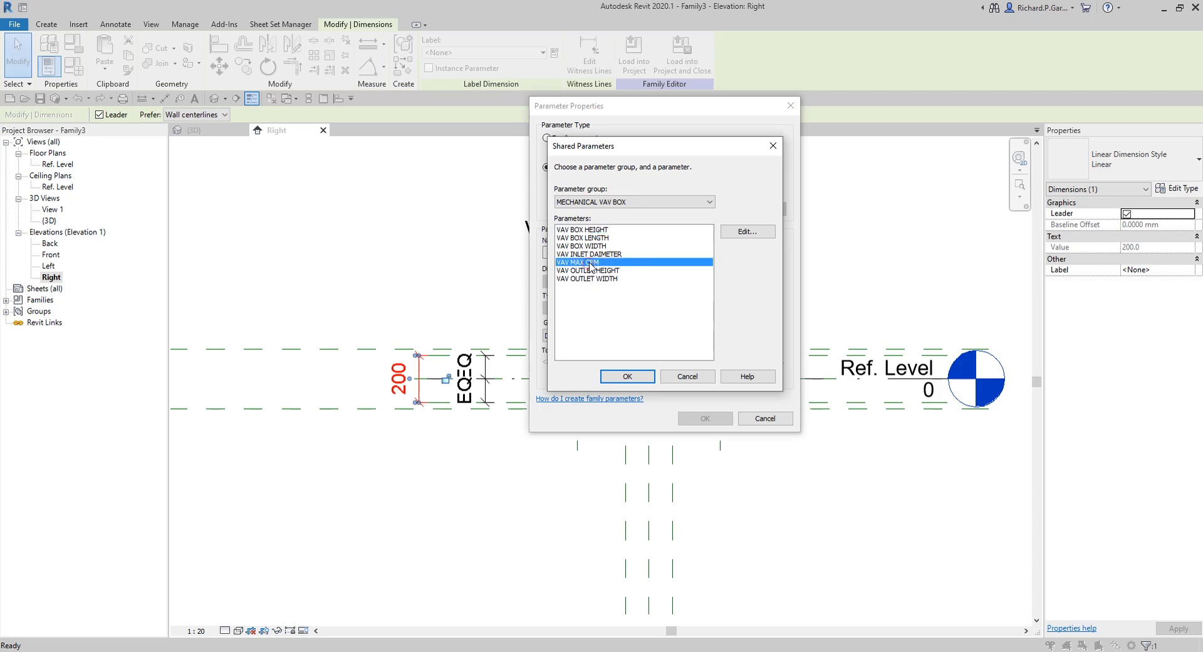
click(596, 271)
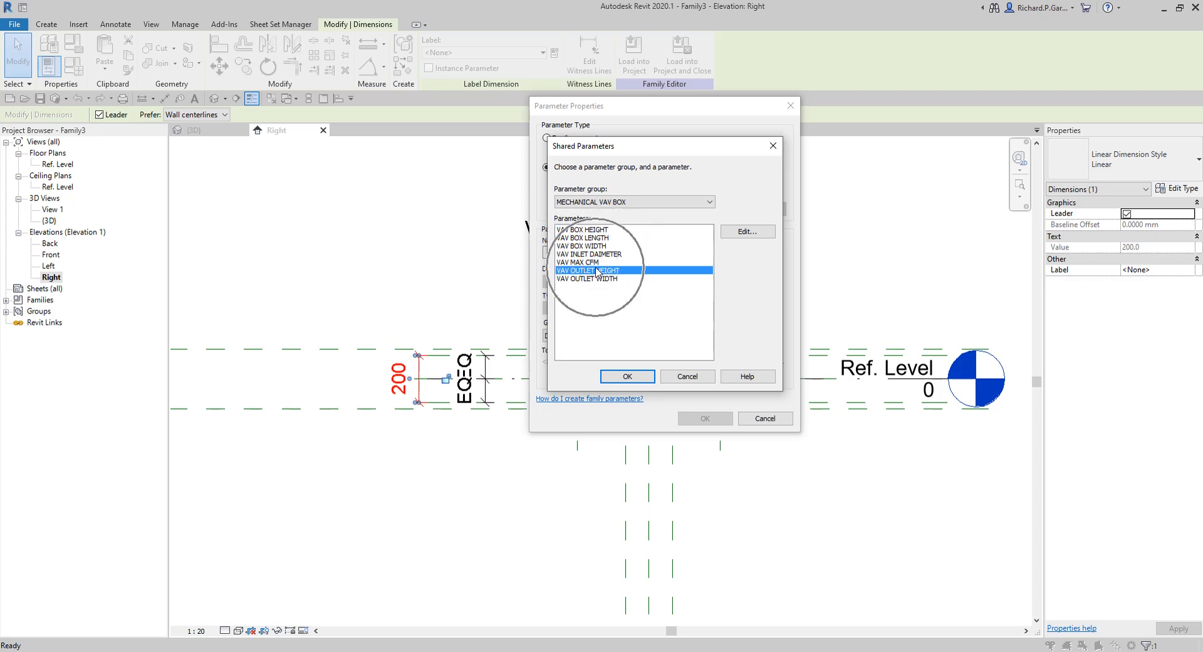
click(627, 375)
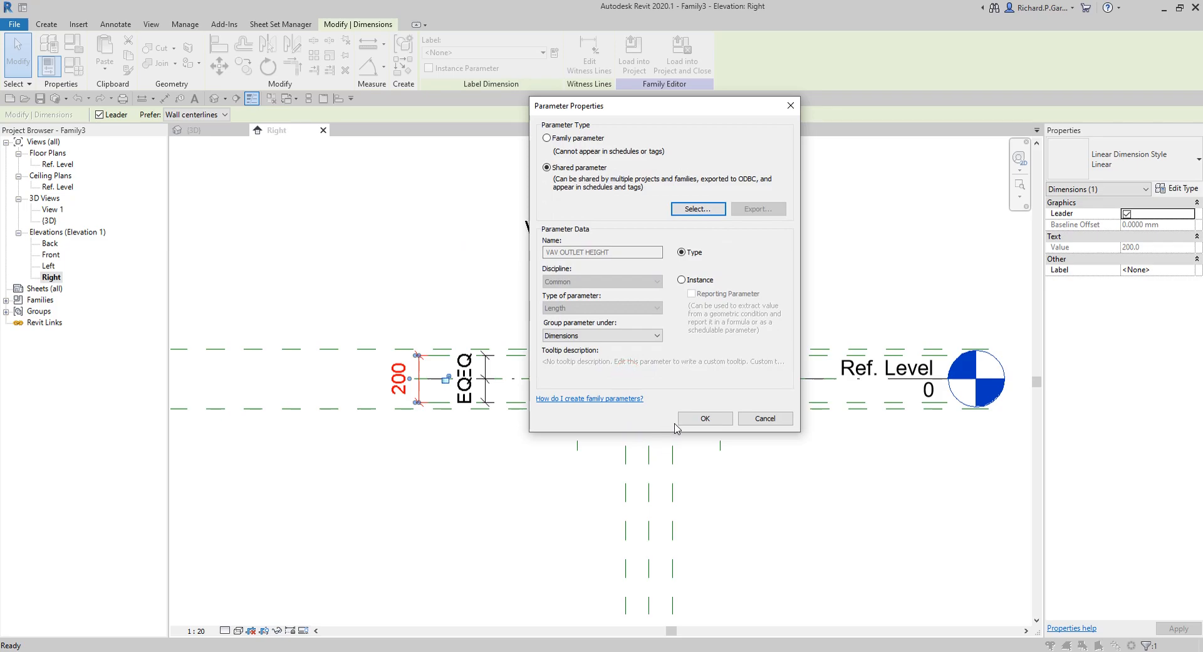
click(705, 418)
click(372, 273)
click(317, 256)
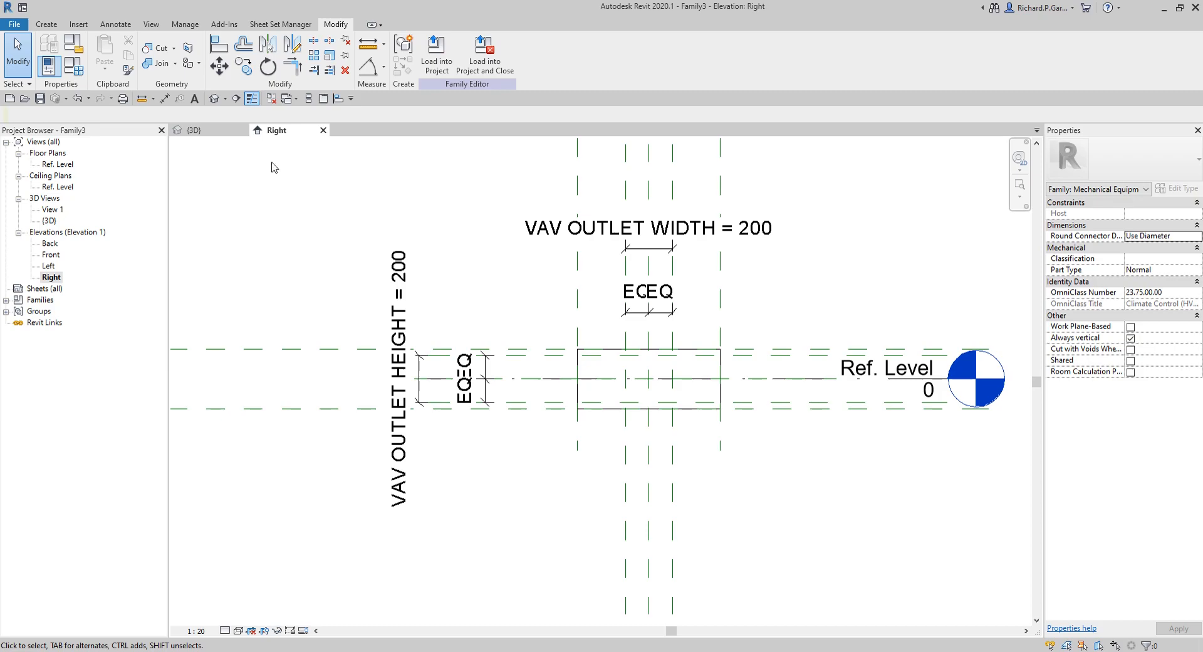
- Switch to the default 3D view and look at the end face of the box
click(214, 102)
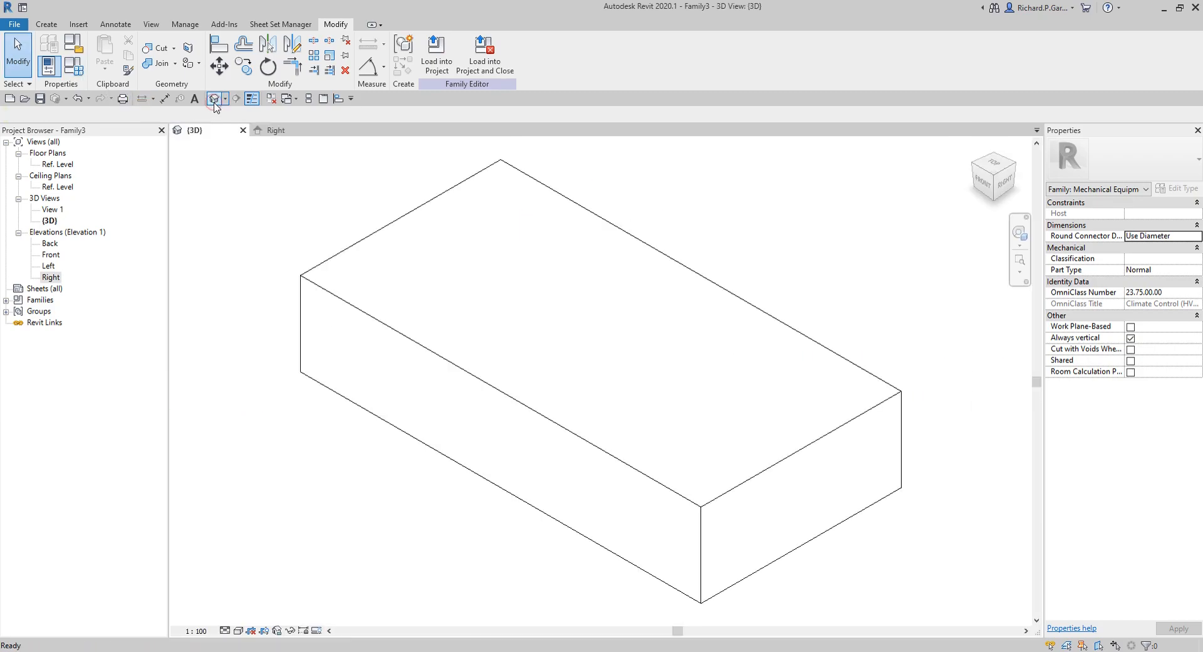
scroll(651, 206, down, 3)
click(716, 396)
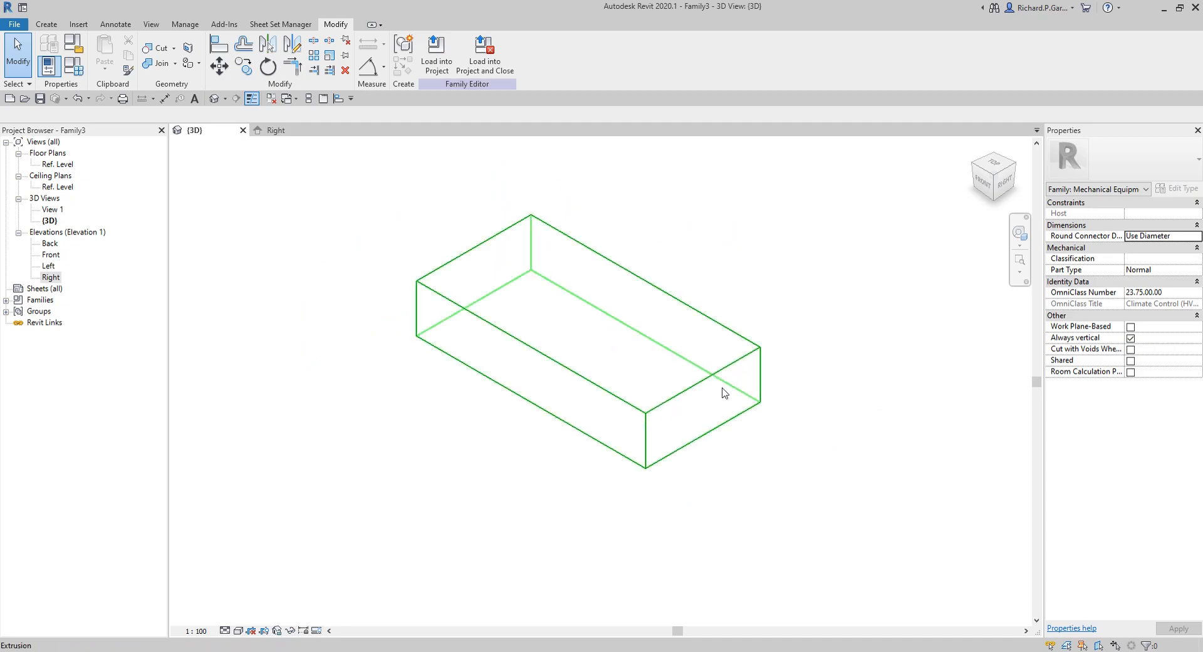
- Set the work plane by picking the box's end face on the outlet side in the 3D view
key(Escape)
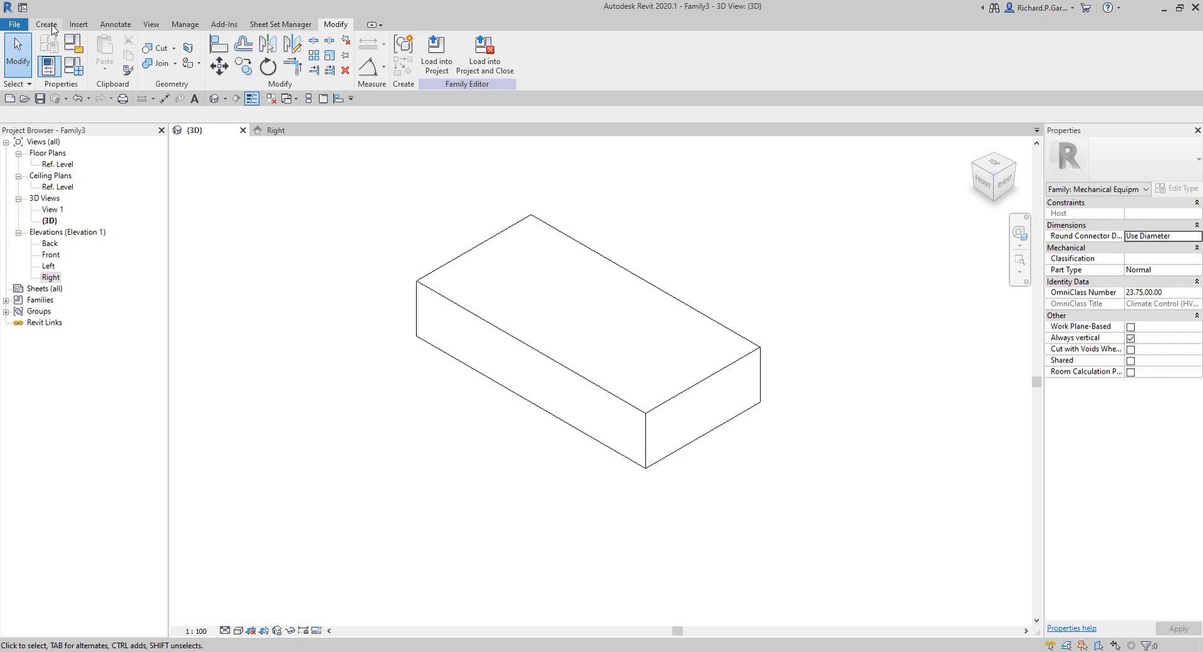
click(51, 25)
click(745, 53)
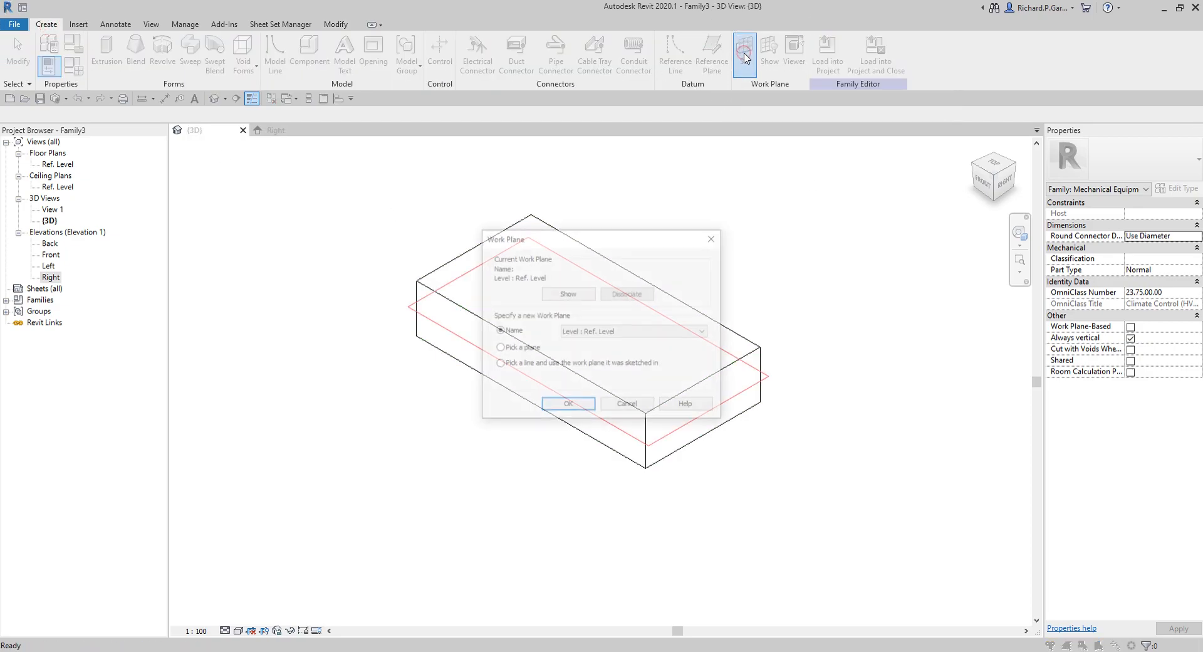
key(ctrl)
key(ctrl)
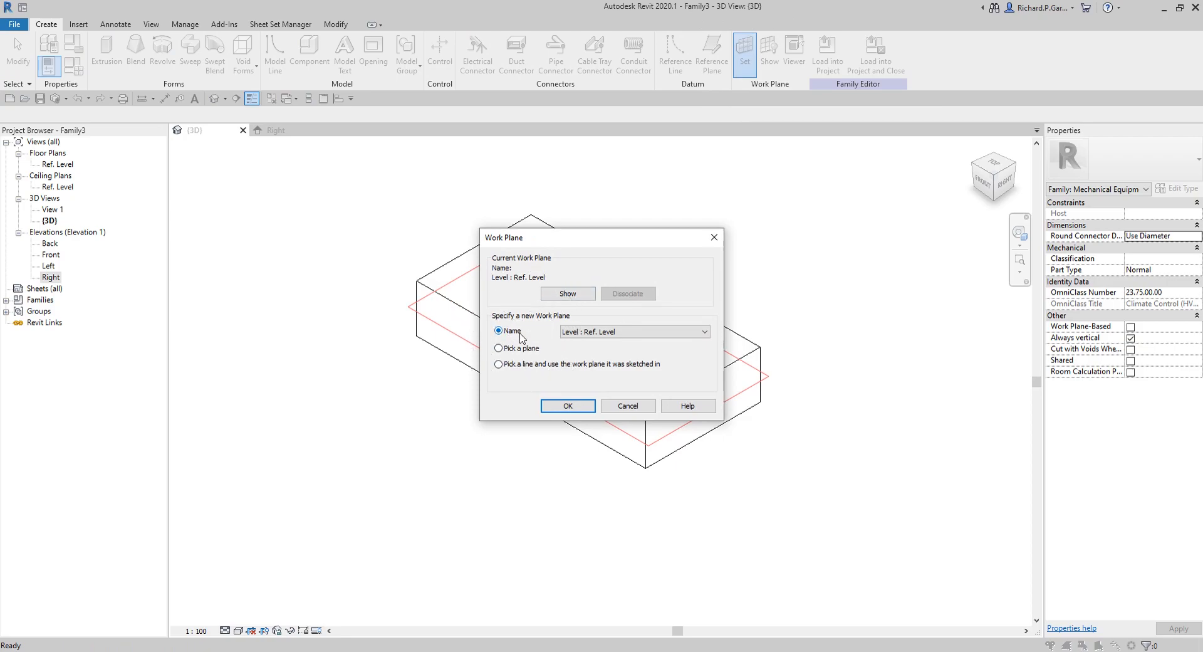
key(ctrl)
key(ctrl)
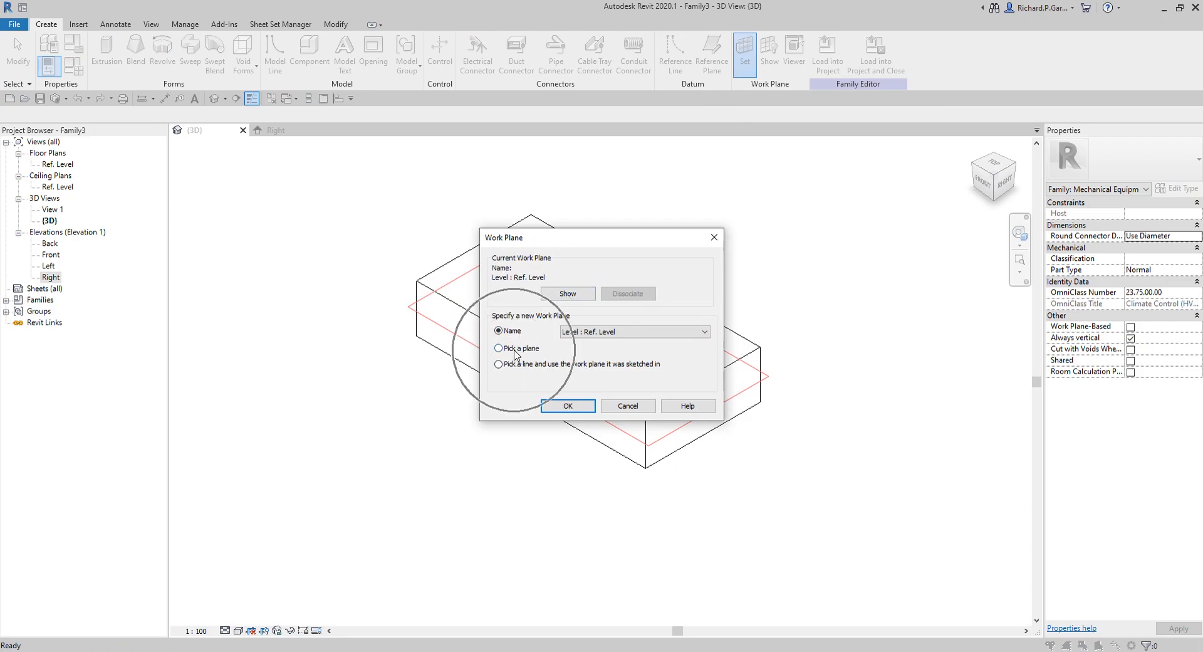
click(516, 349)
key(ctrl)
click(575, 412)
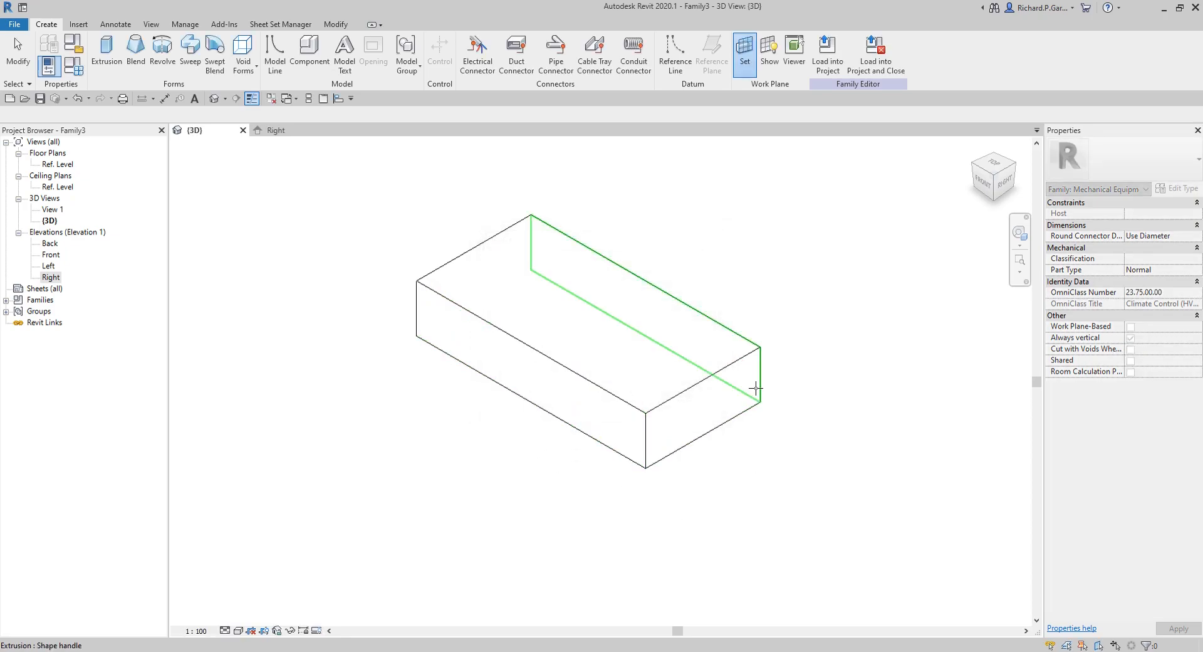
key(ctrl)
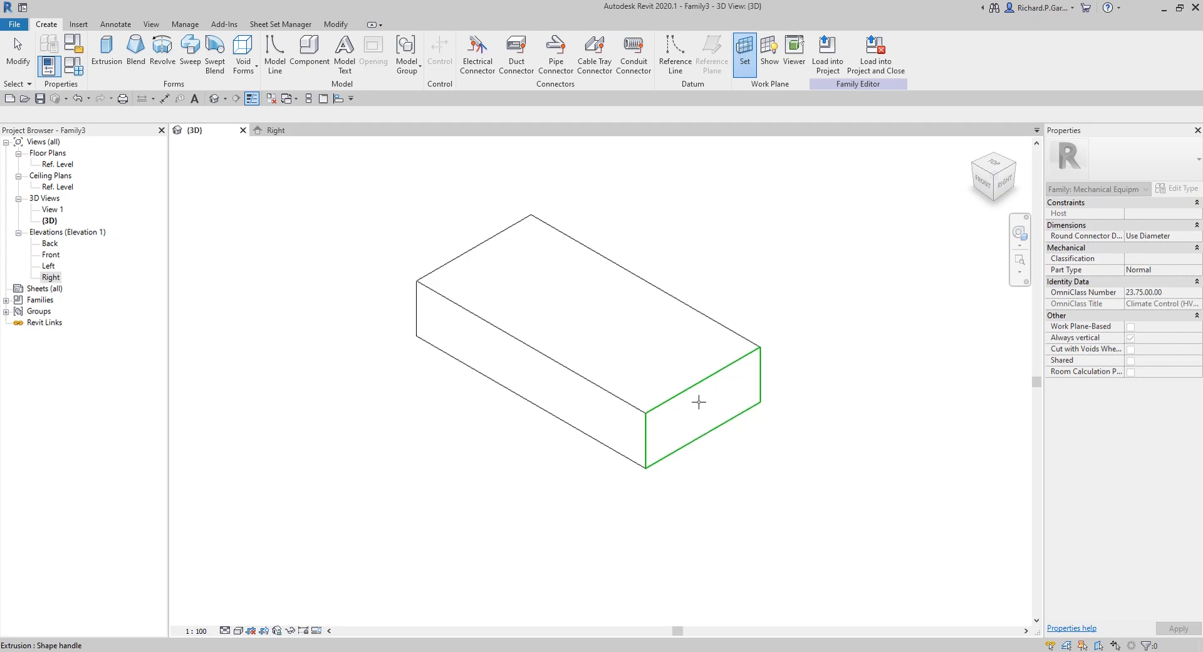
click(699, 401)
key(ctrl)
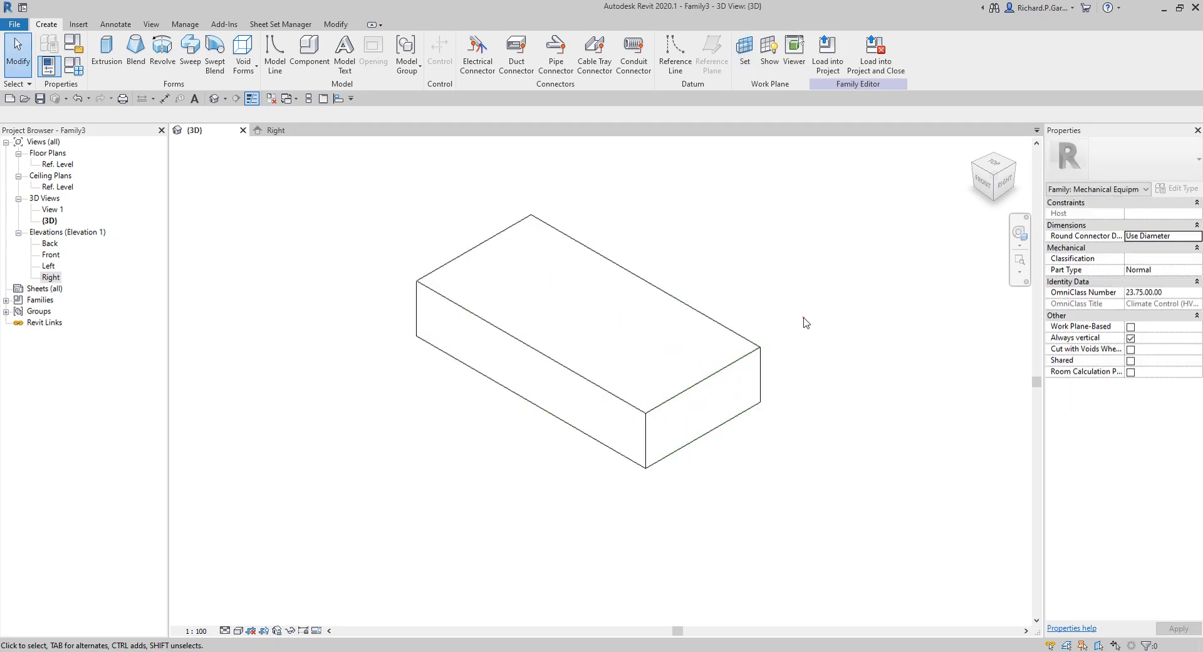
- Display the active work plane to check that it lies on the box's end face, and hide it again
key(ctrl)
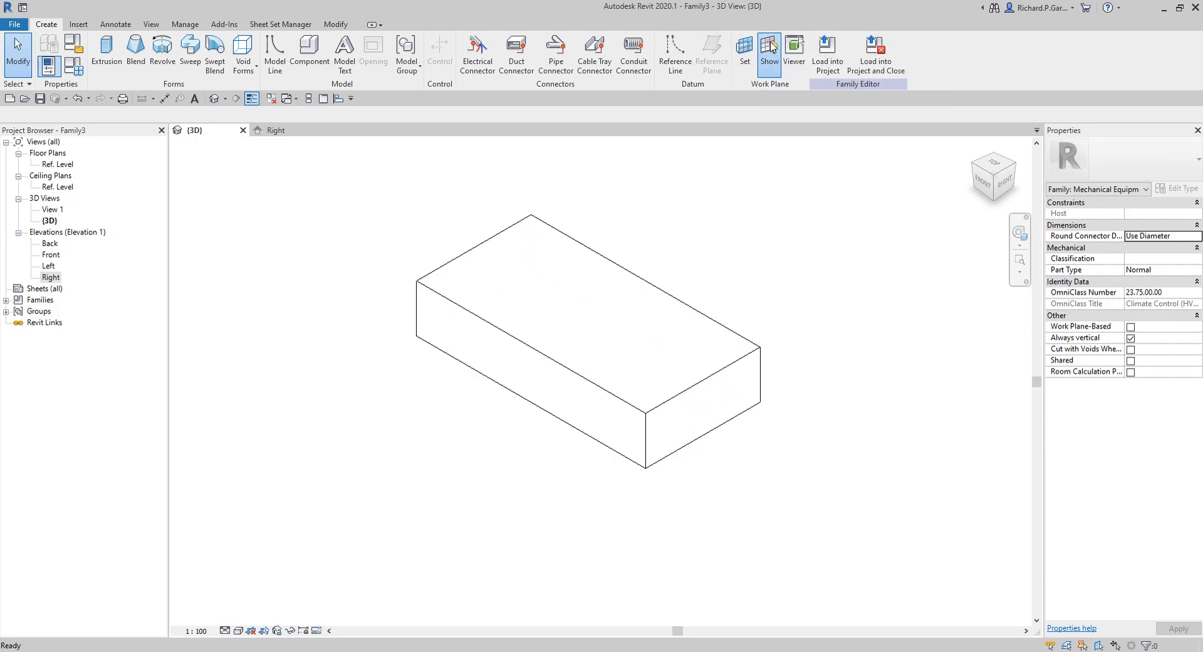
click(769, 47)
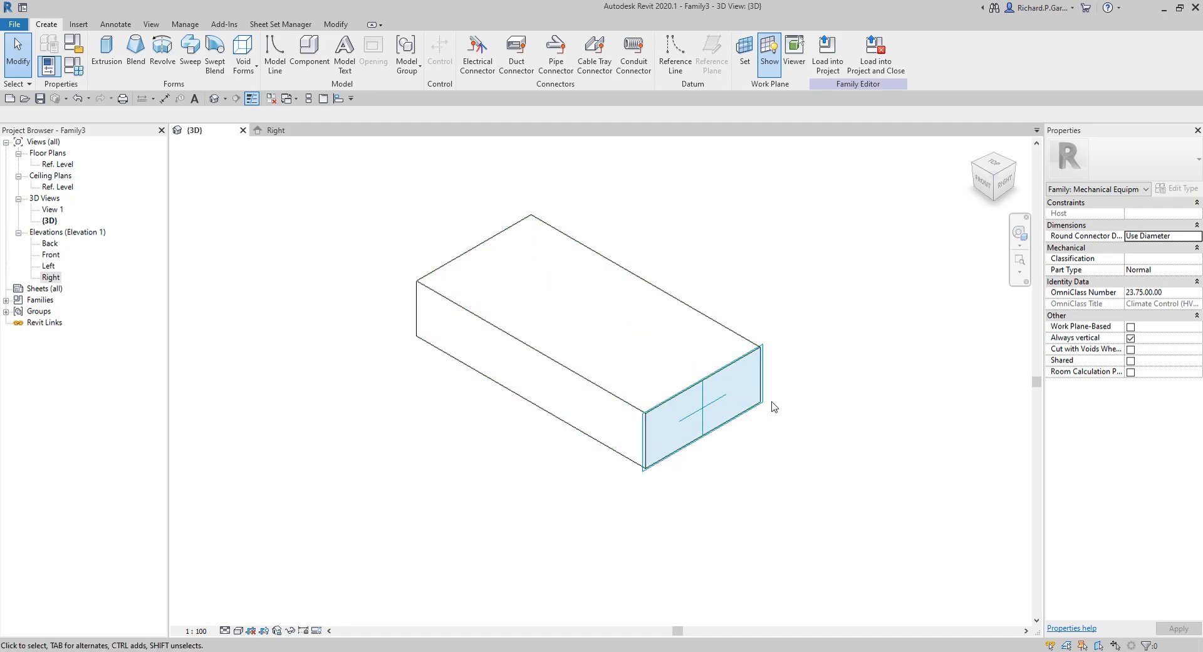
click(770, 47)
click(841, 237)
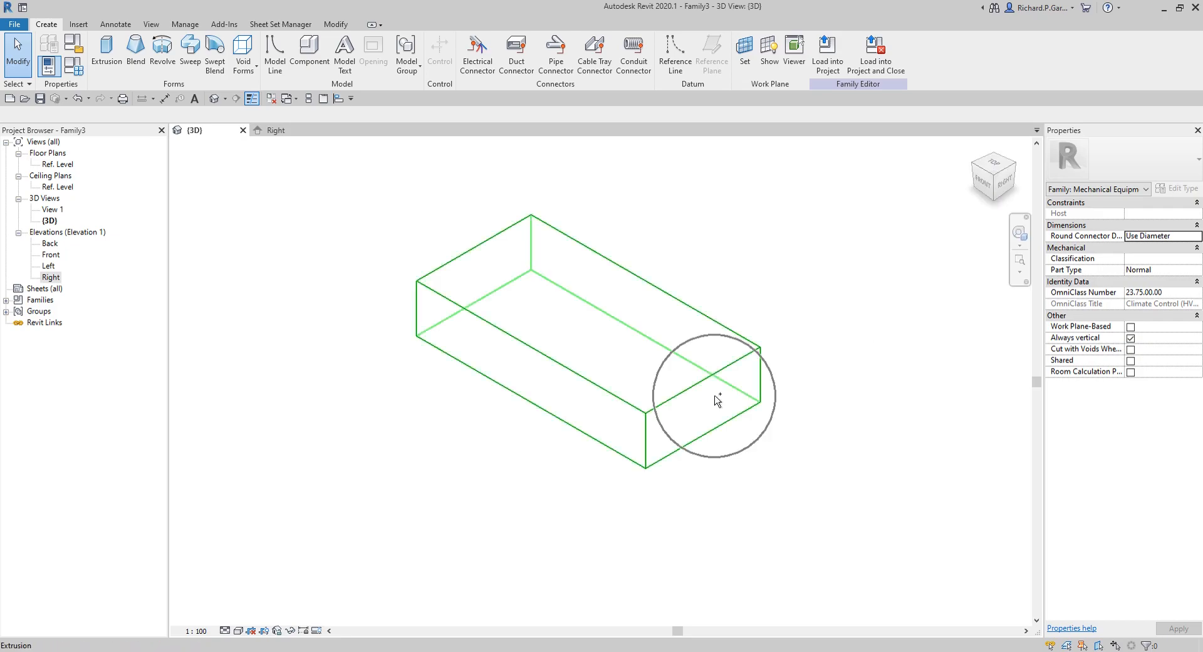
- In the Right elevation, start an extrusion and sketch a 200 by 200 rectangle between the intersections of the inner outlet reference planes
double_click(53, 278)
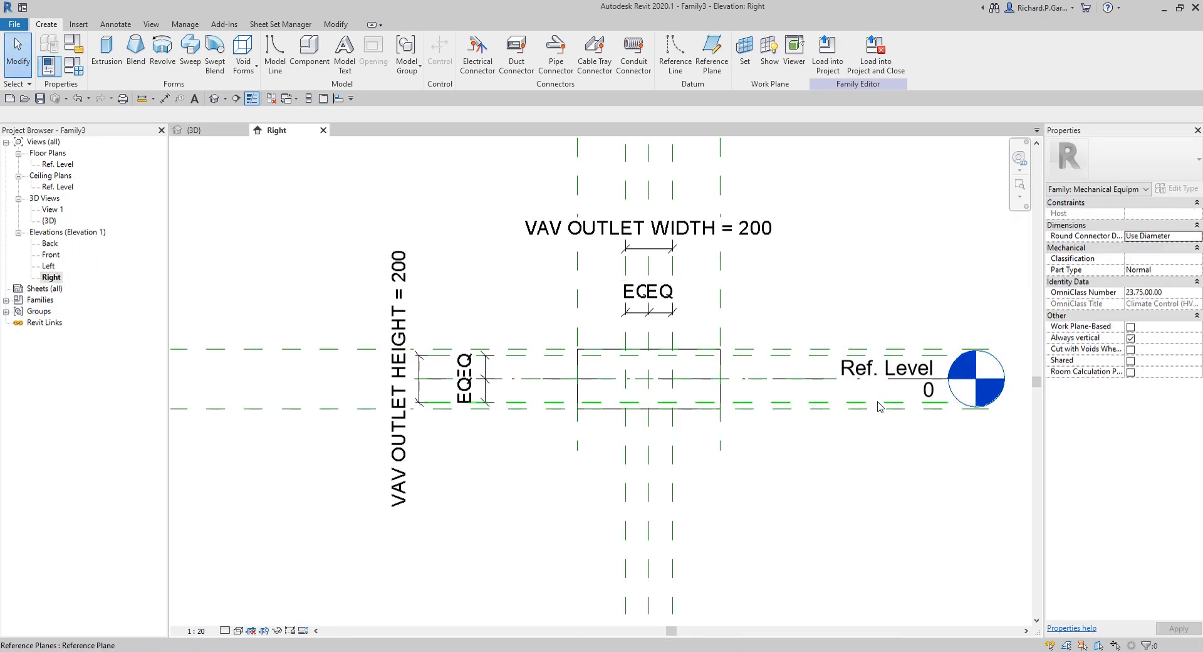
scroll(678, 344, up, 3)
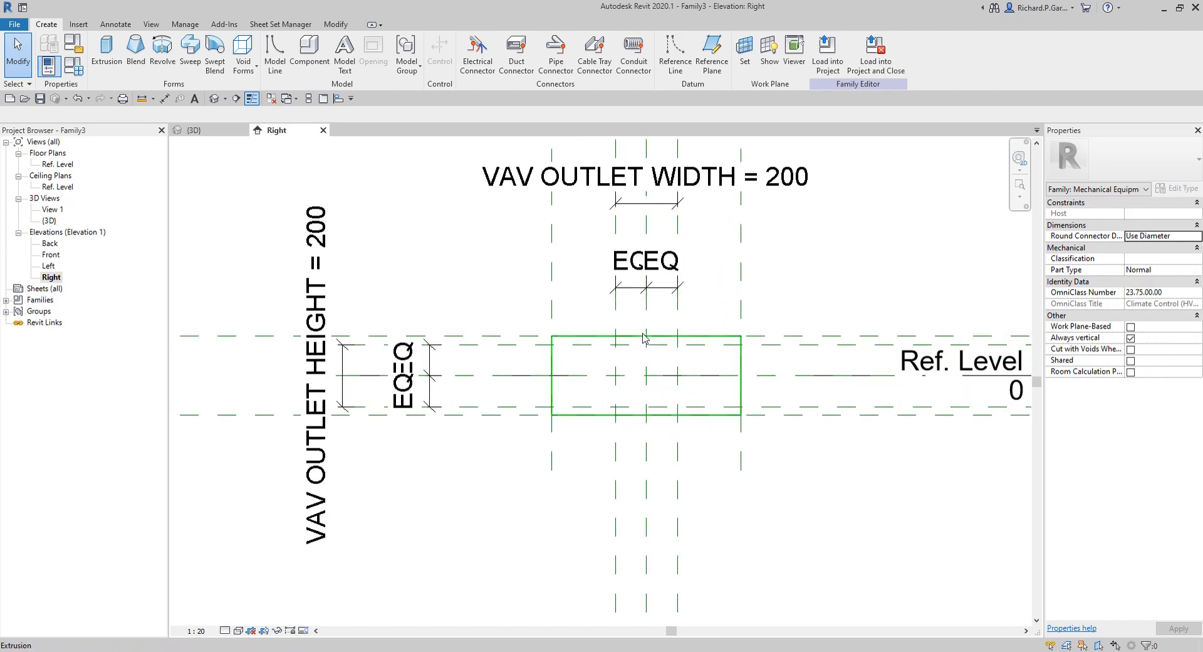
middle_drag(677, 344, 652, 304)
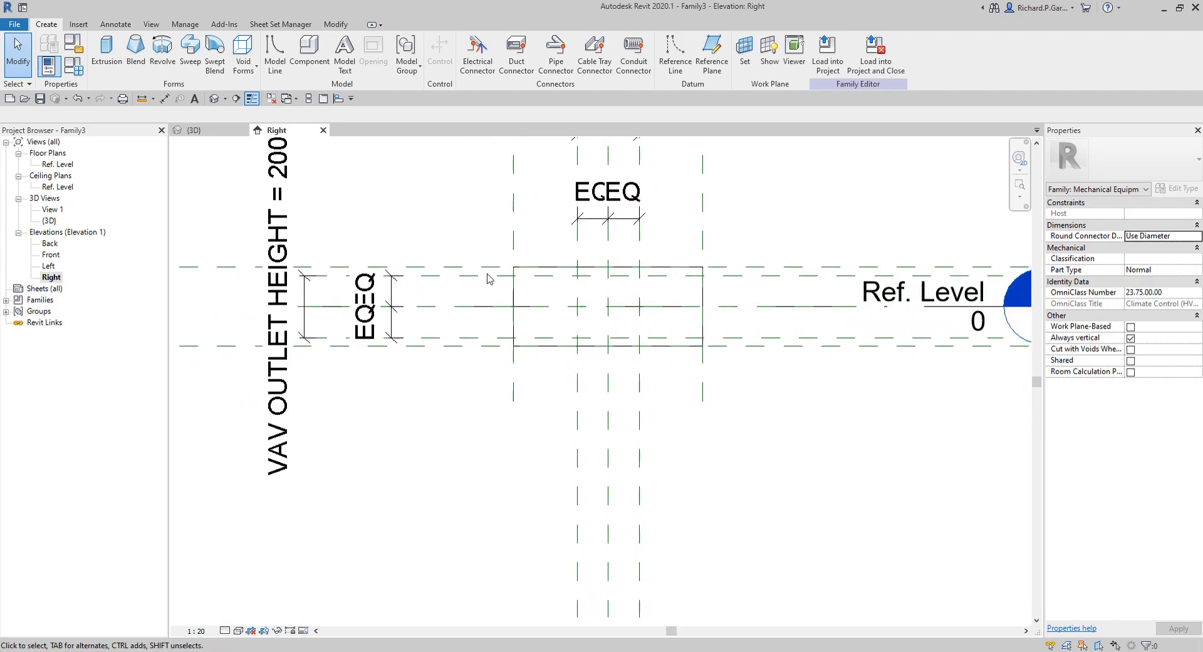
click(105, 55)
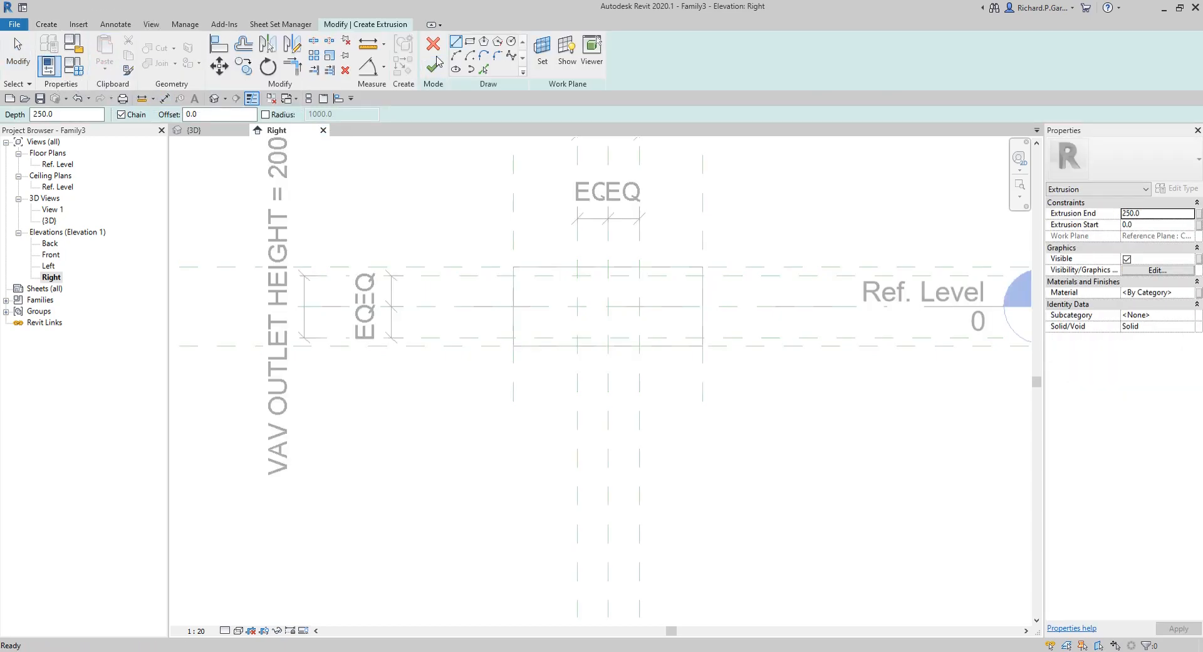
click(470, 42)
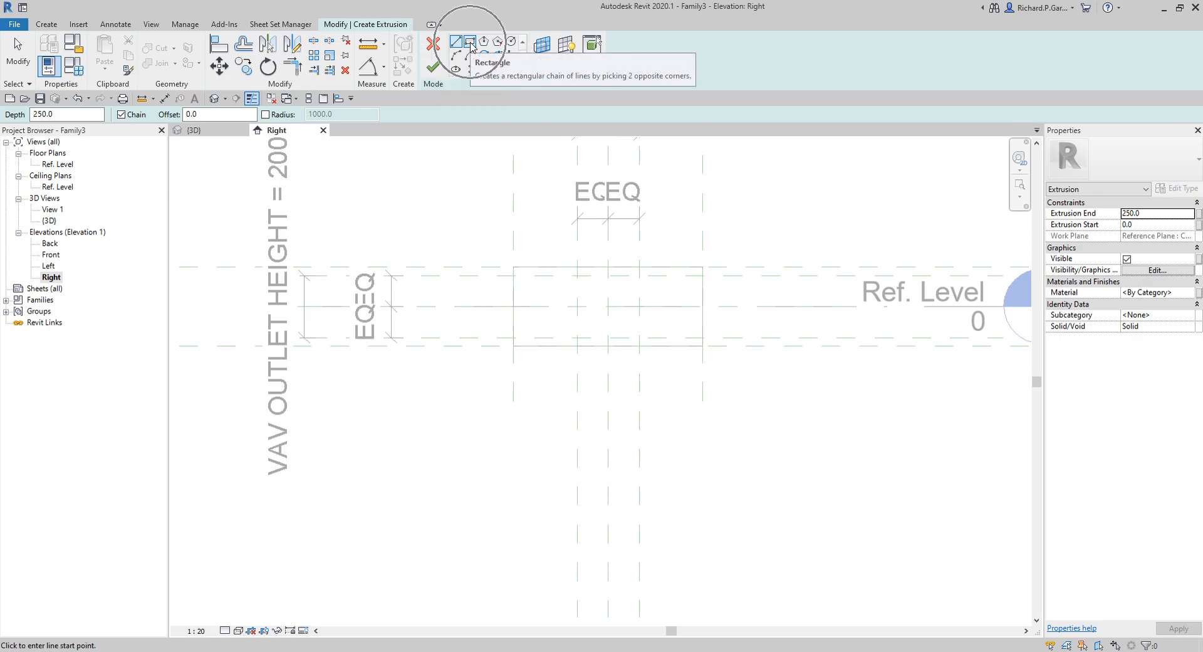
click(577, 273)
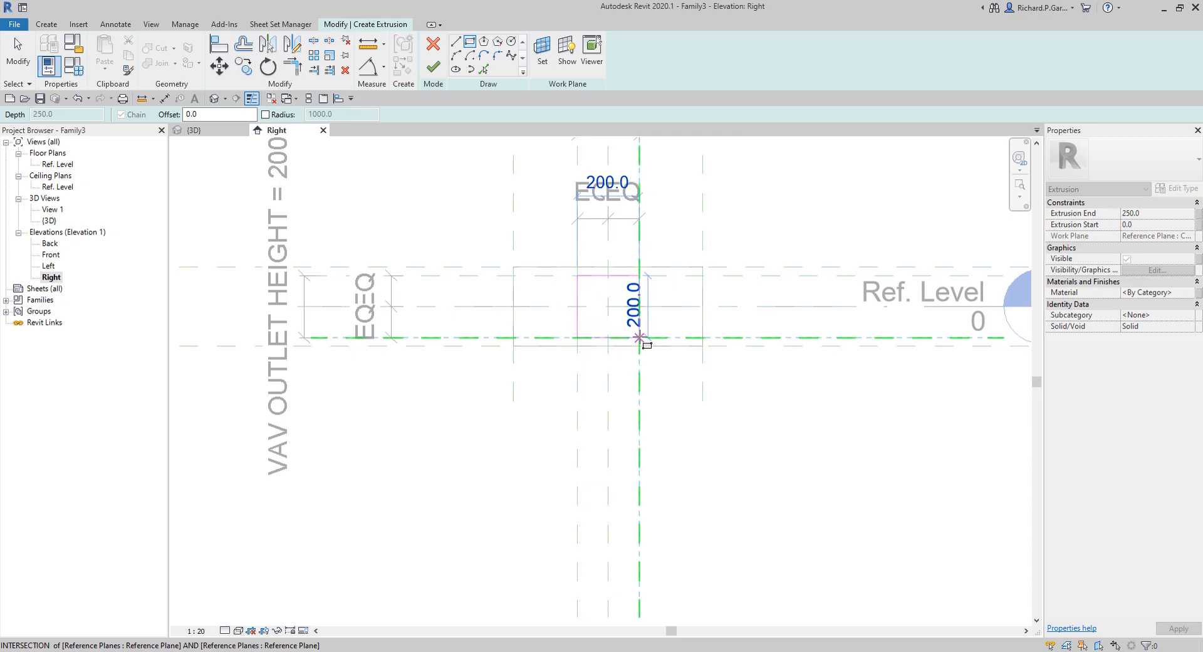
click(639, 337)
click(18, 53)
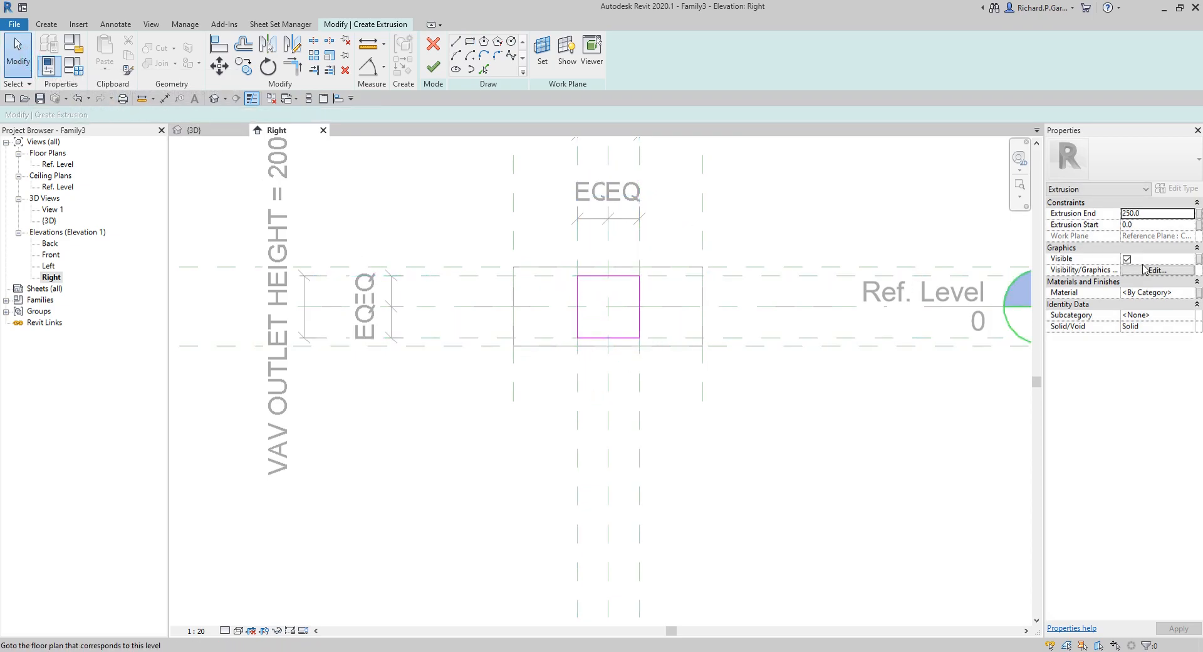
- Set the outlet extrusion's start to 610 and its end to 660, and finish the extrusion
click(1142, 227)
click(1147, 224)
text(610)
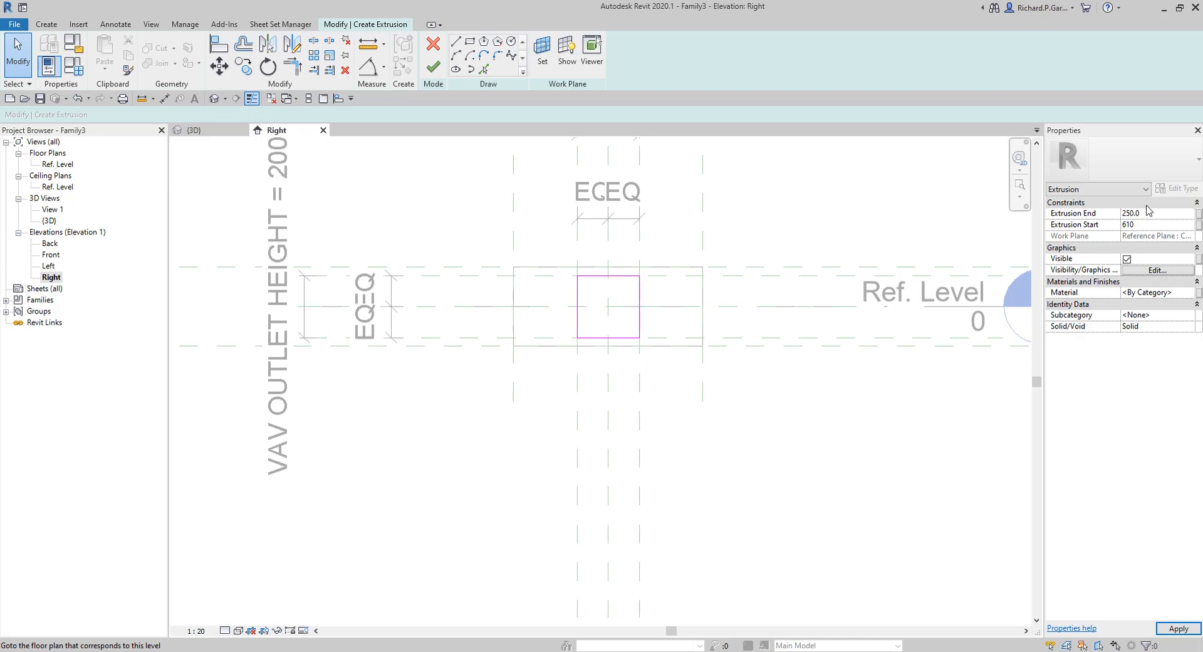
click(1153, 212)
text(660)
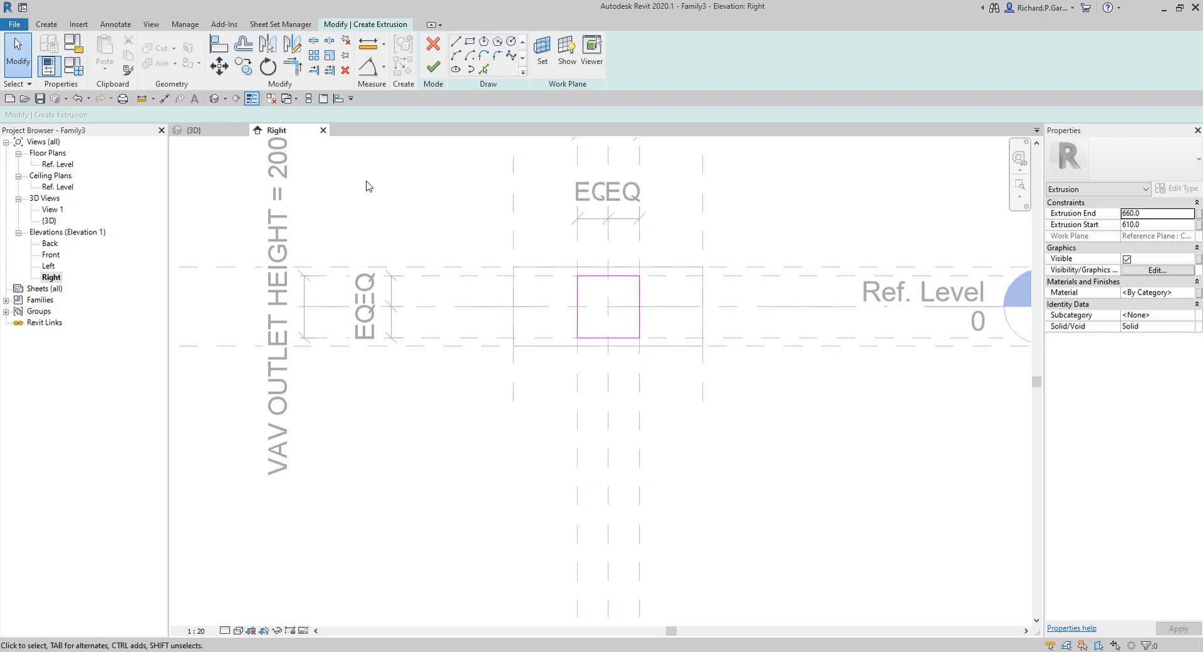
click(433, 67)
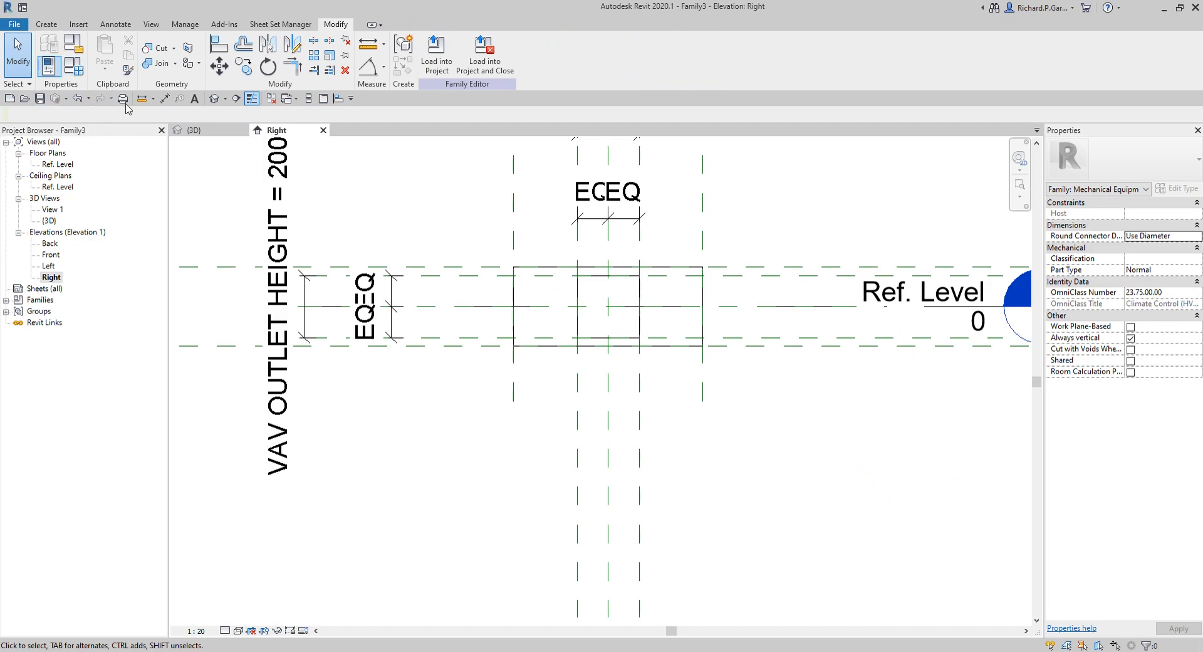
- Examine the outlet extrusion on the box's end face in the default 3D view, including its depth and its start and end offsets
click(211, 98)
click(920, 324)
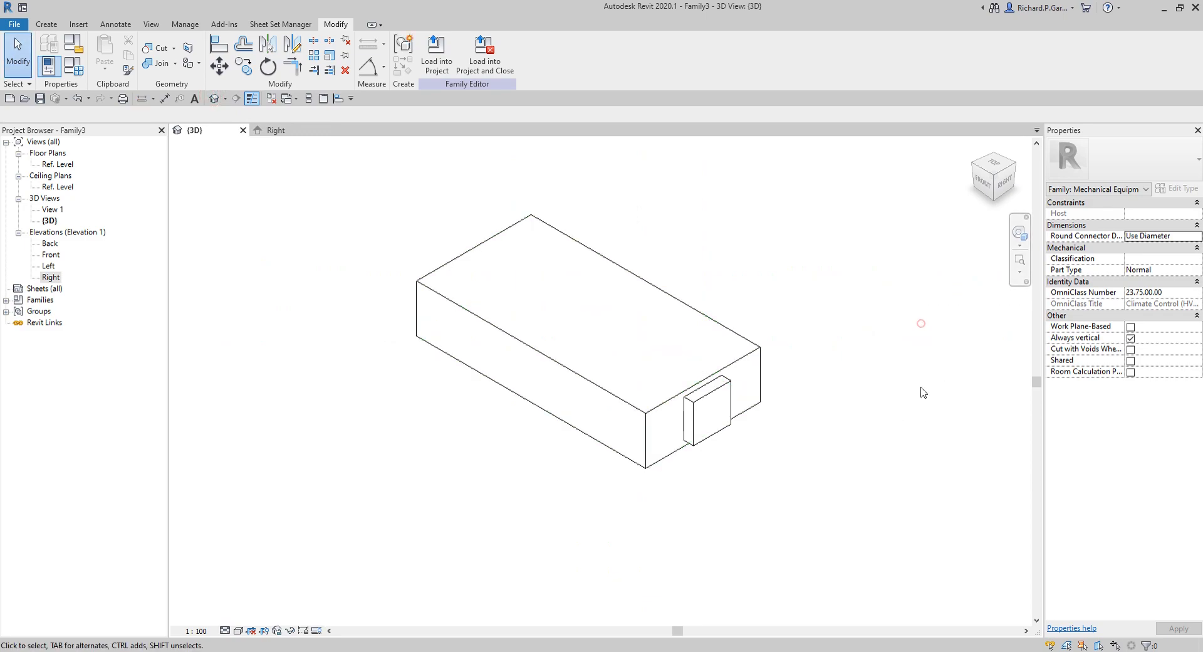
scroll(837, 469, up, 1)
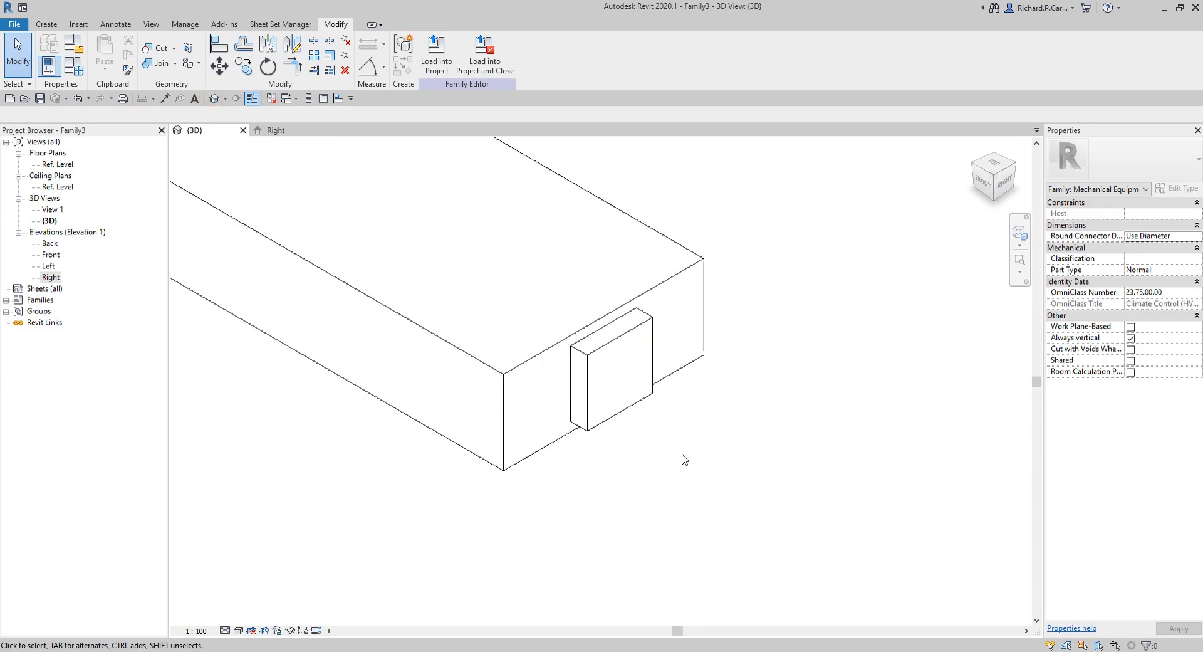
click(615, 411)
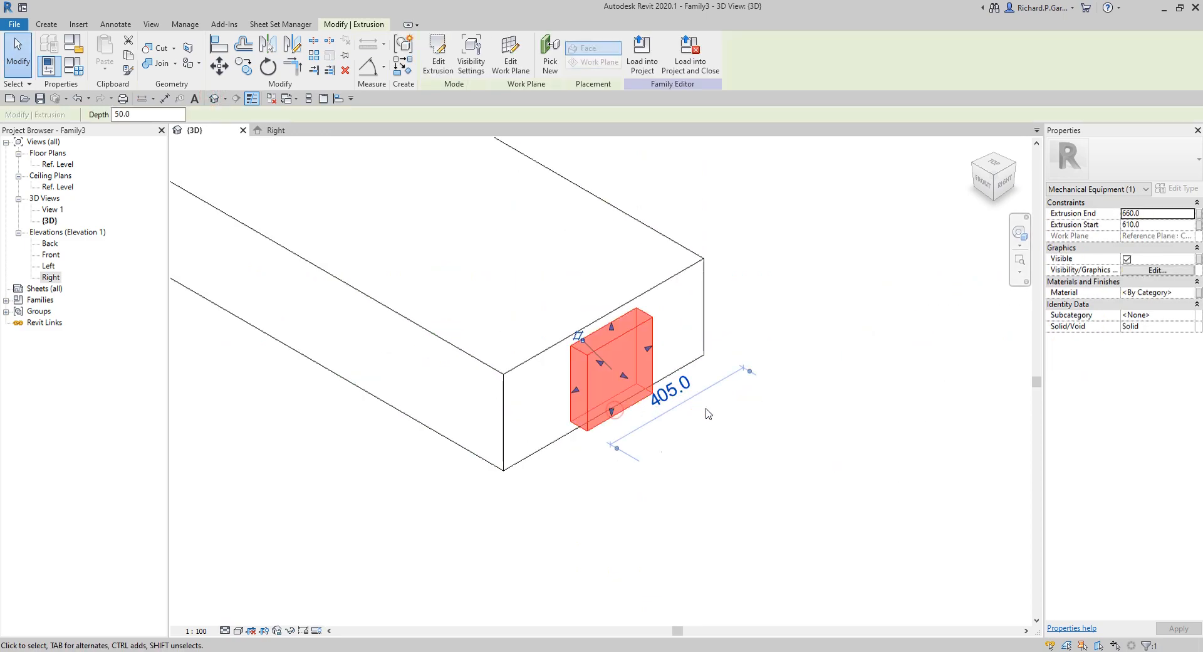
click(138, 114)
click(1120, 215)
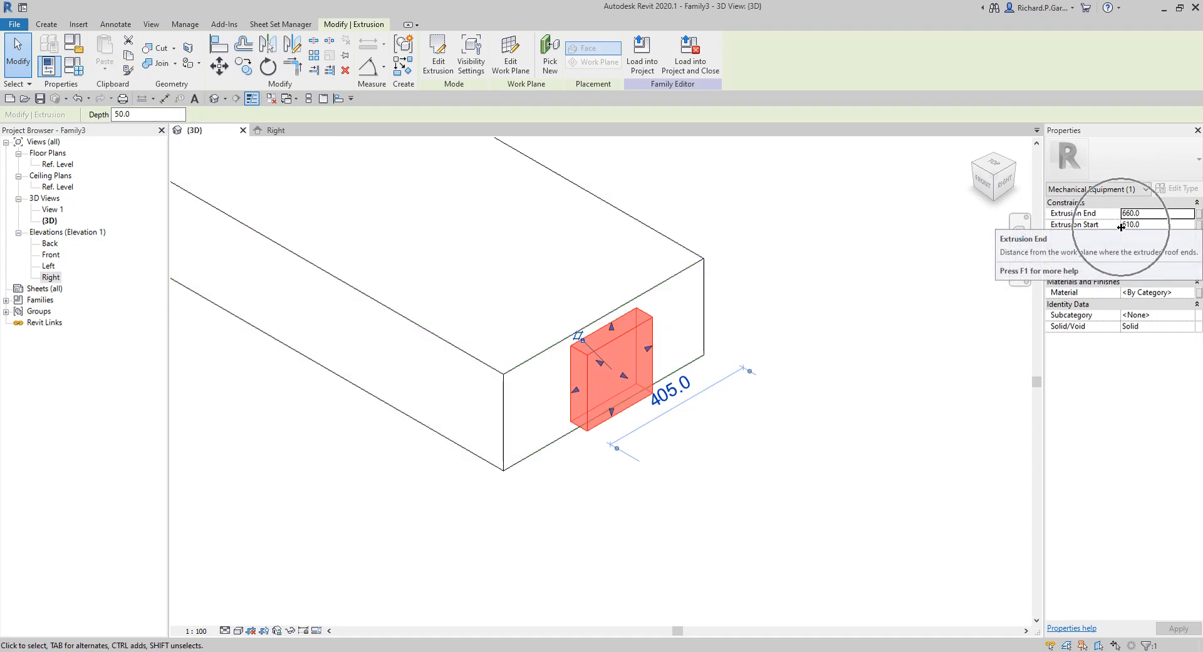
click(837, 315)
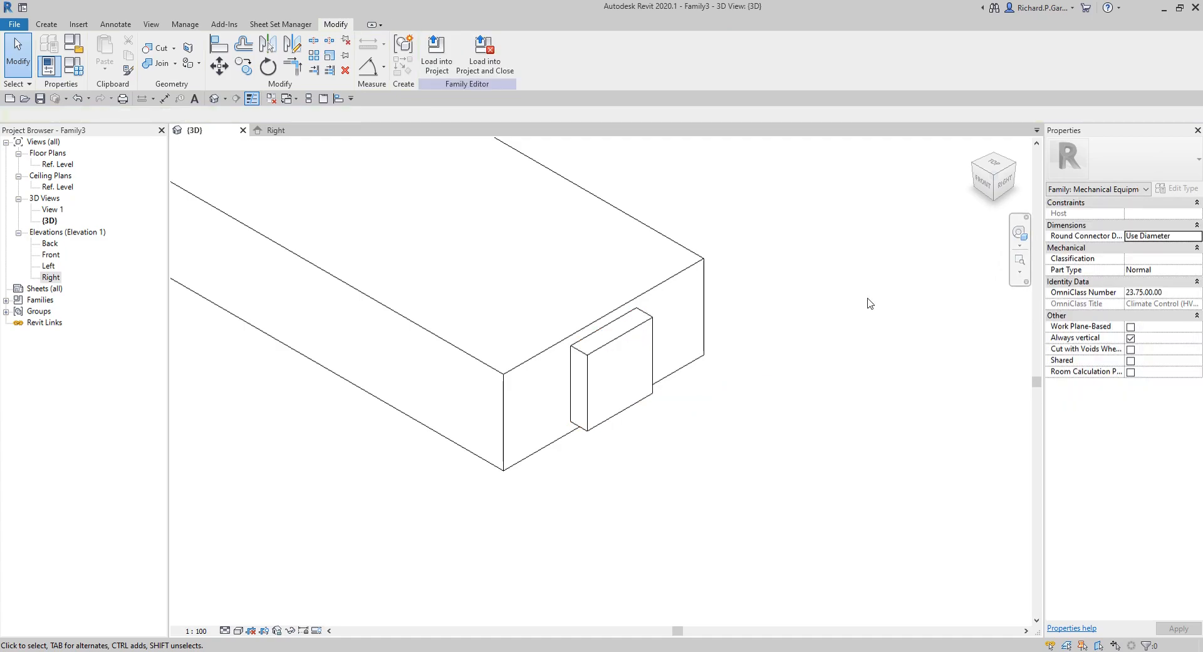
scroll(823, 271, down, 5)
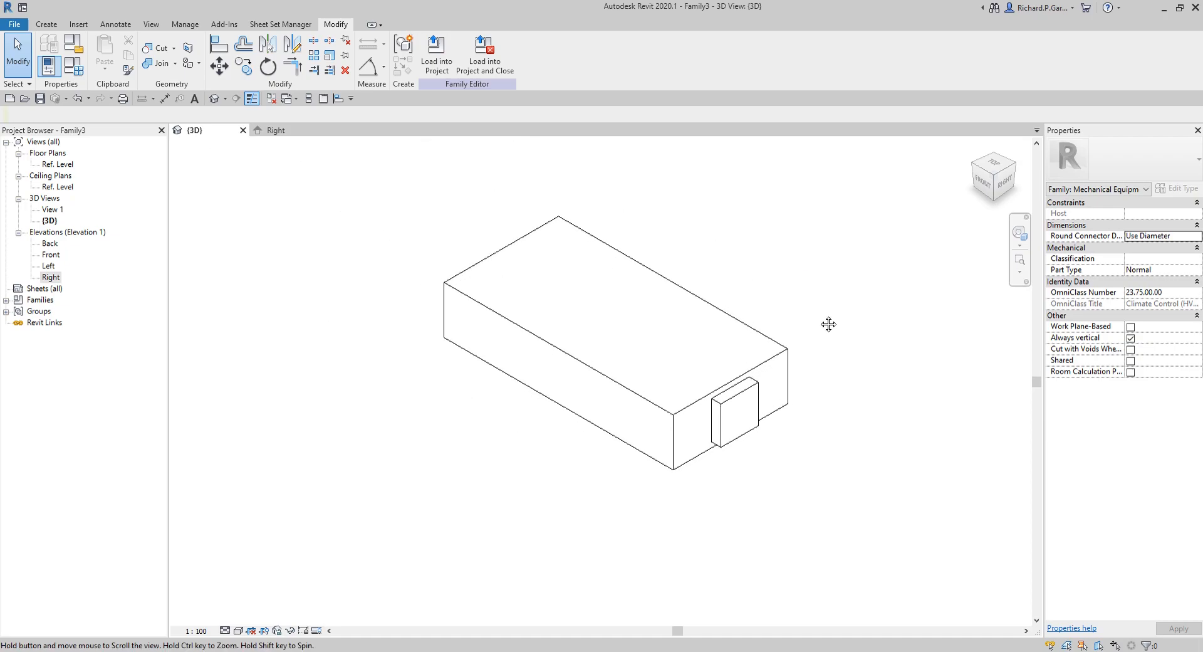
scroll(817, 294, up, 1)
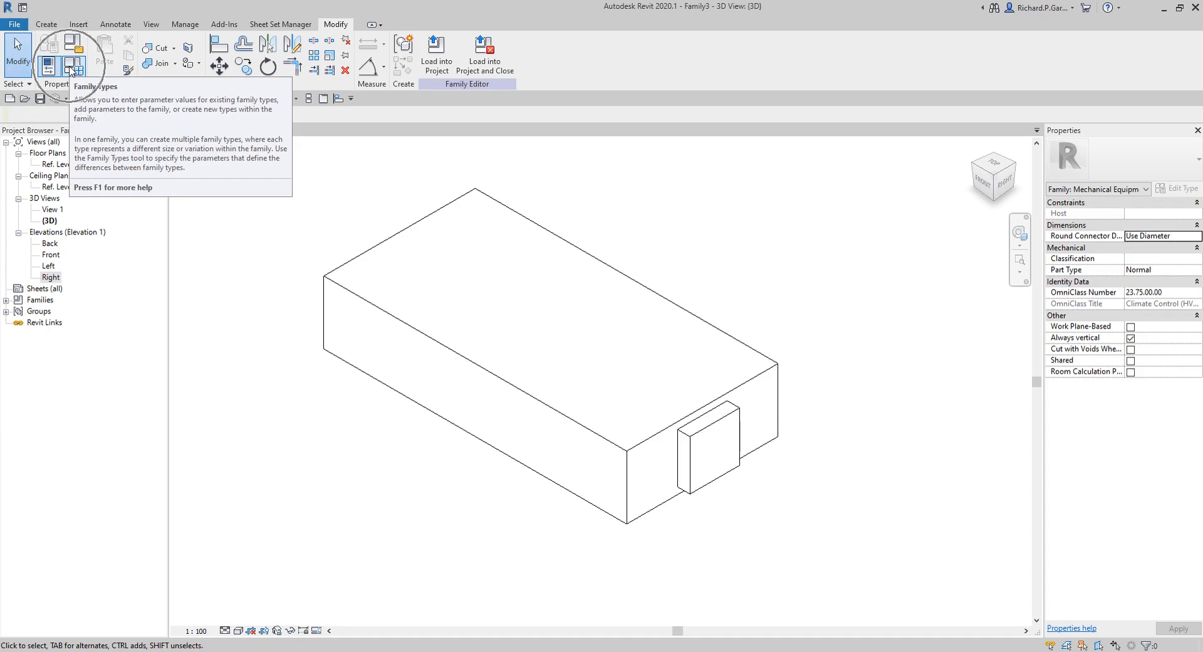
- While adding a shared parameter to the family types, delete the misspelled VAV INLET DAIMETER from the MECHANICAL VAV BOX parameter group
click(71, 67)
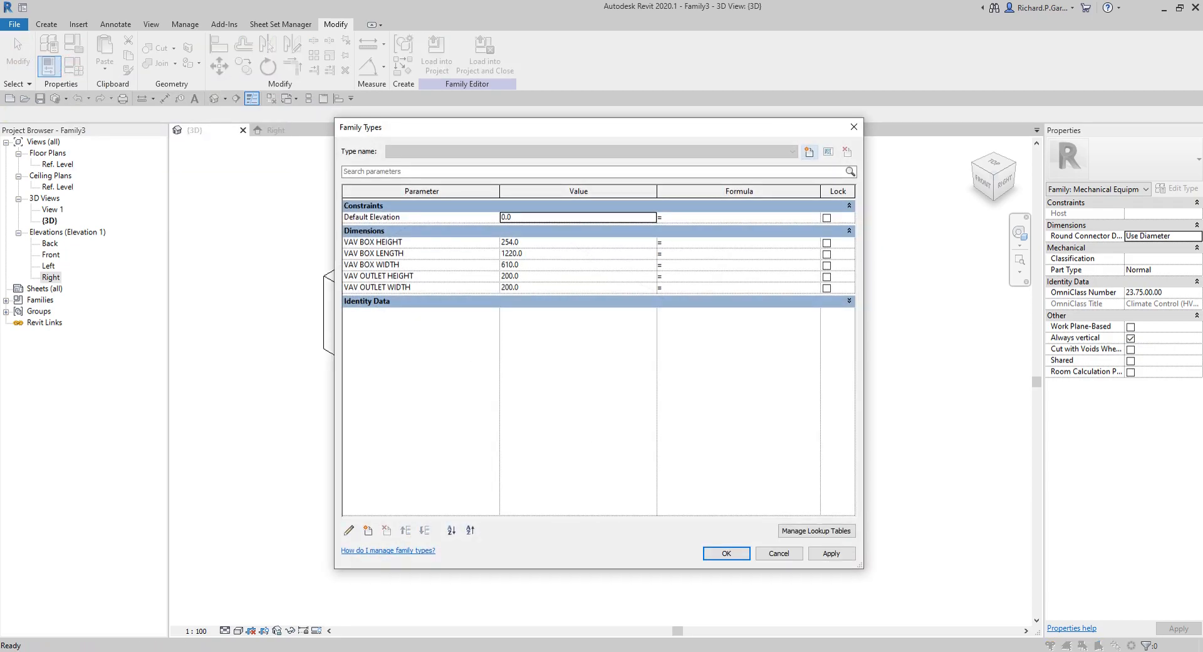
click(808, 153)
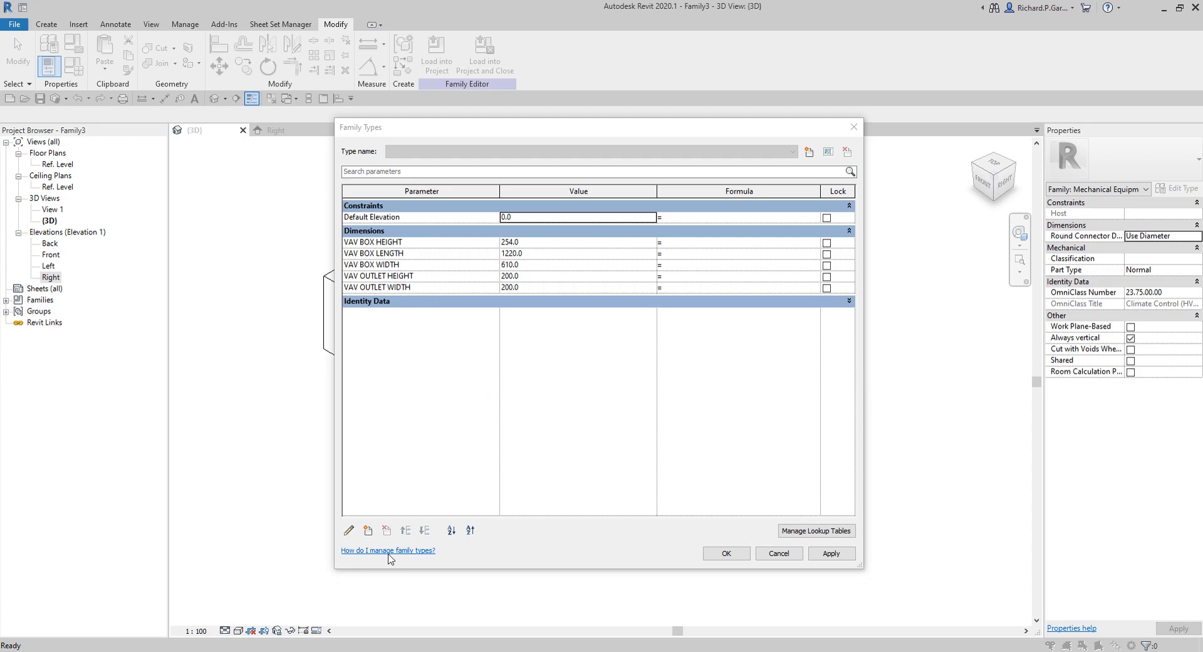
click(369, 533)
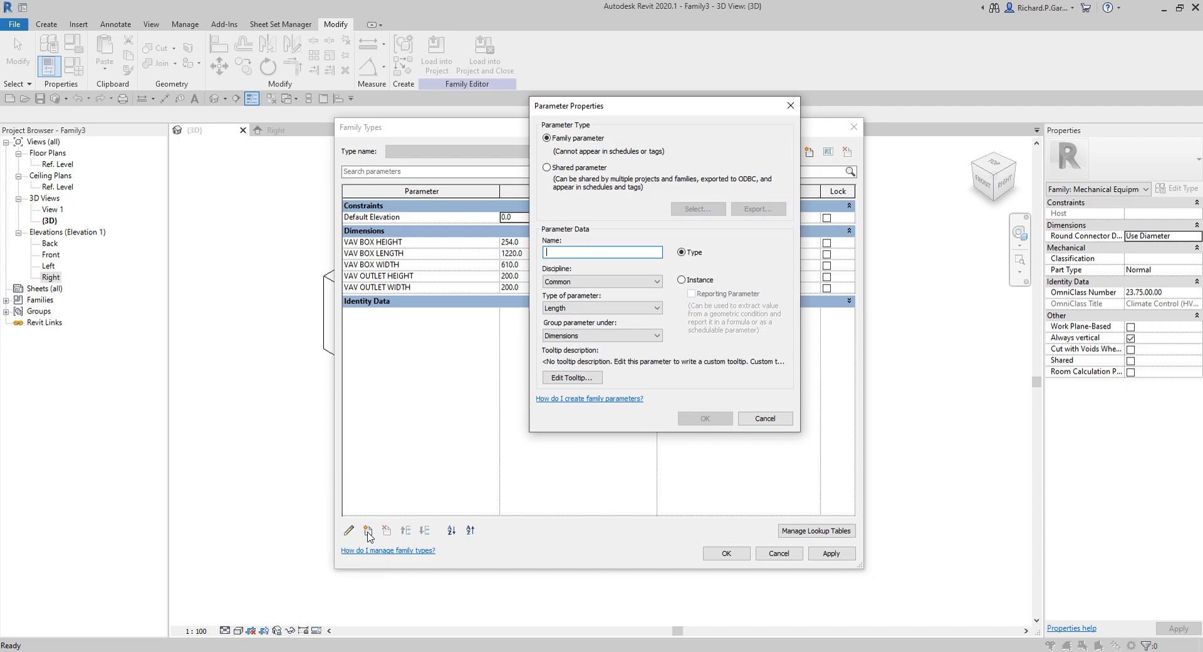
click(547, 168)
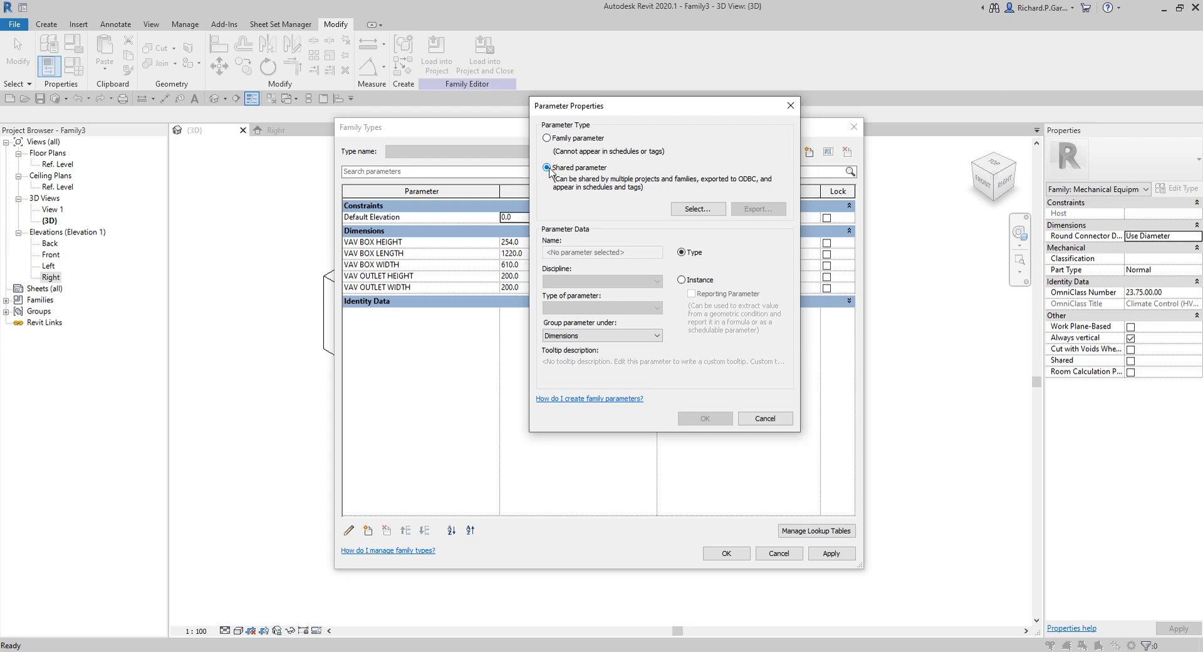
click(689, 210)
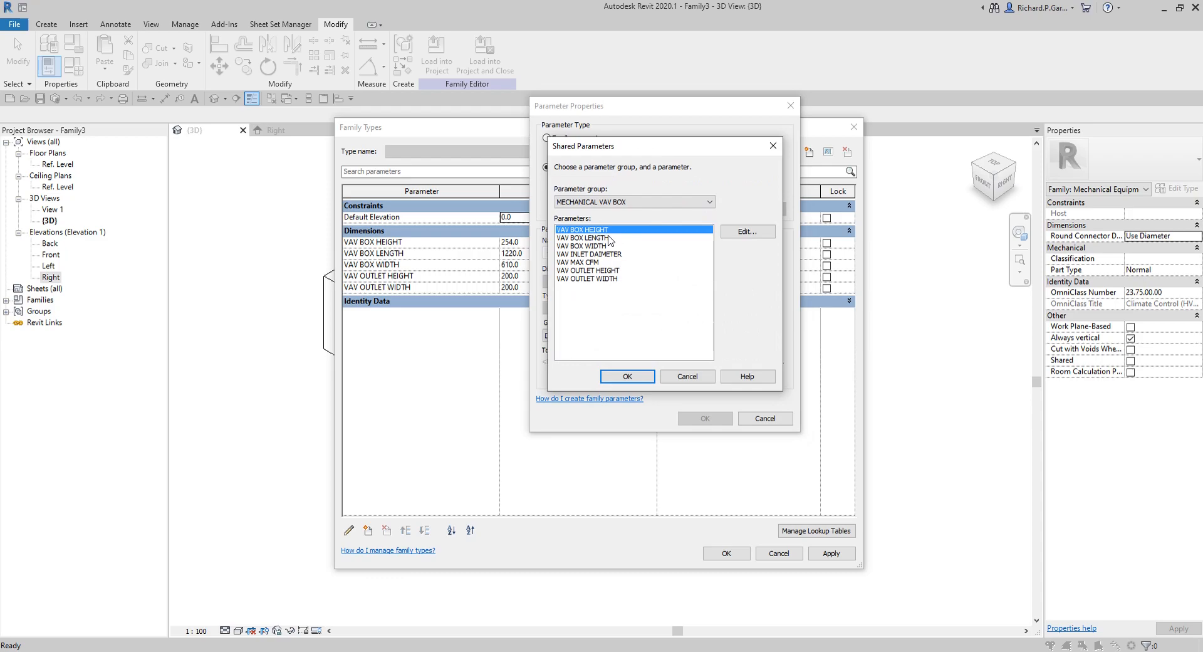
click(586, 254)
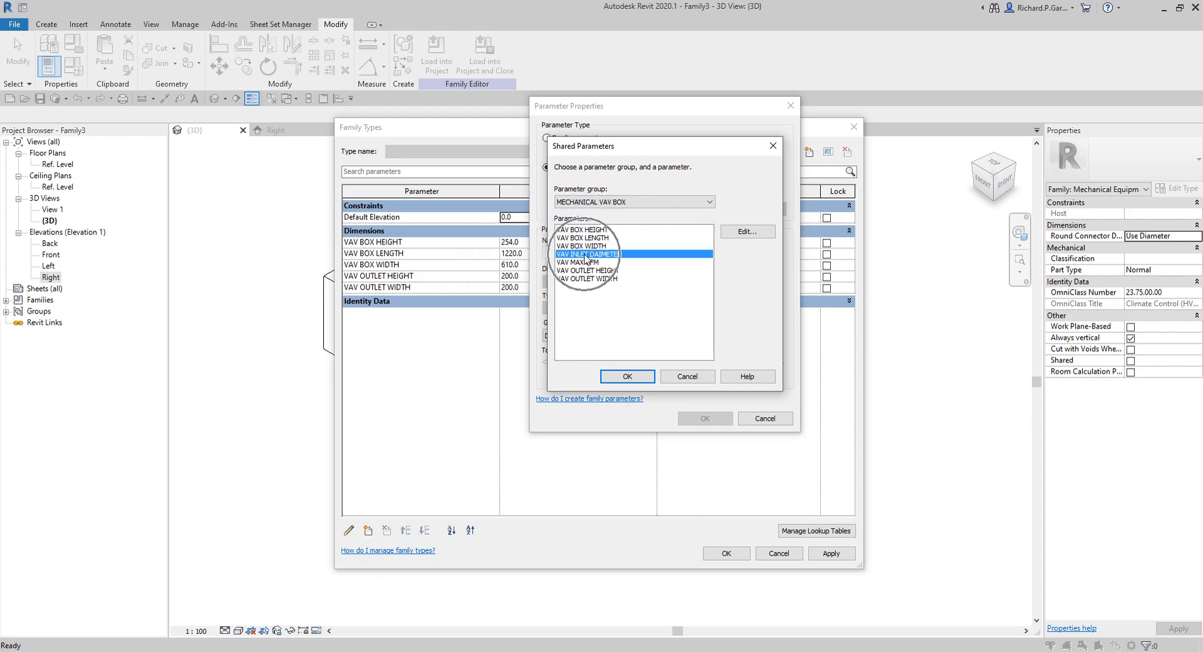
click(748, 233)
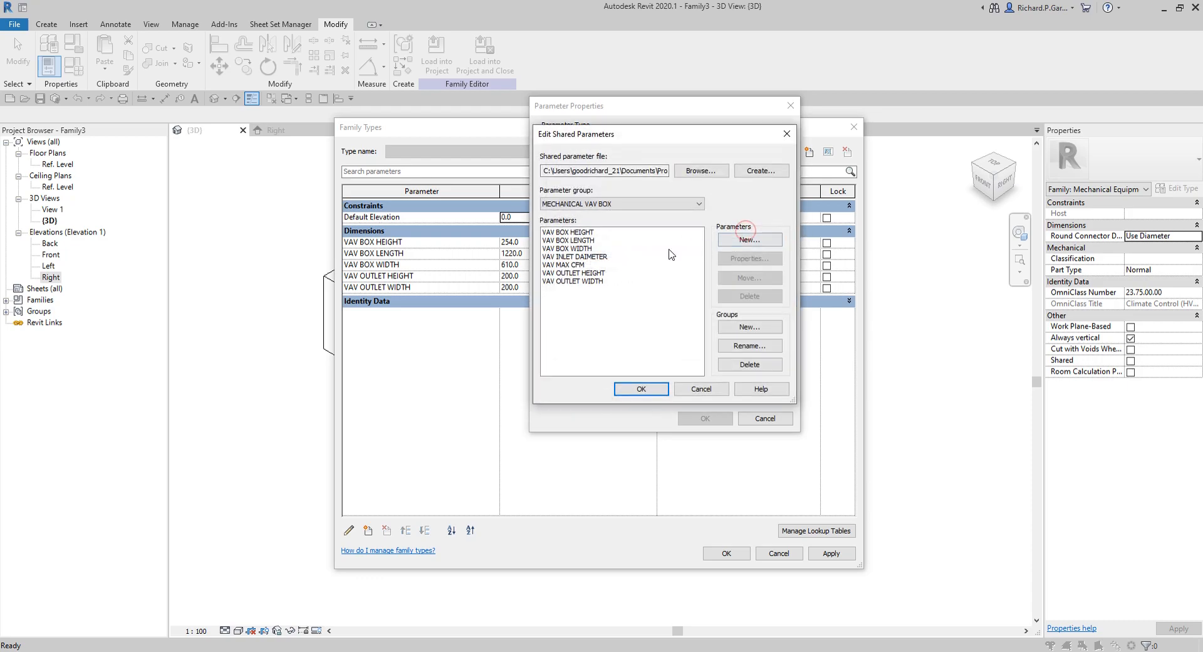
click(594, 257)
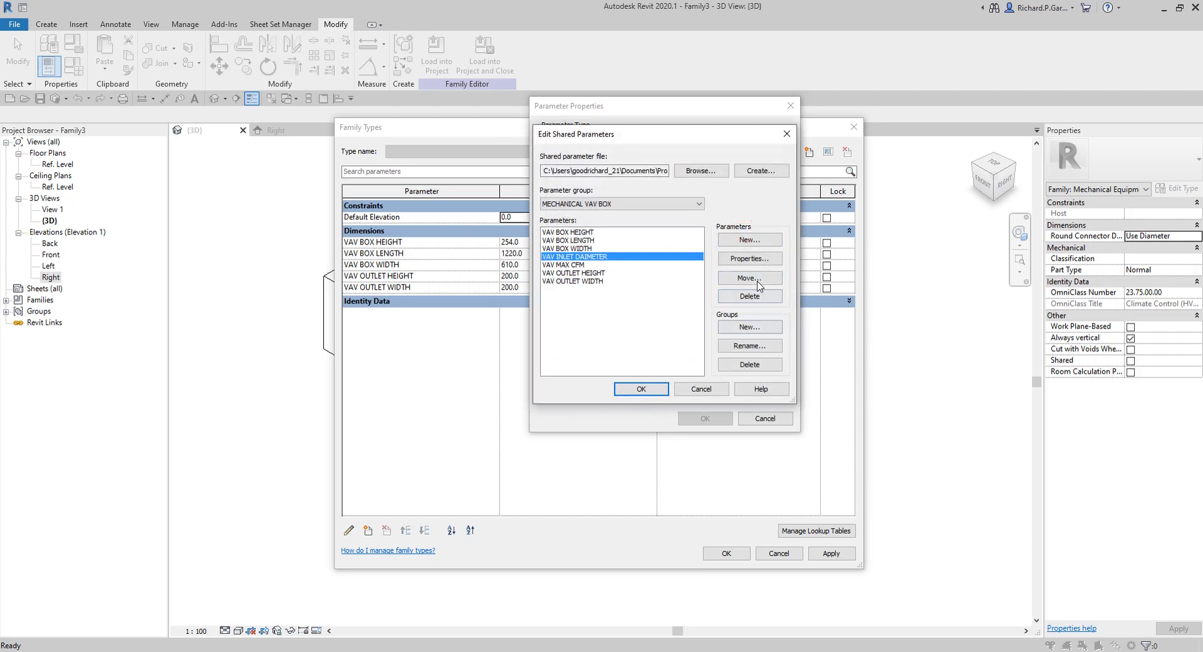
click(750, 260)
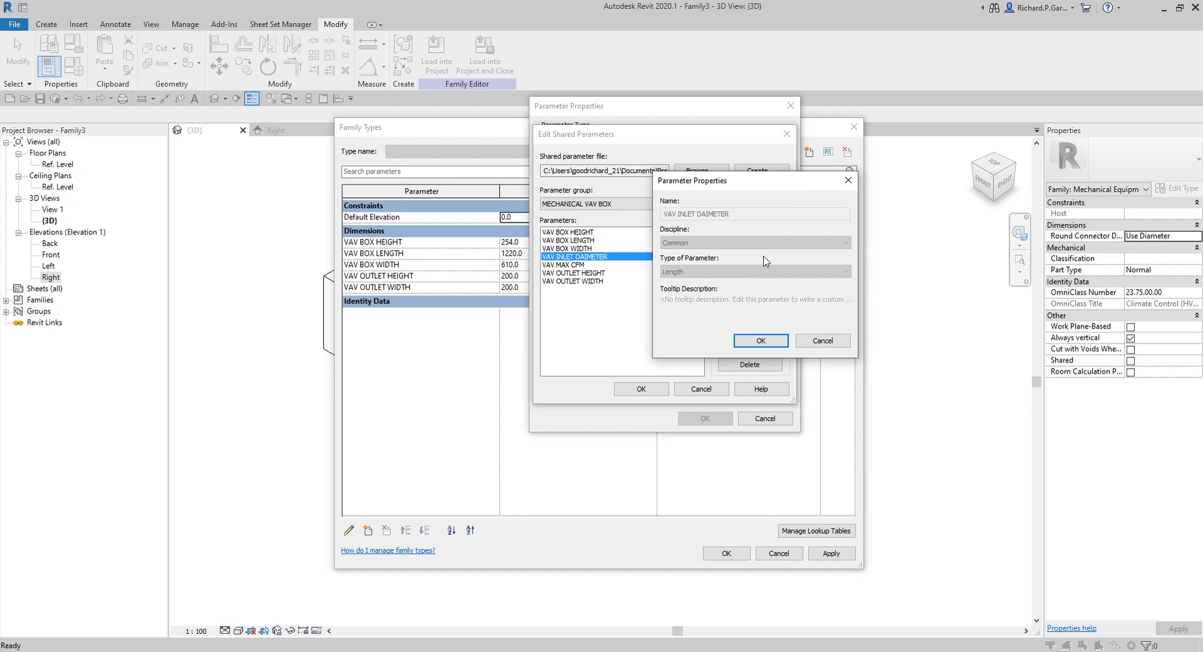
click(763, 343)
click(751, 297)
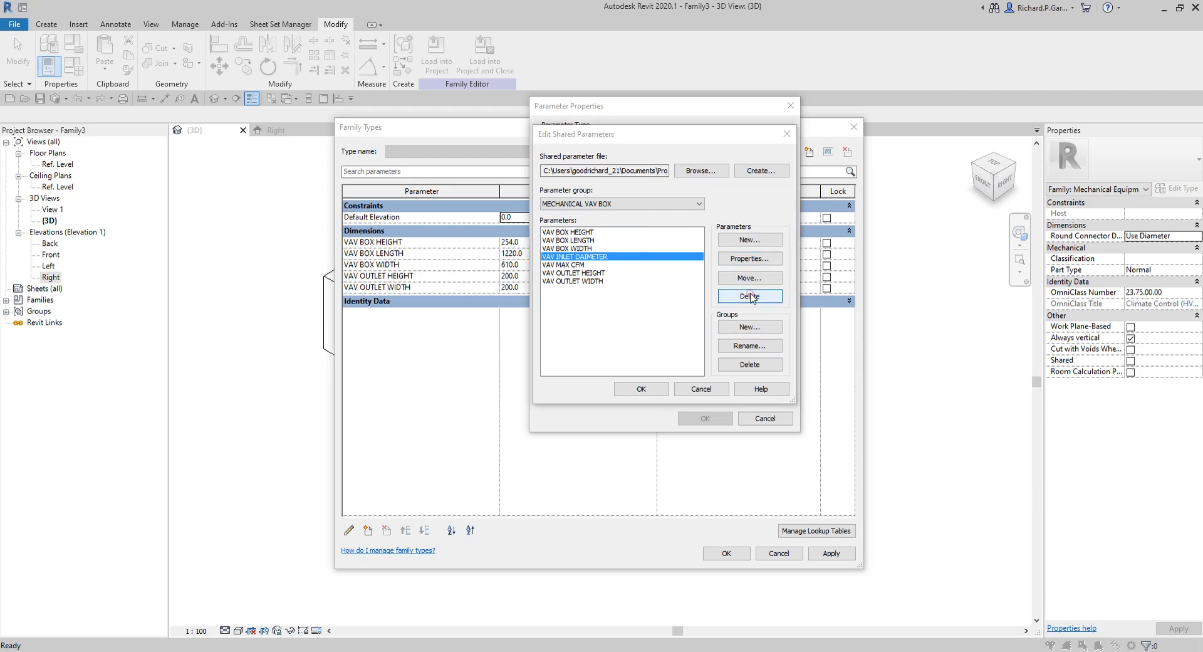
click(631, 382)
click(634, 386)
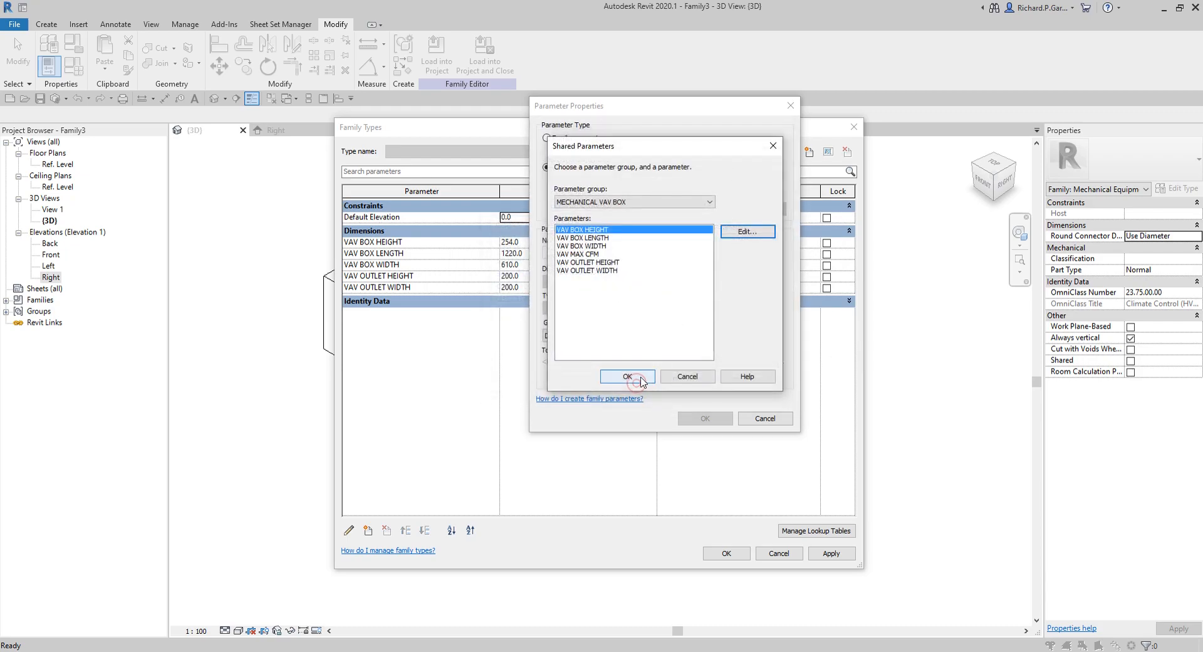
- Create a shared Length parameter named VAV INLET DIAMETER in the MECHANICAL VAV BOX group and save the shared parameter changes
click(747, 231)
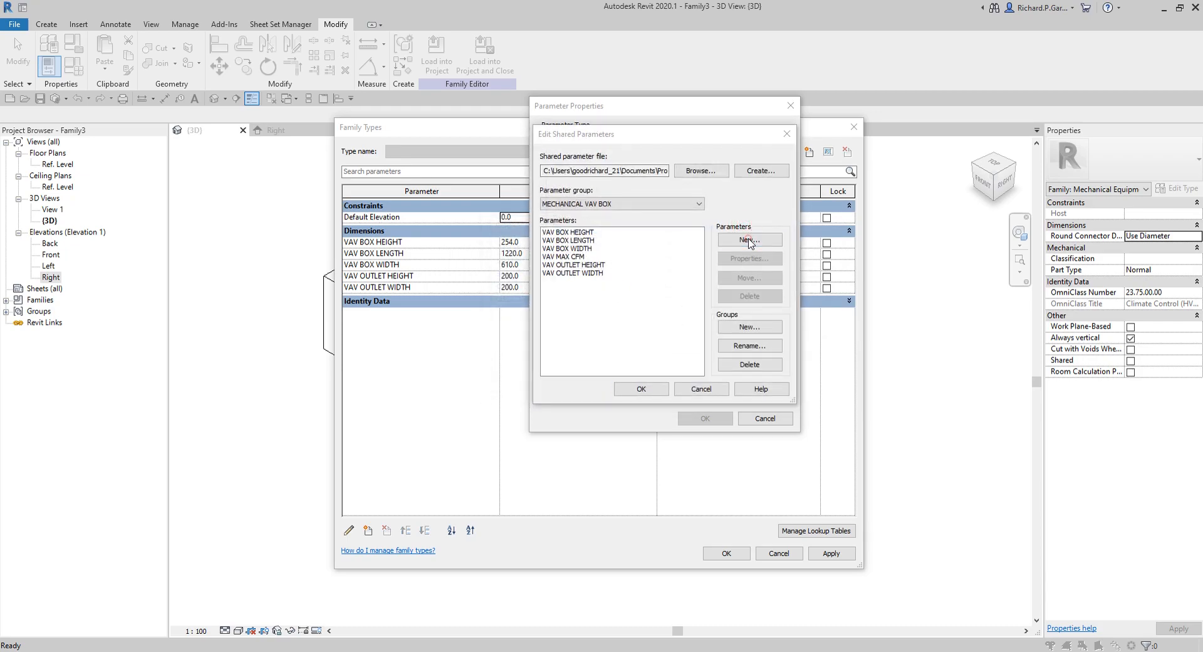
click(748, 237)
text(VAV INLET DIAMETER)
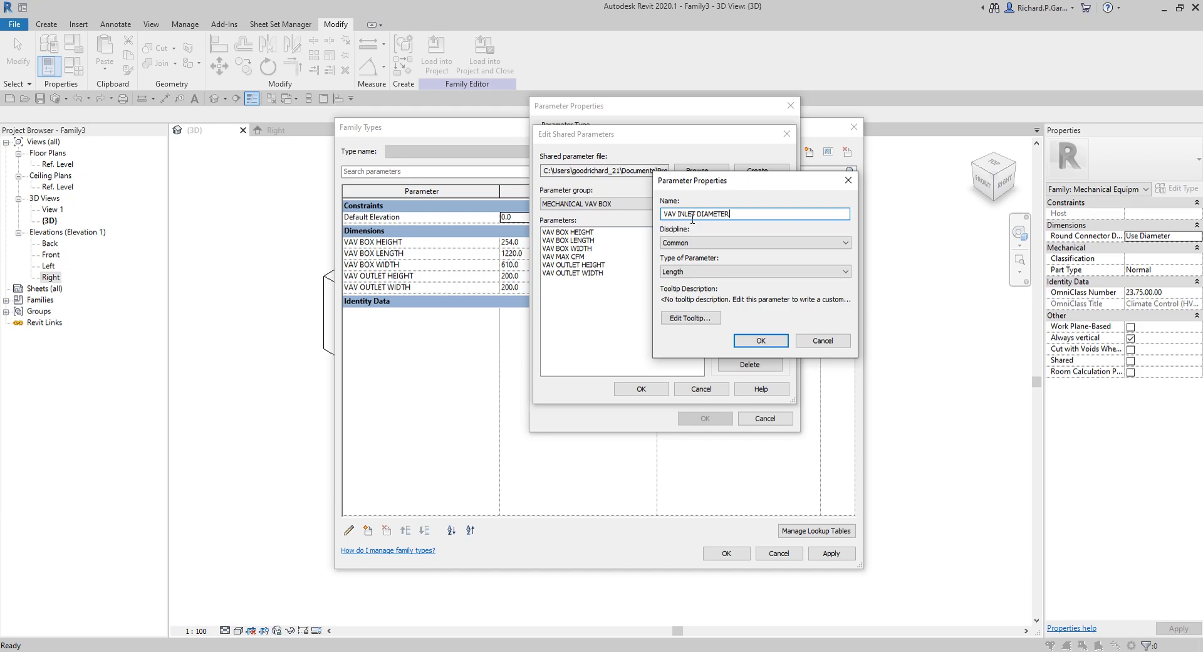
click(750, 340)
key(ctrl)
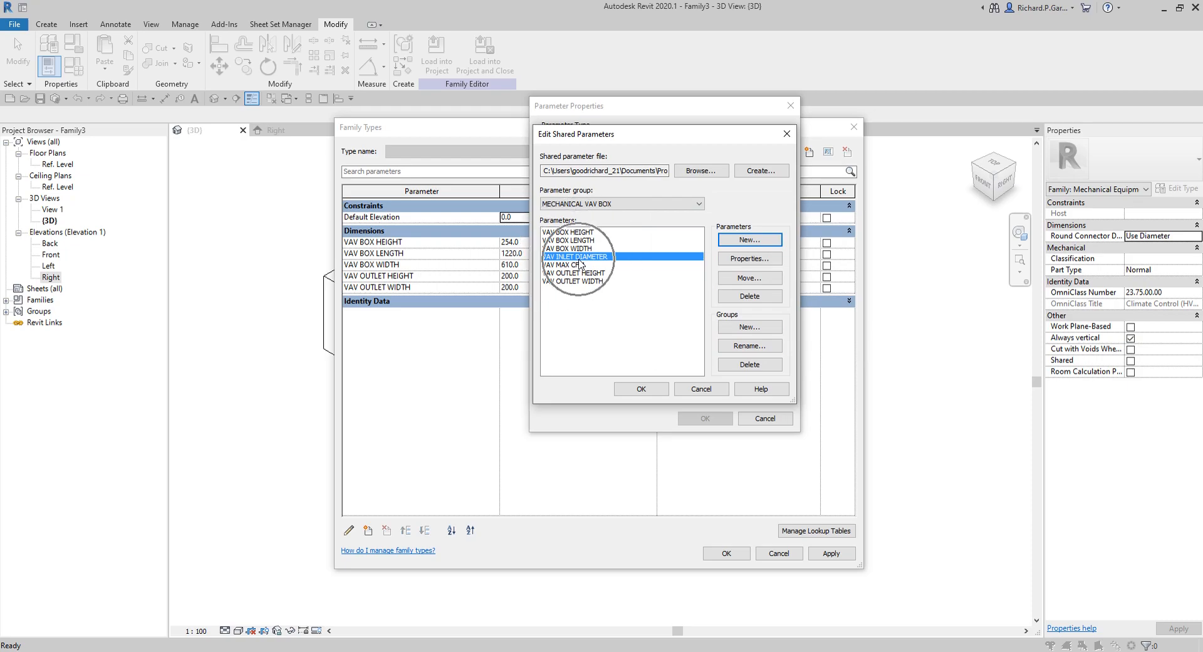
key(ctrl)
click(653, 391)
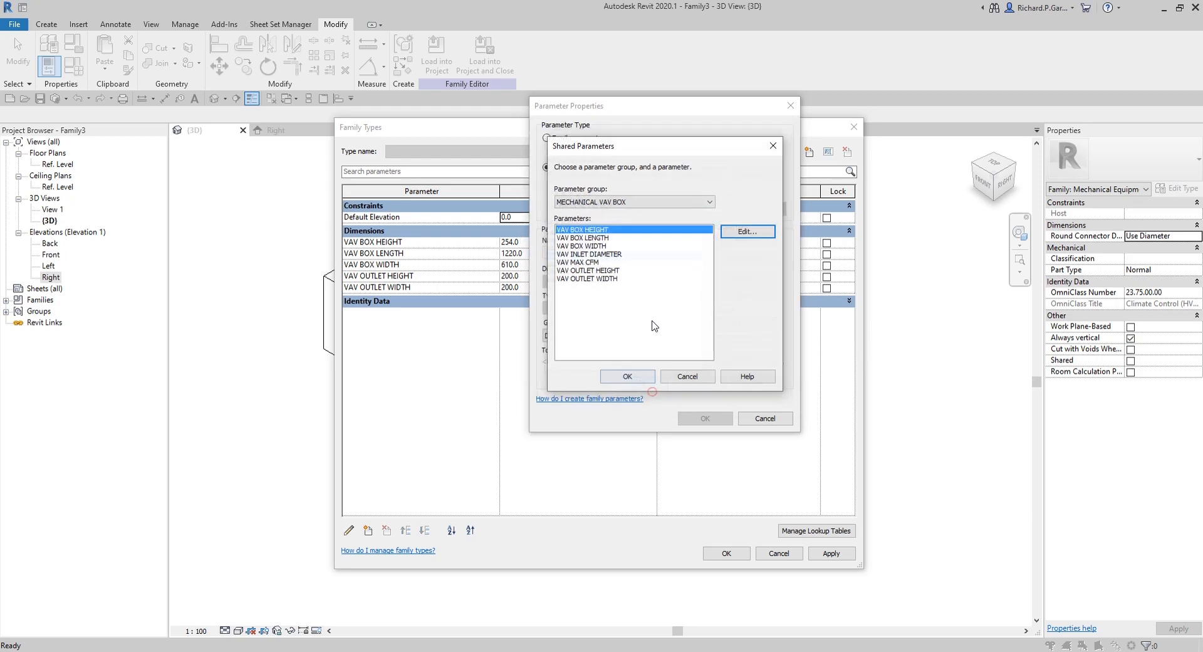
- Add the shared VAV INLET DIAMETER to the family as a type parameter under Dimensions and set its value to 100
click(588, 256)
key(ctrl)
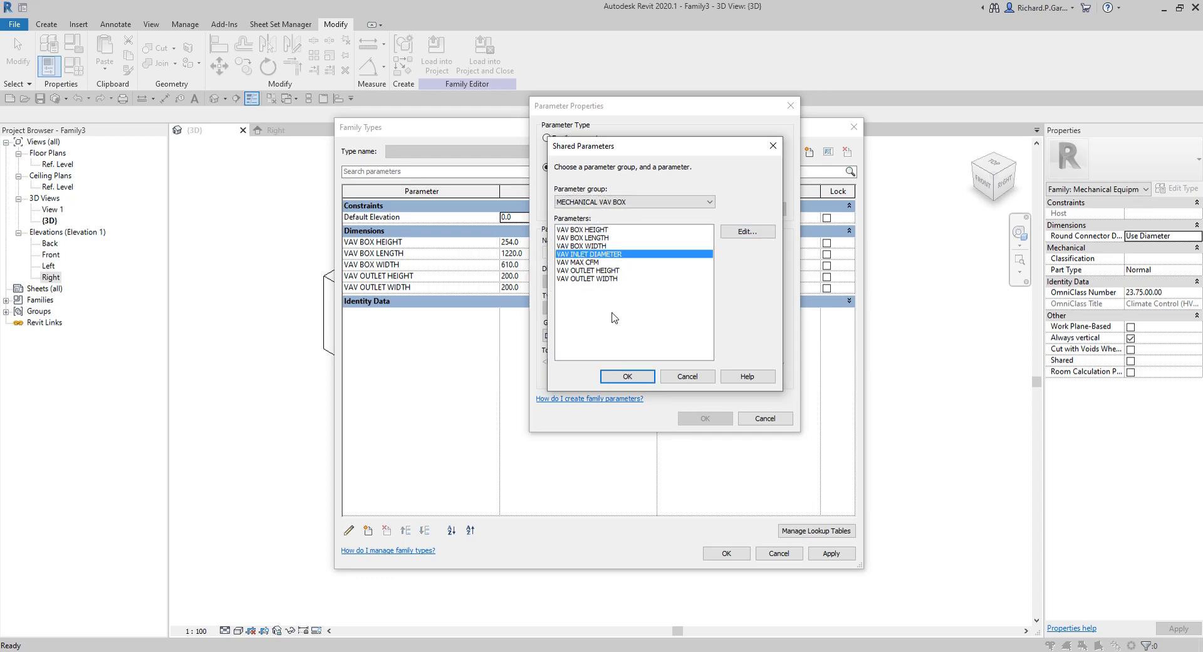
click(627, 376)
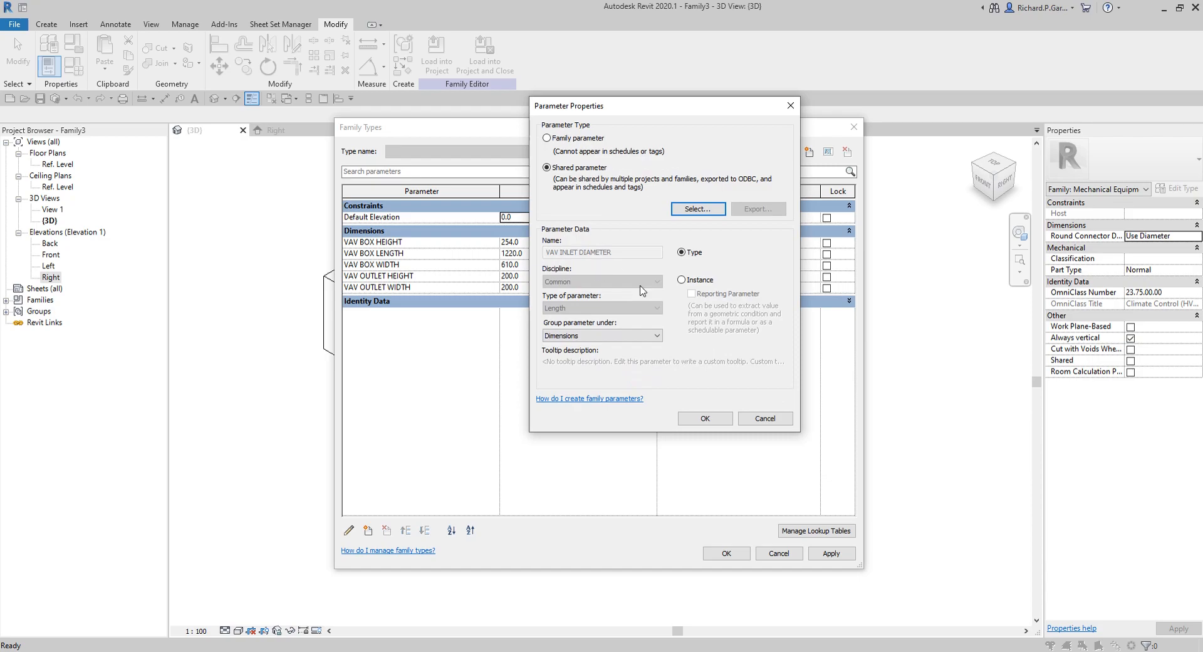
key(ctrl)
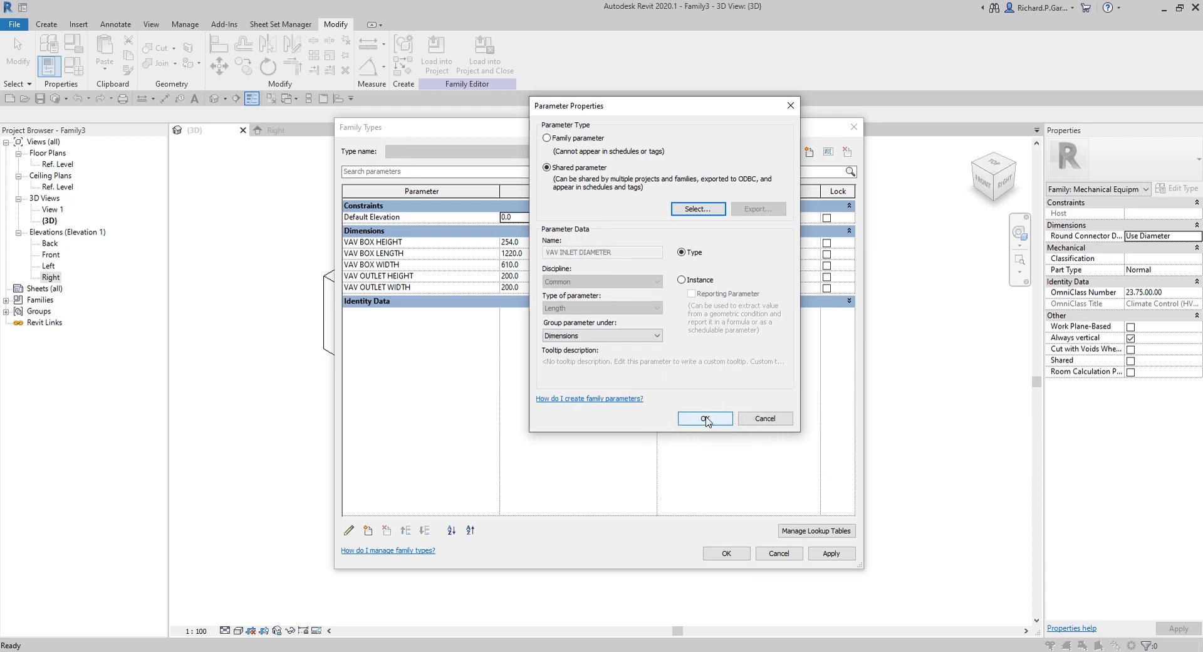
click(704, 418)
key(ctrl)
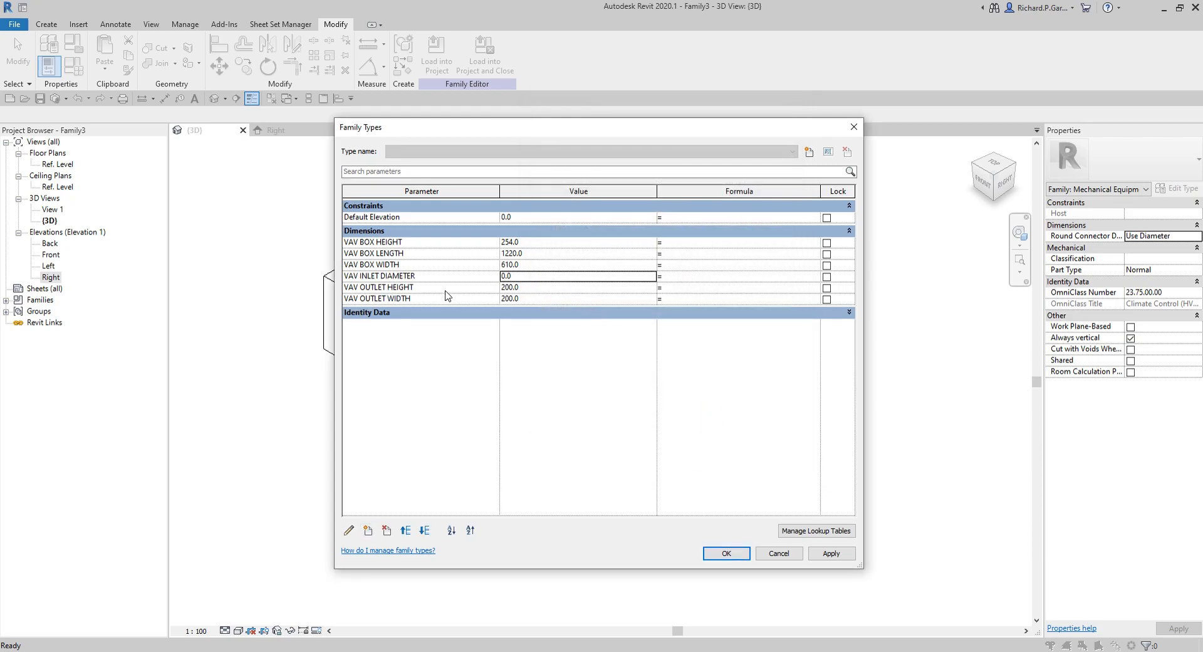
key(ctrl)
click(530, 278)
key(ctrl)
key(ctrl)
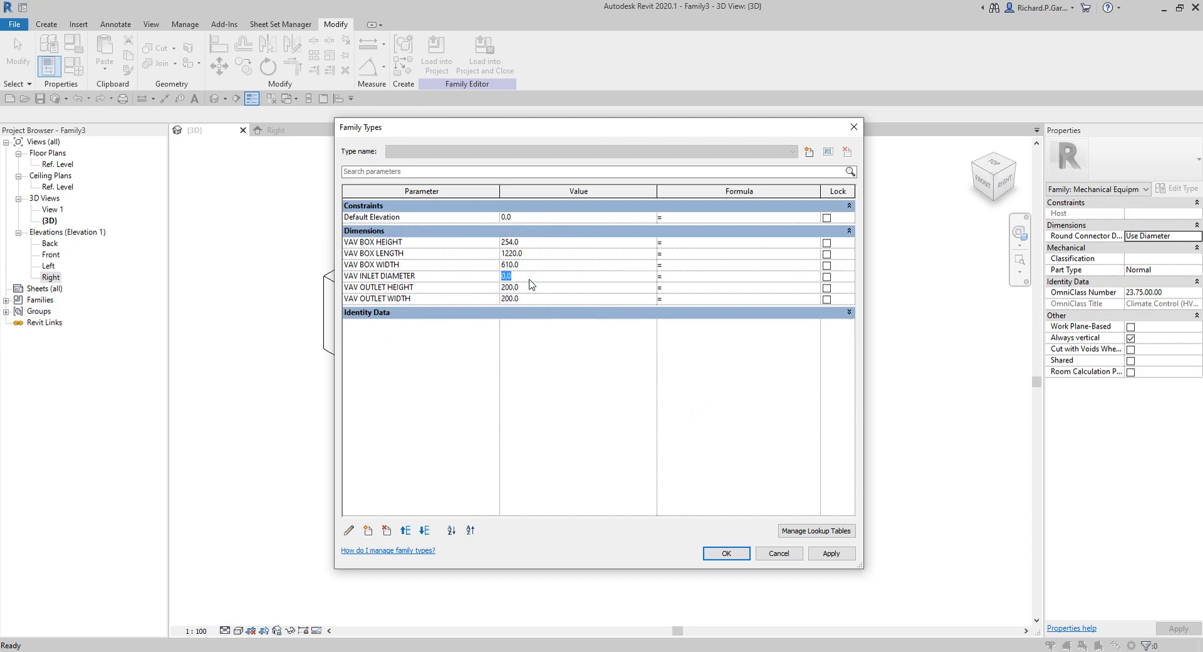
text(1)
click(461, 277)
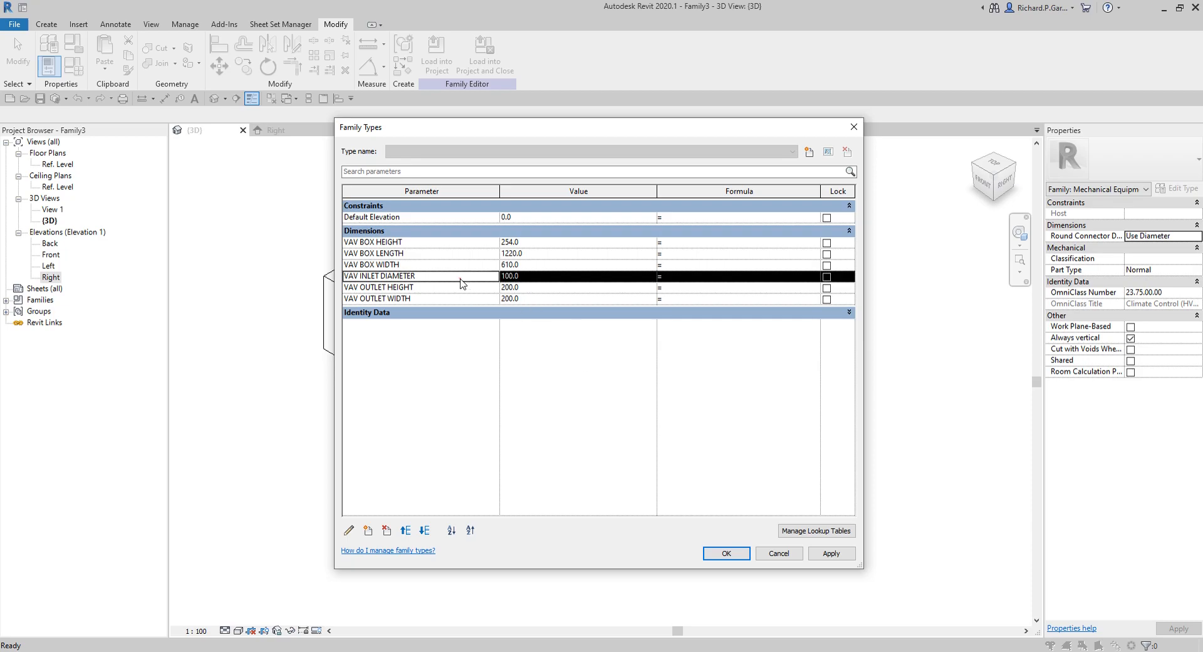
click(537, 277)
click(538, 277)
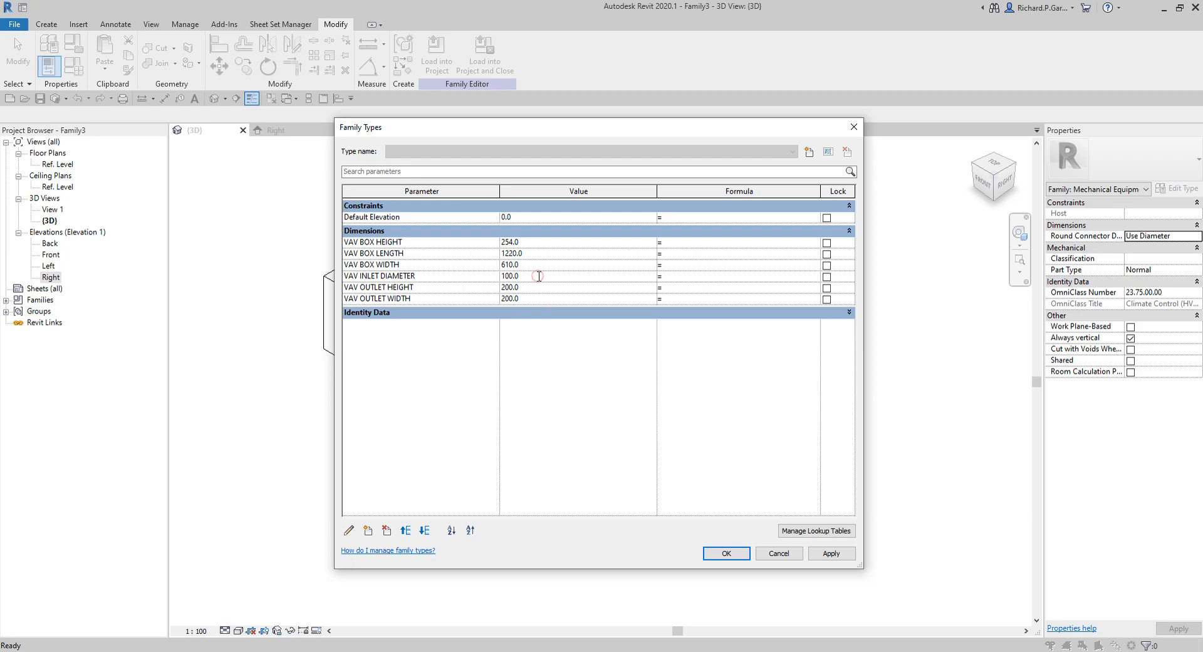
- Add a family type parameter of type Length named INLET RADIUS, grouped under Other
click(369, 531)
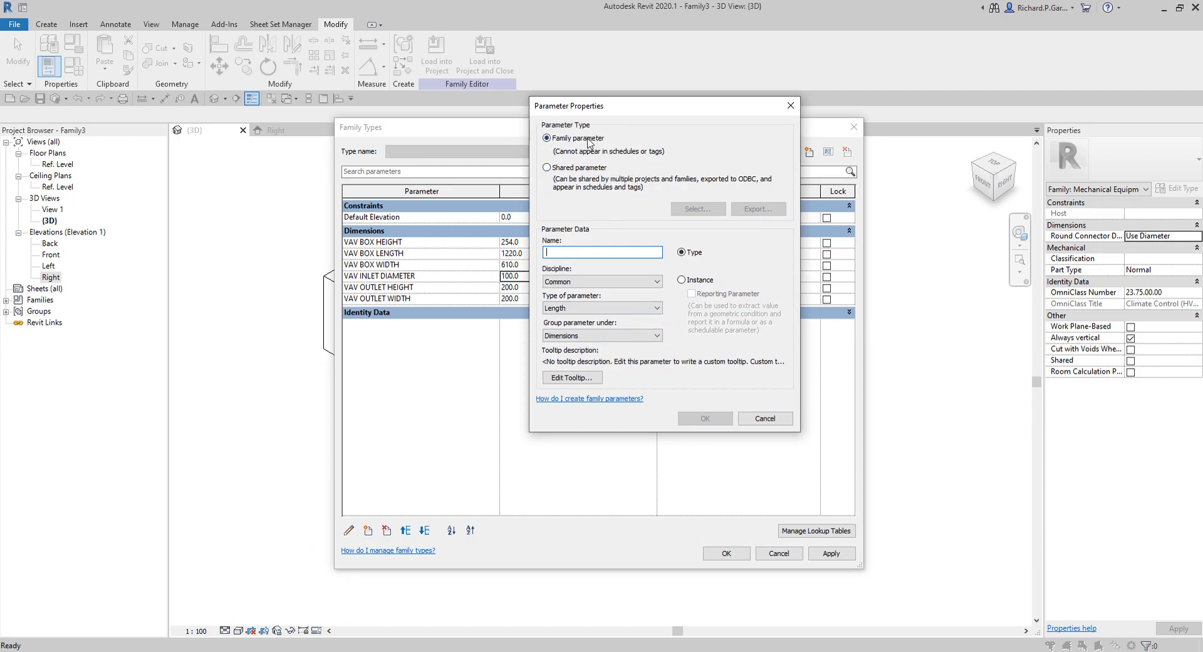
click(571, 253)
text(INL)
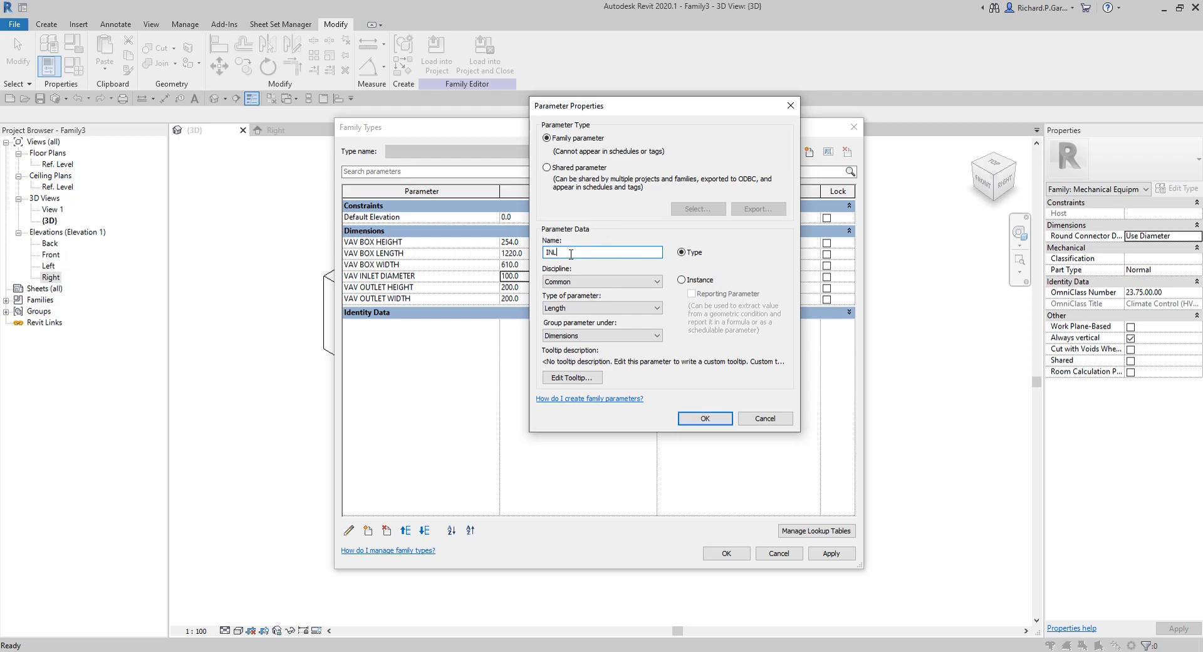
text(ET RADIUS)
click(587, 336)
click(563, 525)
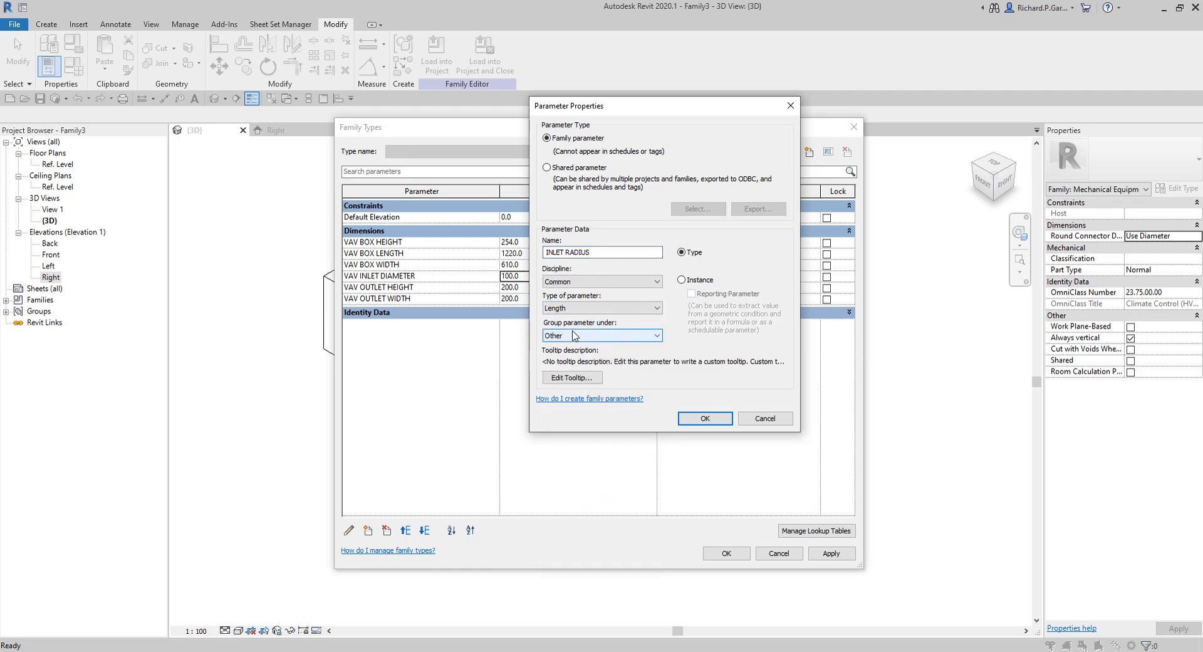
key(ctrl)
key(ctrl)
click(705, 418)
key(ctrl)
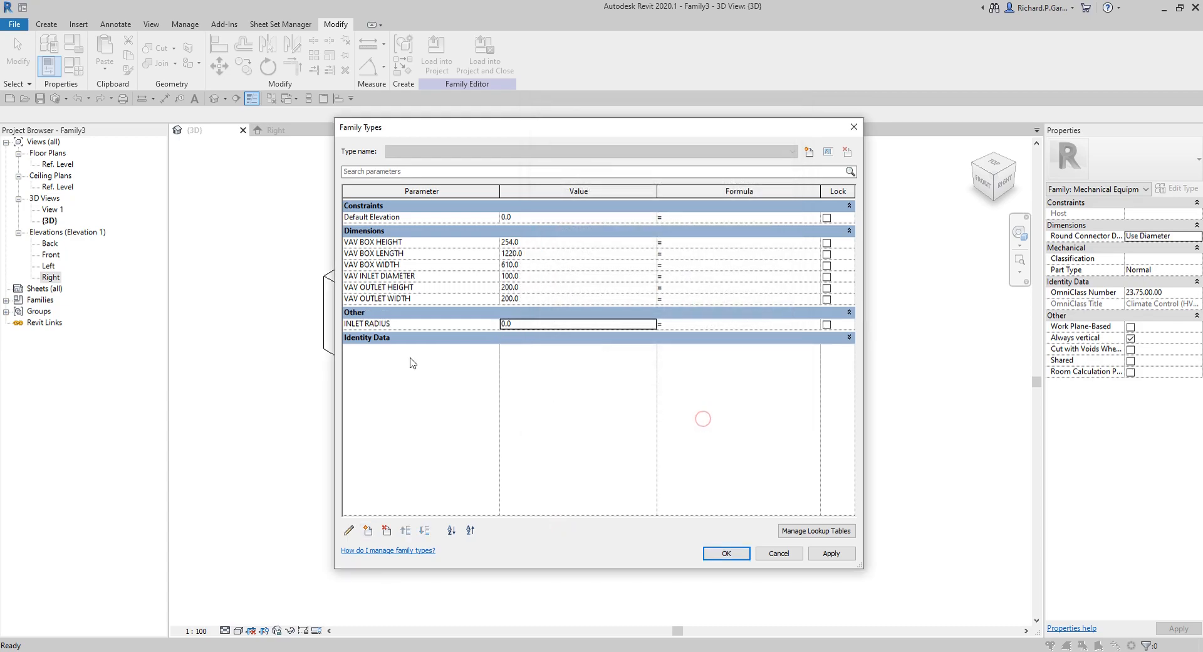
key(ctrl)
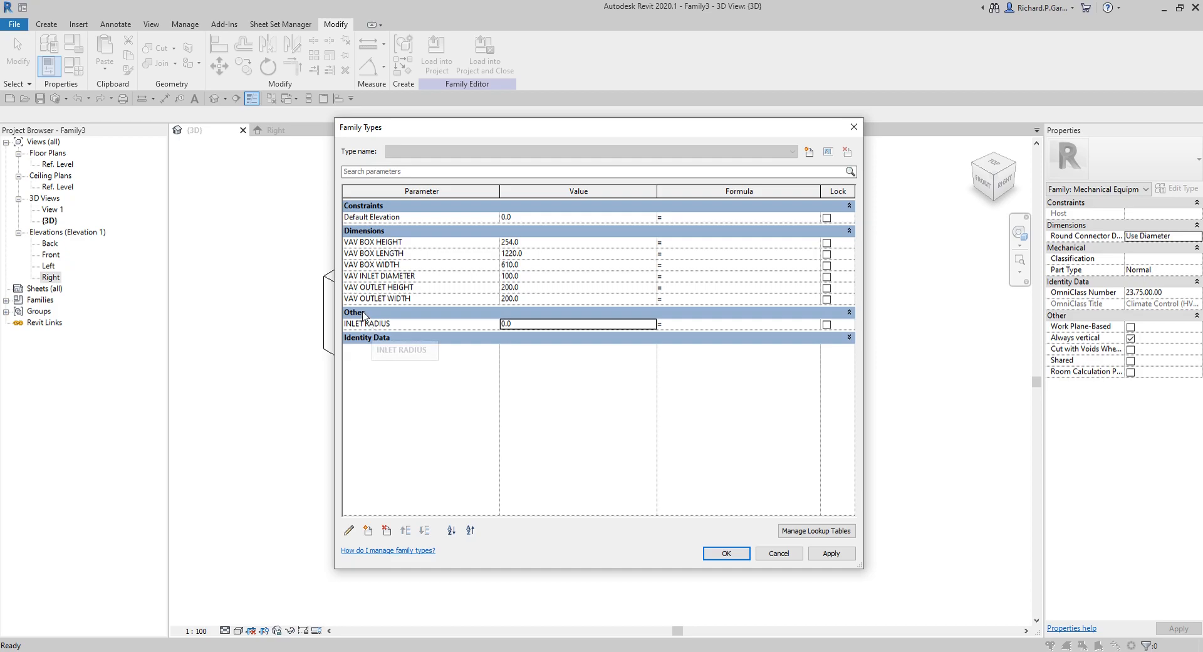
key(ctrl)
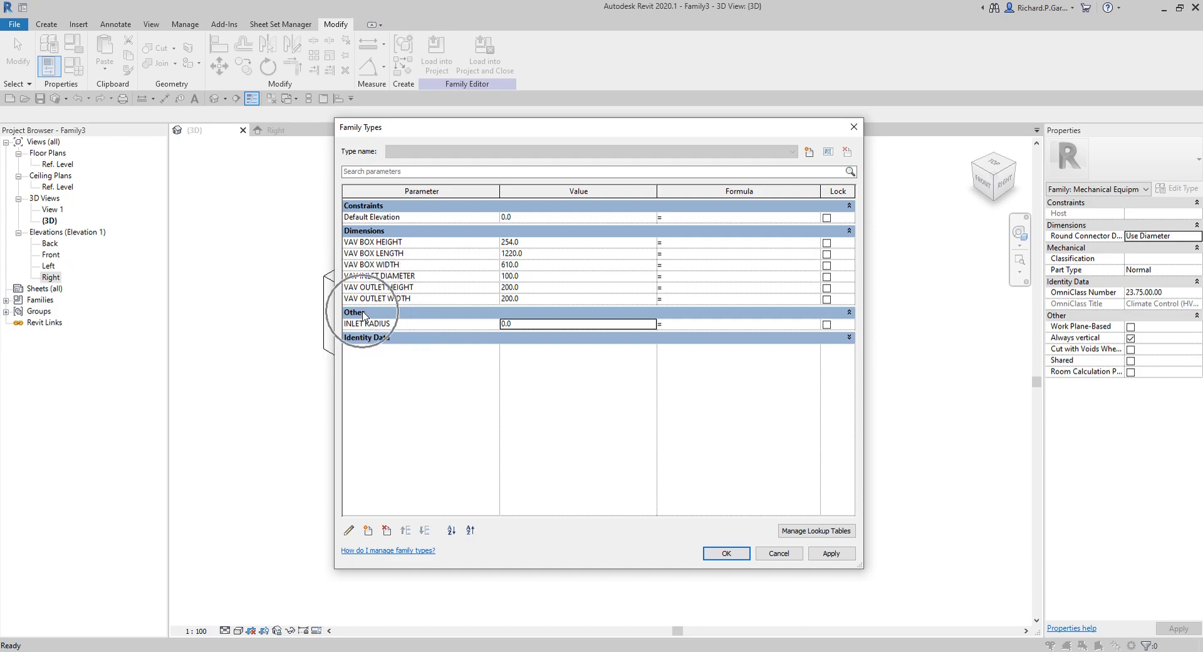
key(ctrl)
key(ctrl)
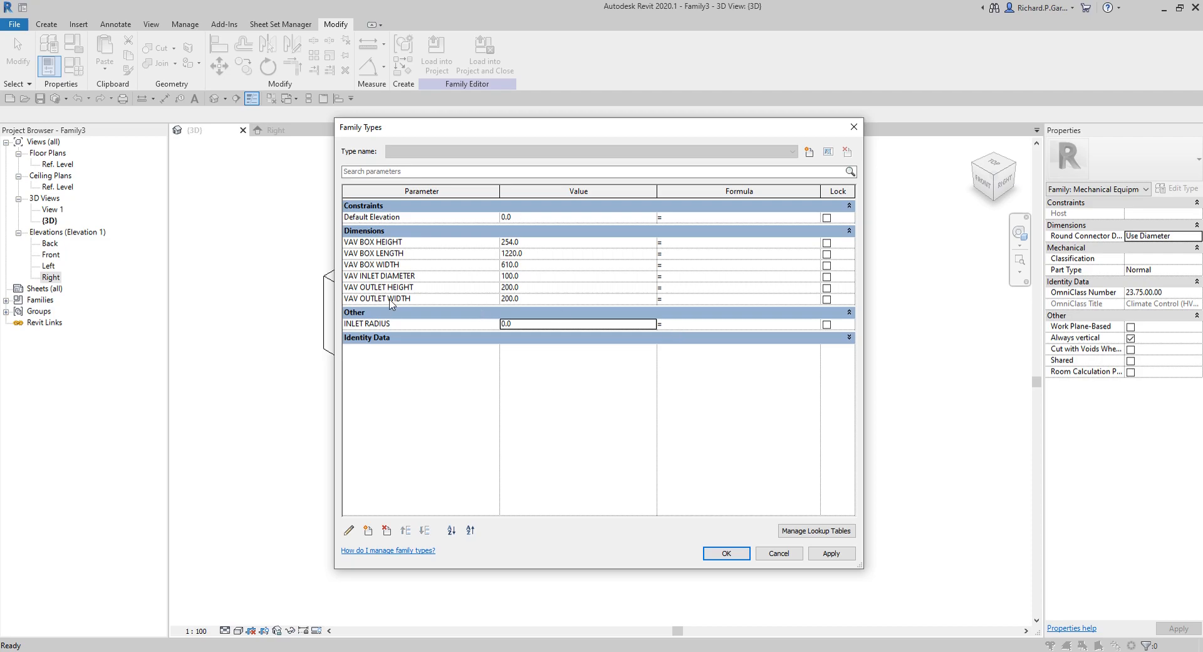
- Give INLET RADIUS the formula VAV INLET DIAMETER / 2 and apply it
click(424, 277)
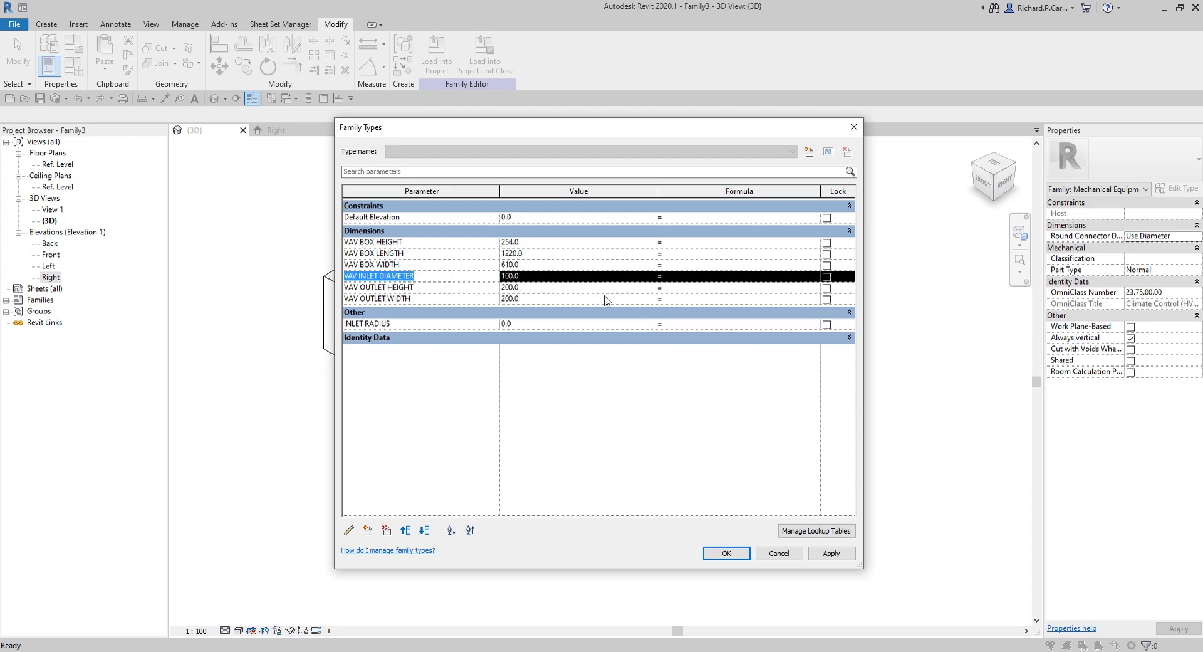
click(708, 323)
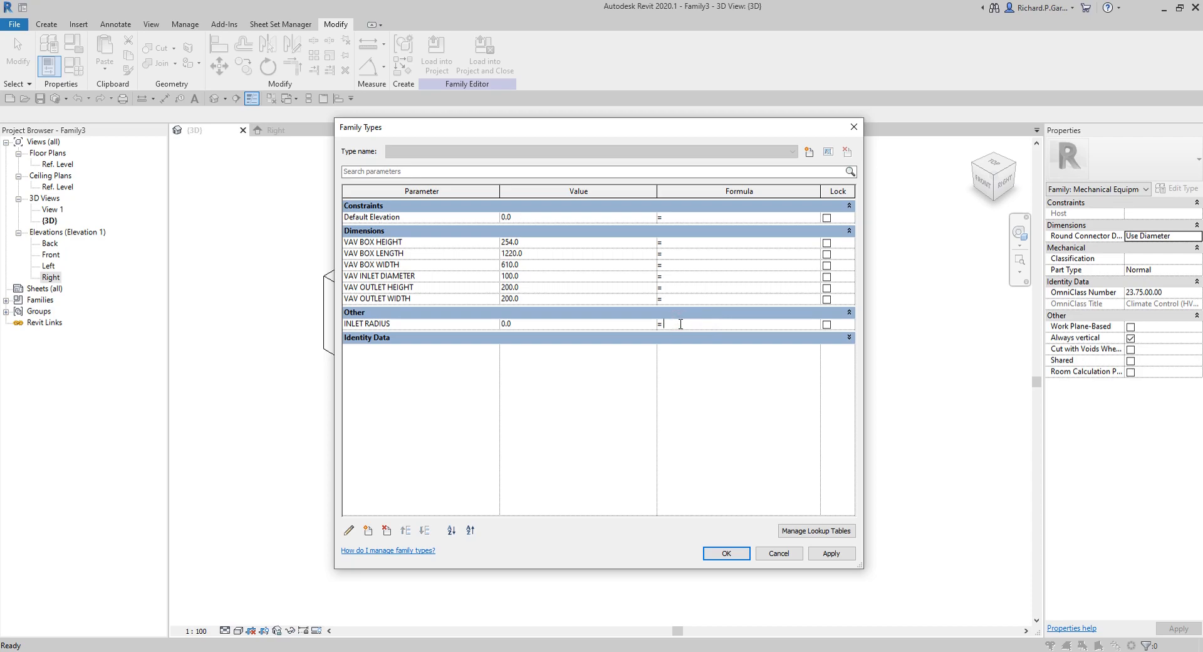
text(VAV INLET DIAMETER)
click(828, 554)
click(522, 325)
click(523, 276)
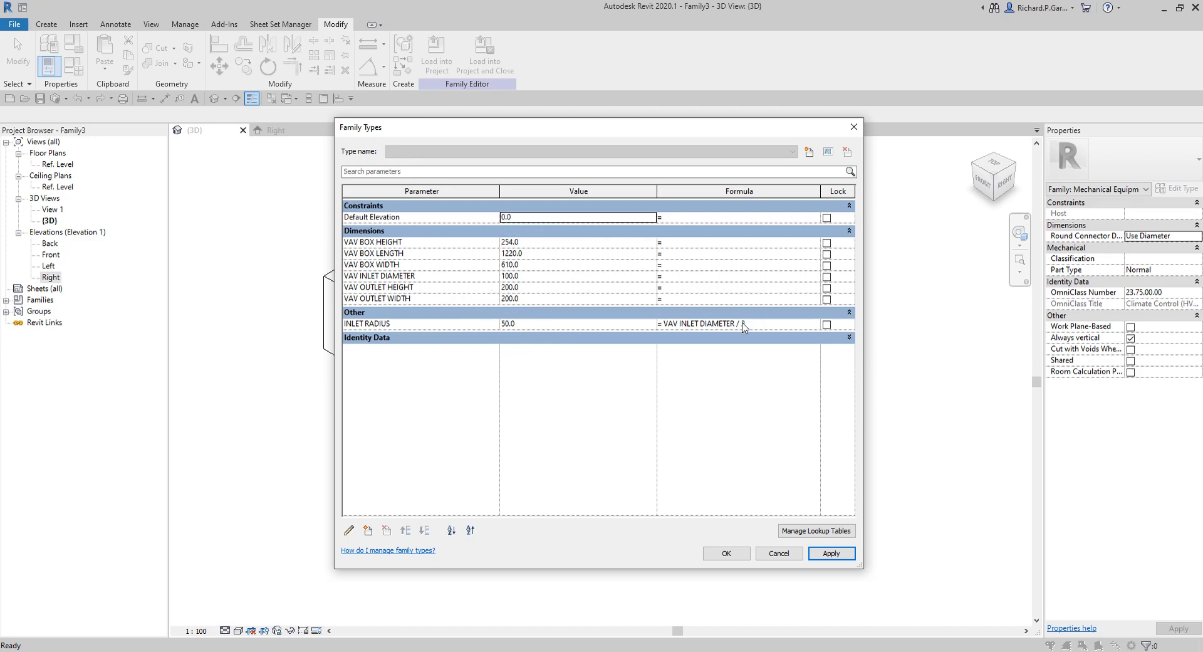
- Set VAV INLET DIAMETER to 150, apply it to test the radius formula, and accept the family types
click(527, 276)
text(150)
click(828, 554)
click(527, 327)
key(ctrl)
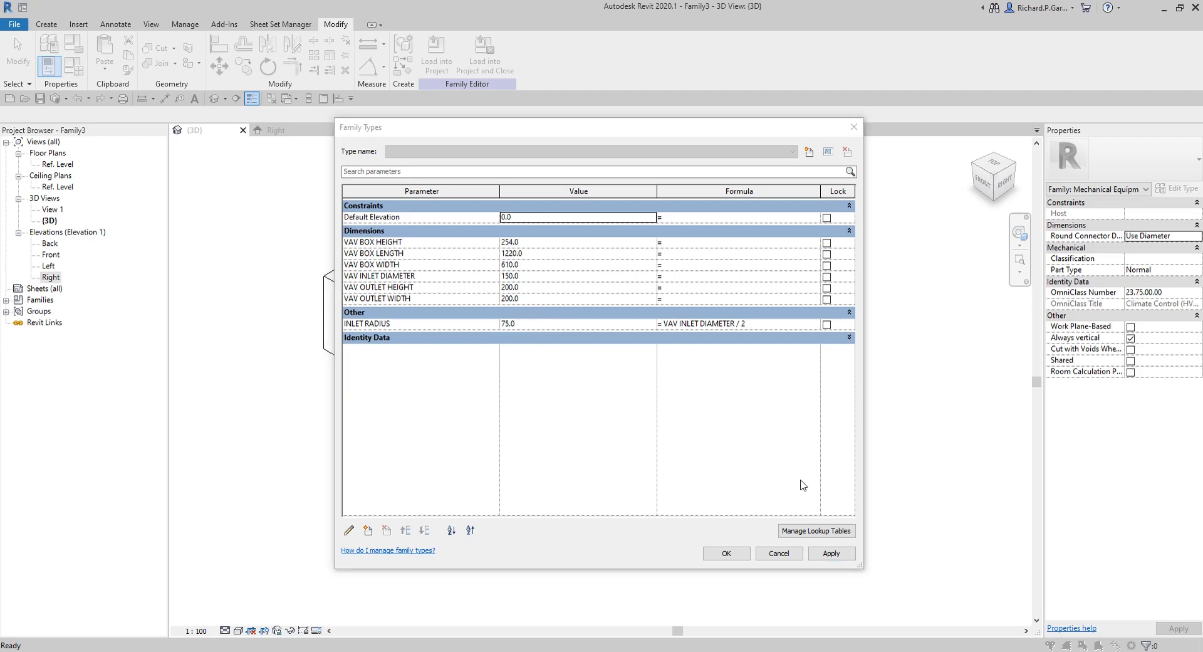
key(ctrl)
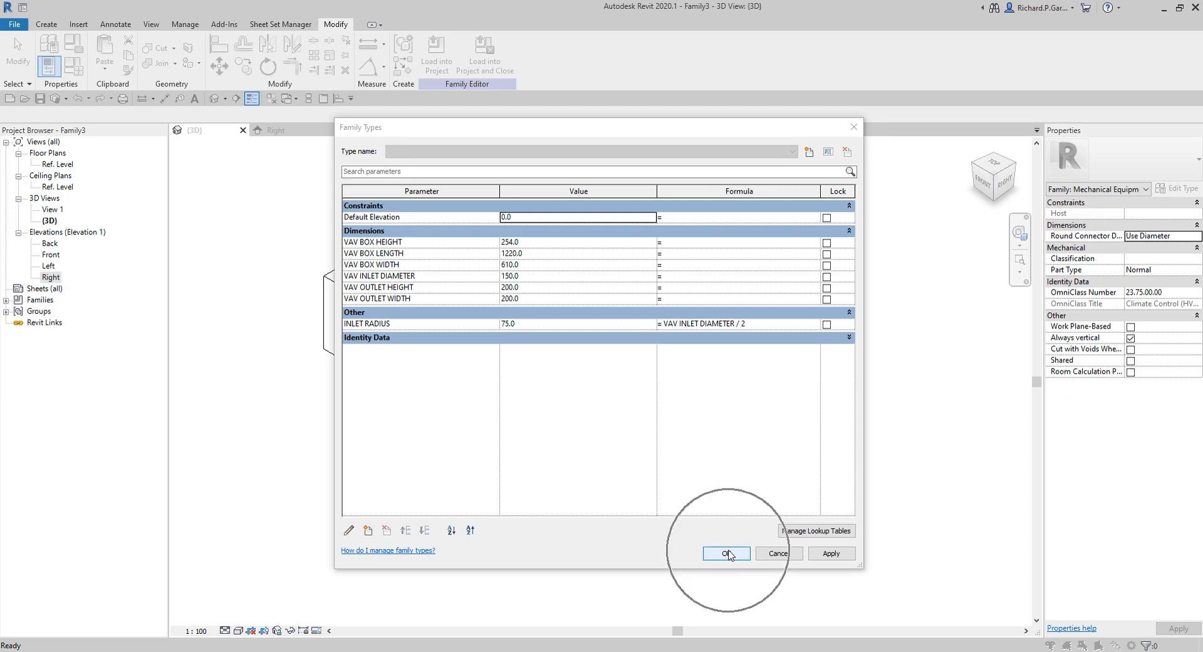
click(726, 553)
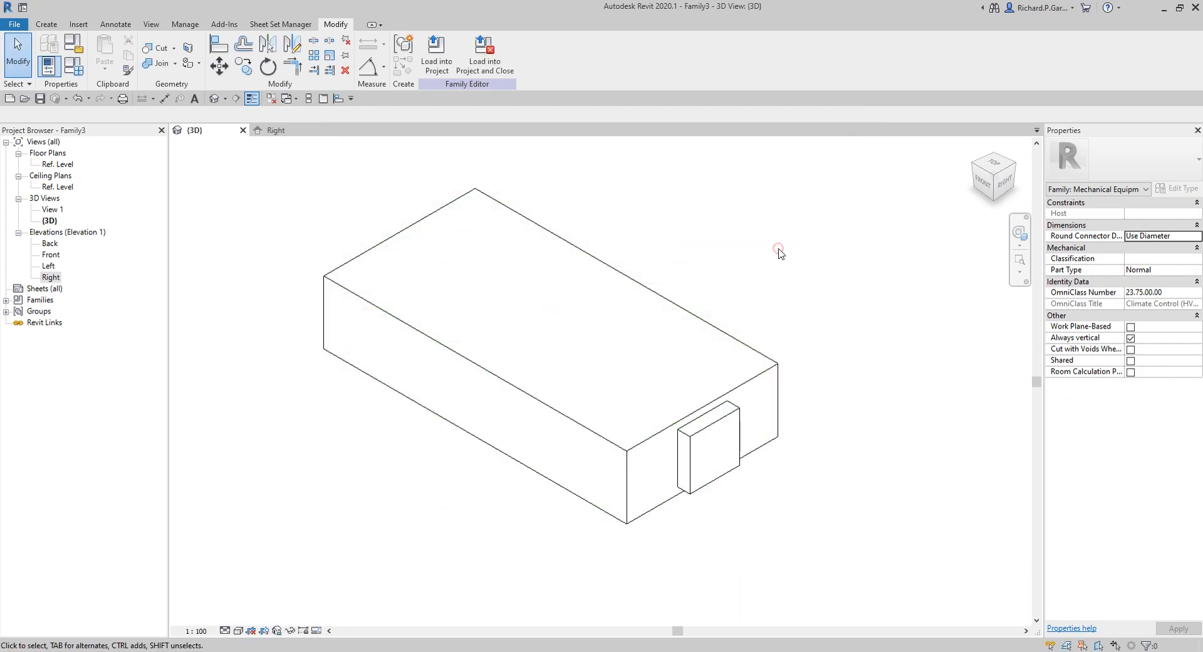
- Open the Left elevation view
double_click(48, 266)
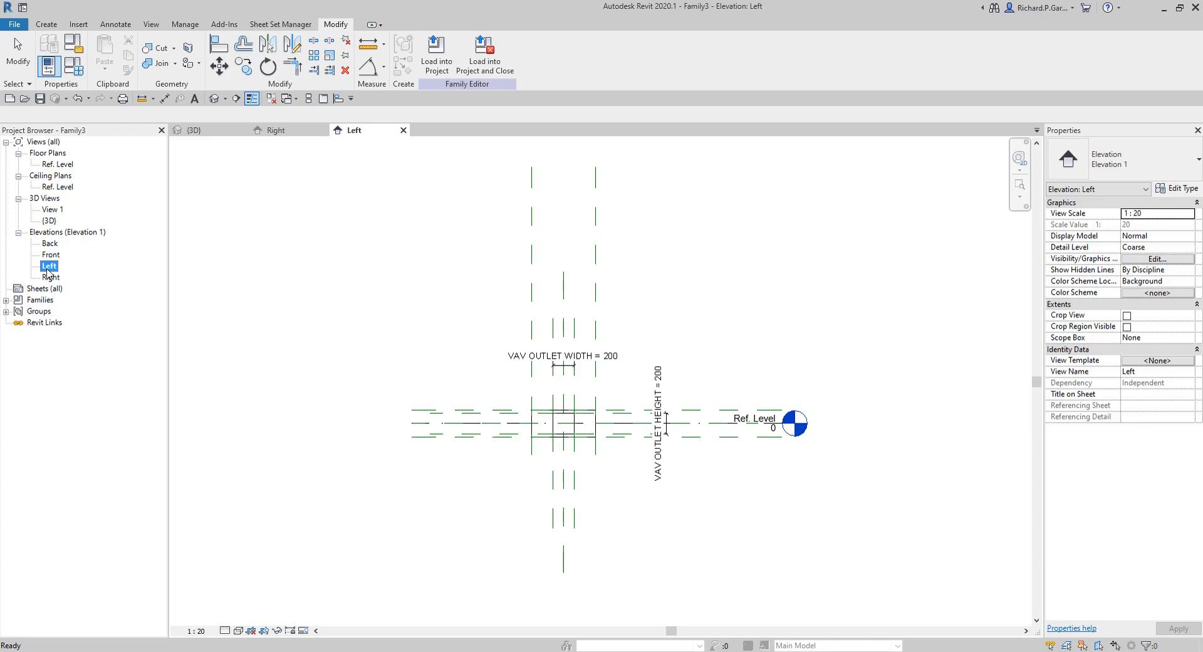
click(429, 571)
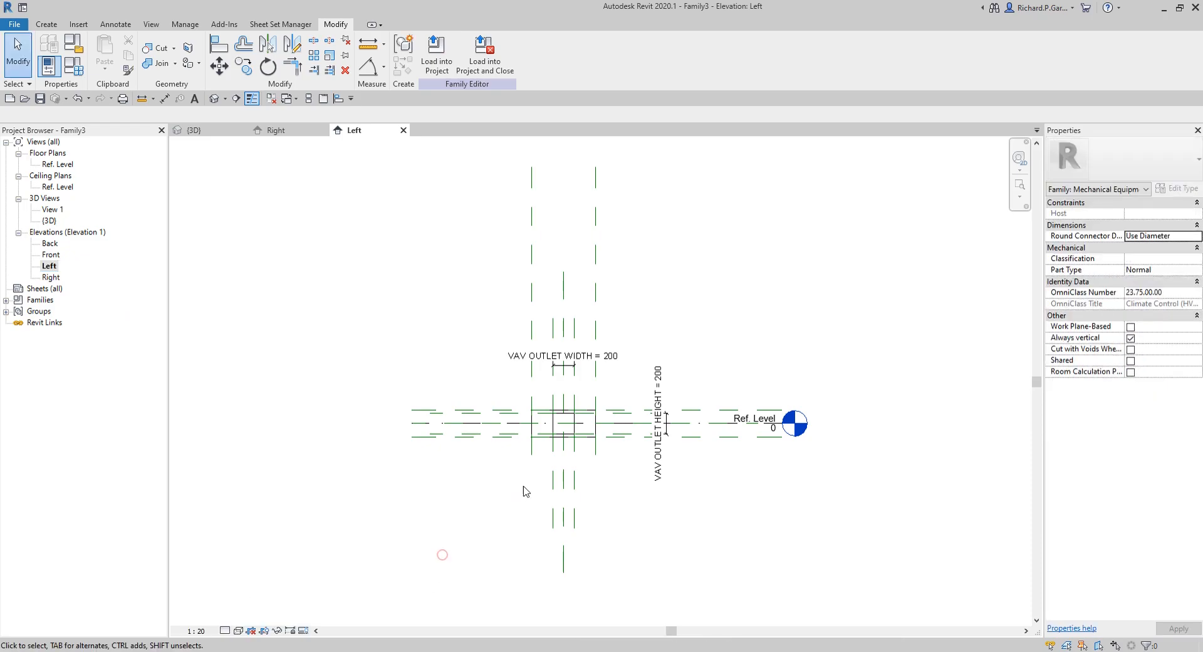
- Set the Left elevation's visual style to Hidden Line
scroll(439, 558, up, 5)
scroll(650, 385, up, 1)
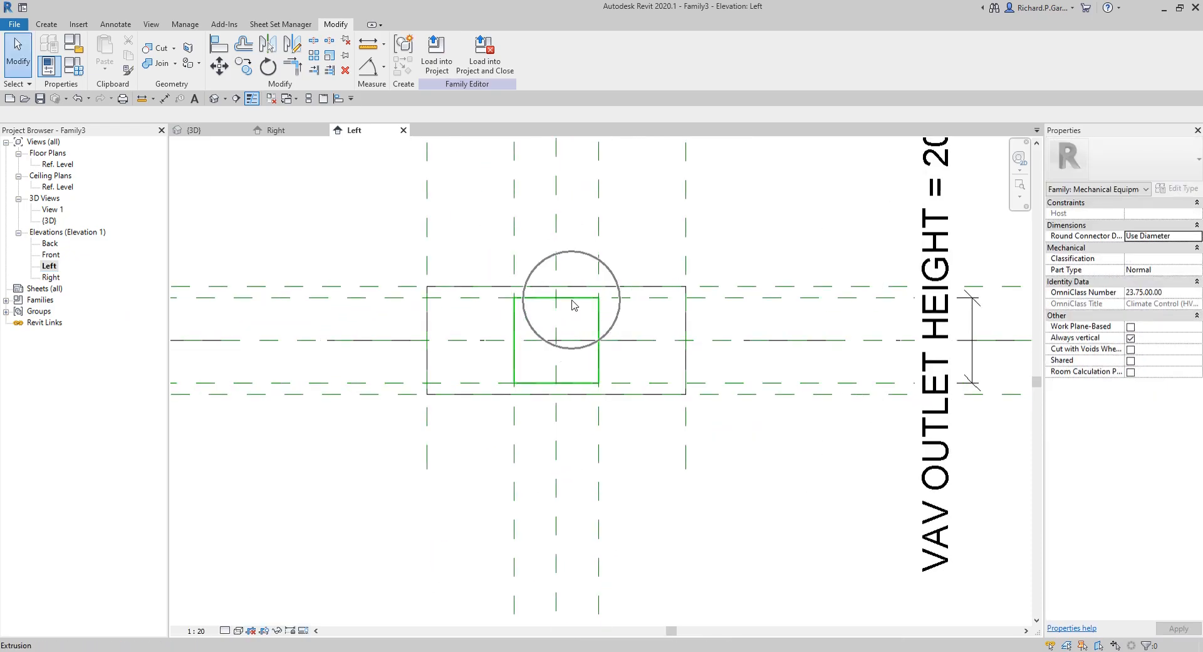
click(239, 630)
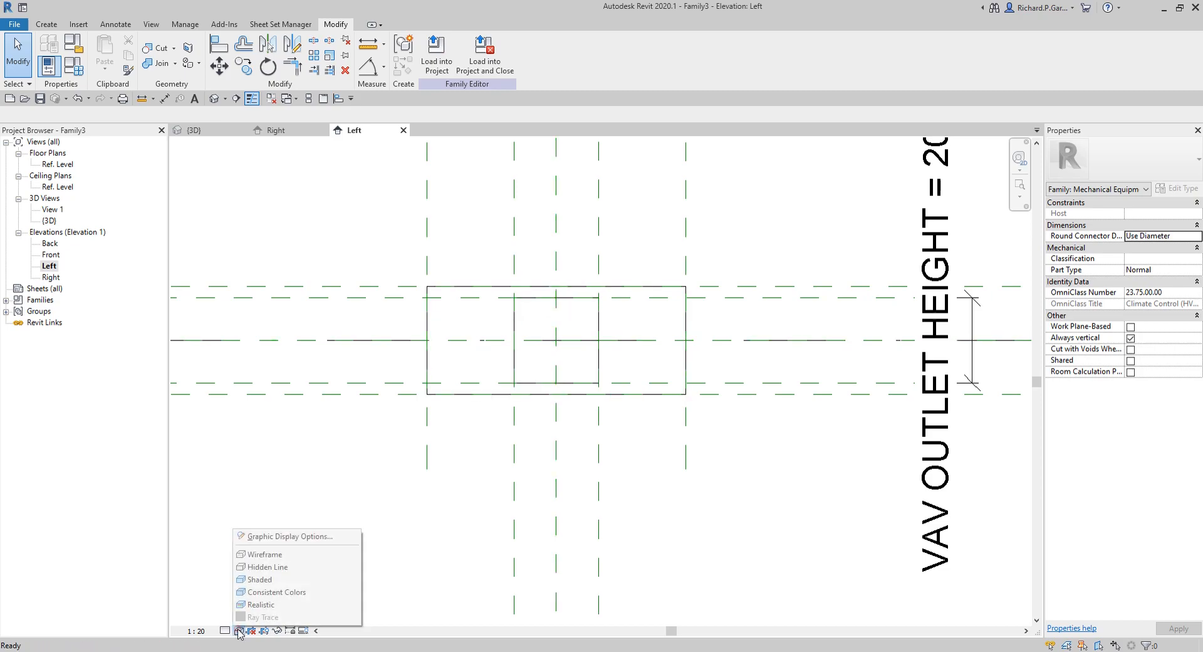
click(290, 567)
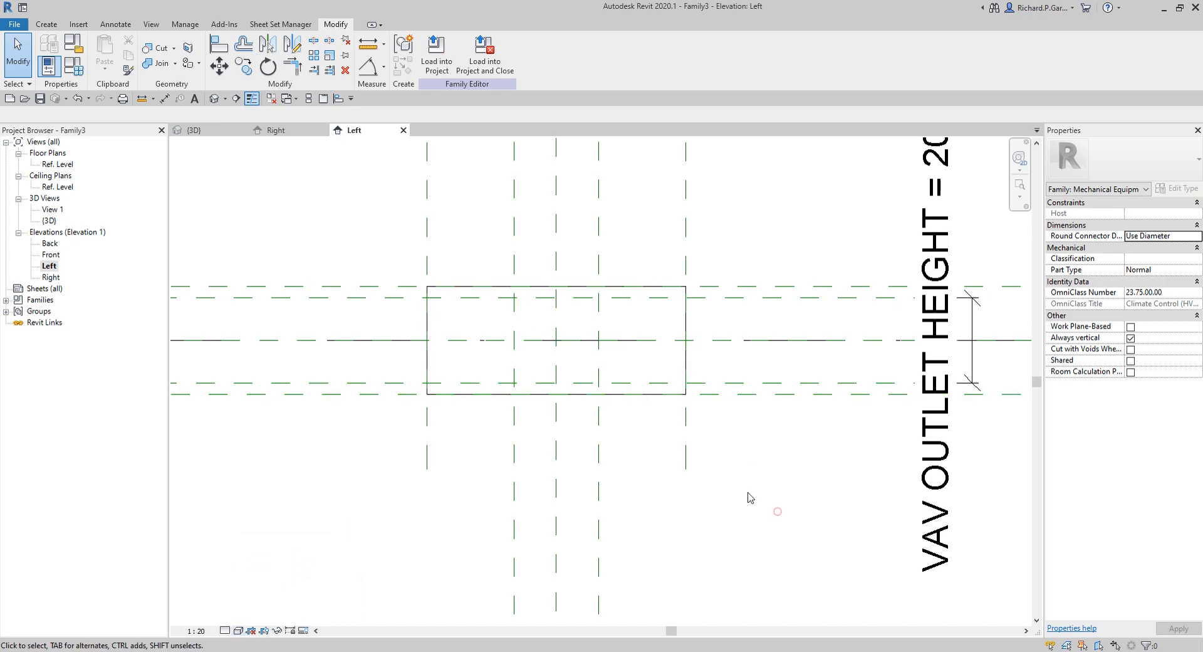
- Temporarily hide the four reference planes that define the VAV outlet's width and height in the Left elevation
scroll(750, 493, down, 2)
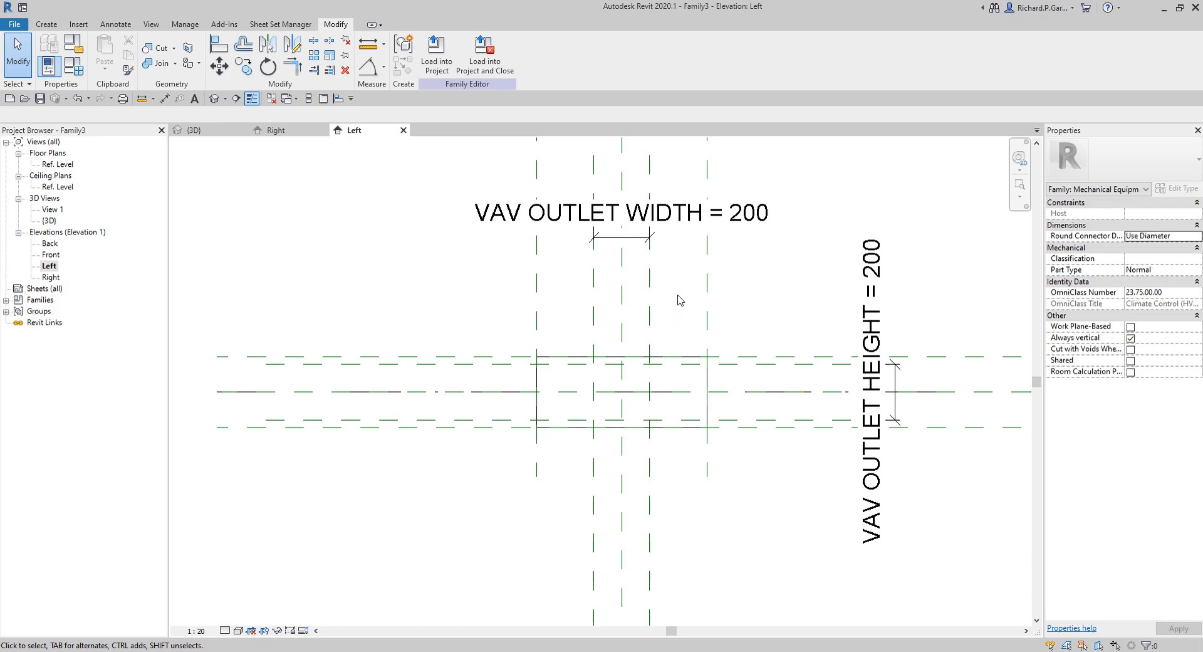
click(650, 320)
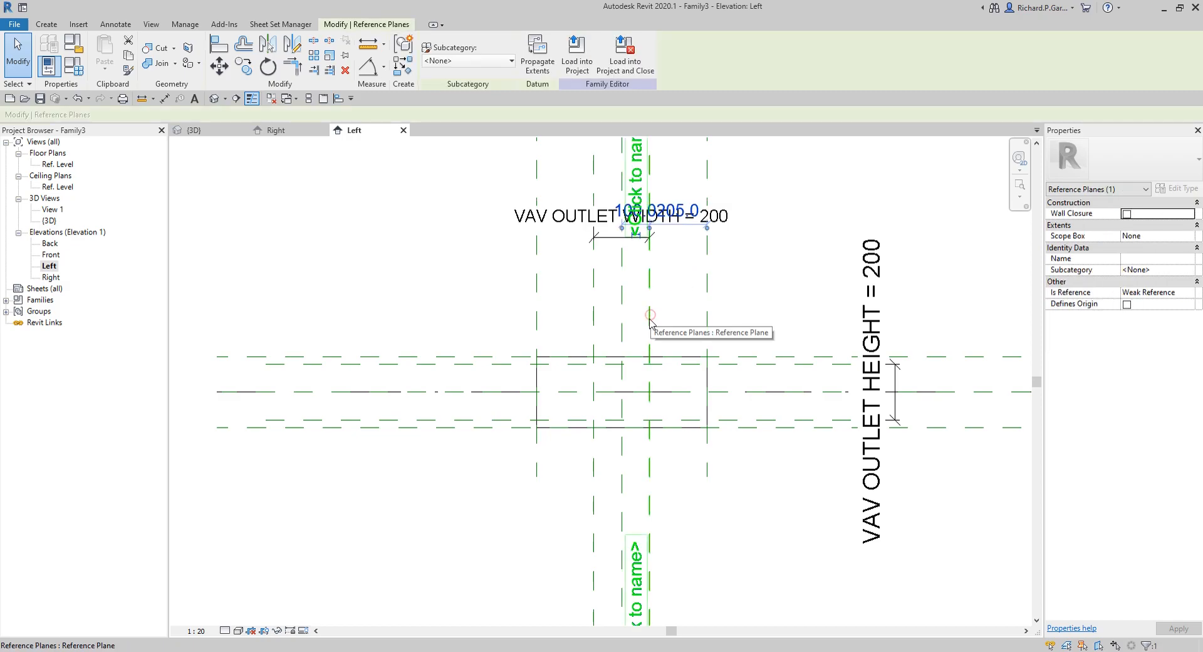
ctrl+click(594, 313)
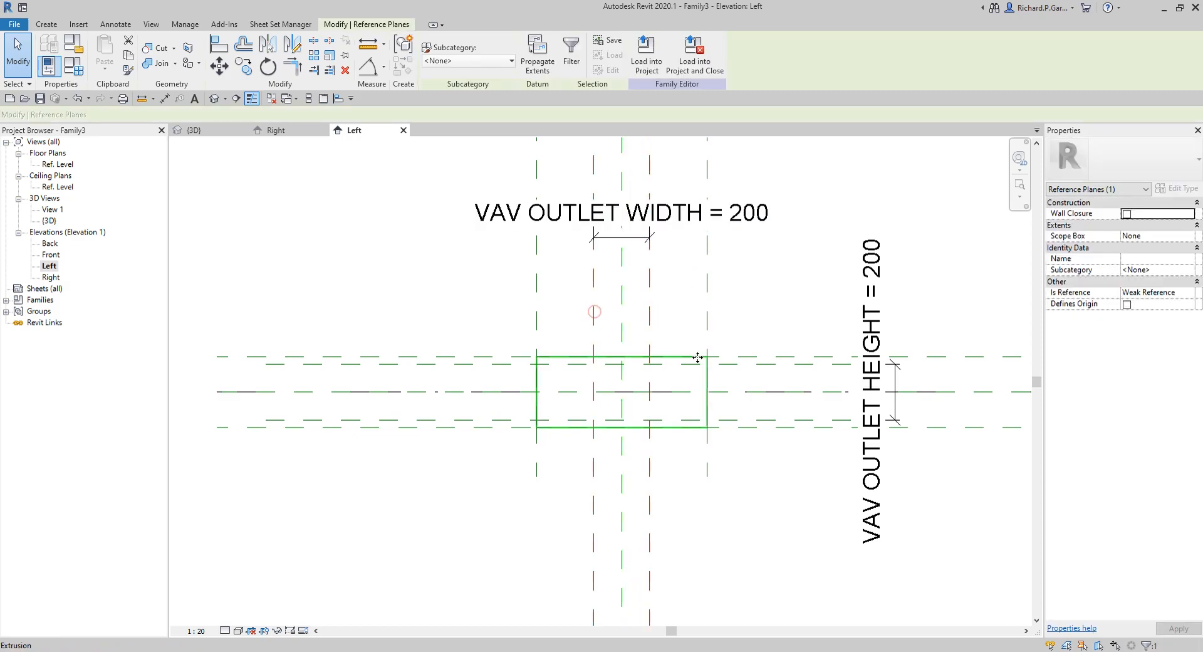
ctrl+click(771, 365)
ctrl+click(773, 419)
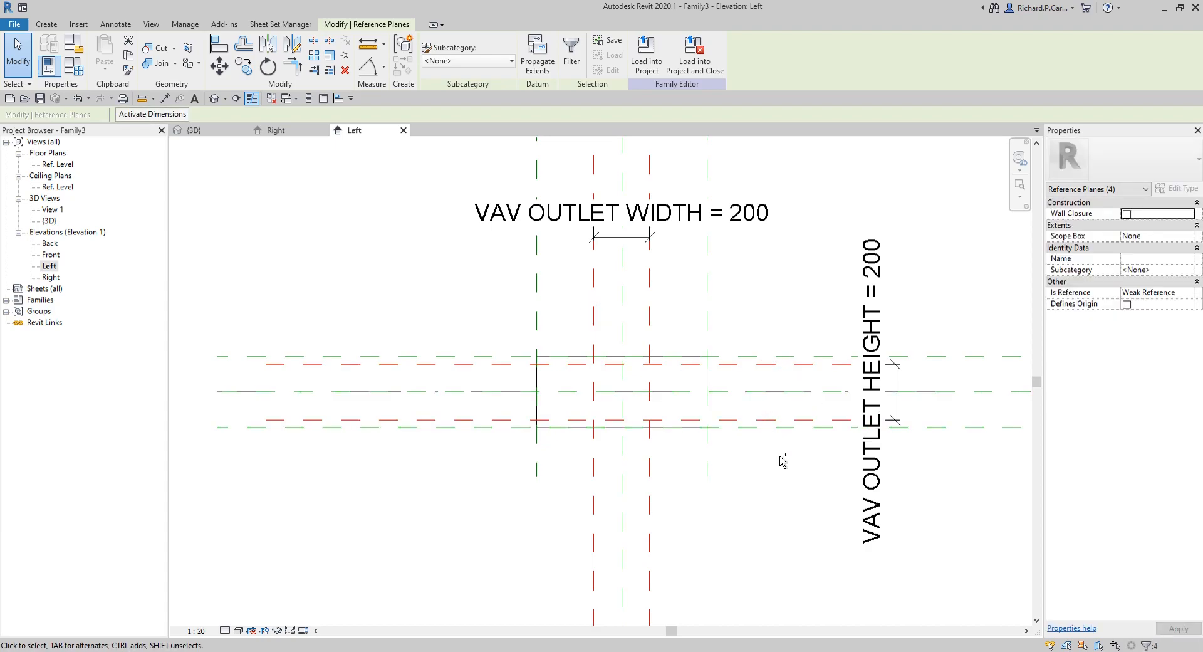
click(277, 630)
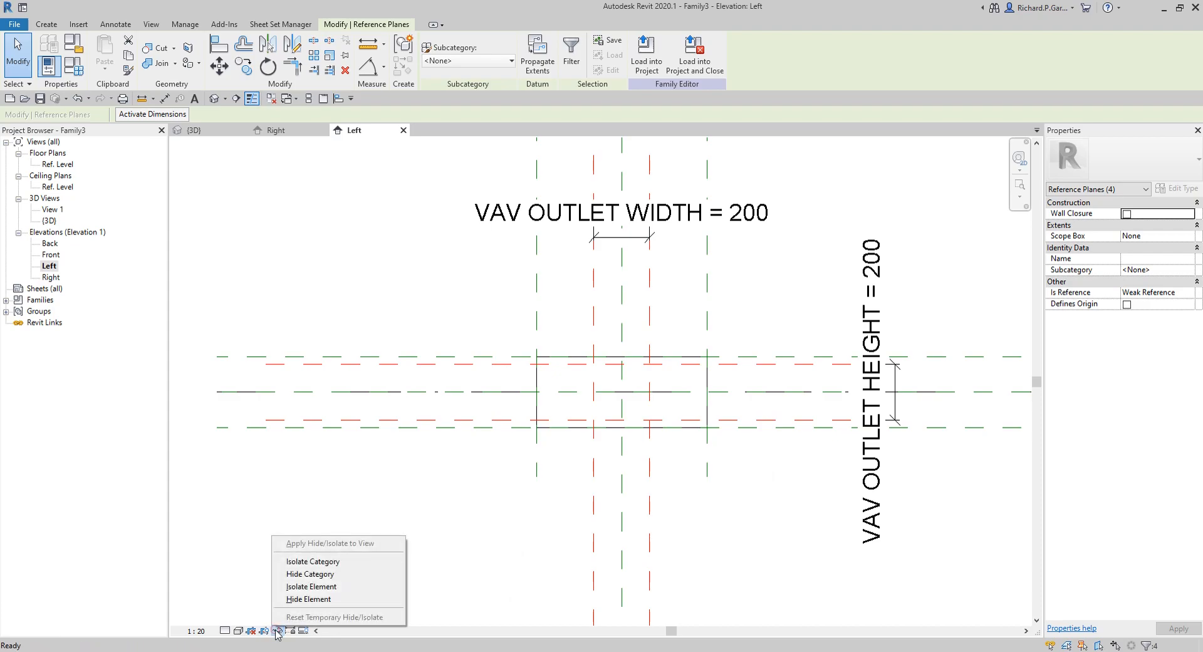
click(307, 601)
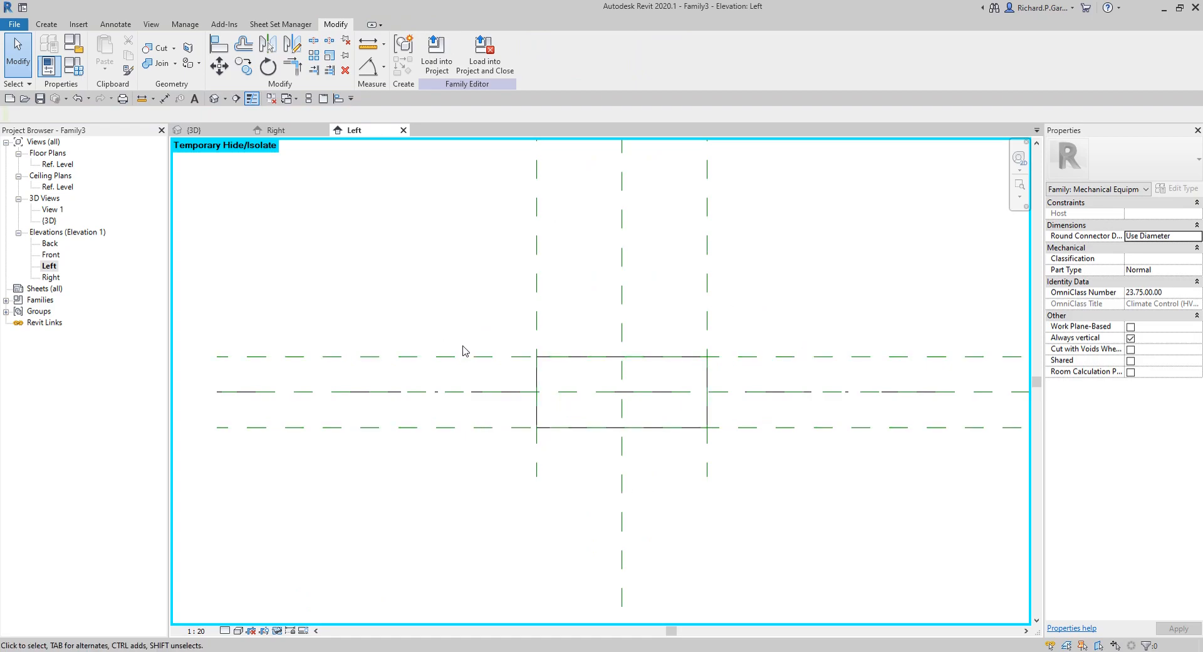
- Add two vertical reference planes offset 127 mm on either side of the center front/back plane
click(47, 24)
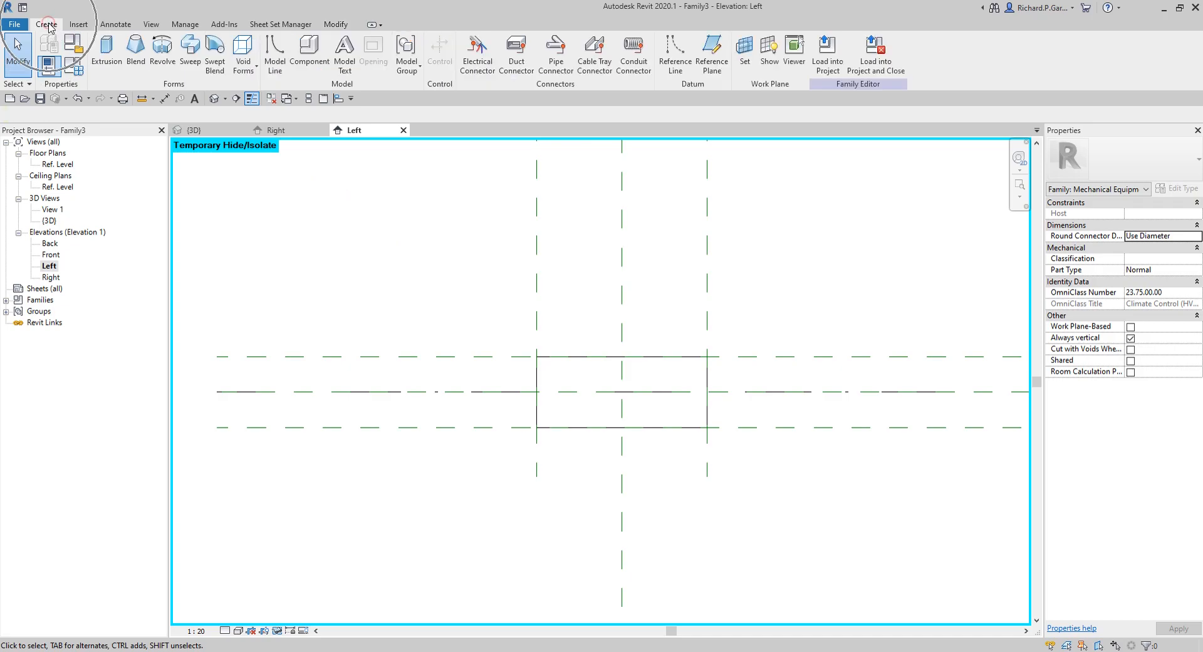
click(712, 54)
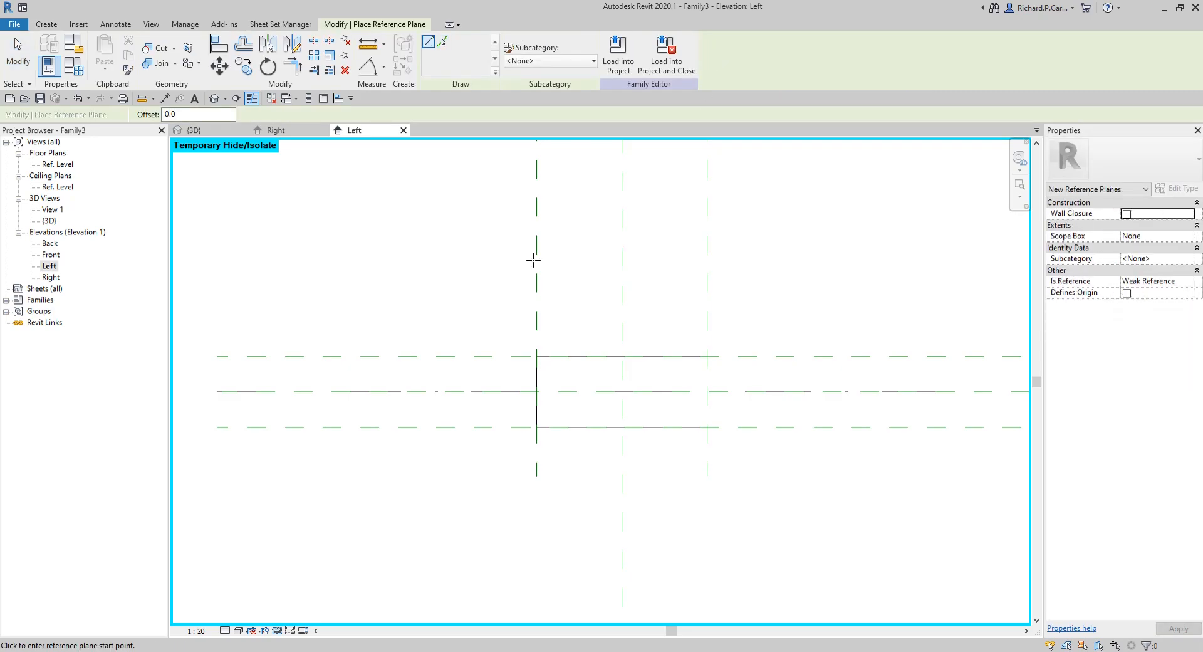
click(188, 113)
text(127)
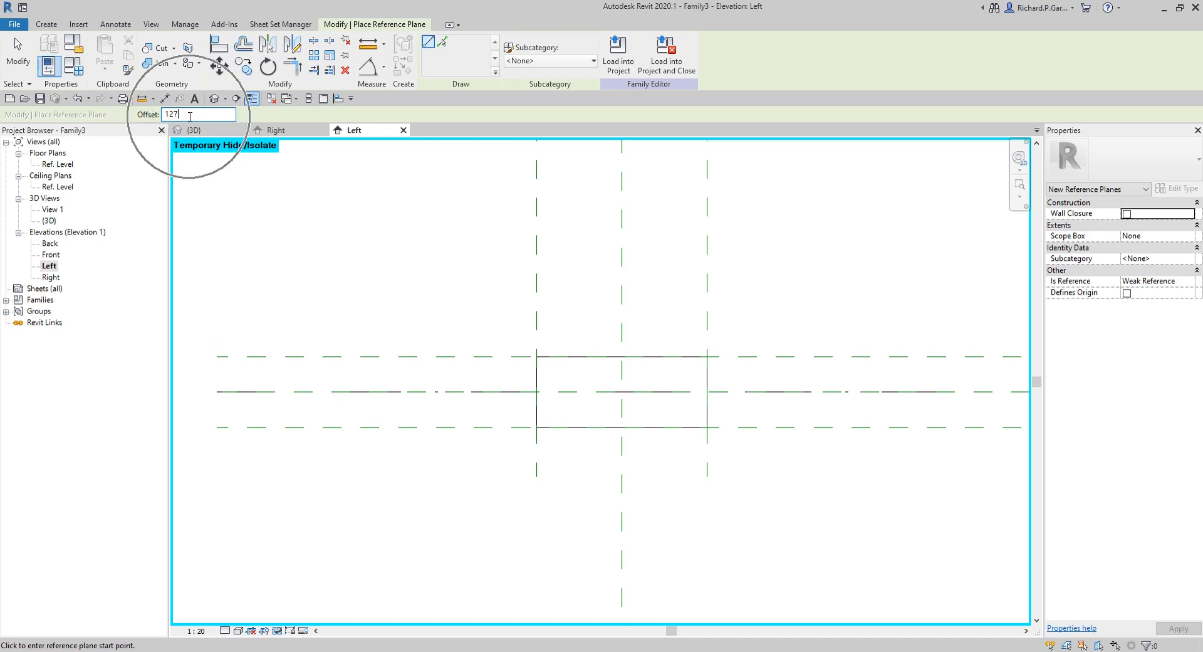
click(190, 117)
middle_drag(703, 352, 696, 336)
click(443, 42)
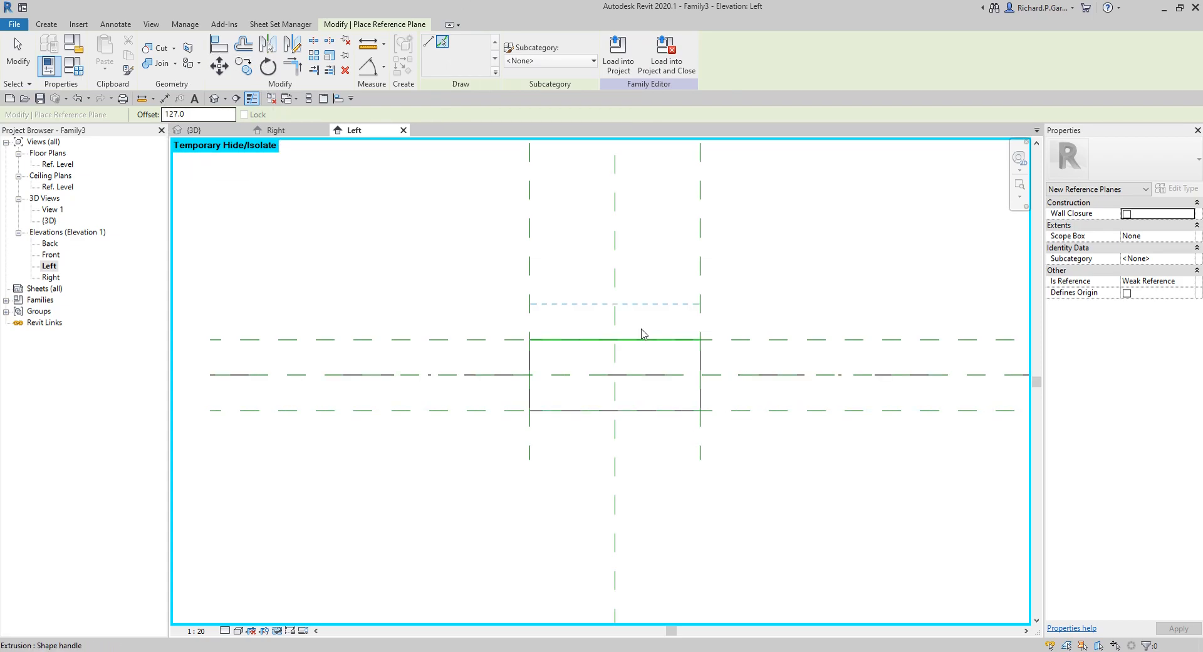
click(626, 317)
scroll(629, 333, up, 2)
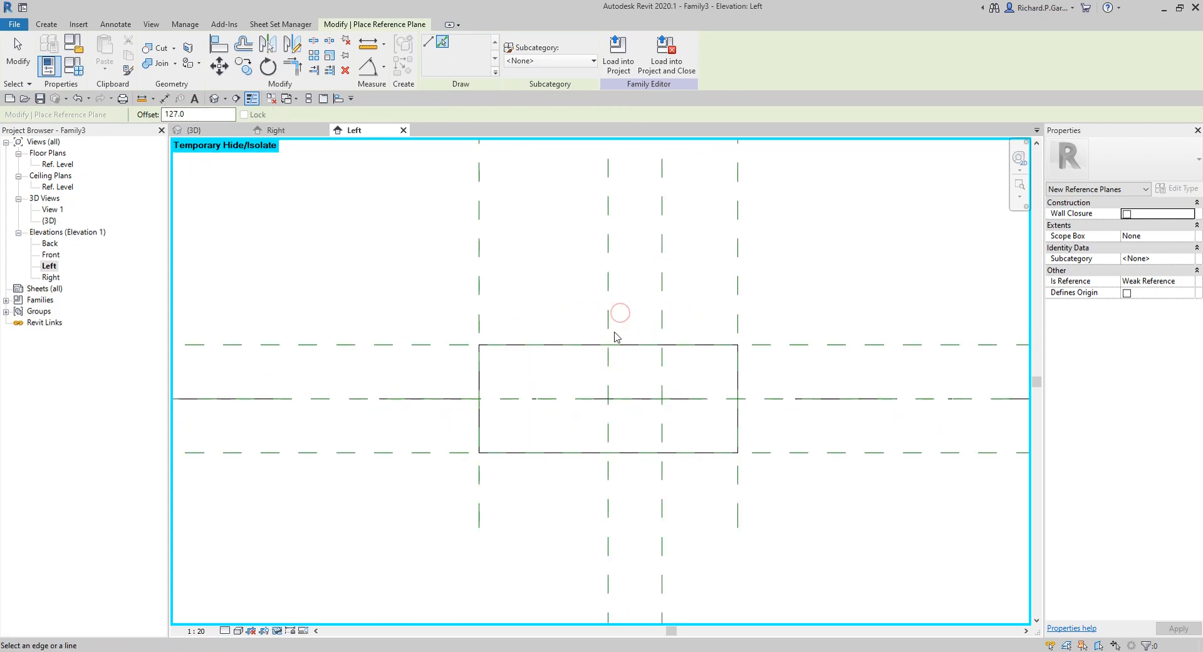
click(605, 317)
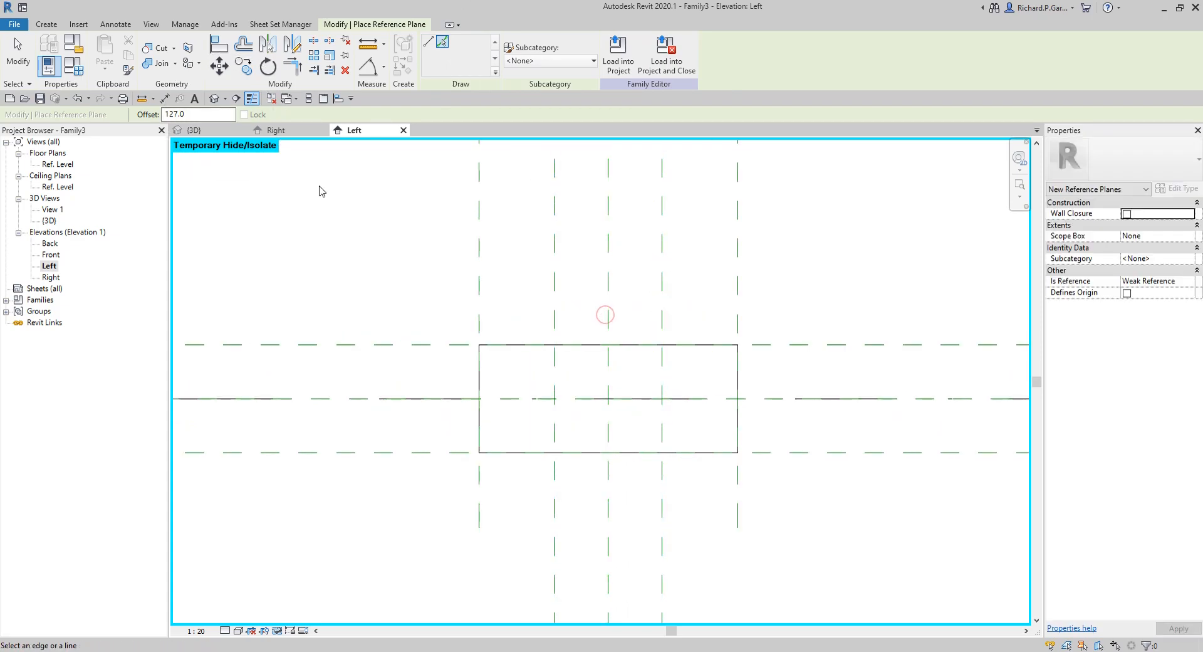
click(18, 55)
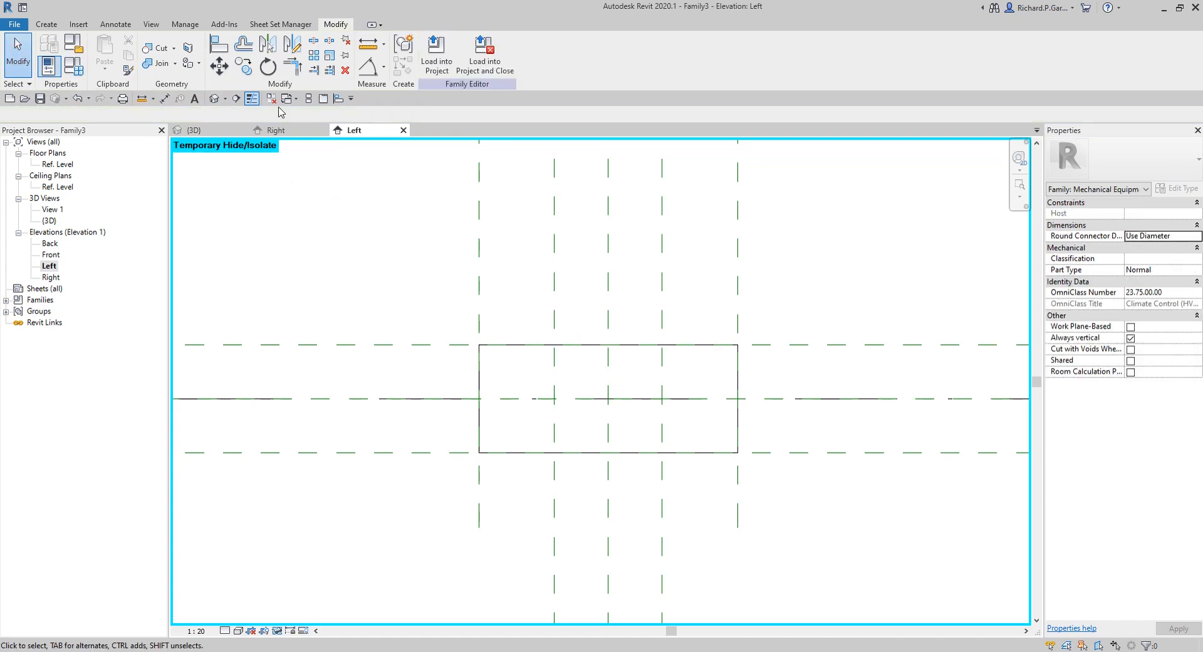
- Dimension the two new vertical planes together with the center plane and constrain the spacing to be equal
click(164, 98)
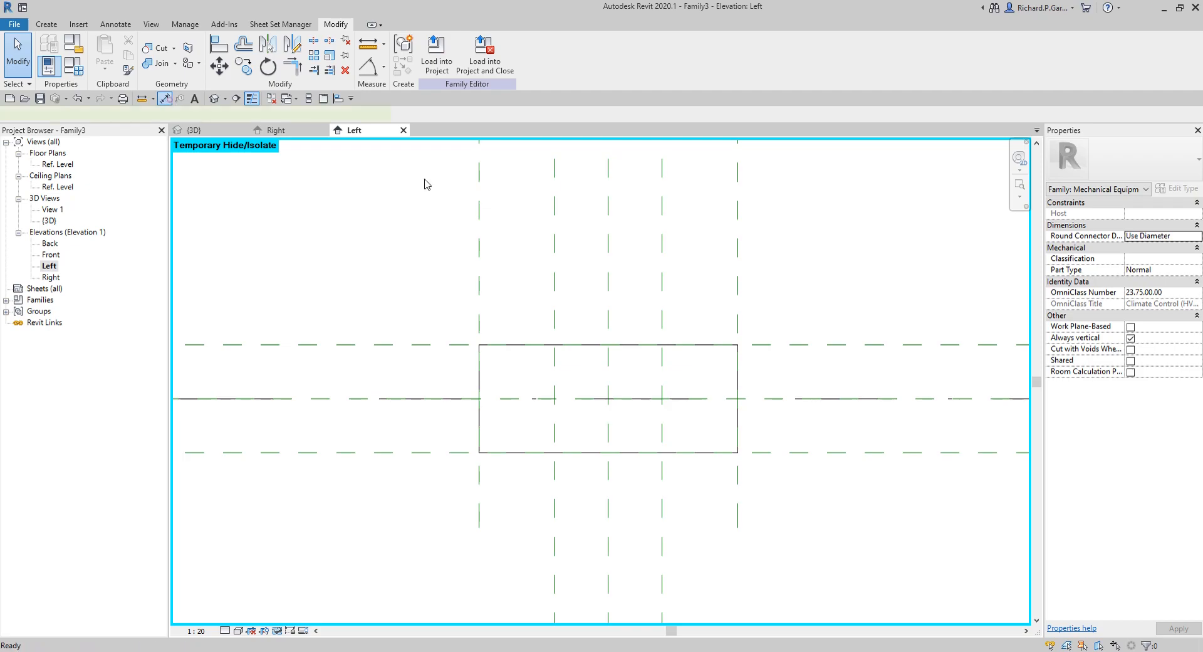
click(554, 323)
click(608, 325)
click(662, 324)
click(703, 279)
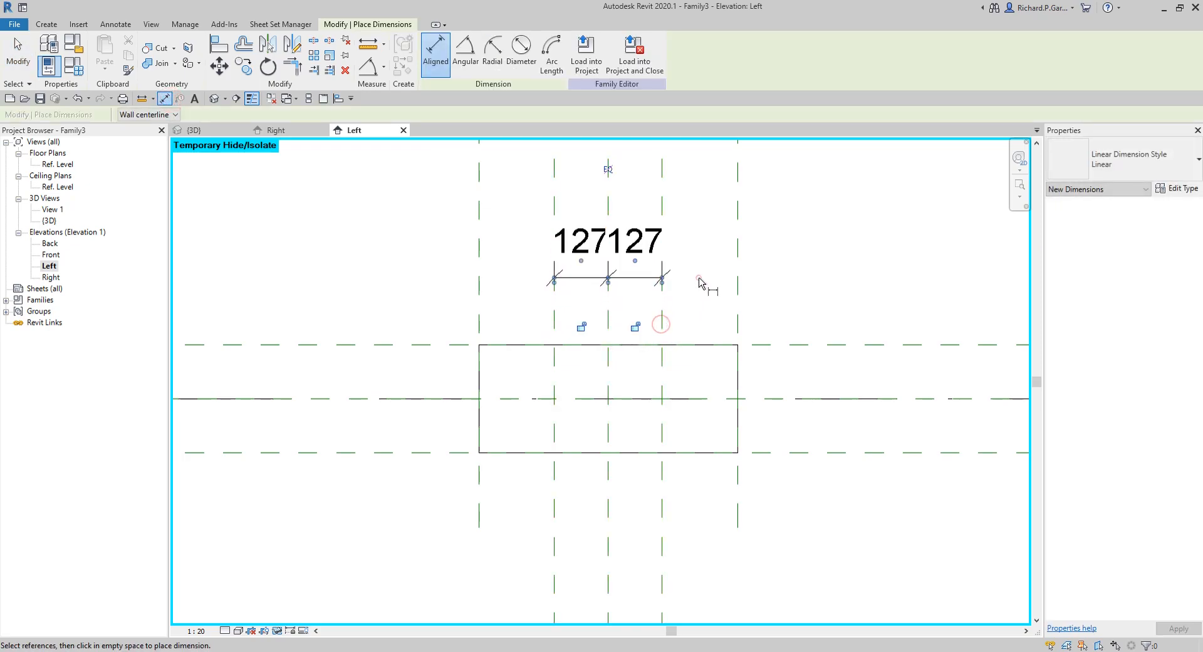
click(608, 170)
- Place an overall aligned dimension between the two outer inlet reference planes, above the equal-spacing dimension
click(554, 198)
click(667, 206)
middle_drag(682, 182, 688, 297)
click(688, 277)
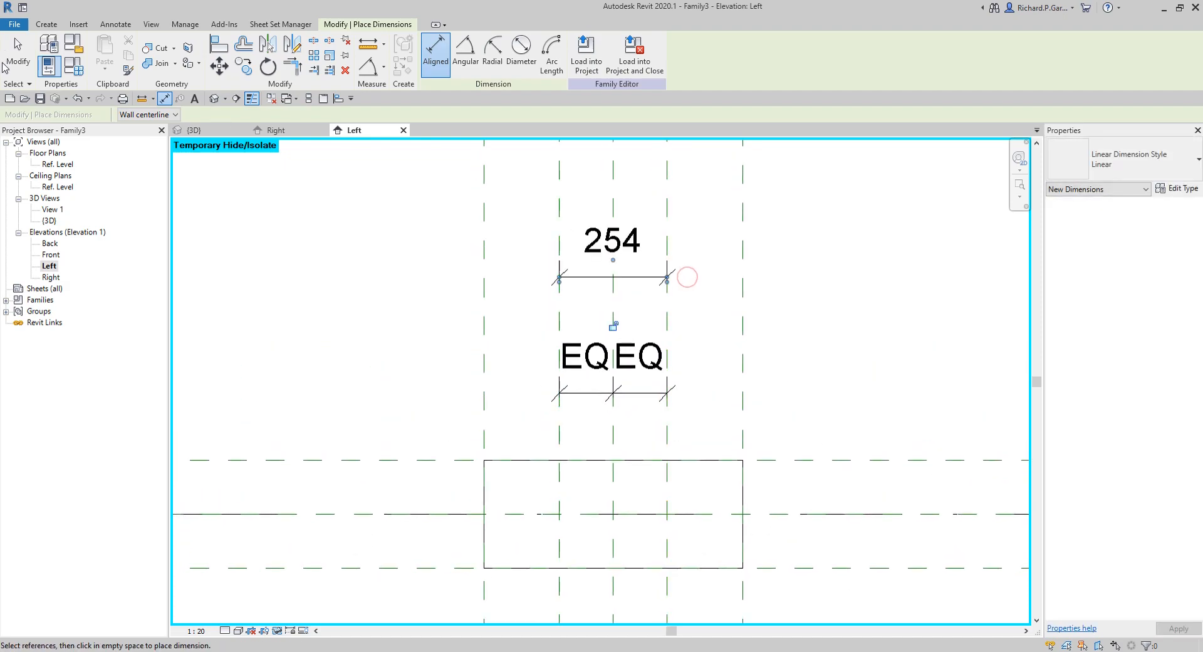
click(13, 55)
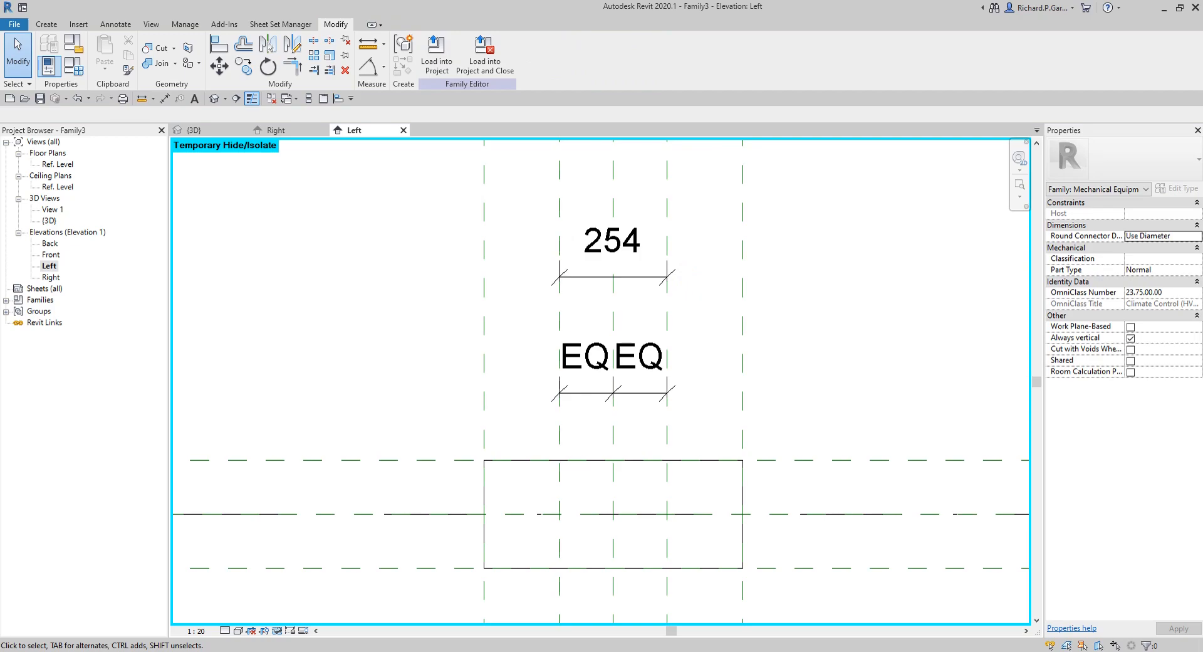
- Label the overall dimension with a new family type parameter named INLET CENTER, grouped under Dimensions
click(645, 281)
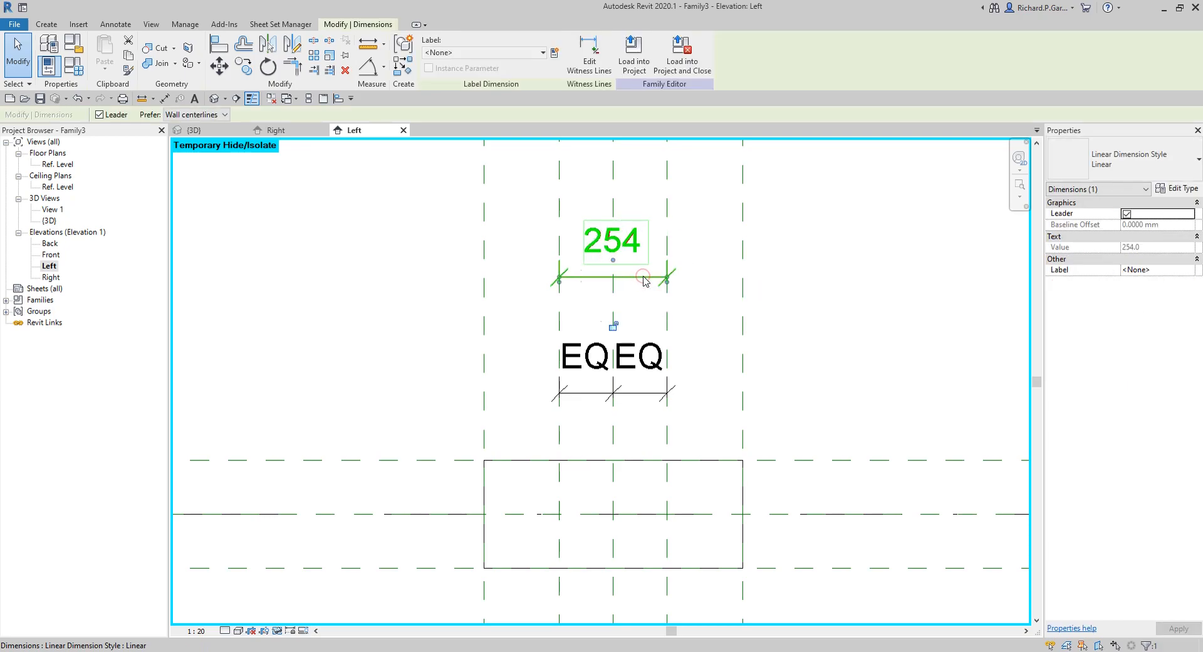
click(554, 56)
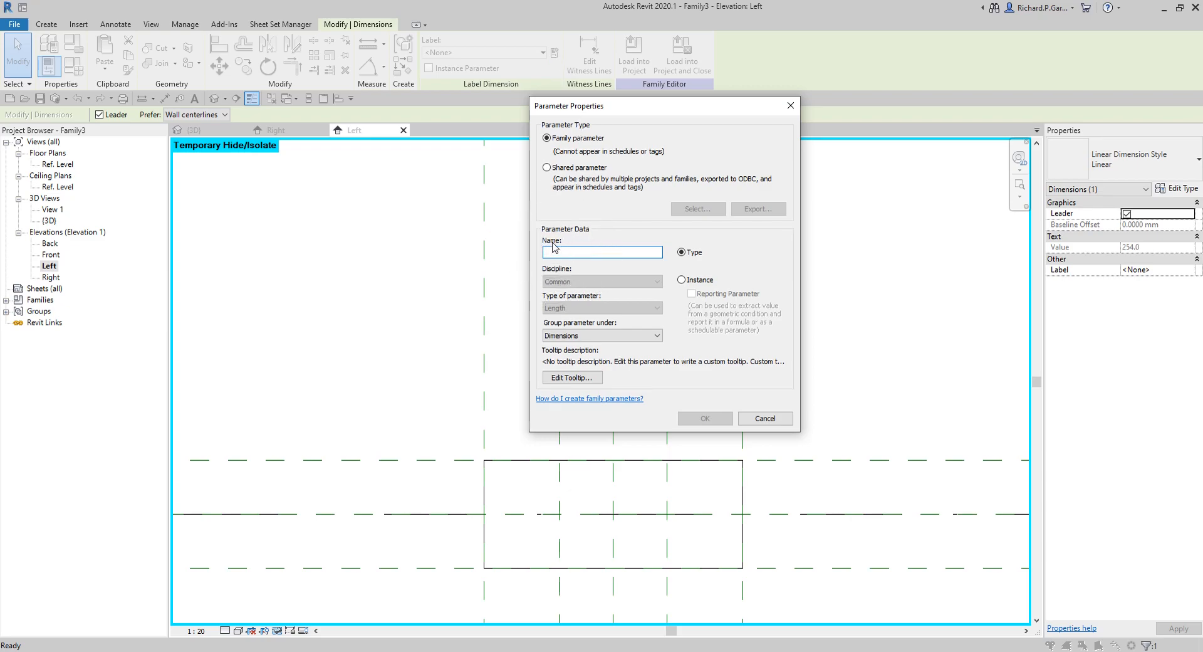
text(INCE)
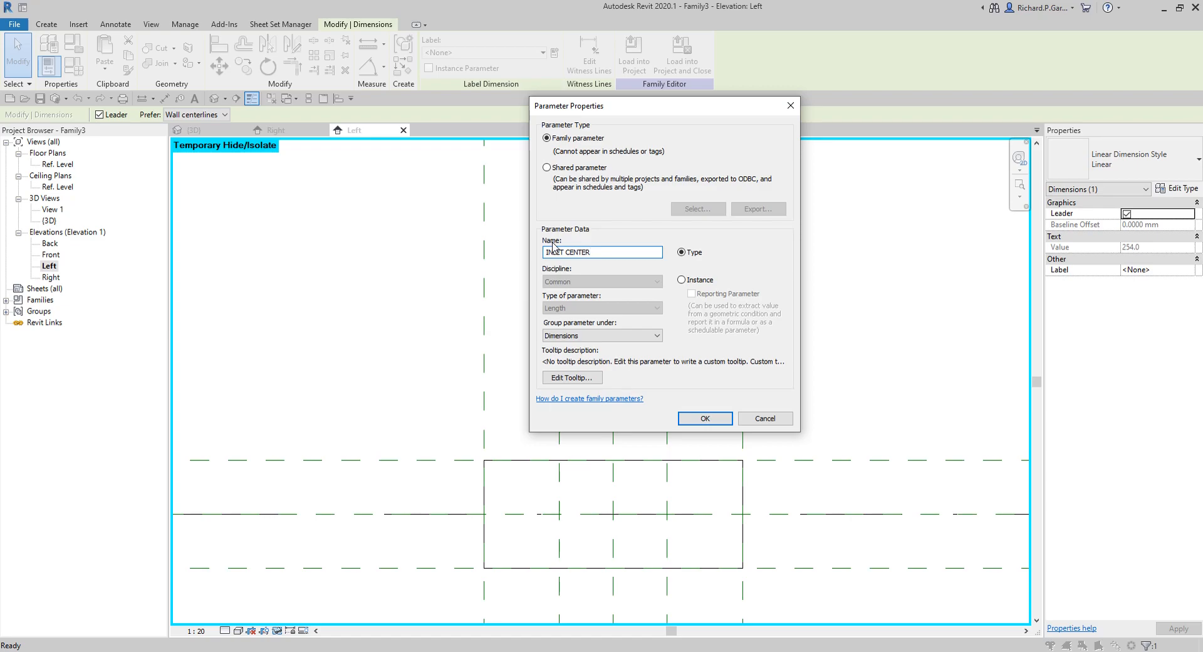
click(584, 251)
click(703, 417)
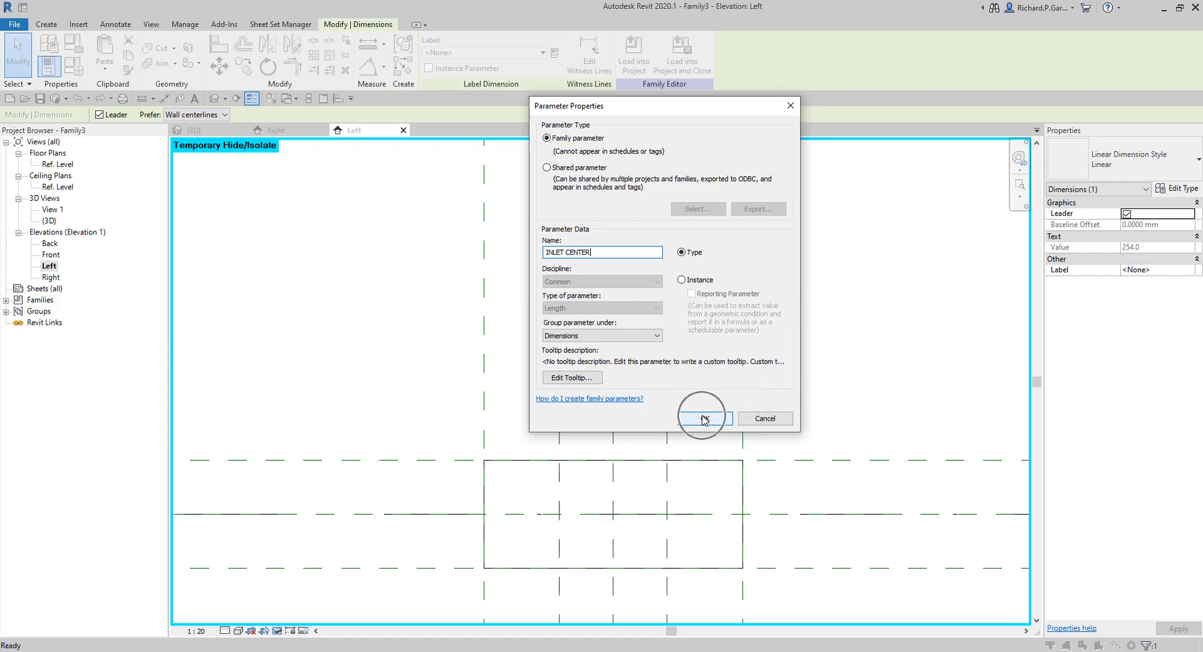
click(854, 313)
scroll(853, 313, down, 2)
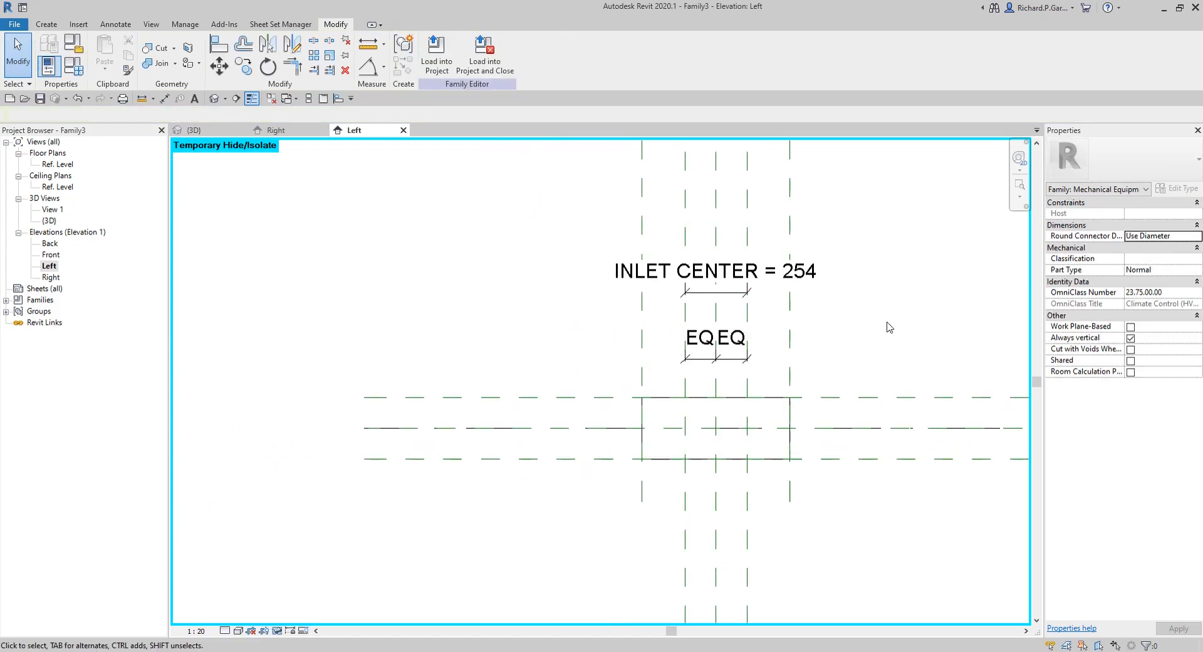
middle_drag(896, 331, 875, 322)
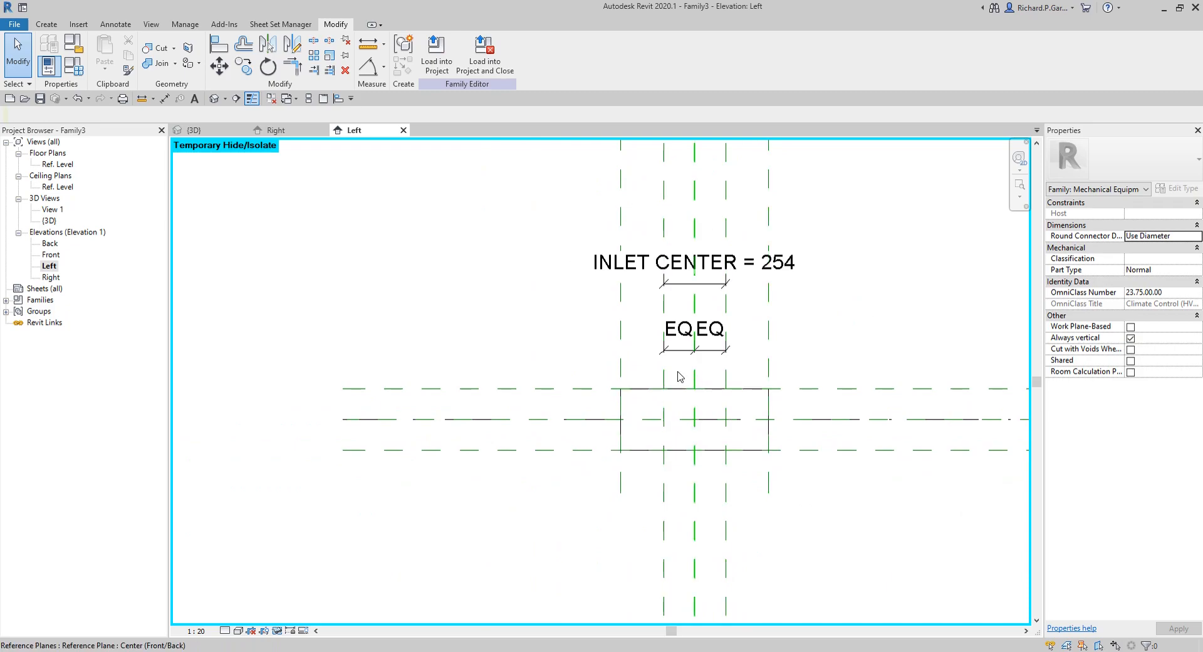
- In the Front elevation, name the vertical reference plane at the VAV box's left end VAV INLET
key(ctrl)
key(ctrl)
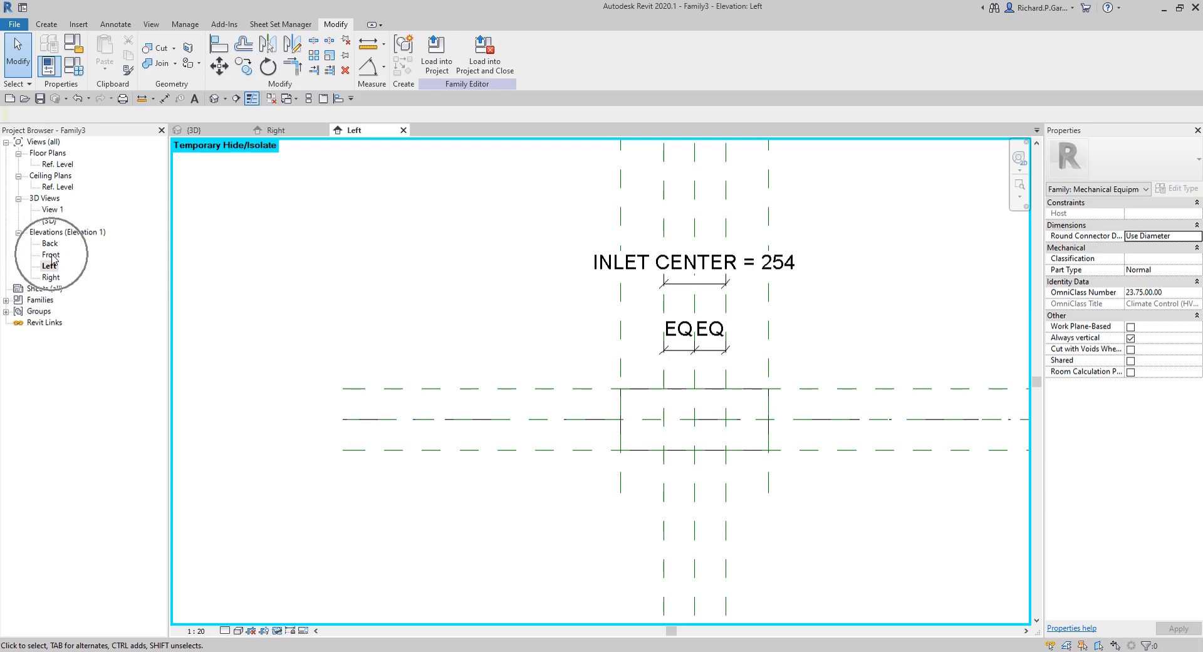
double_click(51, 255)
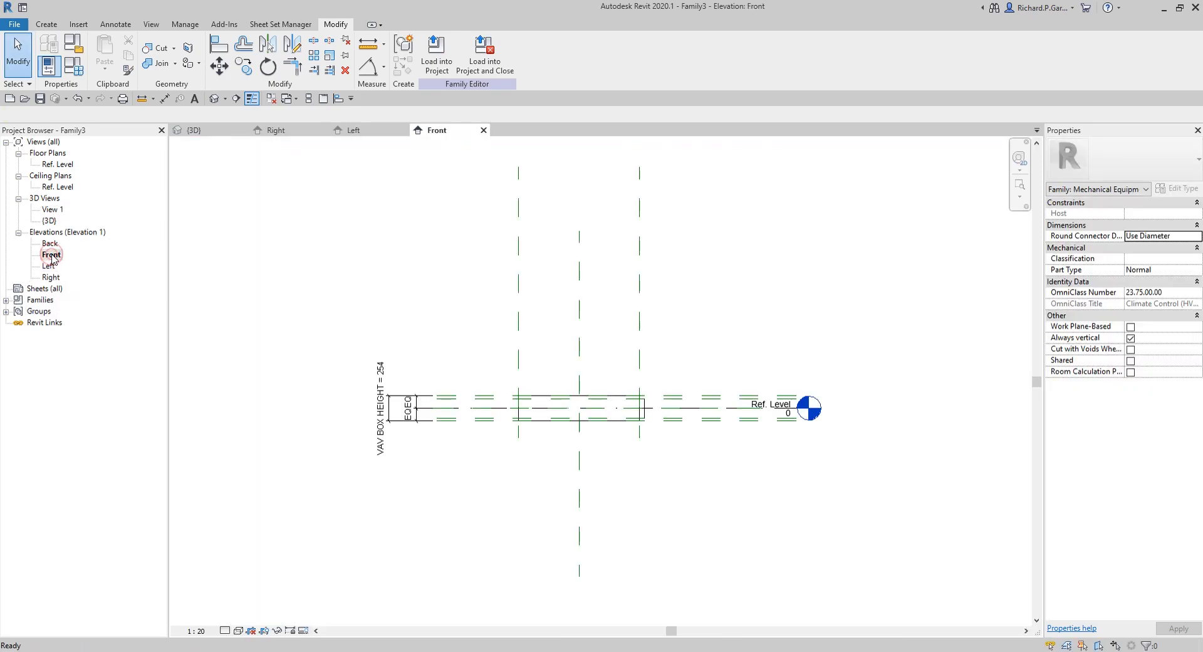
scroll(561, 454, up, 2)
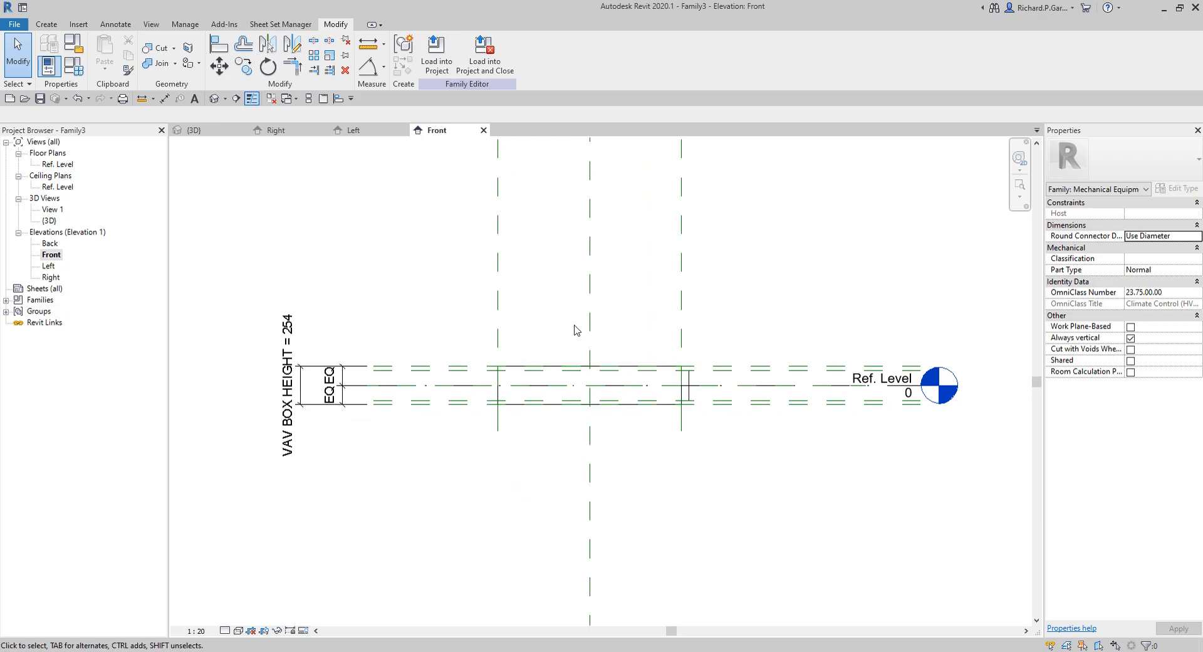
key(ctrl)
key(ctrl)
key(ctrl)
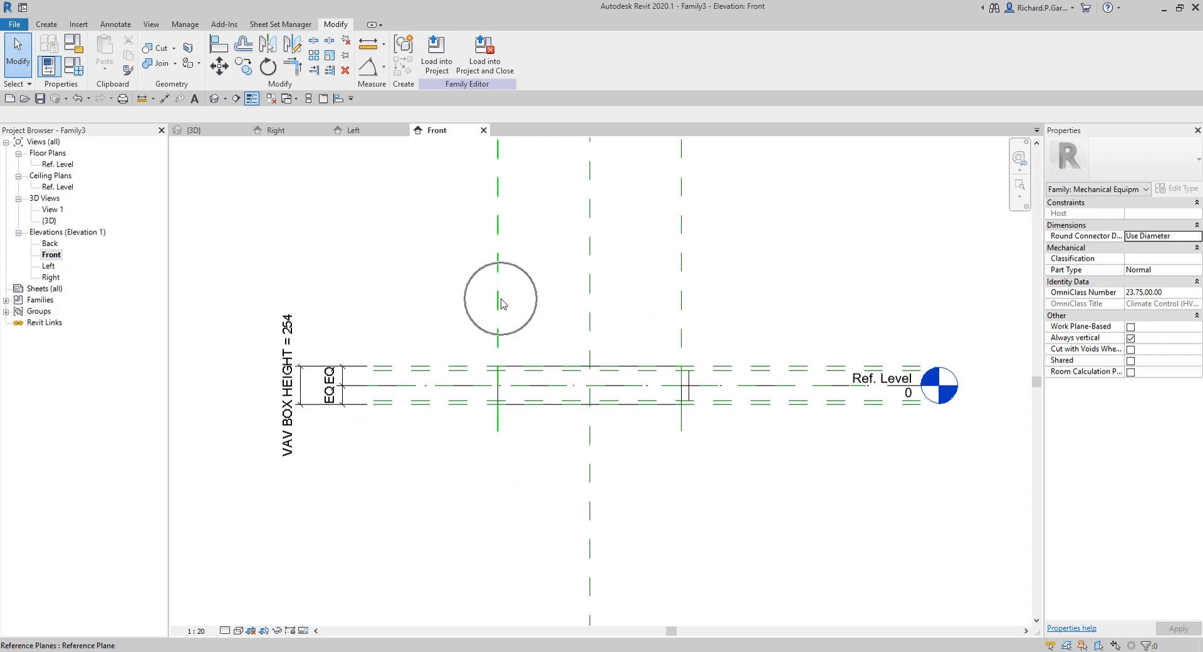
click(498, 303)
key(ctrl)
key(ctrl)
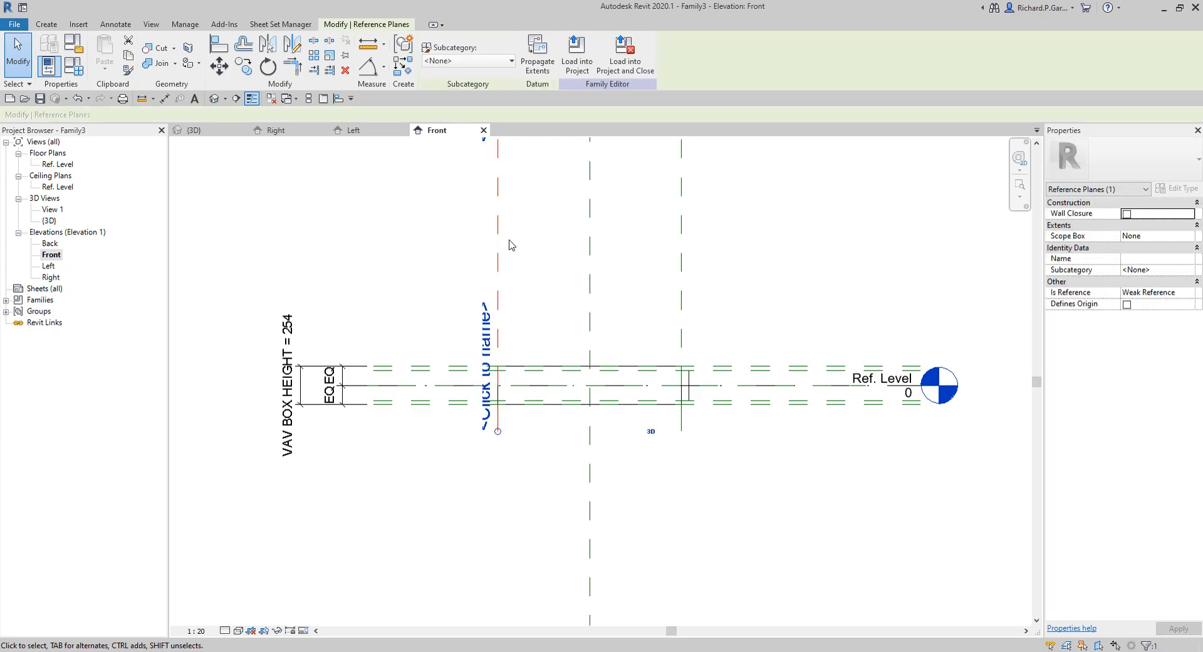
key(ctrl)
key(ctrl)
click(1131, 258)
text(VAV INLET)
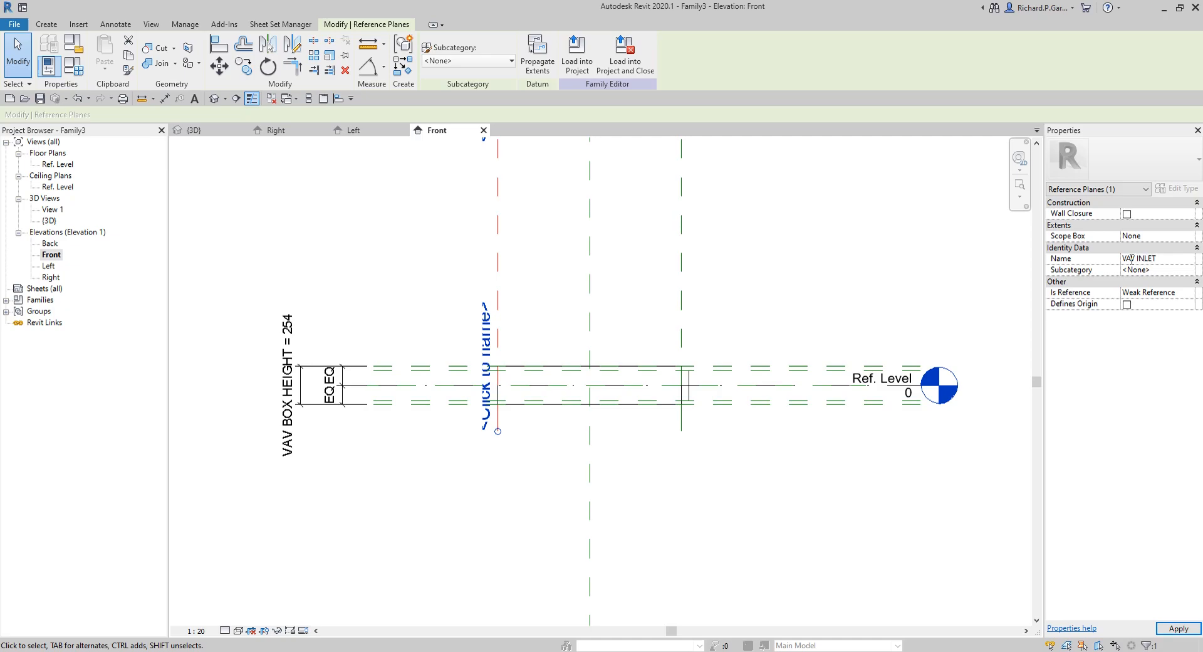
click(1194, 632)
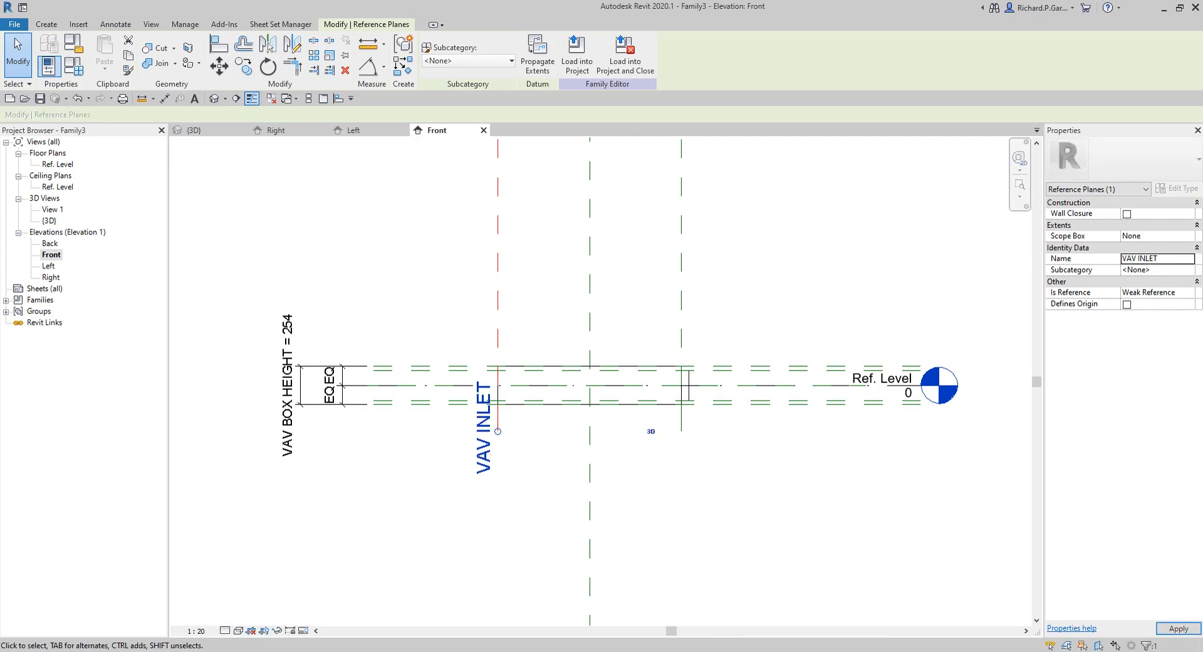
click(778, 246)
key(ctrl)
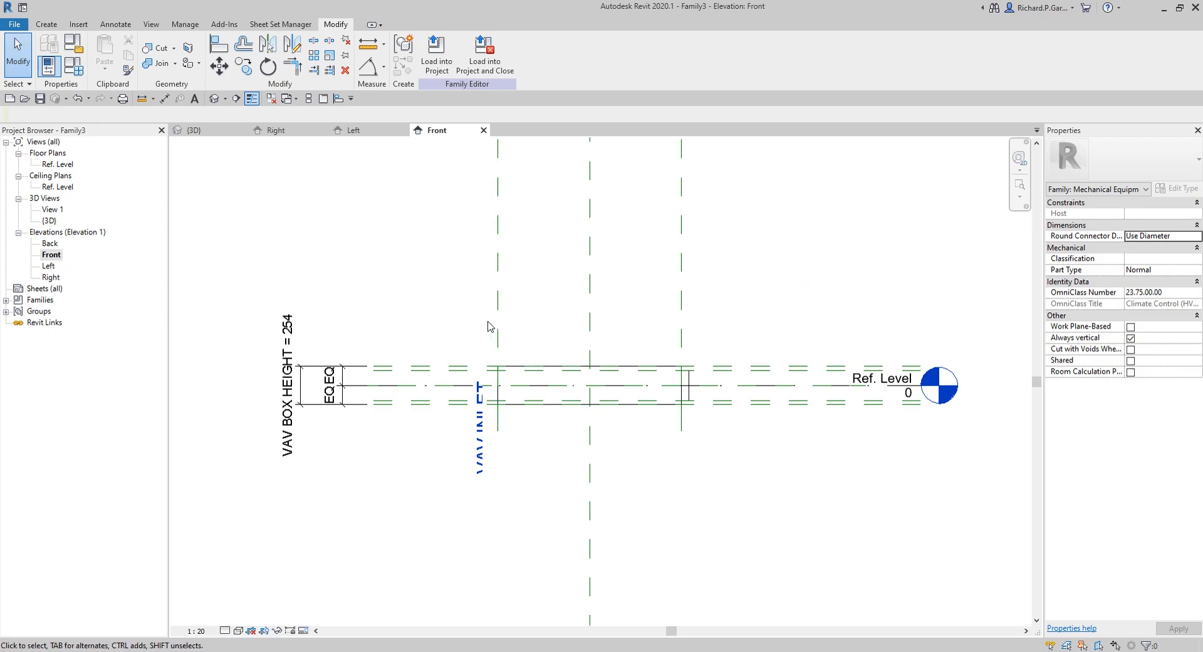
- Set the work plane to the VAV INLET reference plane and open the Left elevation for sketching
click(47, 25)
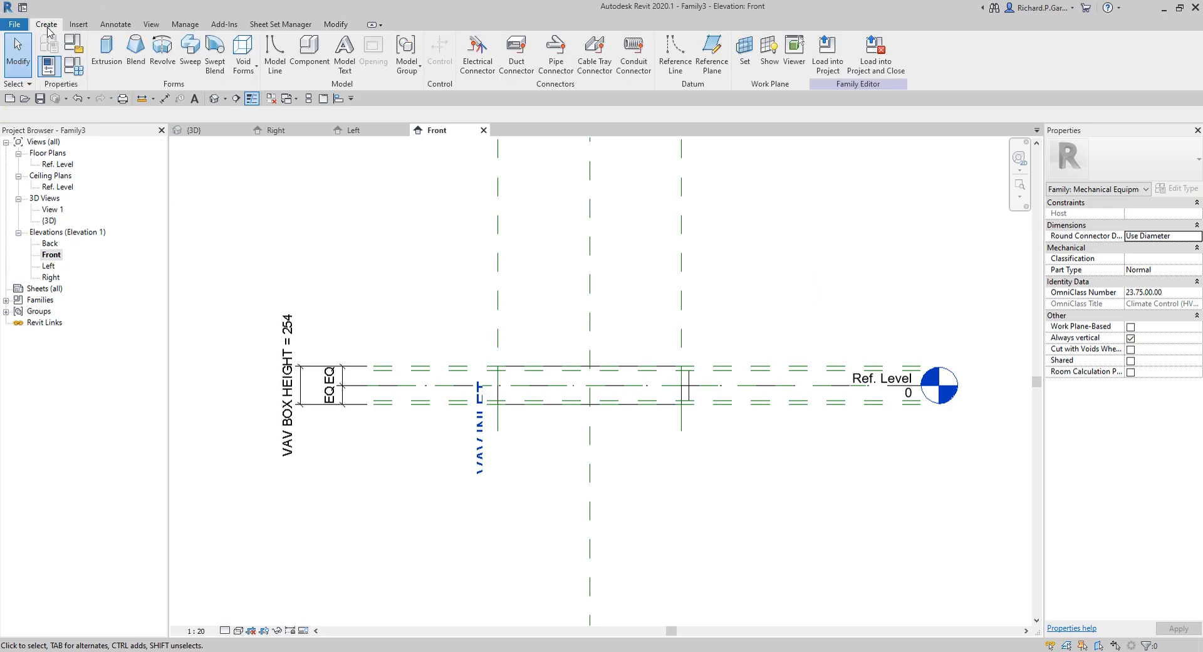
click(746, 50)
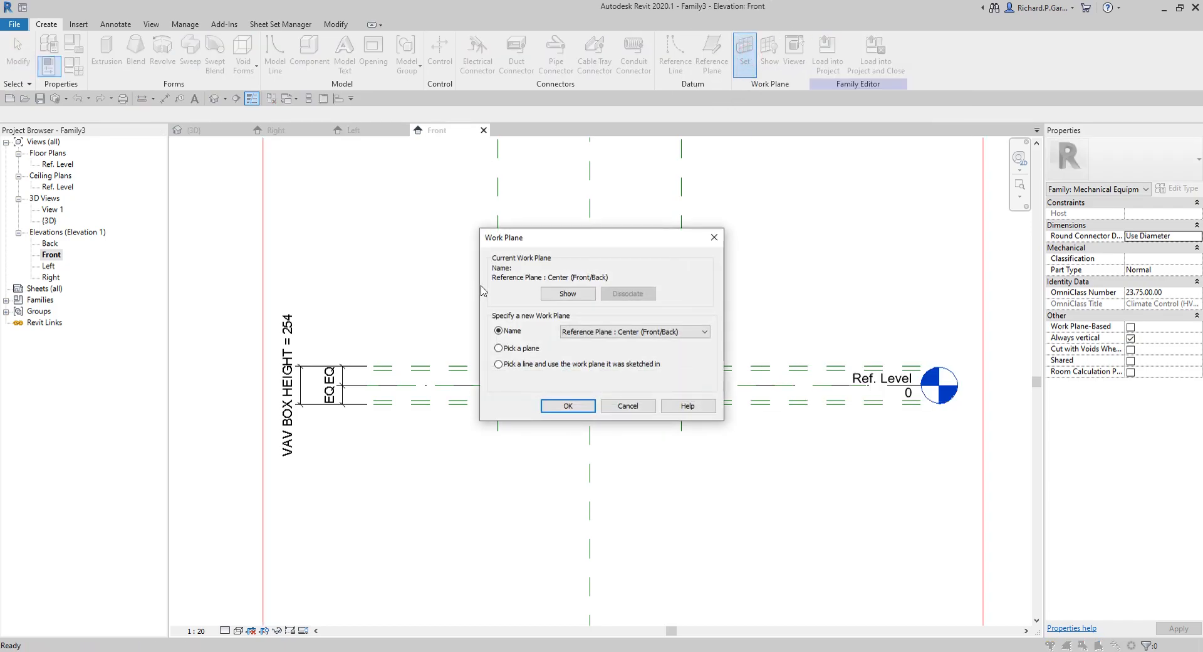
click(637, 331)
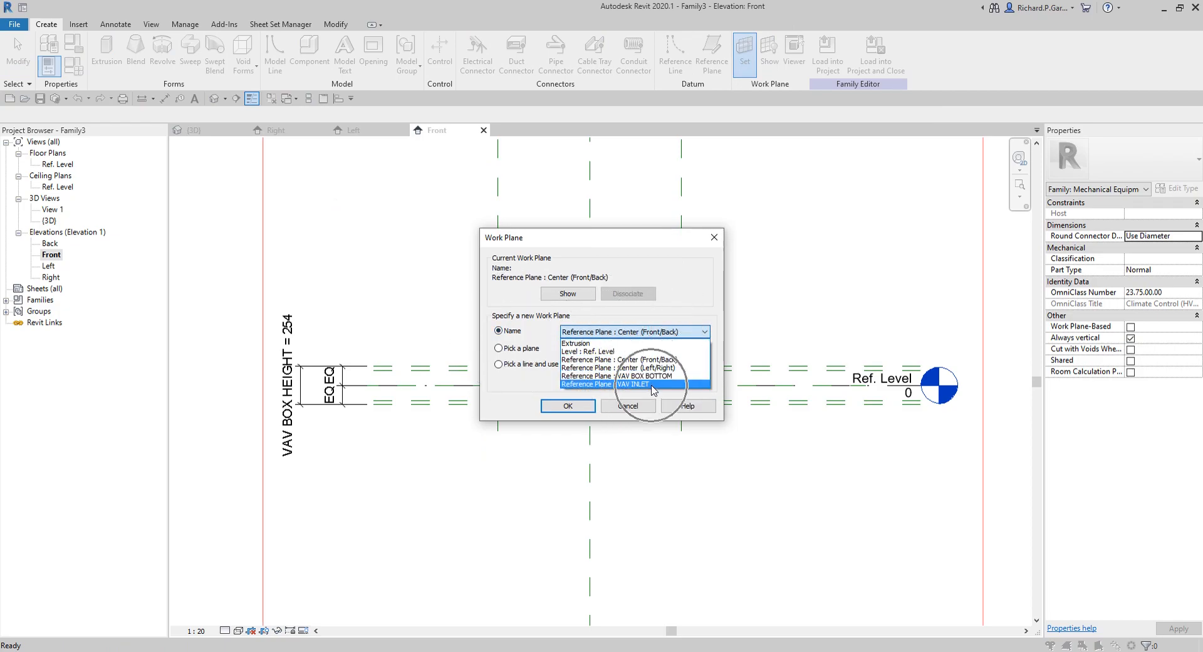
click(651, 384)
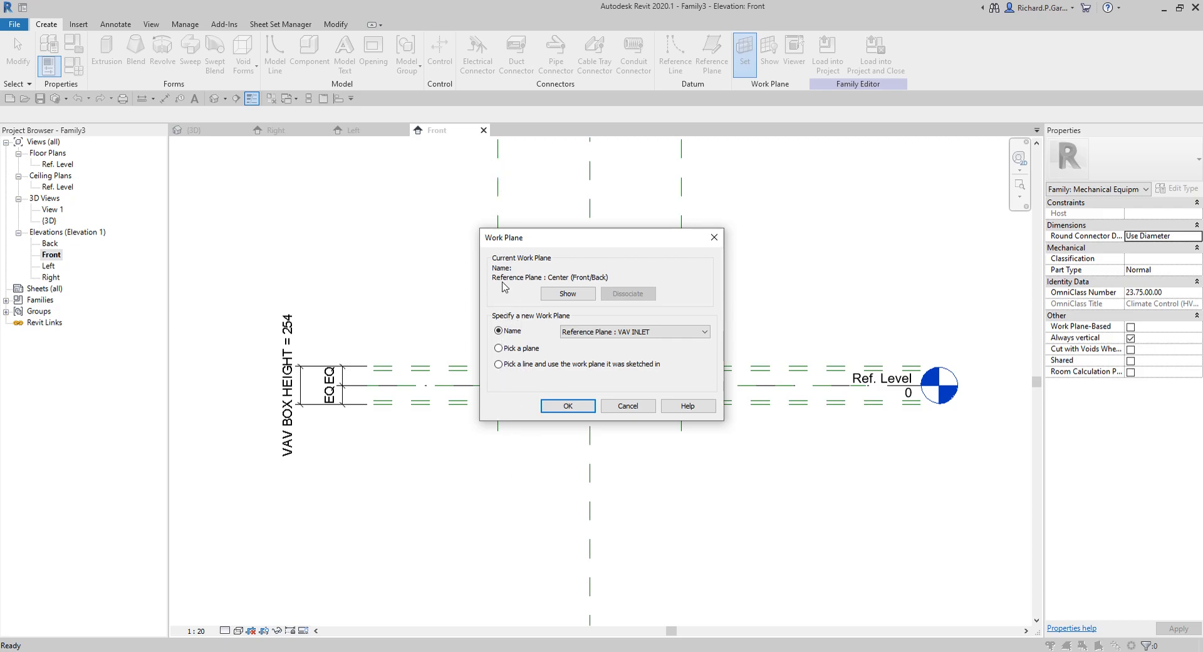
click(566, 407)
click(566, 407)
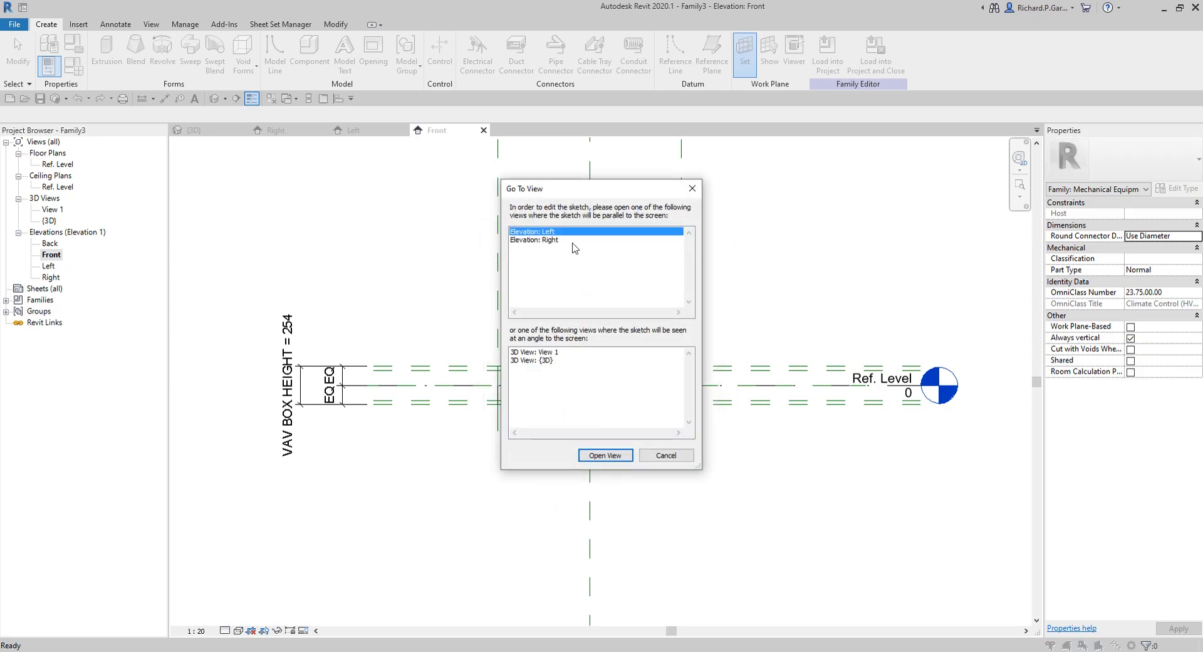
key(ctrl)
key(ctrl)
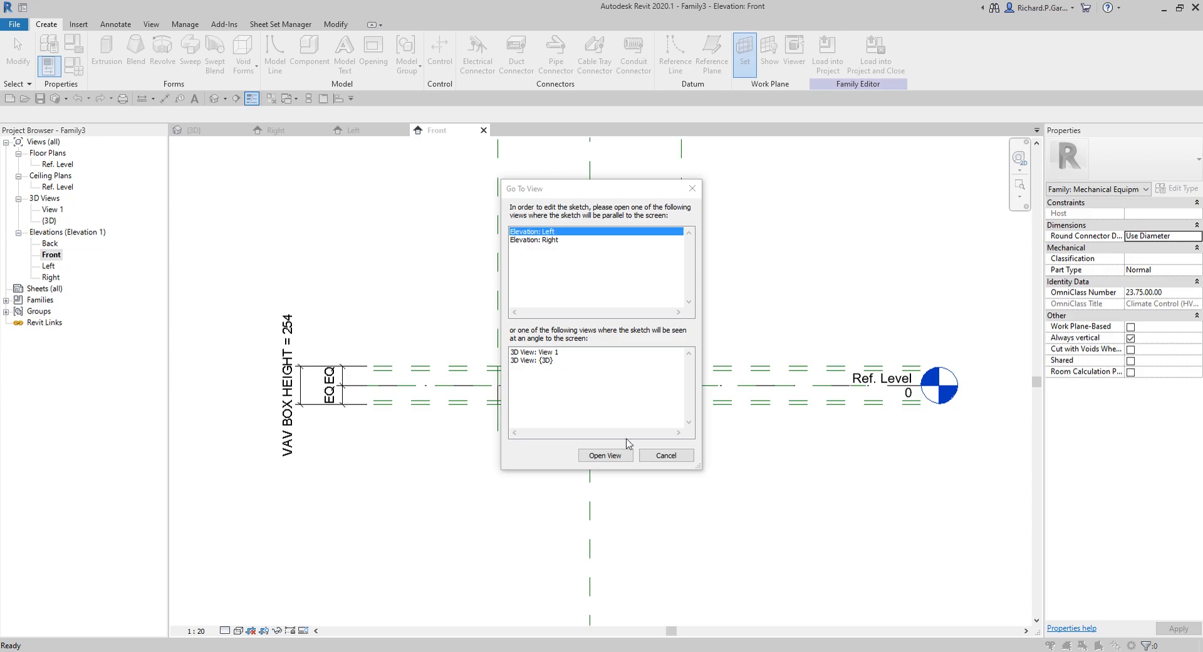
key(ctrl)
key(ctrl)
click(605, 455)
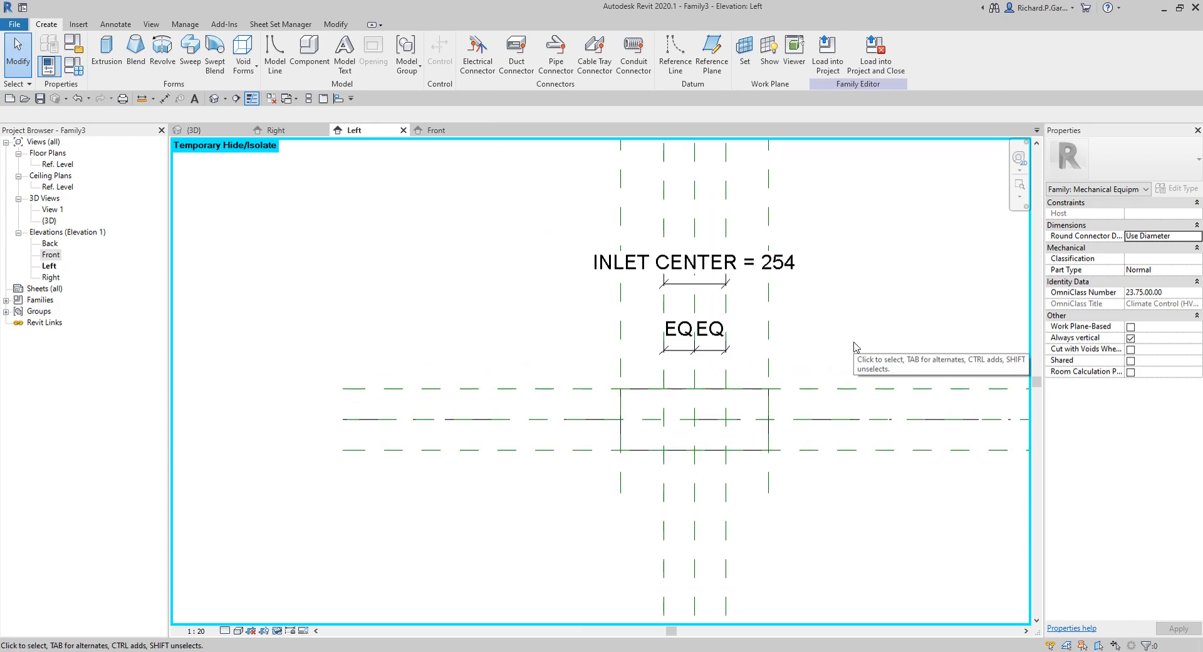
- Start an extrusion and sketch two circles of radius 75 where the outer inlet reference planes cross the box's horizontal center plane
scroll(682, 420, up, 3)
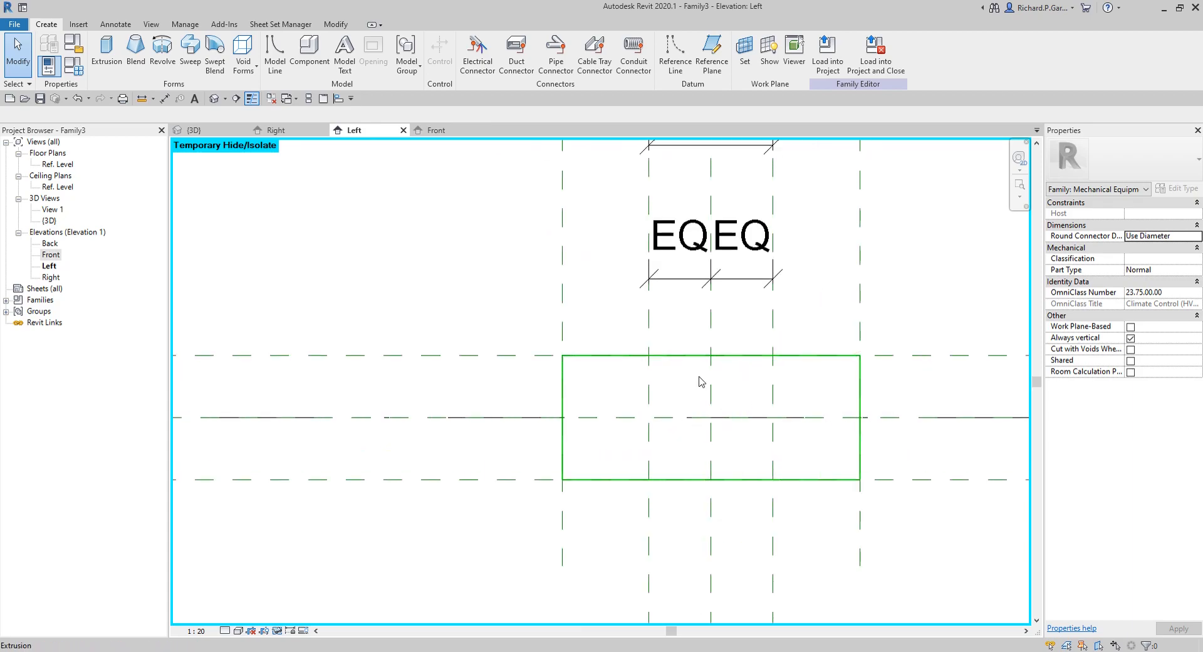
double_click(724, 431)
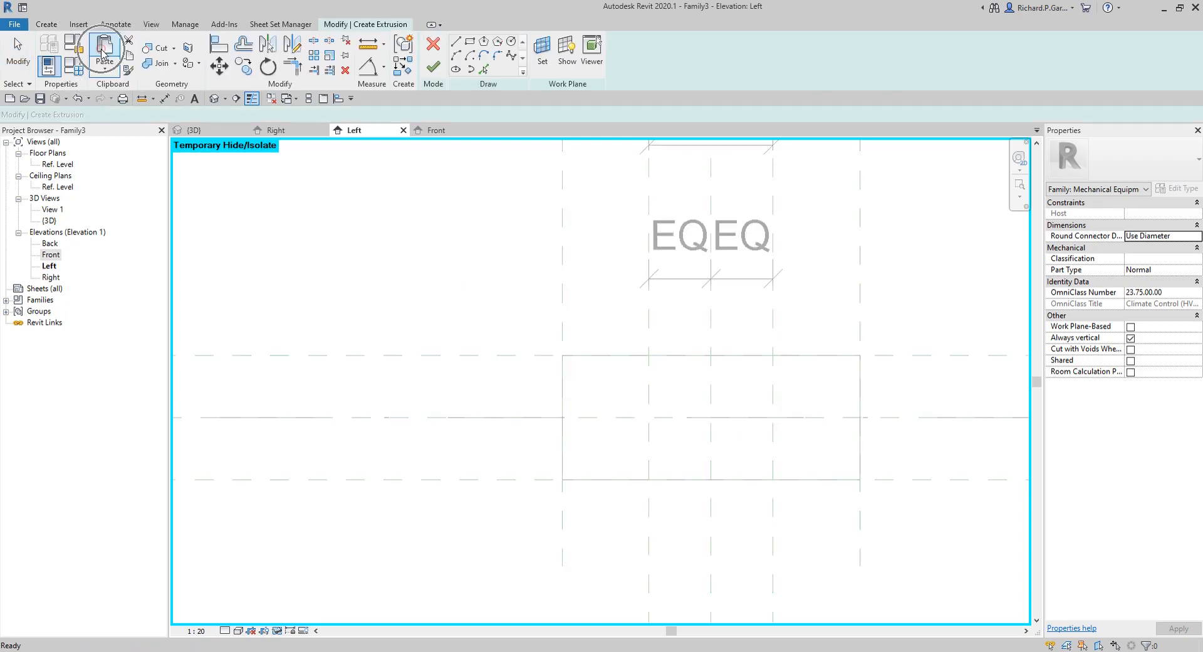
click(511, 42)
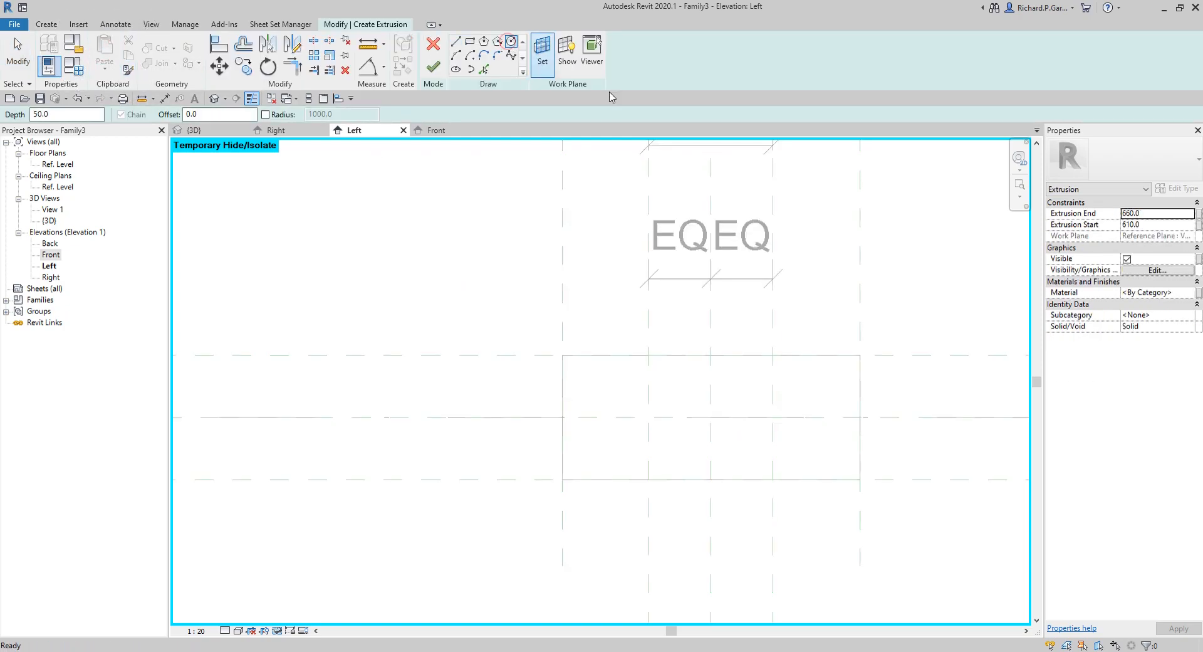
click(649, 417)
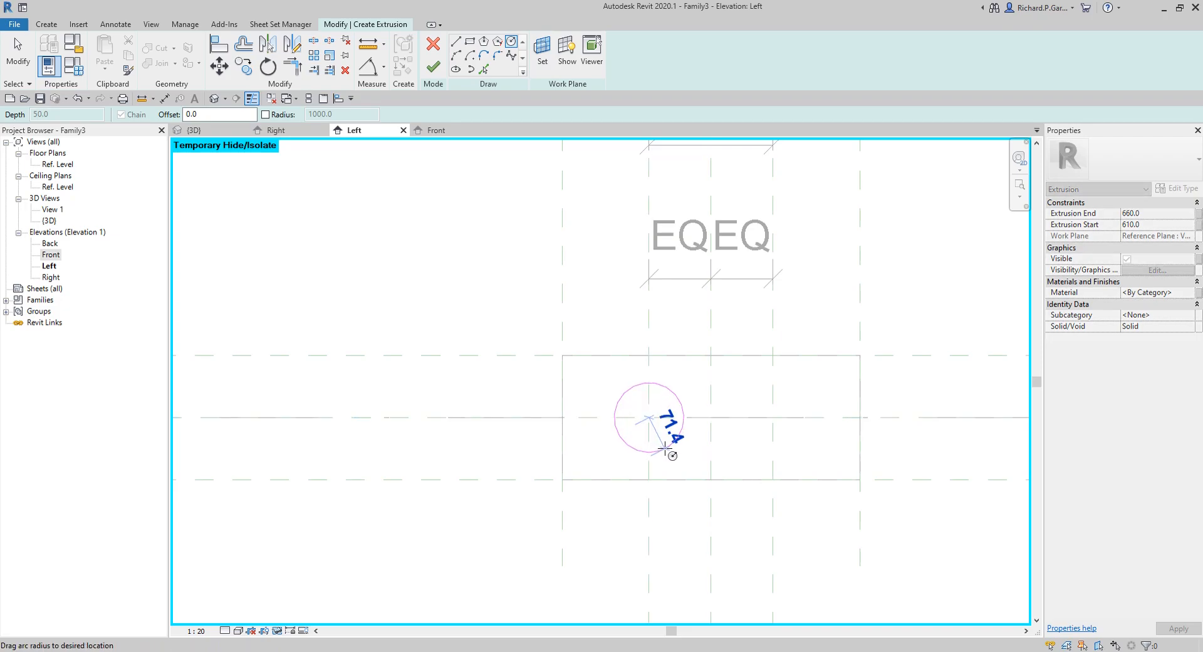
text(75)
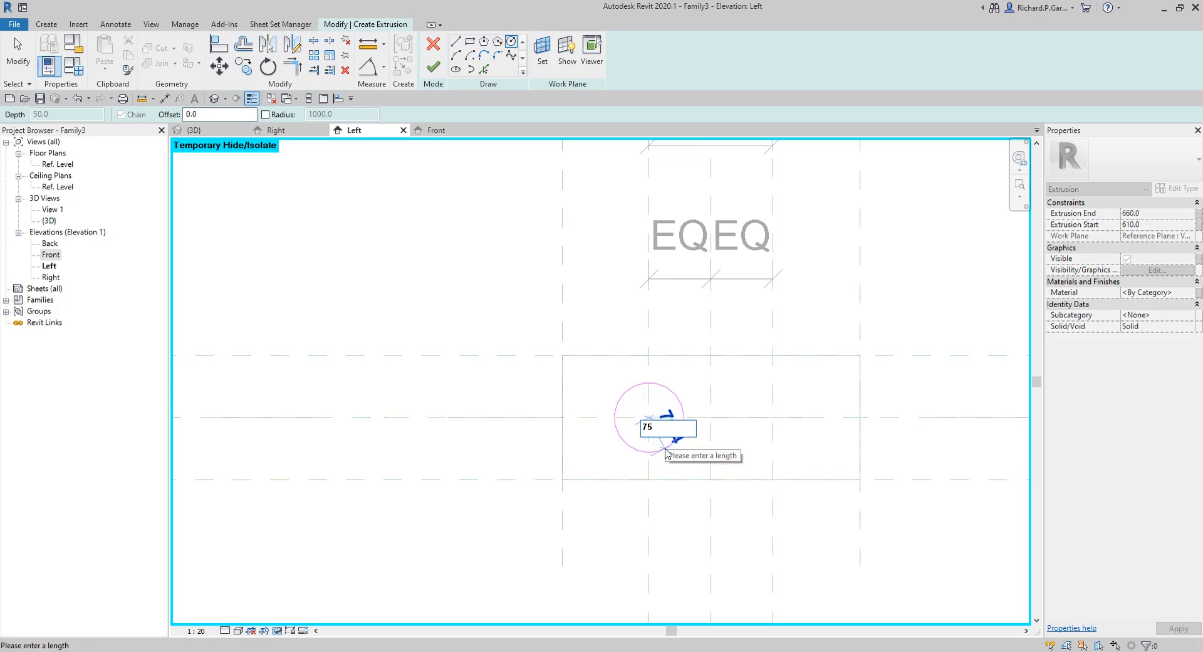
key(Return)
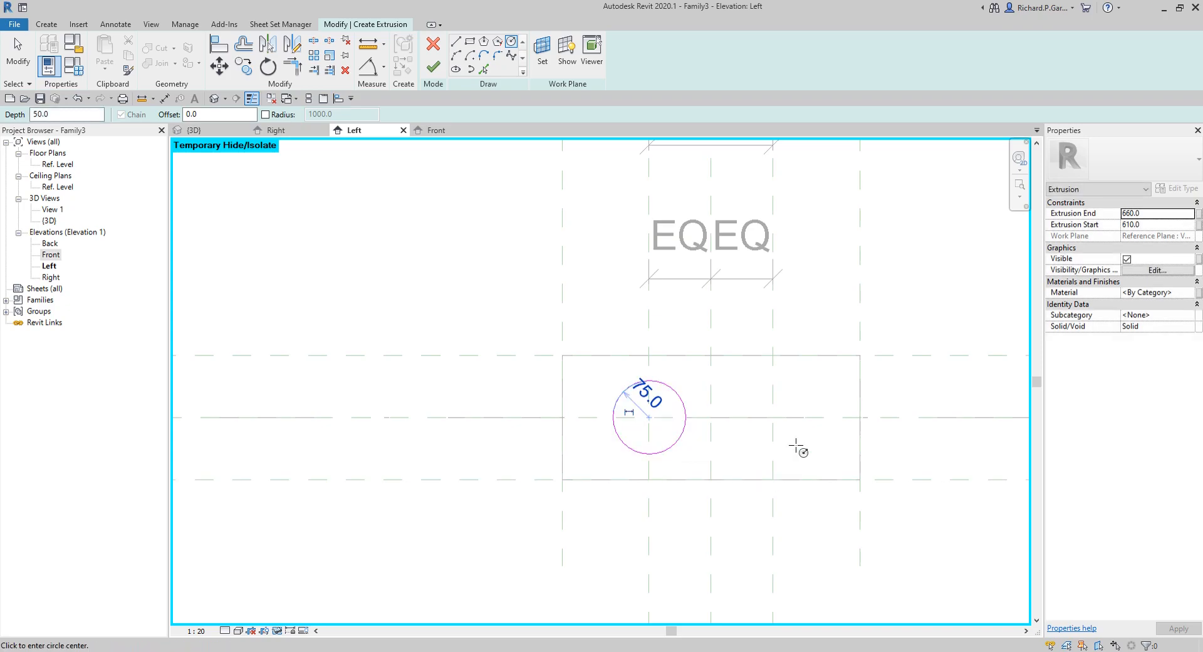
click(774, 417)
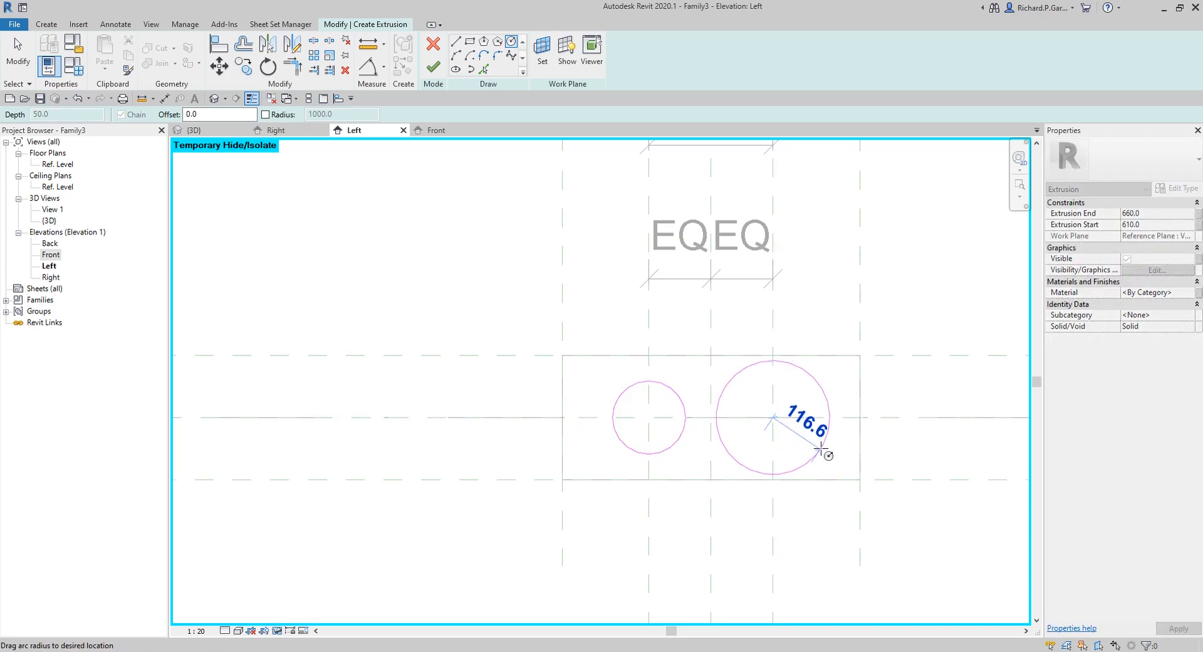
text(75)
key(Return)
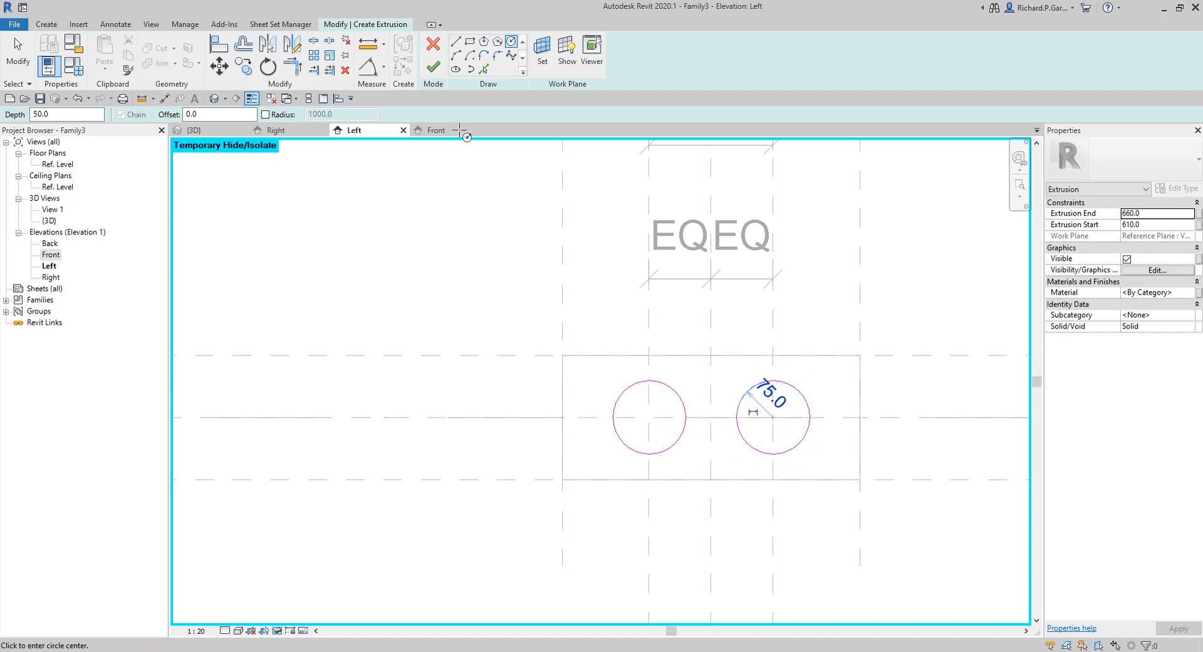
click(18, 55)
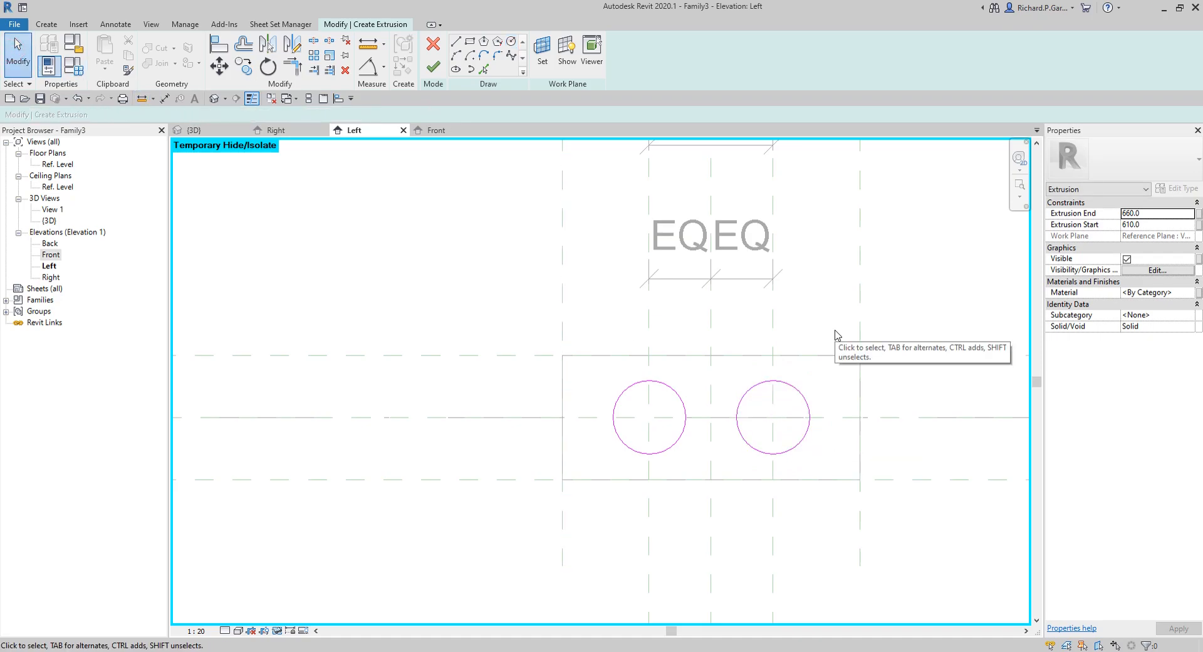
- Set the extrusion start to 0 and end to -100, finish the inlet extrusion, and view it in 3D from the inlet side
click(1147, 226)
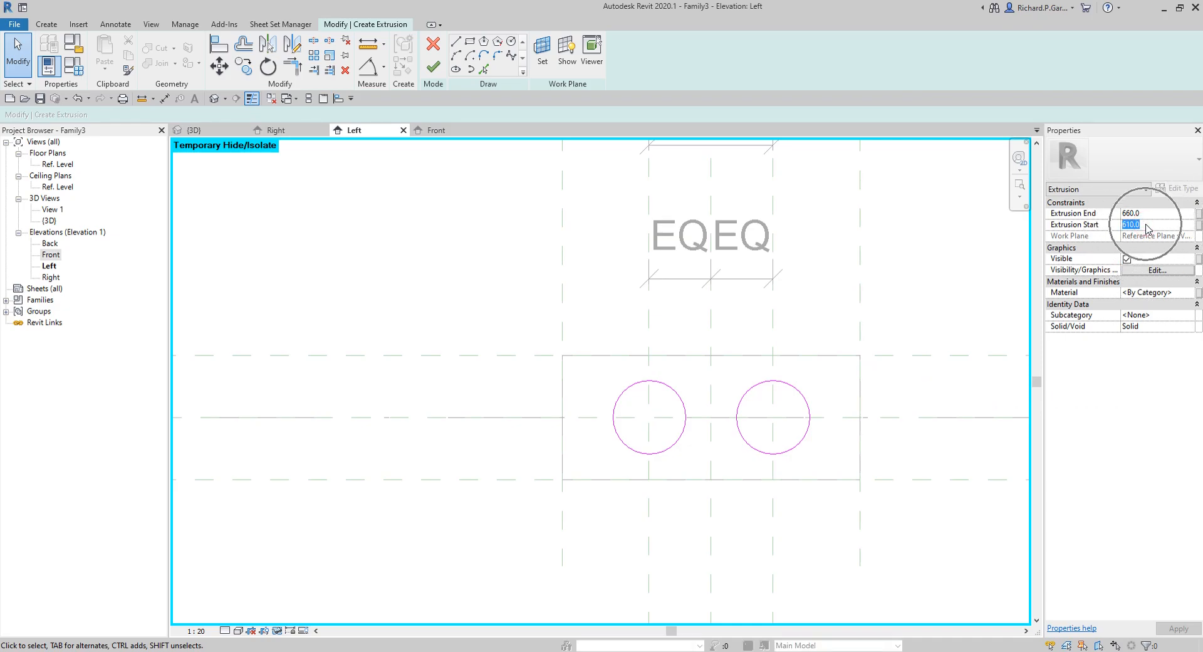
text(00)
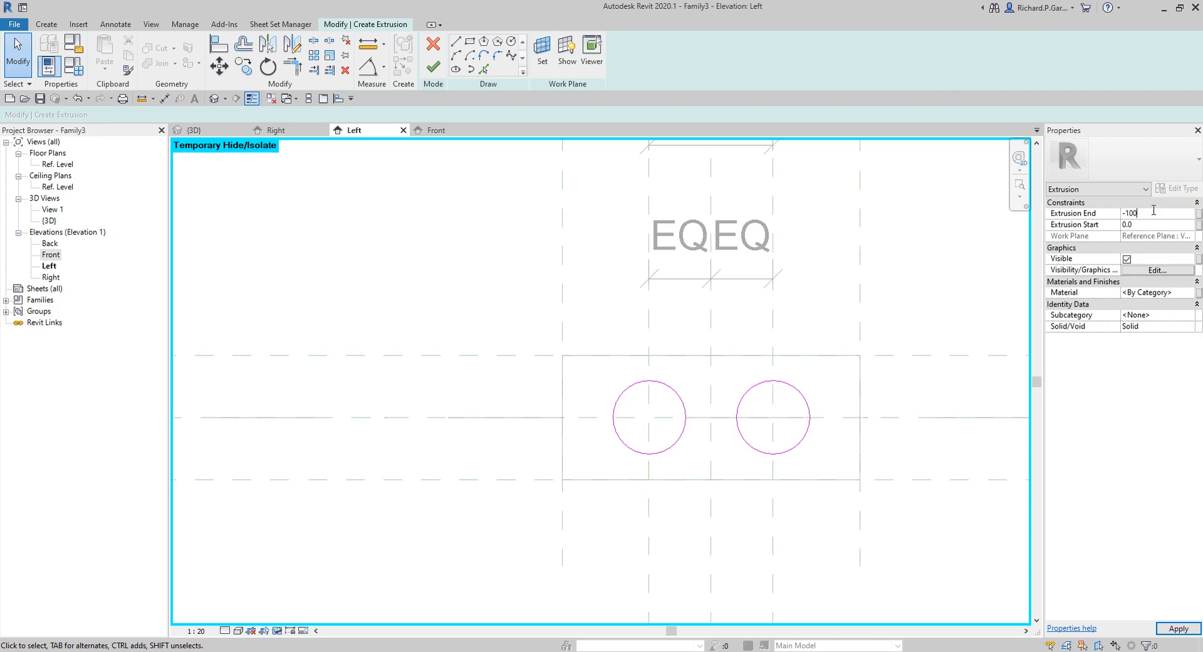
click(1178, 627)
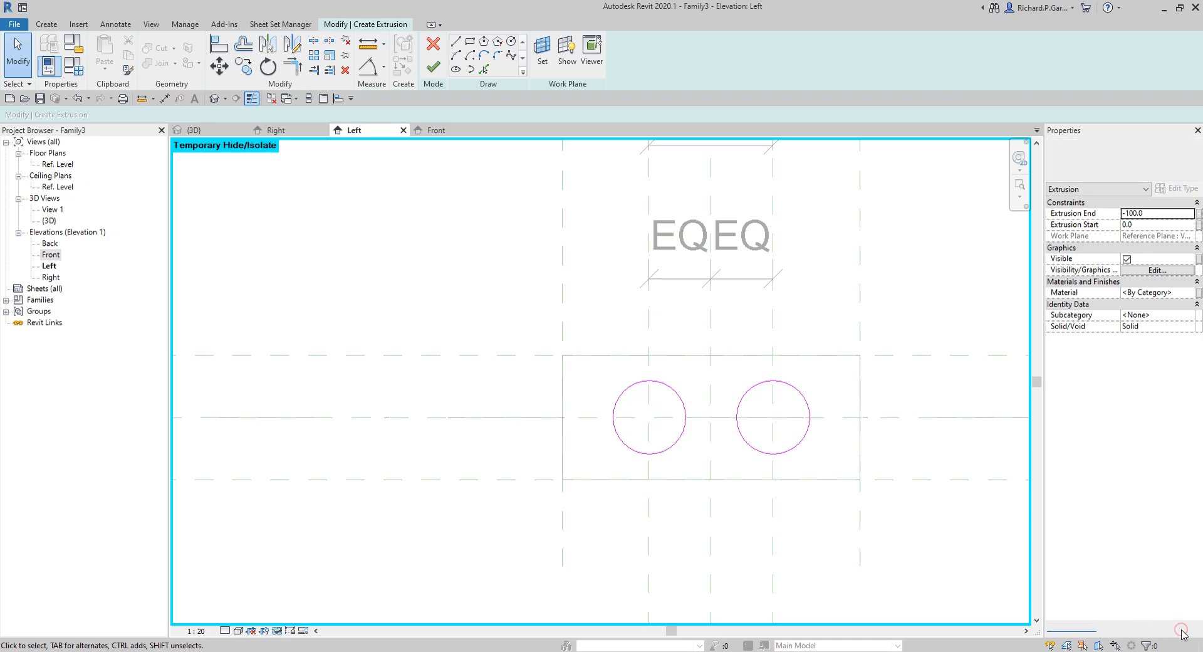
click(434, 67)
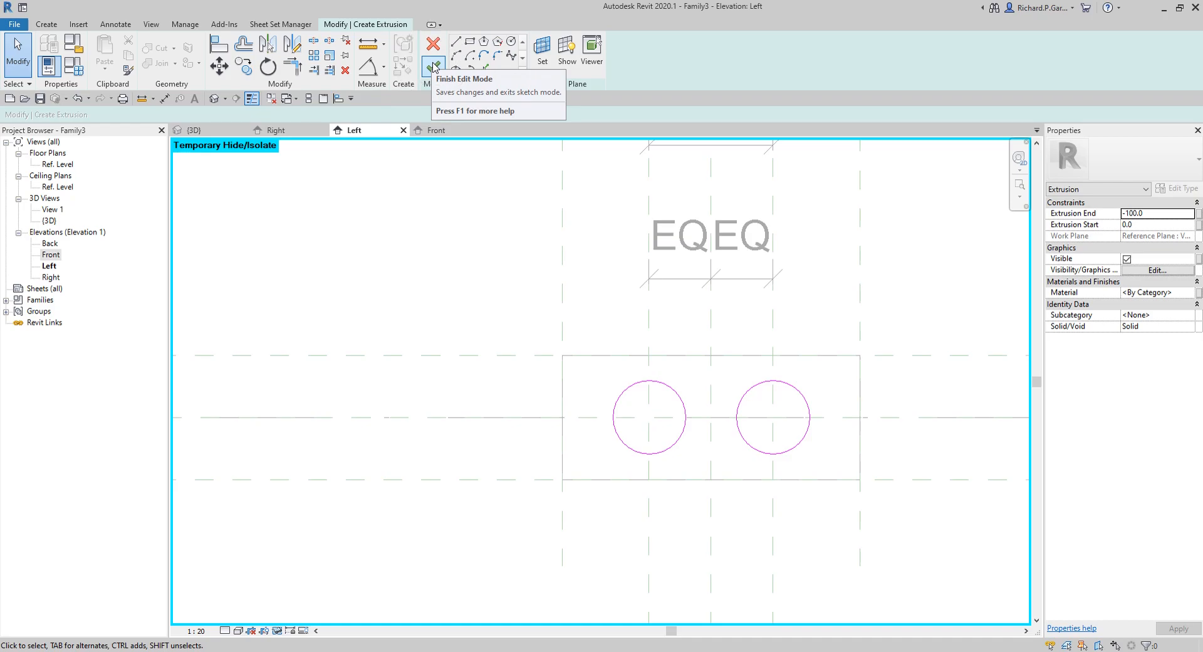
click(398, 244)
click(215, 98)
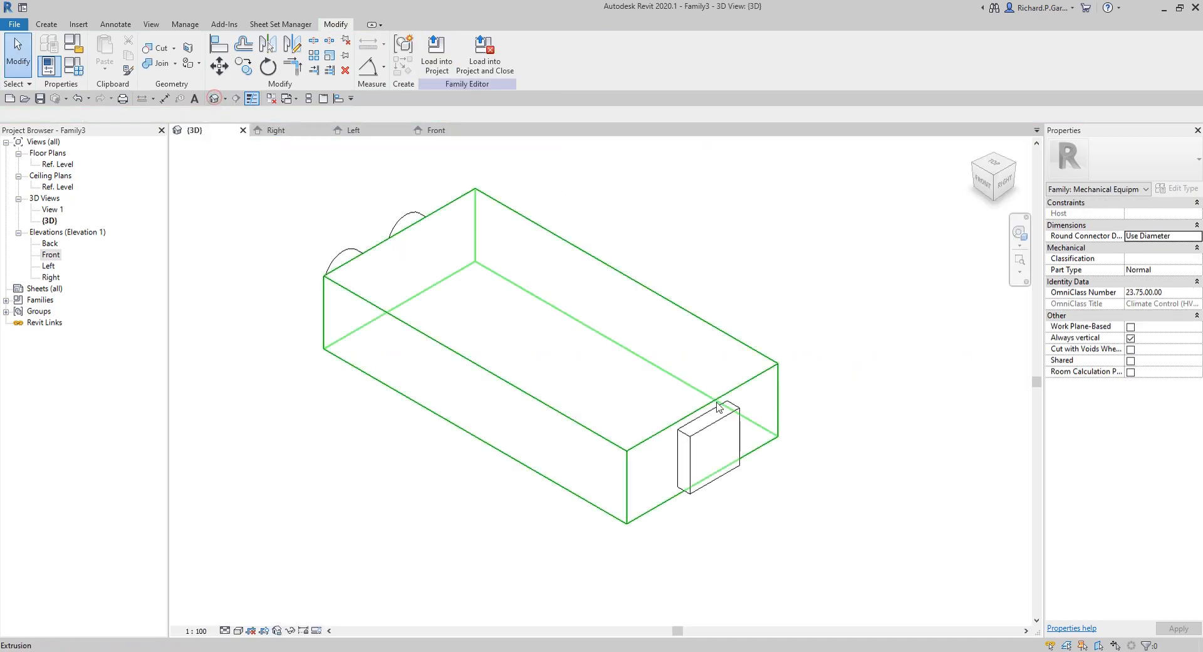
shift+middle_drag(405, 420, 933, 406)
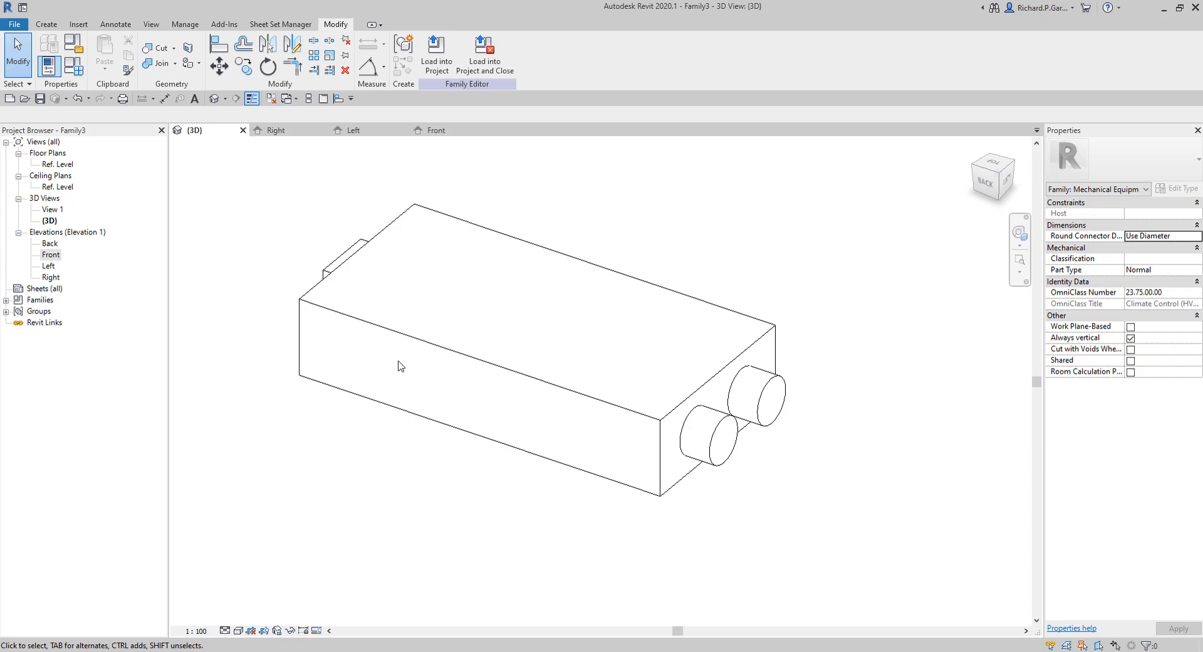
- In the Left elevation, place a radial dimension on each of the two inlet circles
double_click(50, 266)
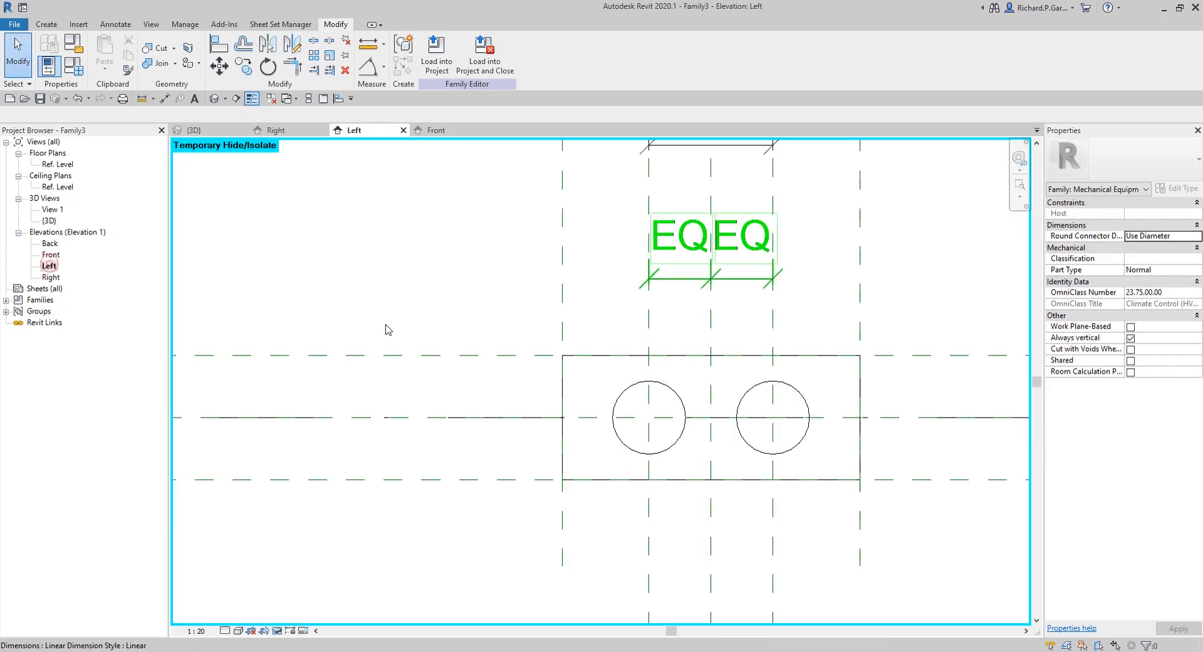
click(679, 401)
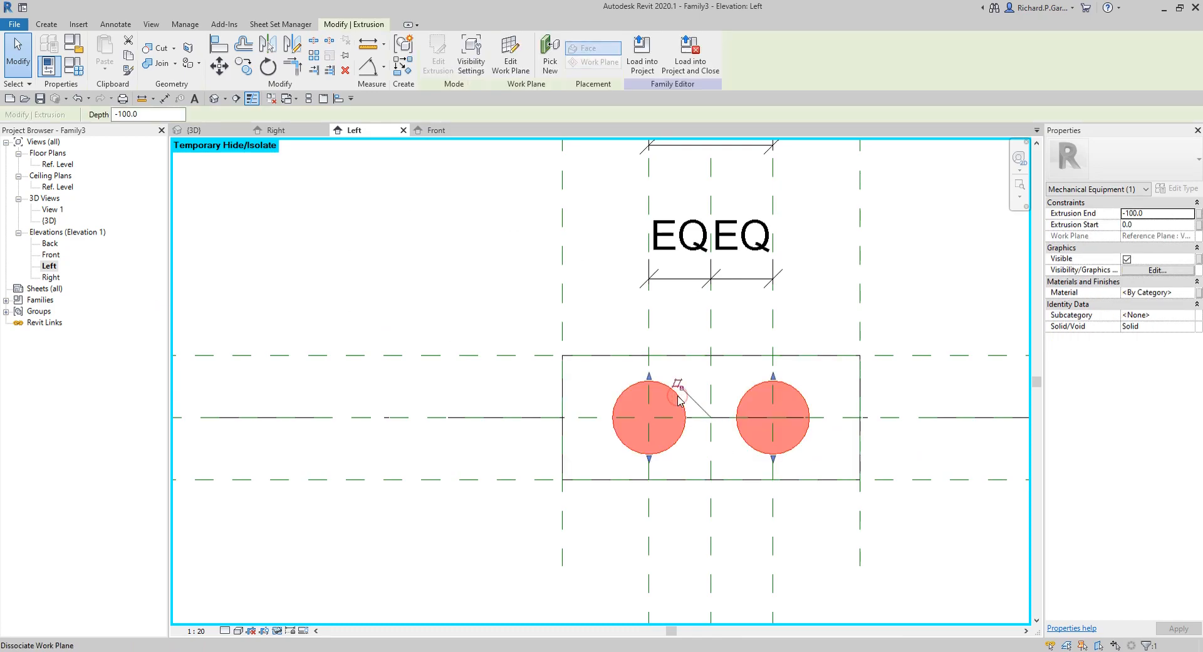
click(677, 384)
click(419, 282)
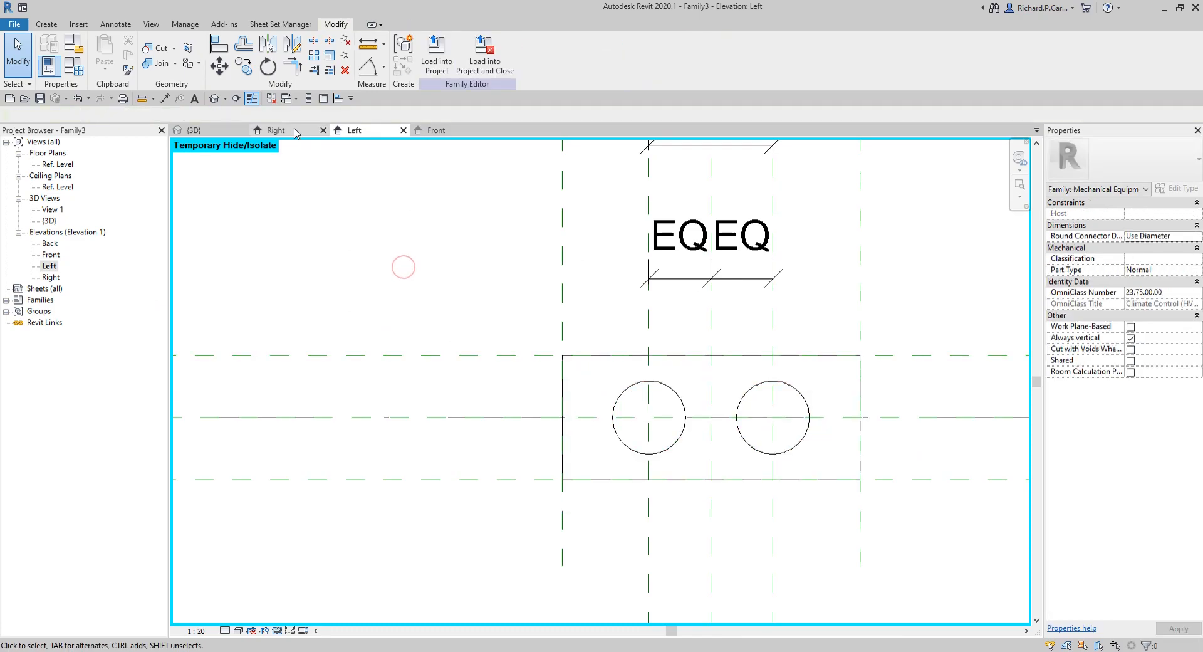
click(164, 98)
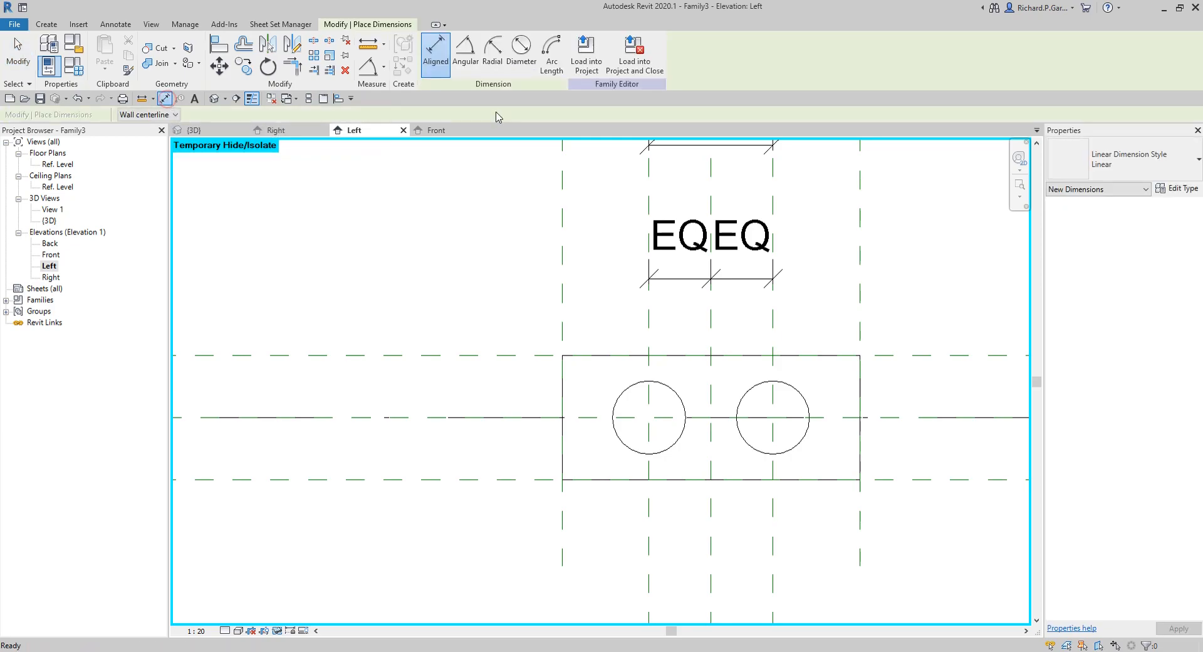
click(492, 53)
scroll(654, 391, up, 3)
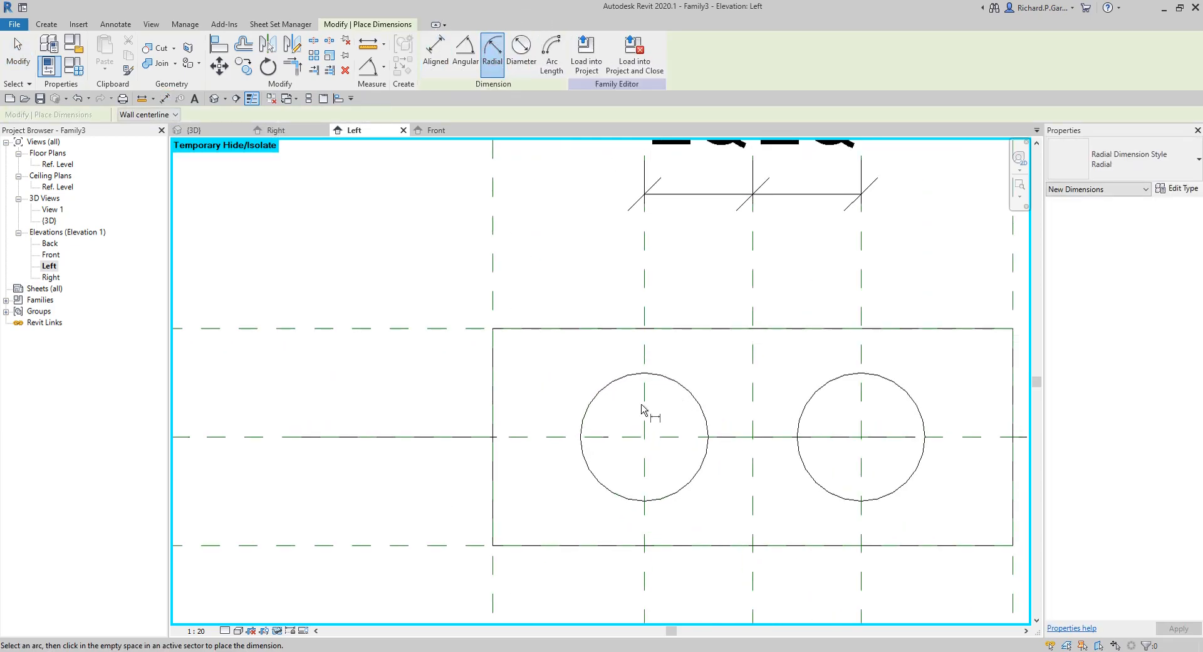
click(627, 388)
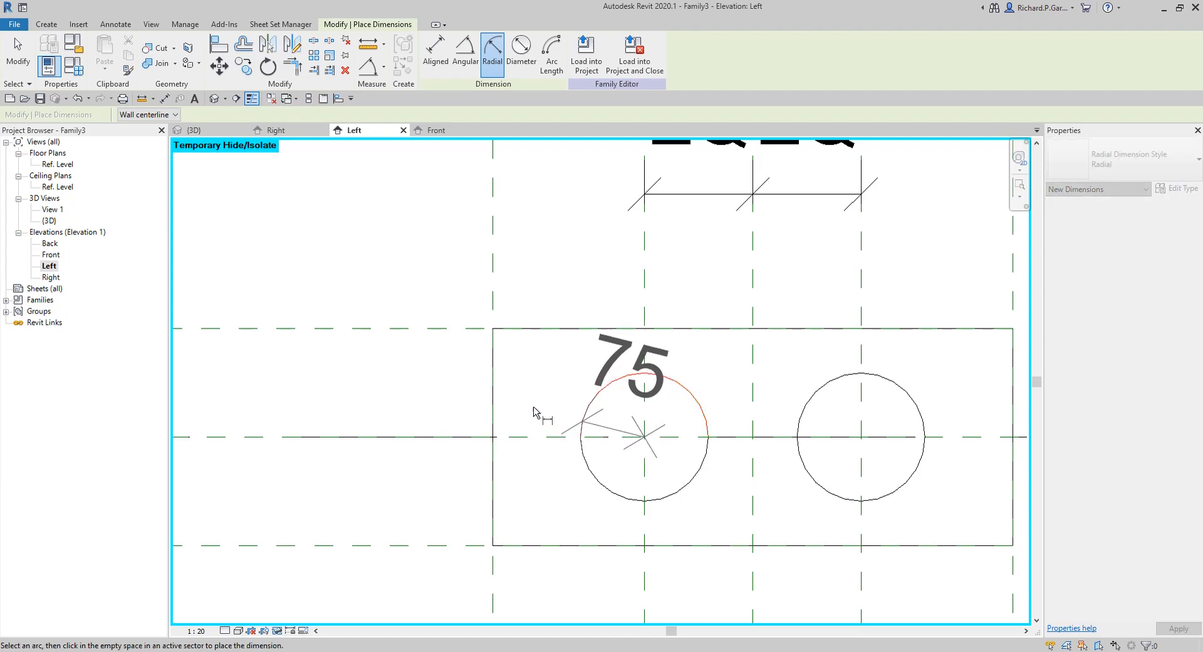
click(539, 417)
click(913, 406)
click(949, 372)
click(27, 67)
scroll(602, 439, down, 5)
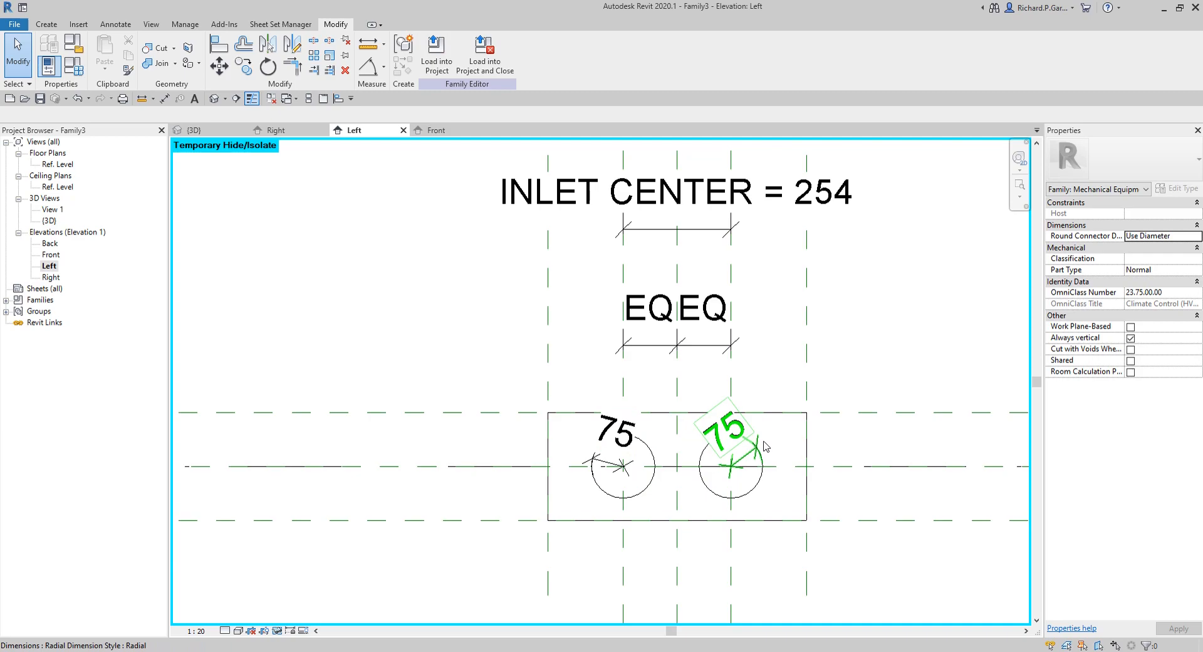
click(619, 467)
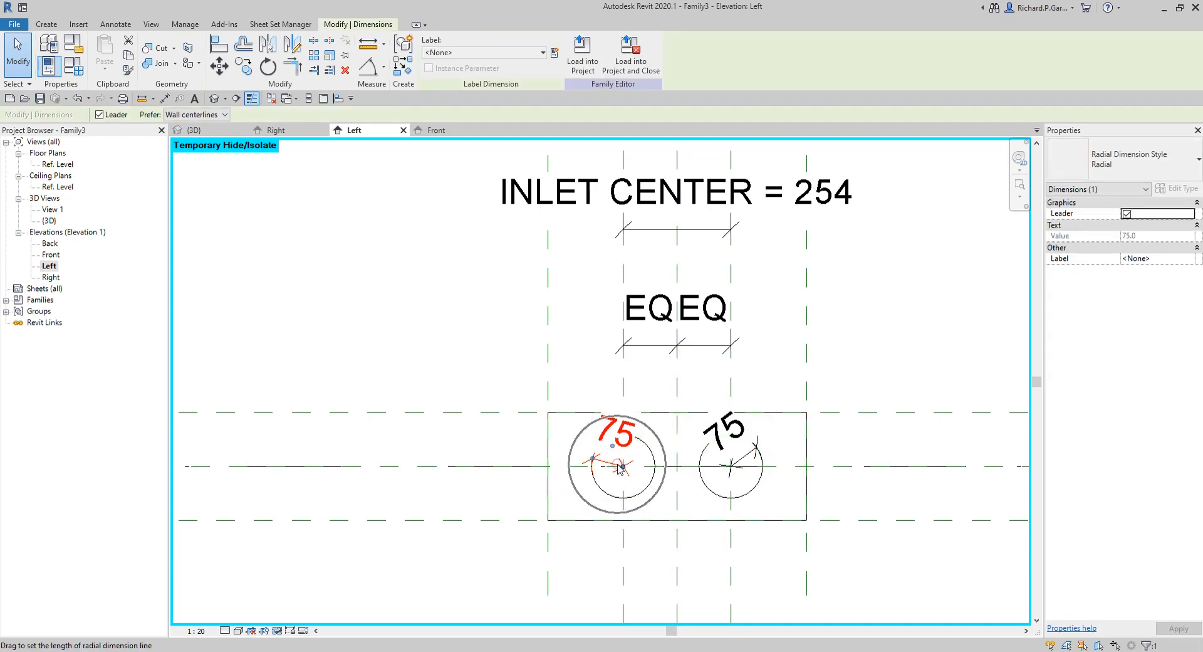
click(554, 54)
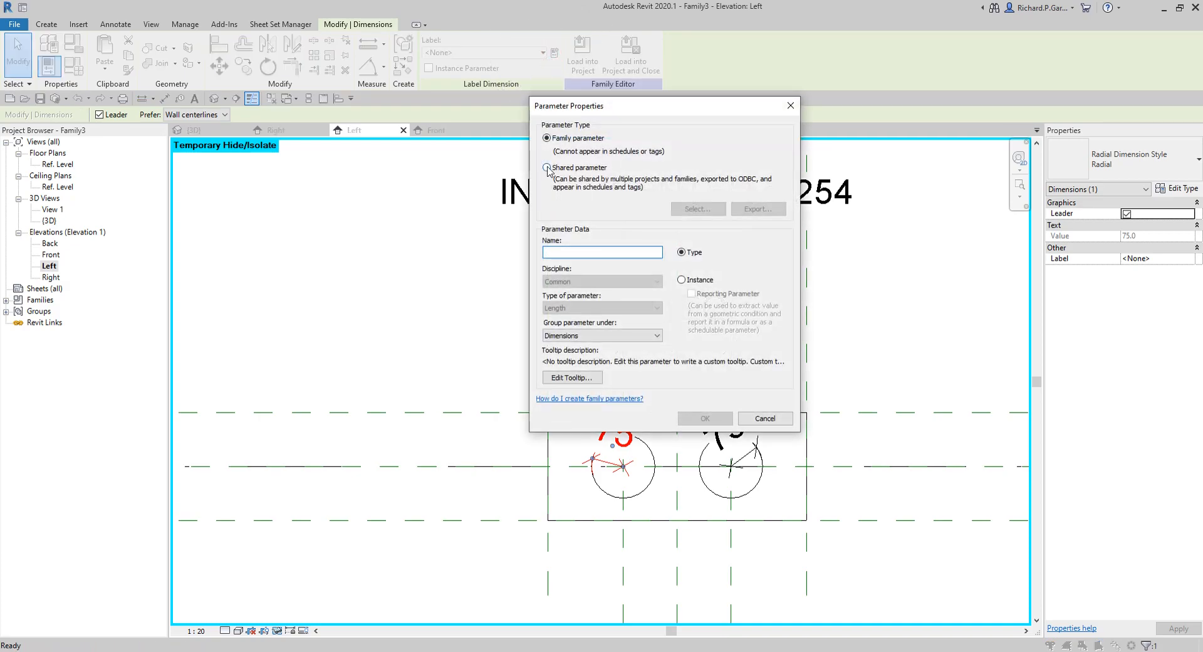
click(547, 168)
click(697, 208)
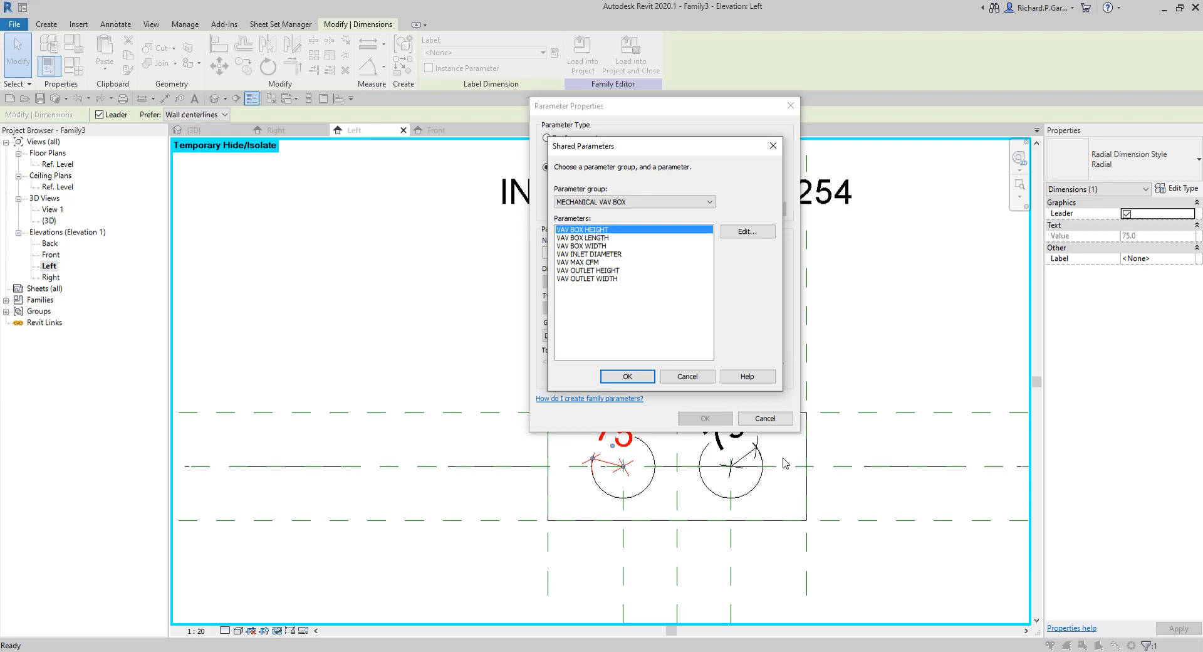
click(688, 378)
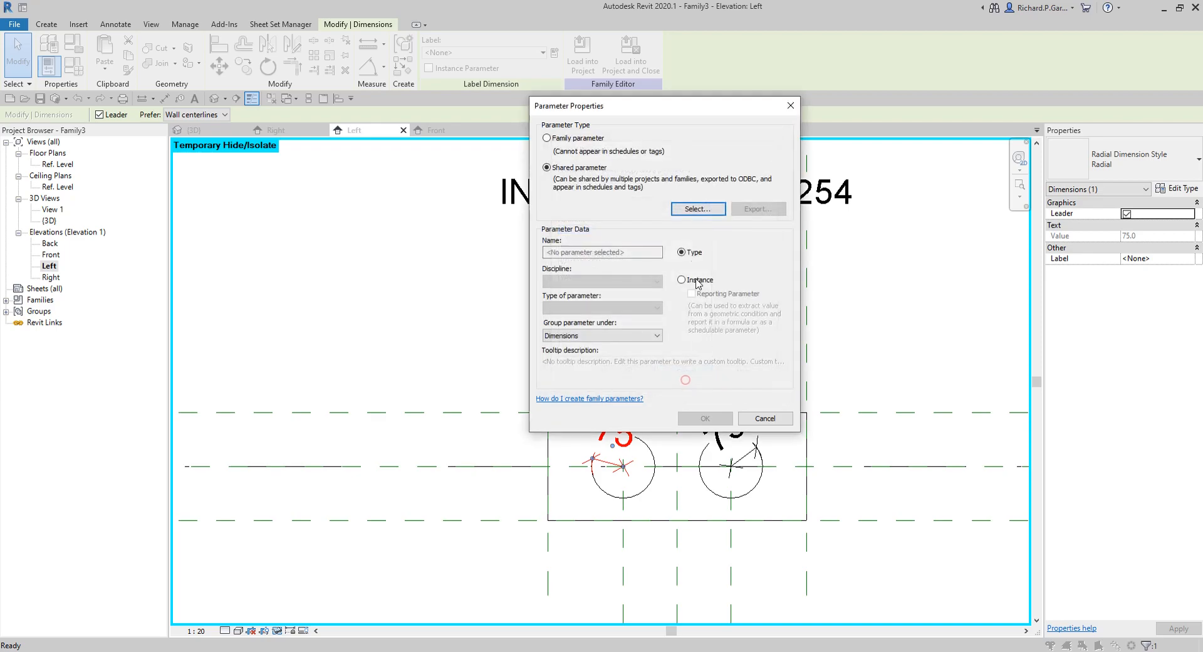
click(758, 419)
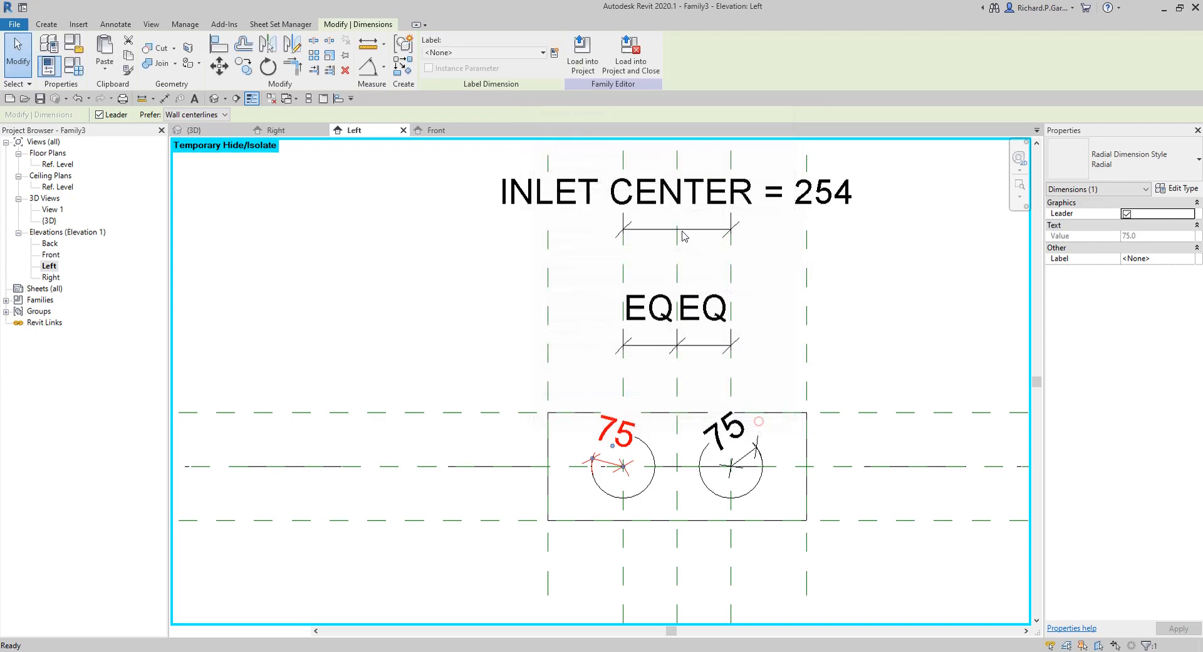
- Label the radial dimensions of both inlet circles with the INLET RADIUS parameter
click(506, 52)
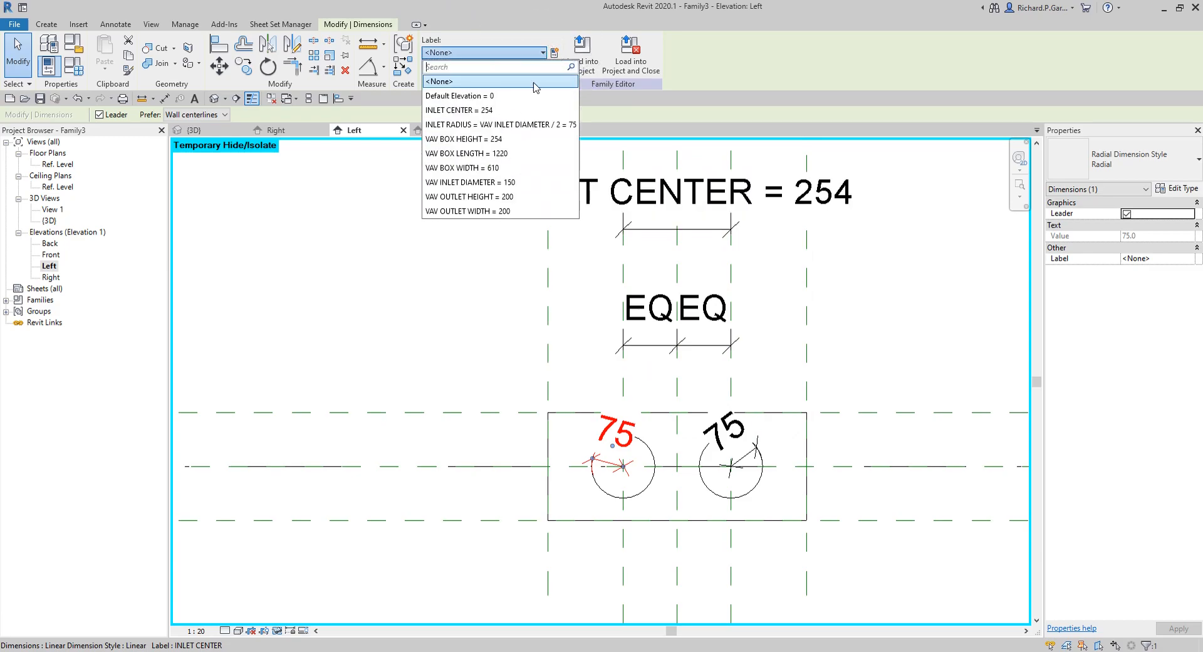
key(ctrl)
key(ctrl)
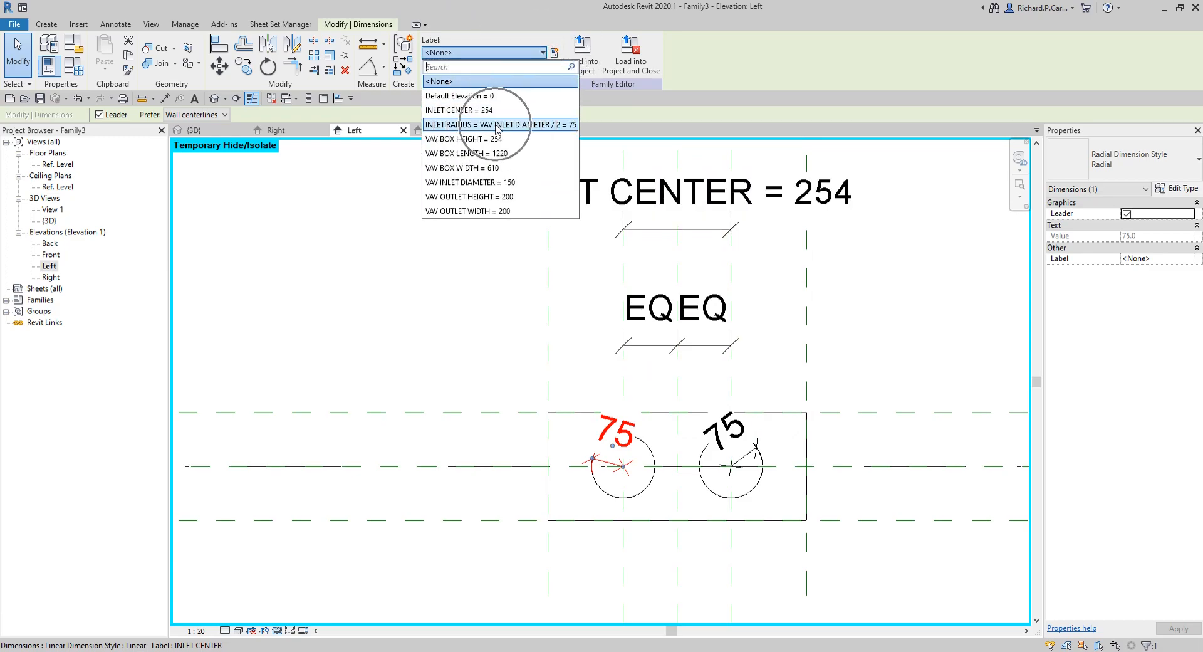
click(496, 126)
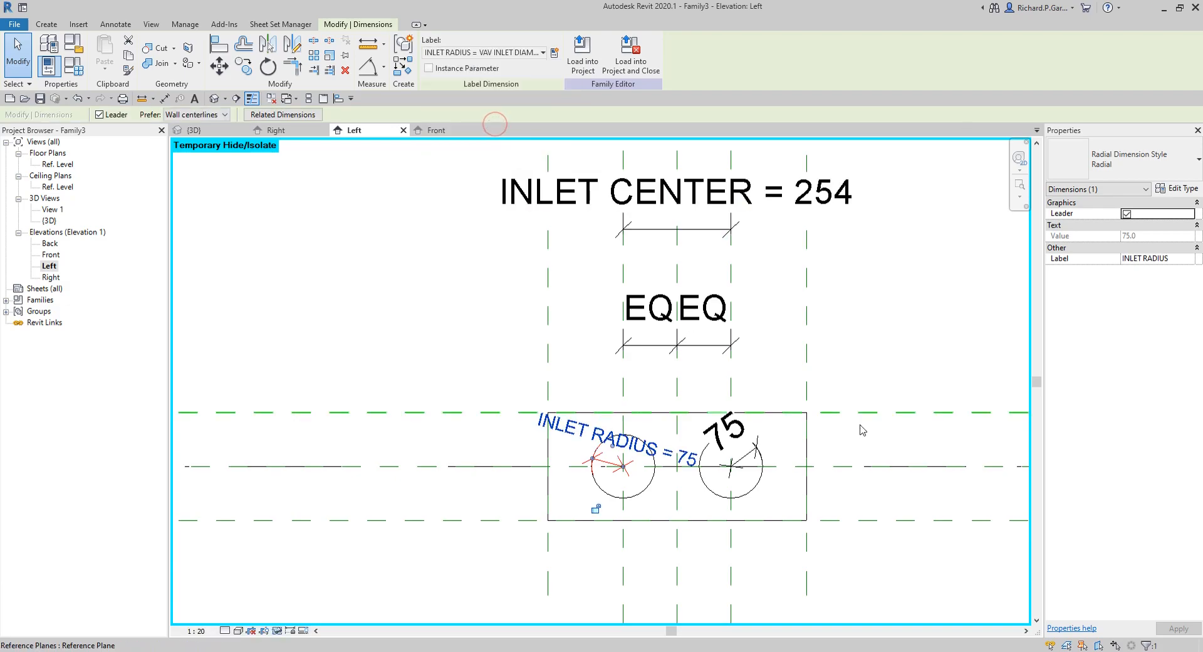
click(898, 357)
key(ctrl)
click(737, 428)
click(543, 52)
key(ctrl)
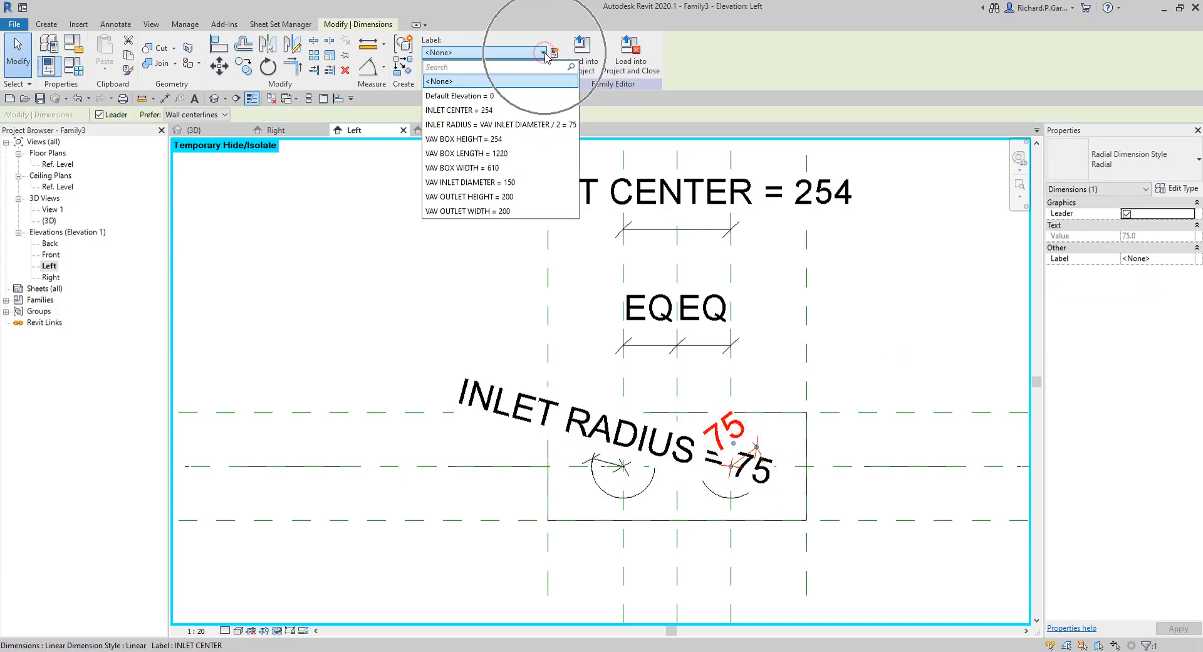
click(479, 125)
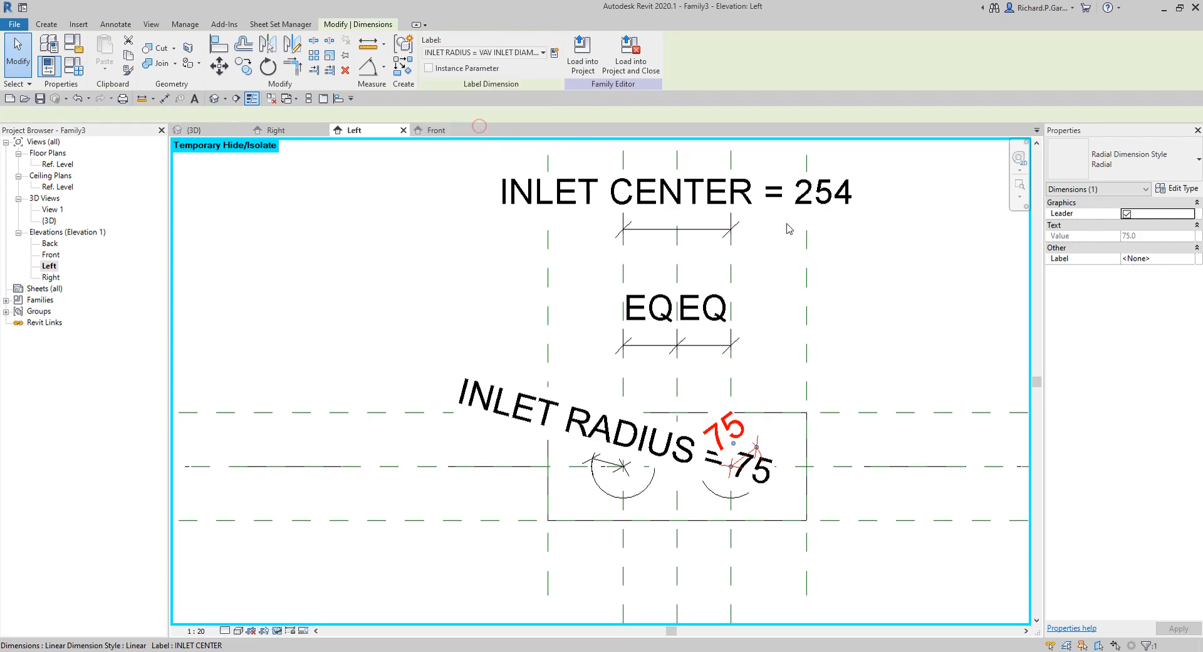
click(893, 280)
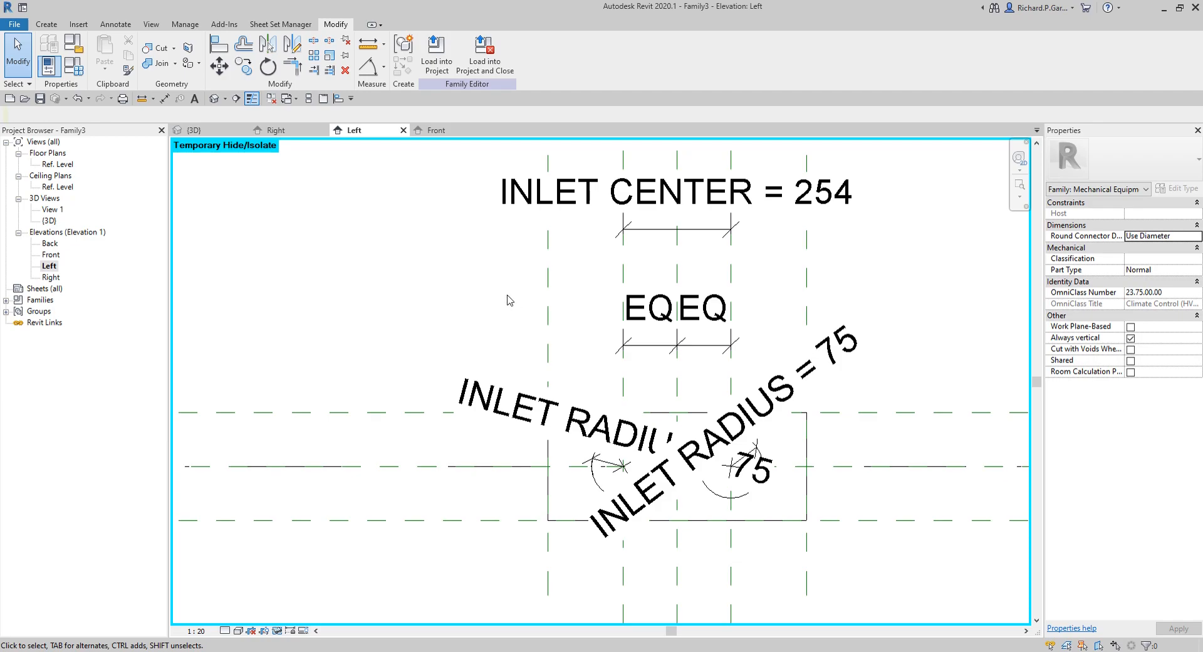
- In the 3D view, turn off the display of all annotation categories and view the box from the inlet side
click(213, 99)
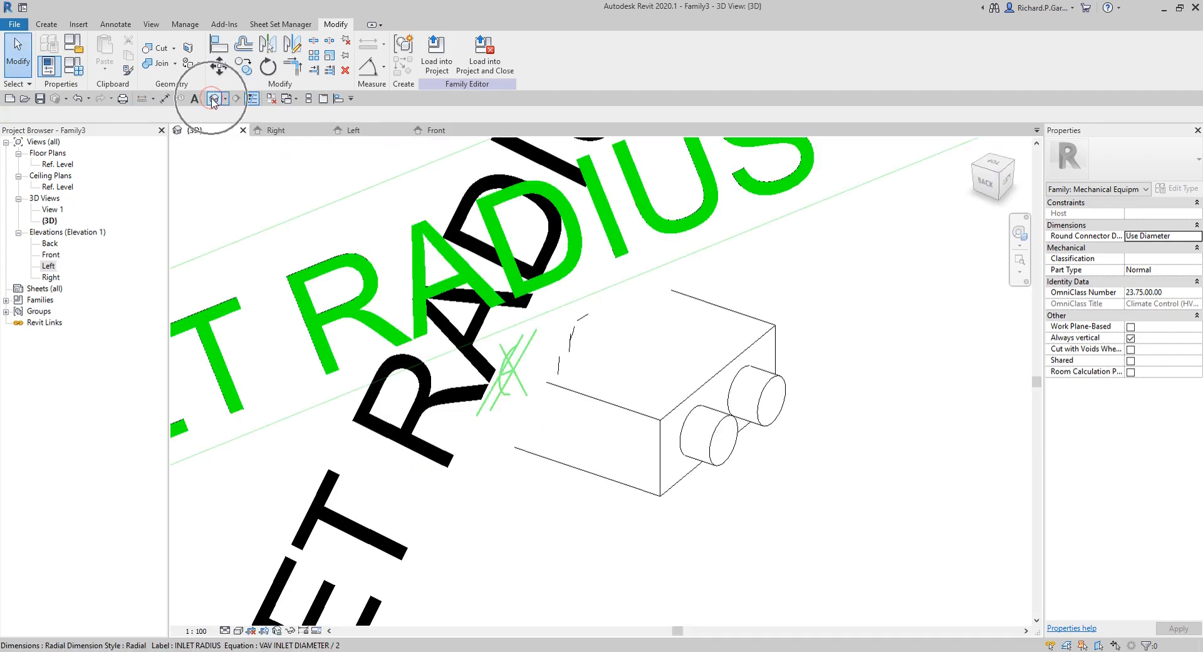
shift+middle_drag(814, 420, 523, 442)
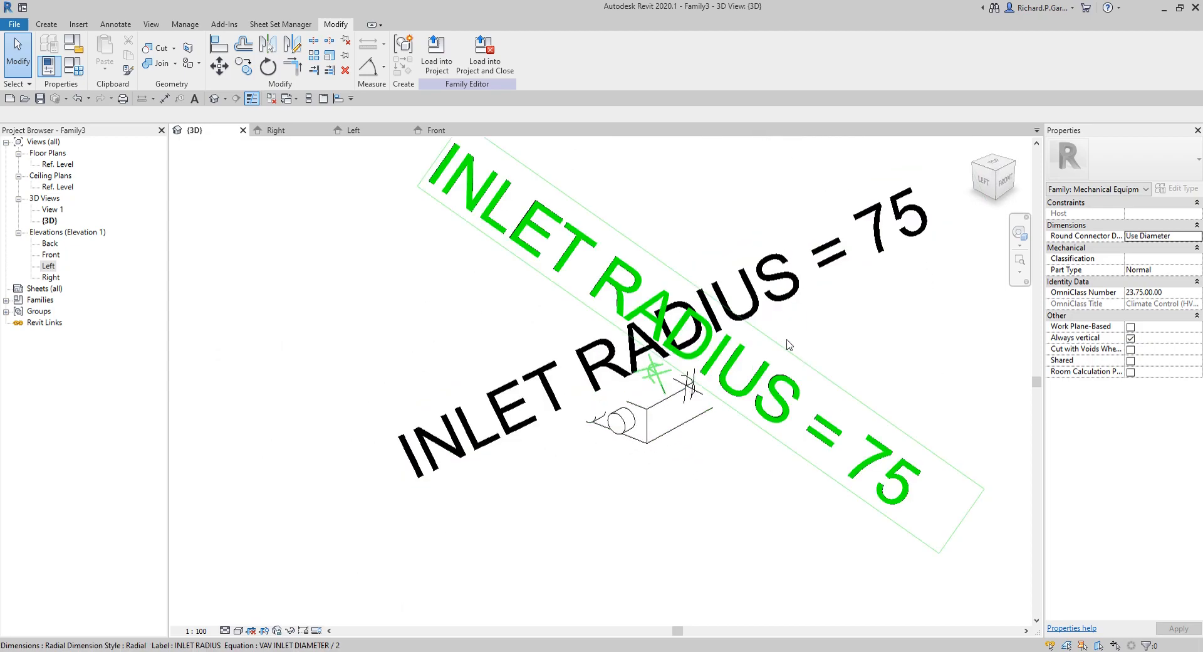
key(v)
key(g)
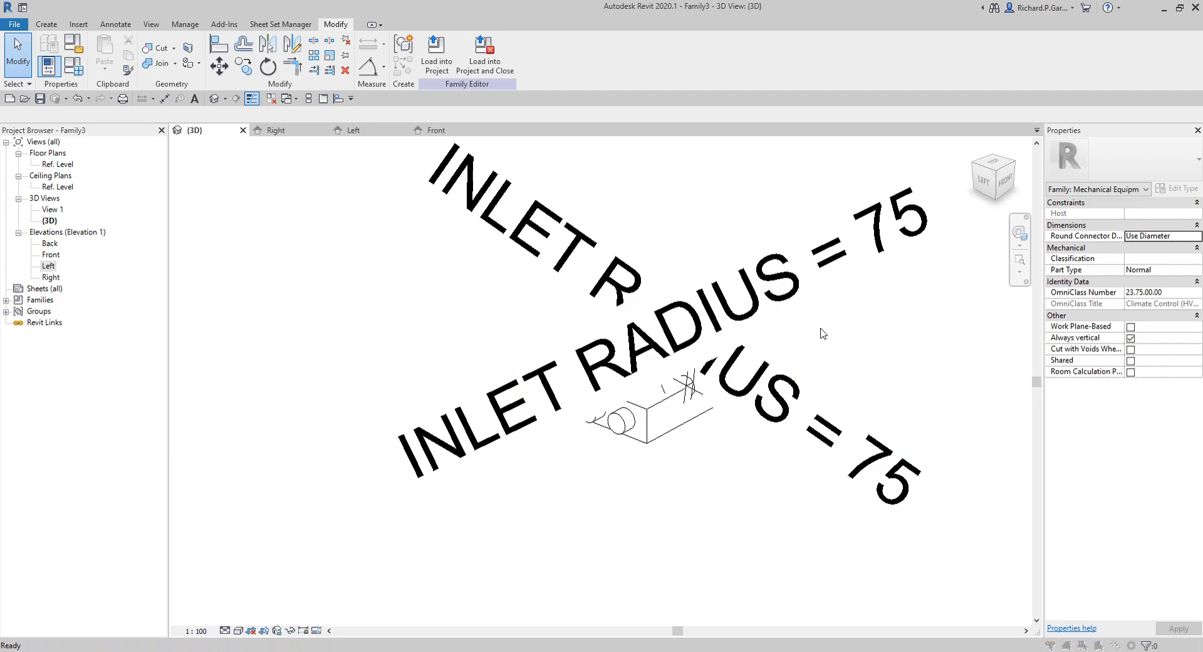
click(576, 175)
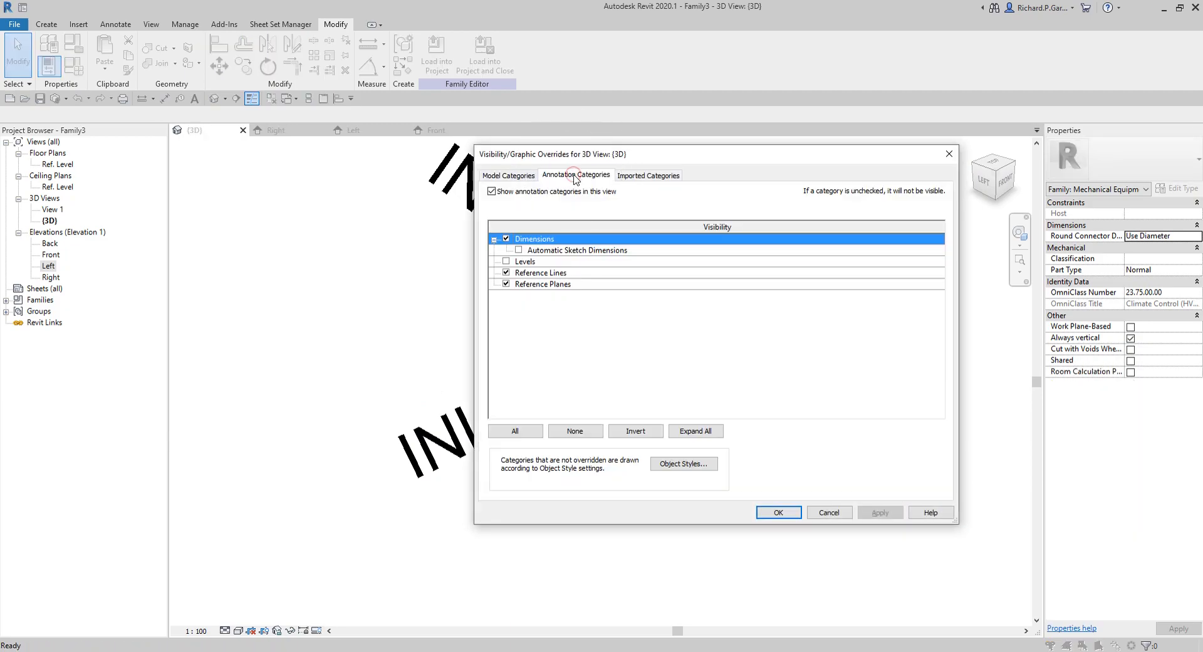
click(492, 191)
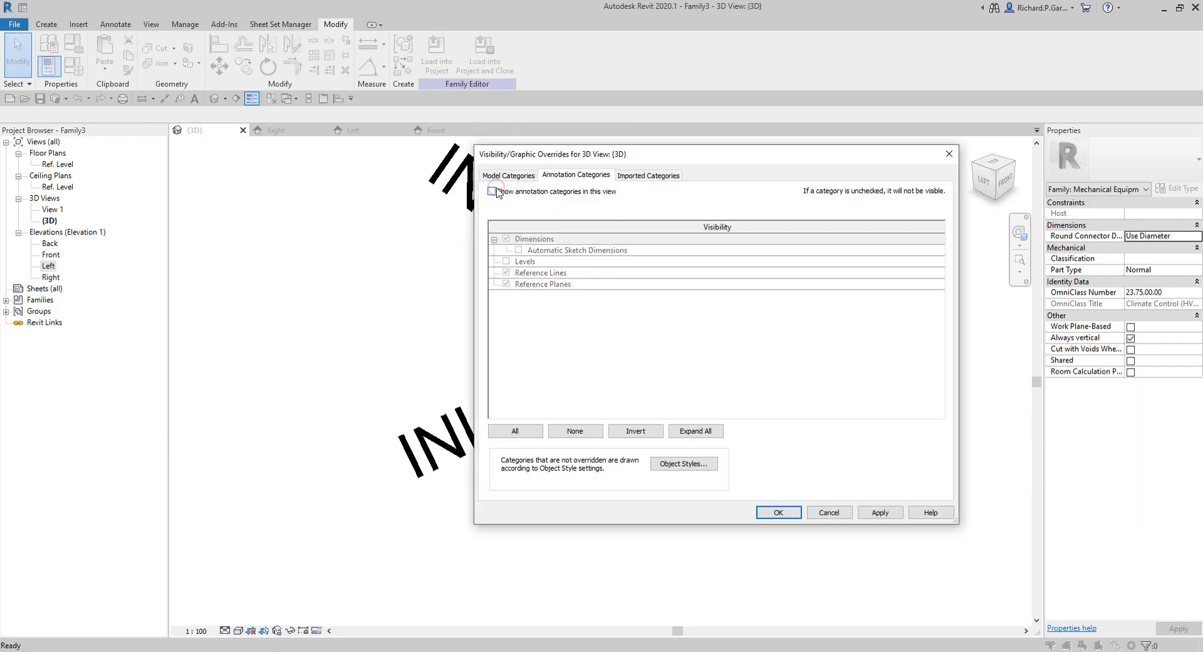
click(778, 511)
mouse_move(809, 511)
shift+middle_down()
mouse_move(827, 529)
mouse_move(822, 540)
mouse_move(817, 526)
shift+middle_up()
scroll(712, 462, up, 5)
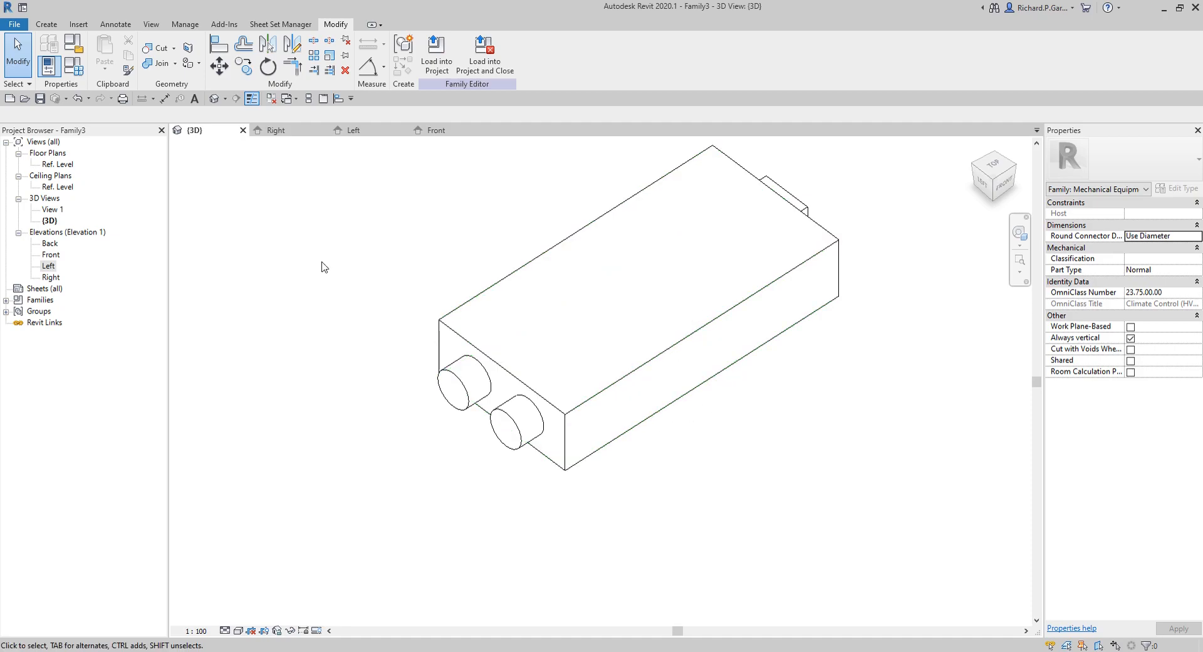
- Set the work plane by picking the long front face of the VAV box in the 3D view
click(47, 26)
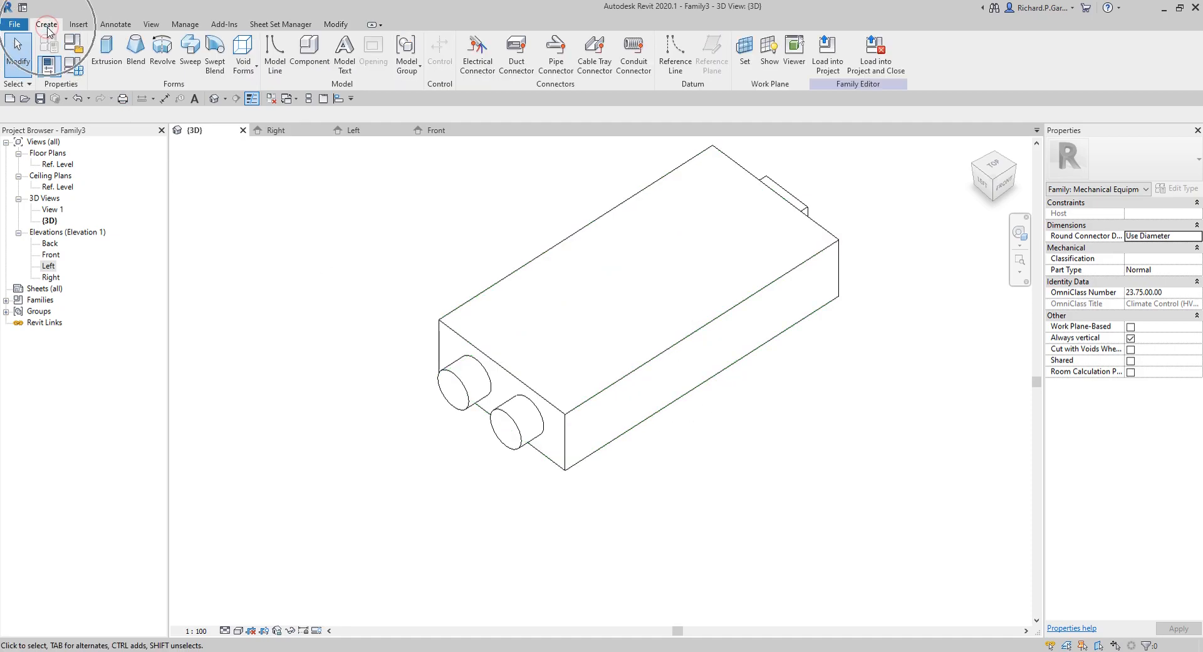
click(744, 55)
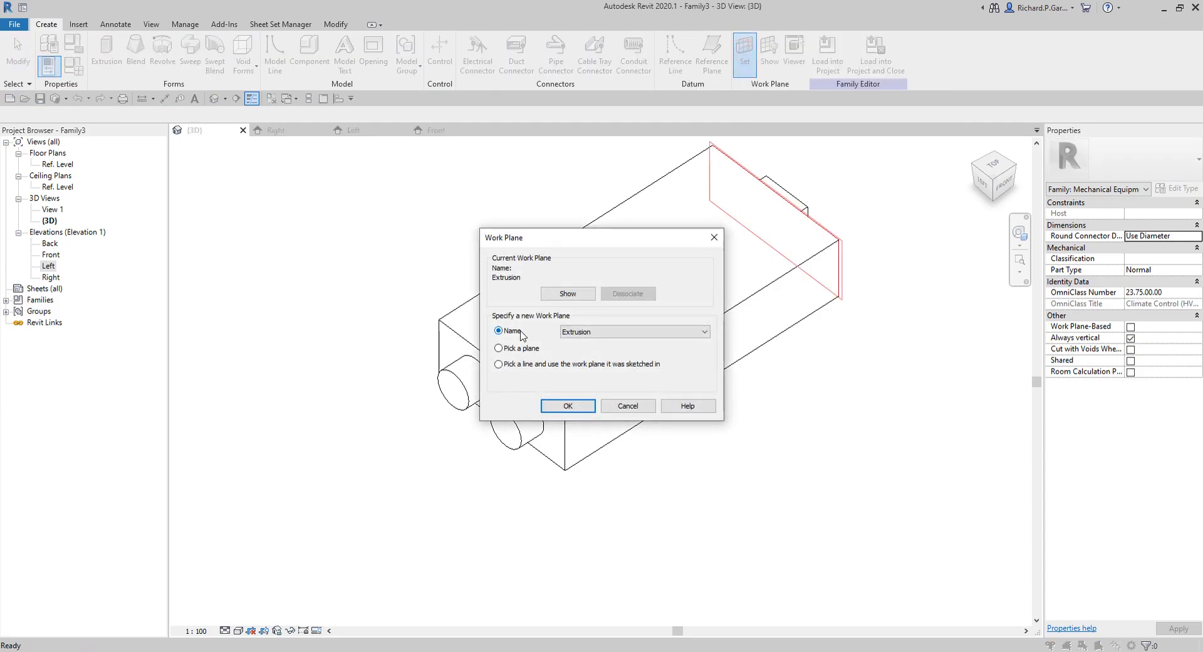
click(519, 350)
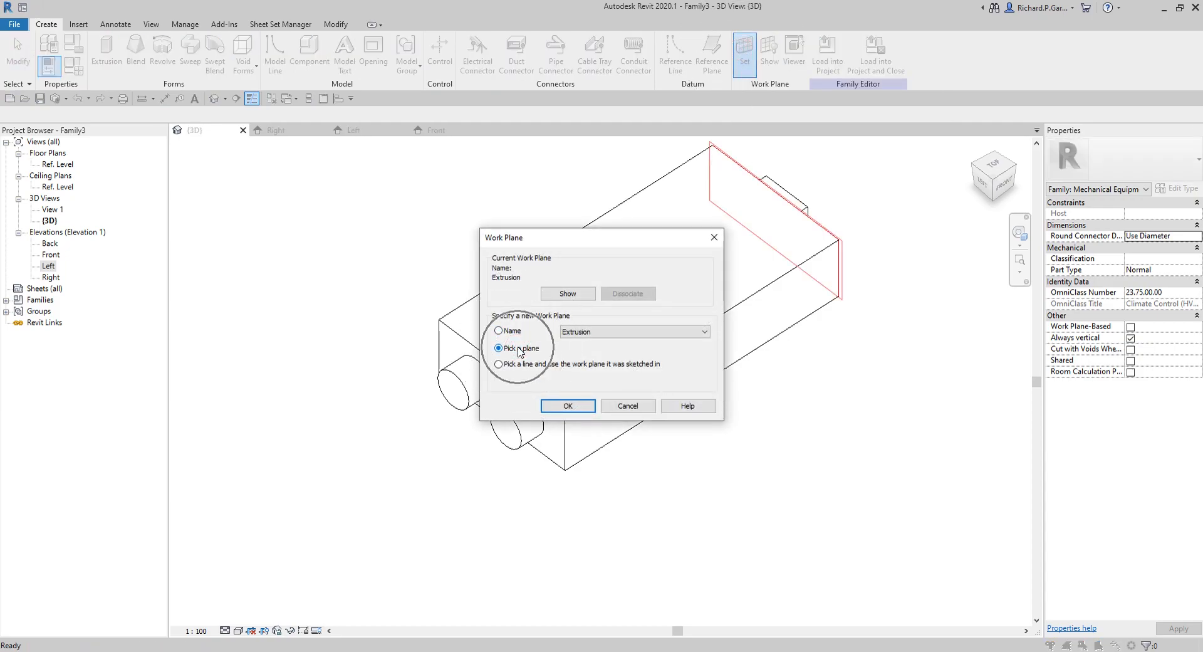
click(568, 407)
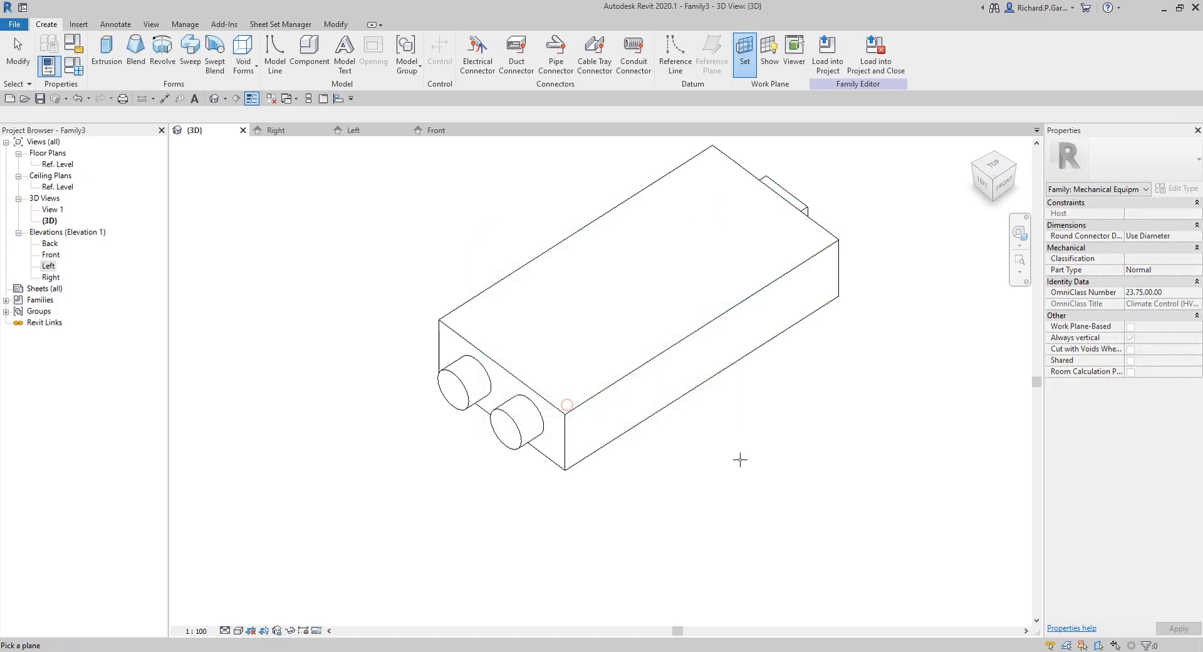
key(ctrl)
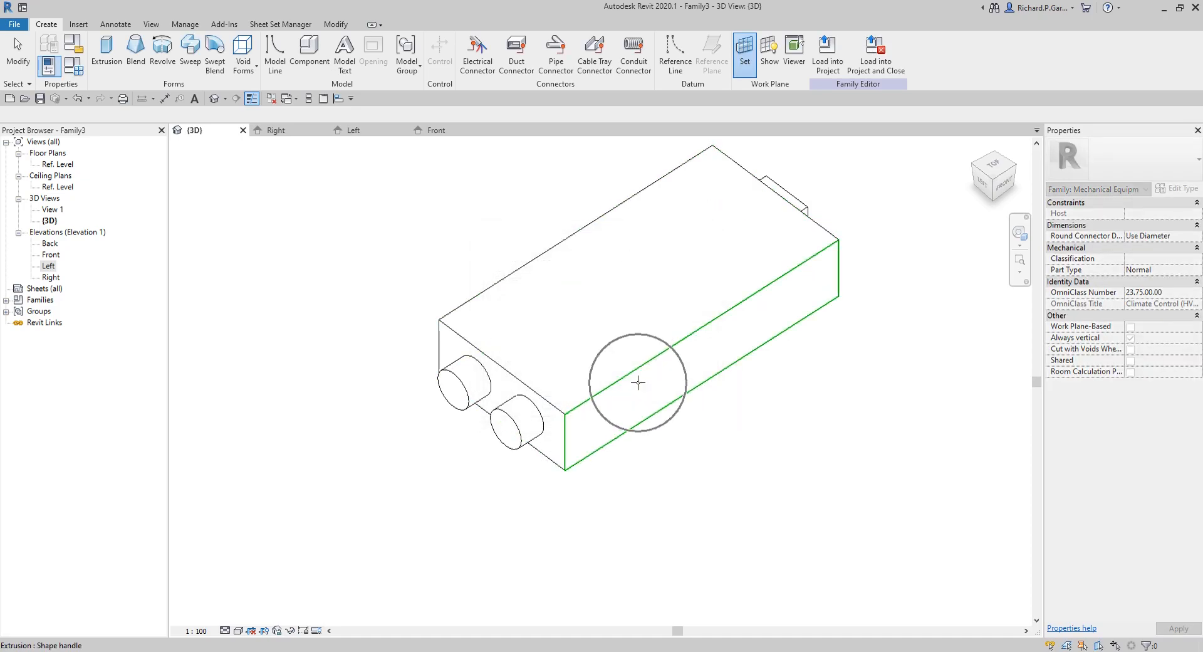
click(638, 382)
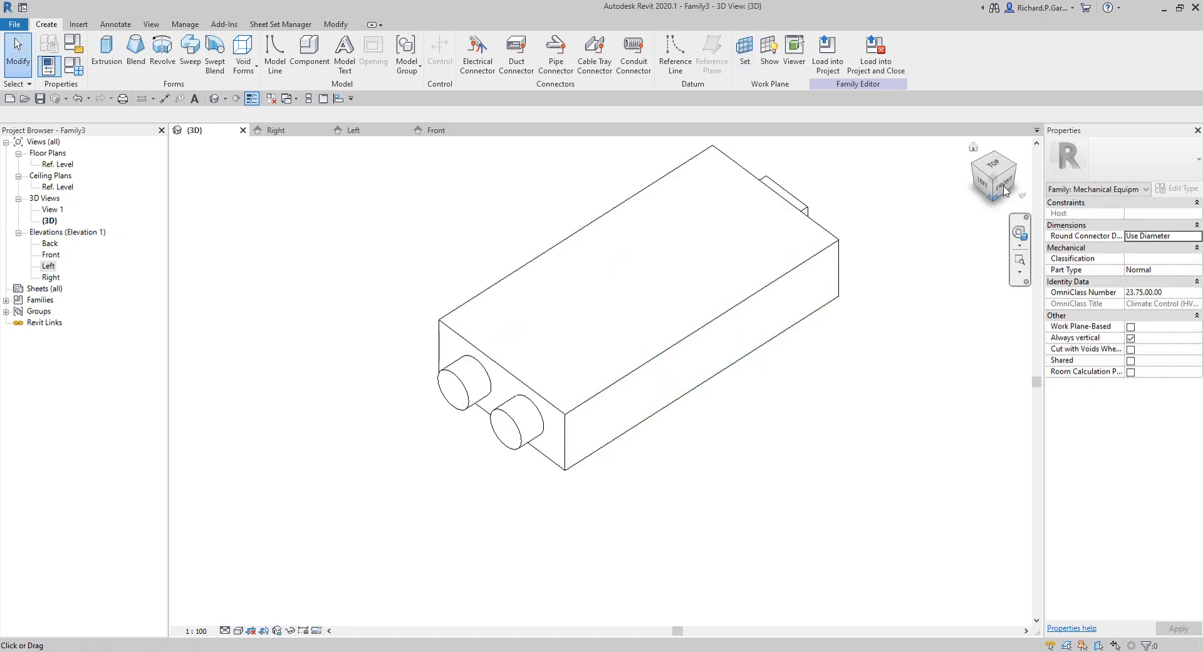
key(ctrl)
key(ctrl)
key(ctrl)
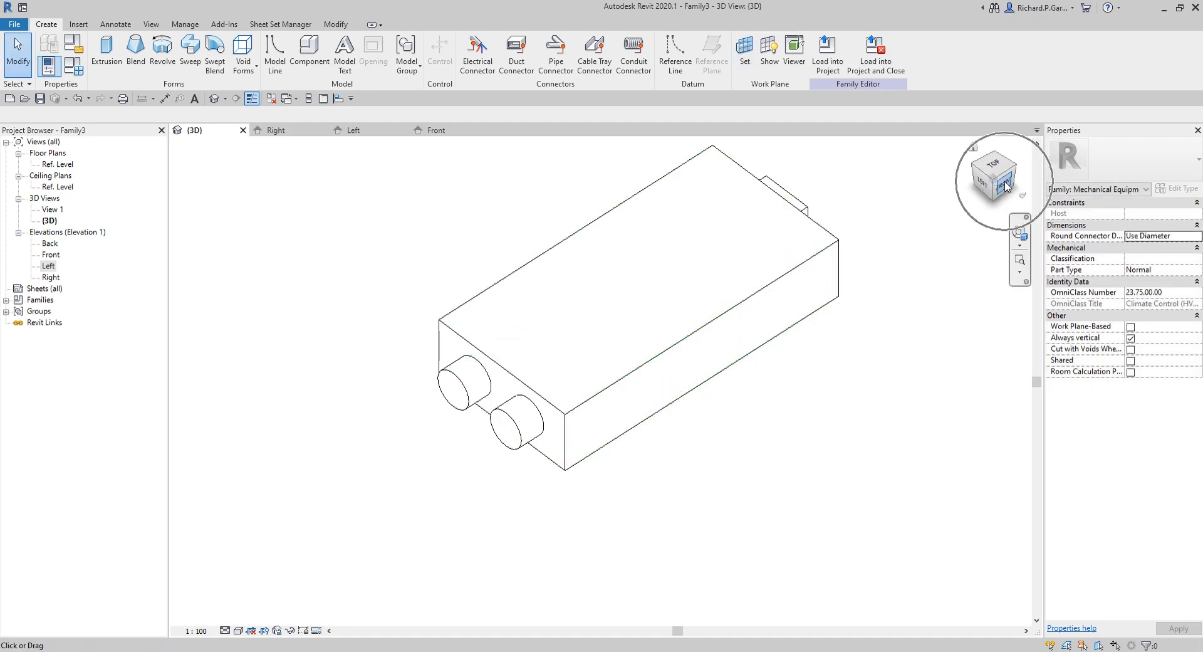
drag(1006, 186, 1010, 175)
key(ctrl)
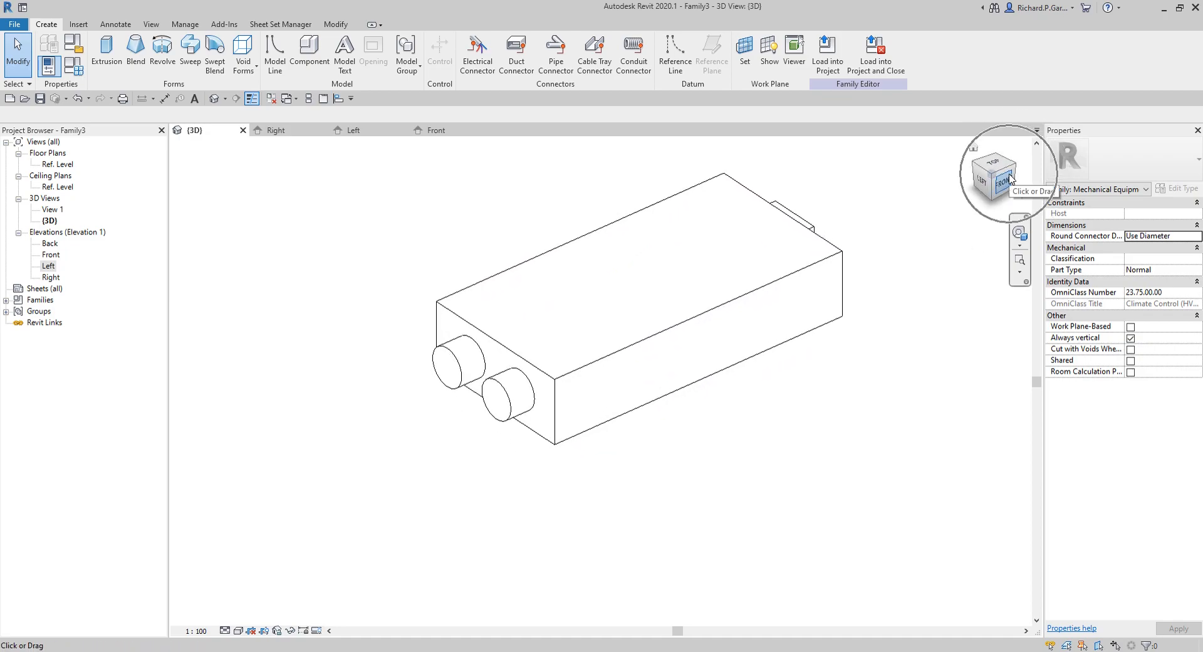
- In the Front elevation, place a vertical reference plane offset 51 from the box's inlet-end plane toward the box interior
click(54, 254)
key(ctrl)
double_click(53, 255)
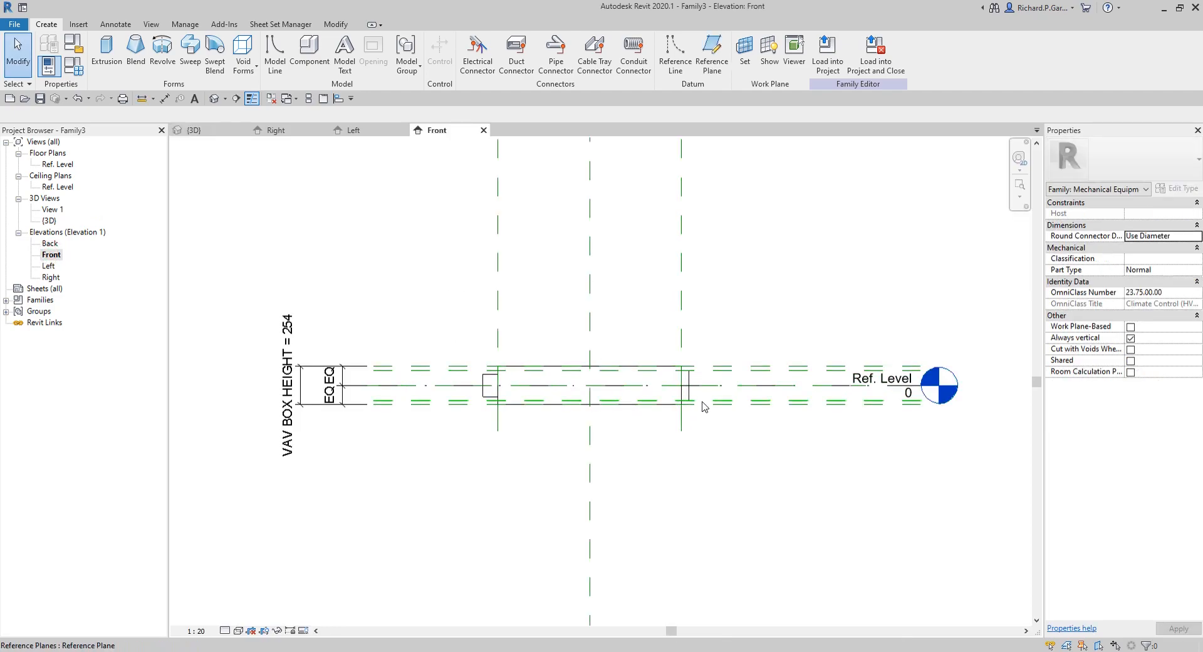
scroll(595, 421, up, 4)
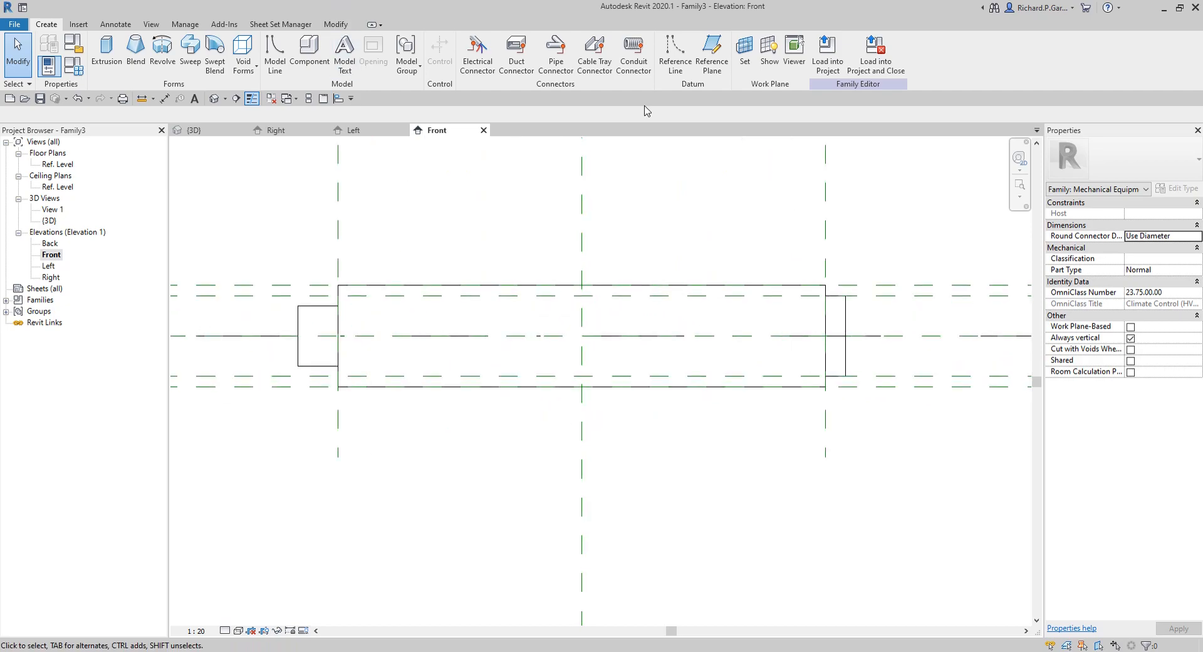
click(710, 52)
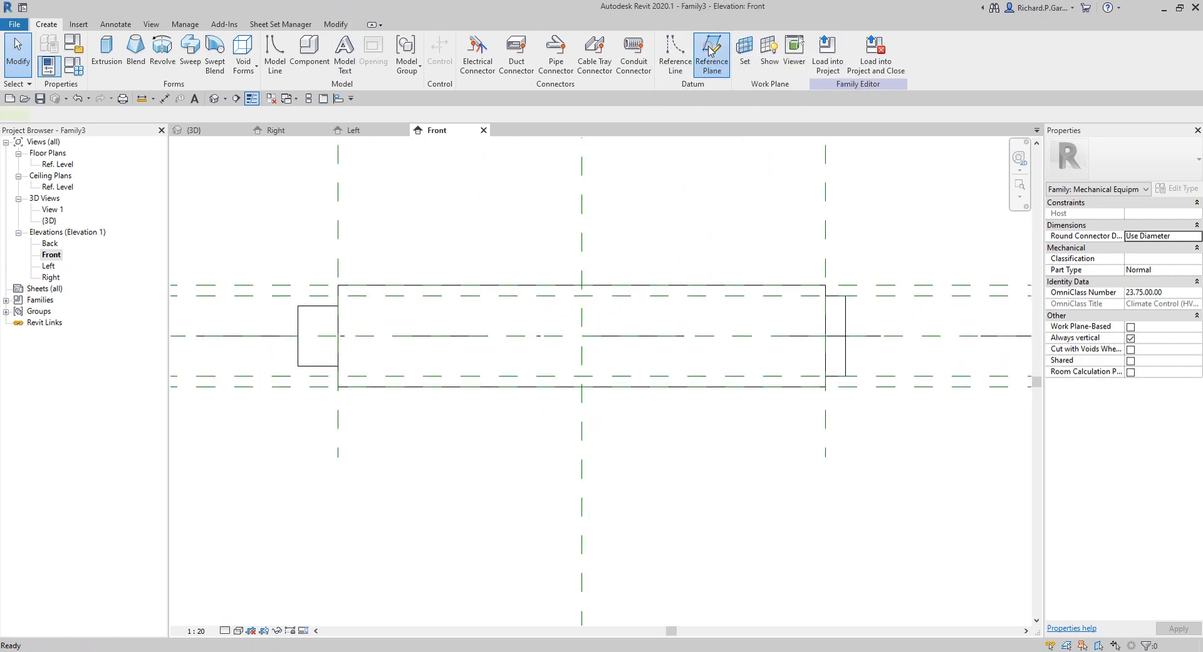
click(442, 43)
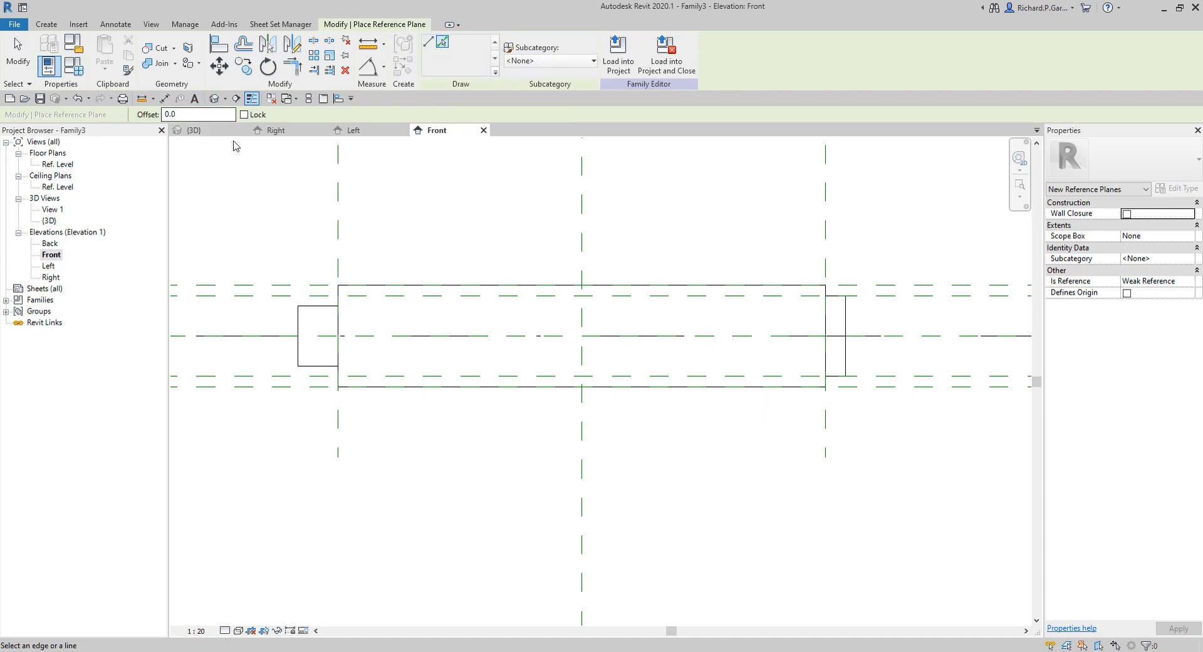
double_click(191, 114)
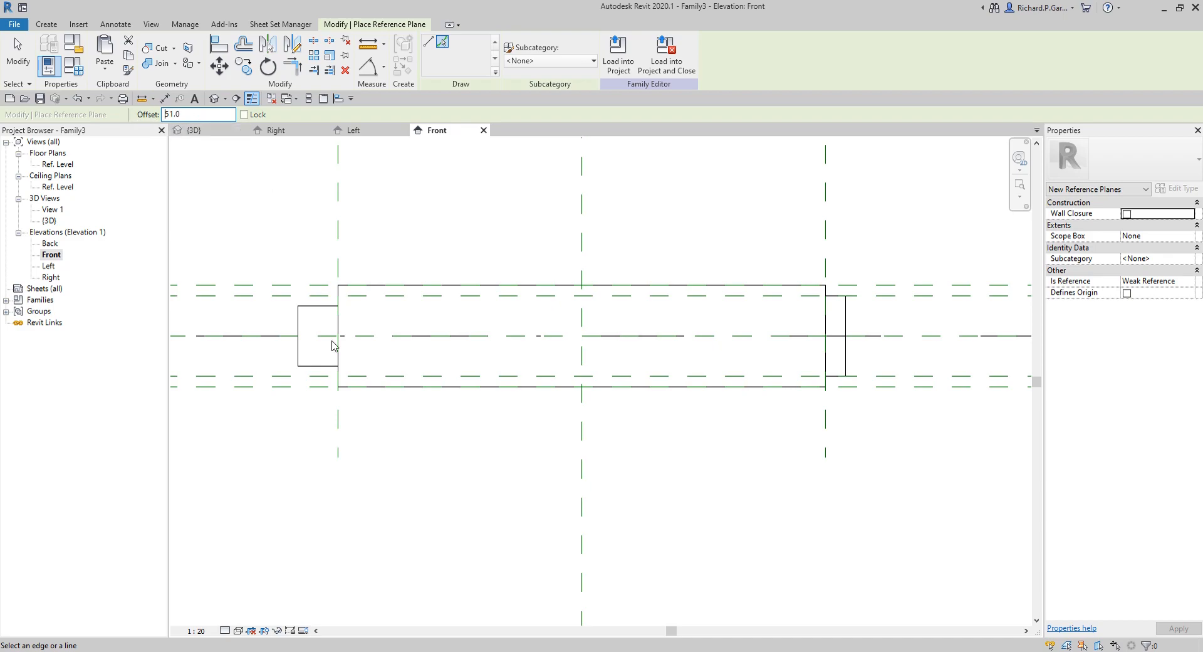
middle_drag(411, 456, 468, 446)
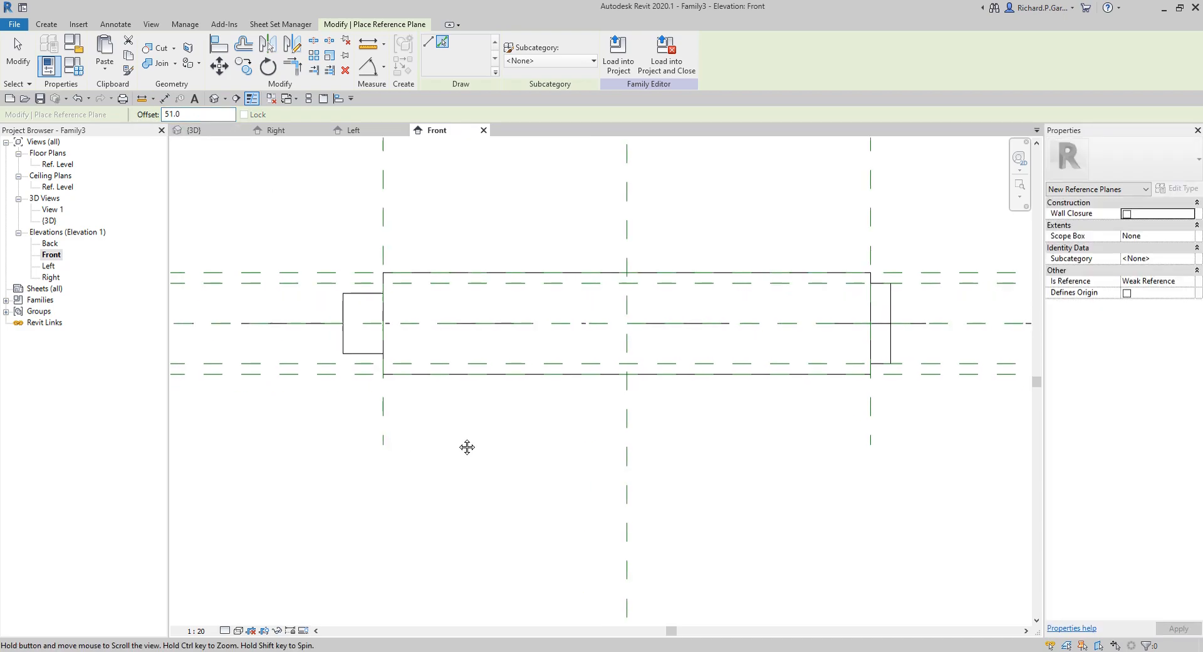
click(385, 247)
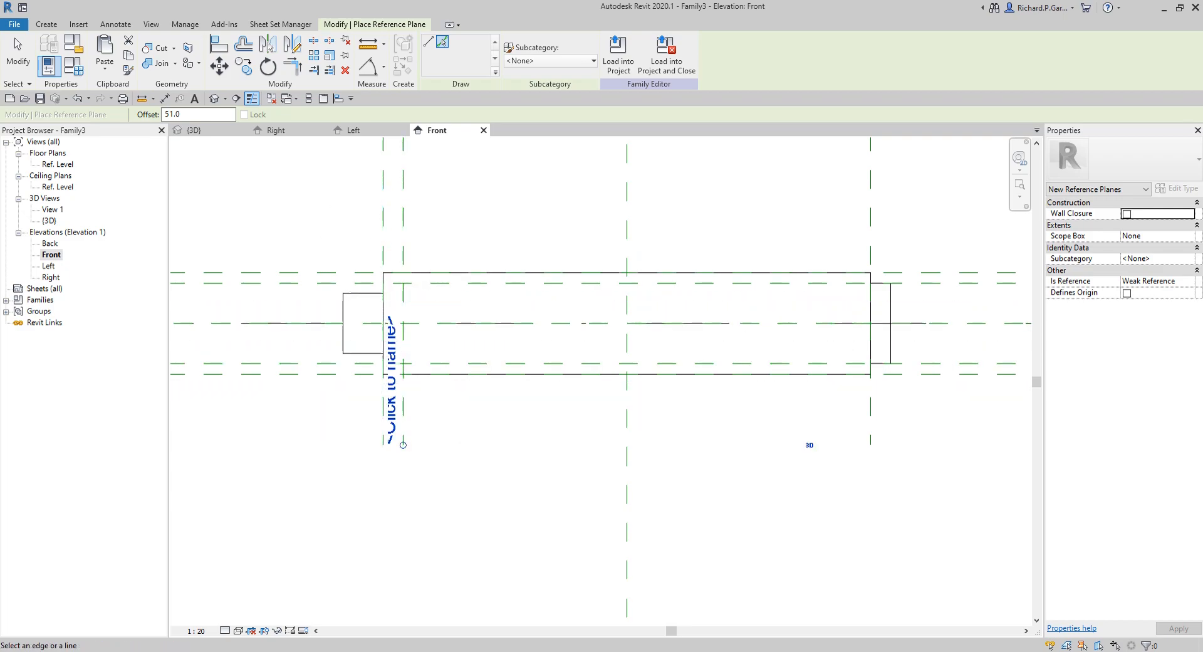
- Place a second vertical reference plane offset 300 from the new plane, toward the middle of the box
click(190, 113)
double_click(191, 113)
text(300)
key(Return)
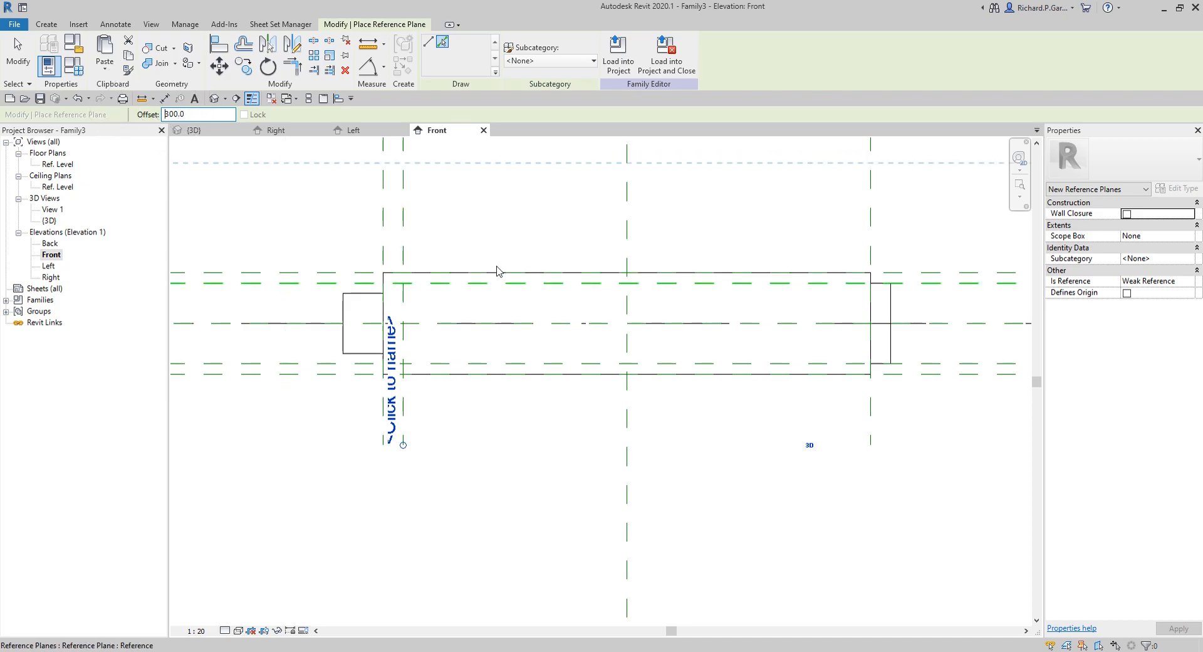
click(406, 233)
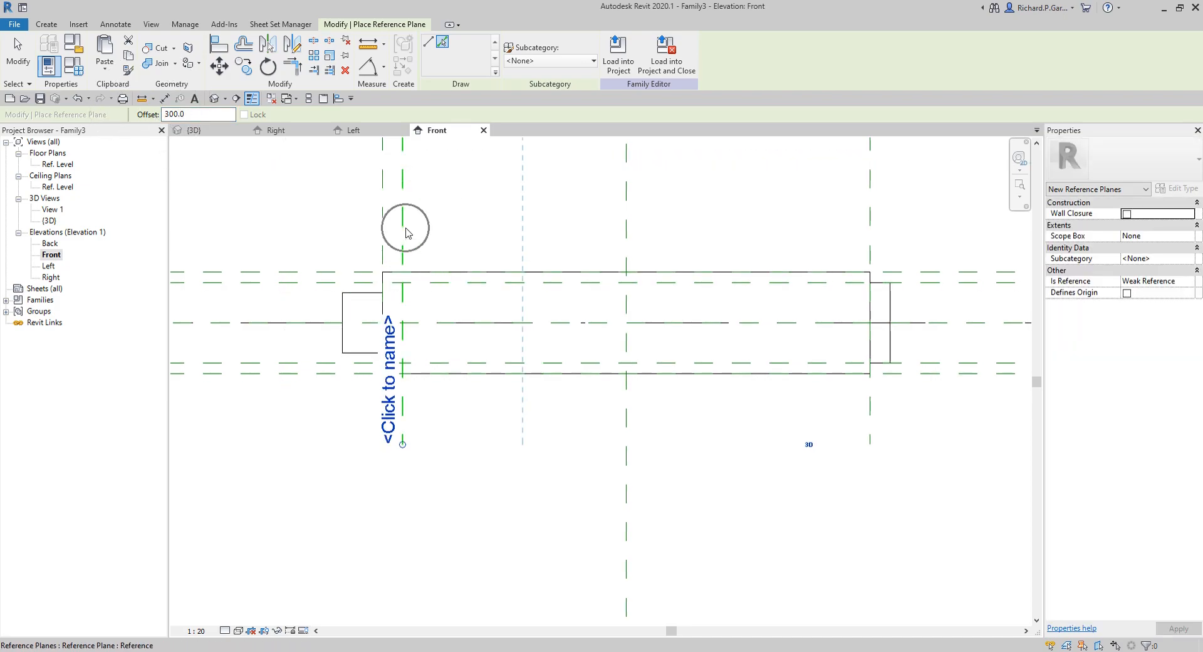
click(406, 233)
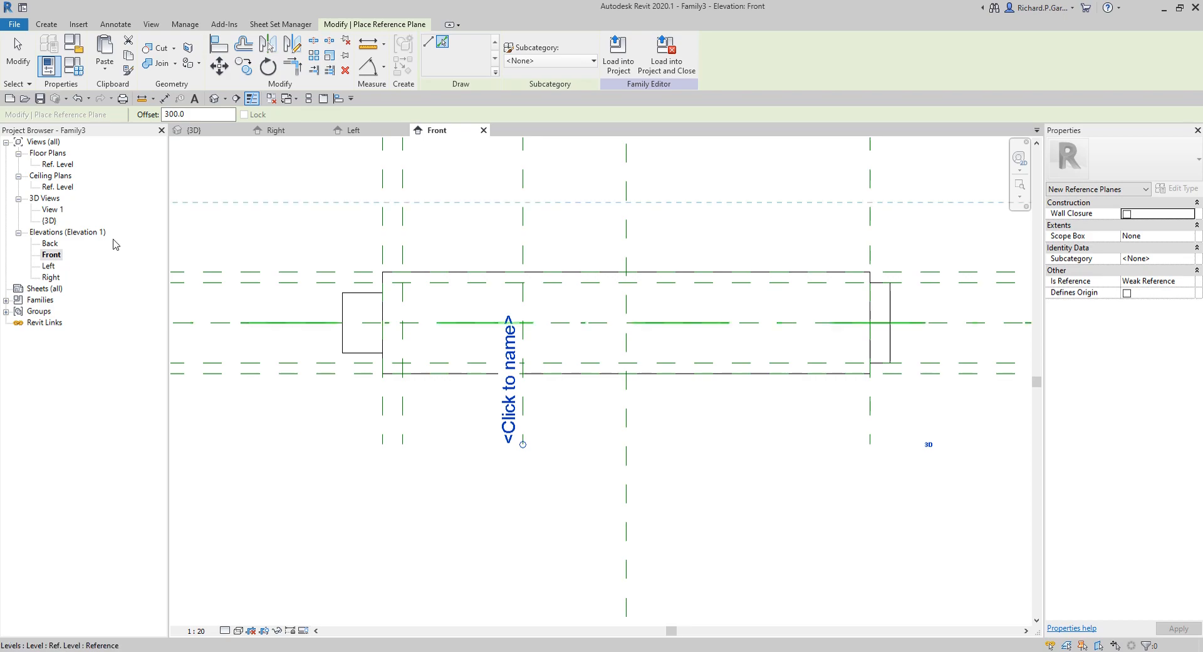
click(24, 60)
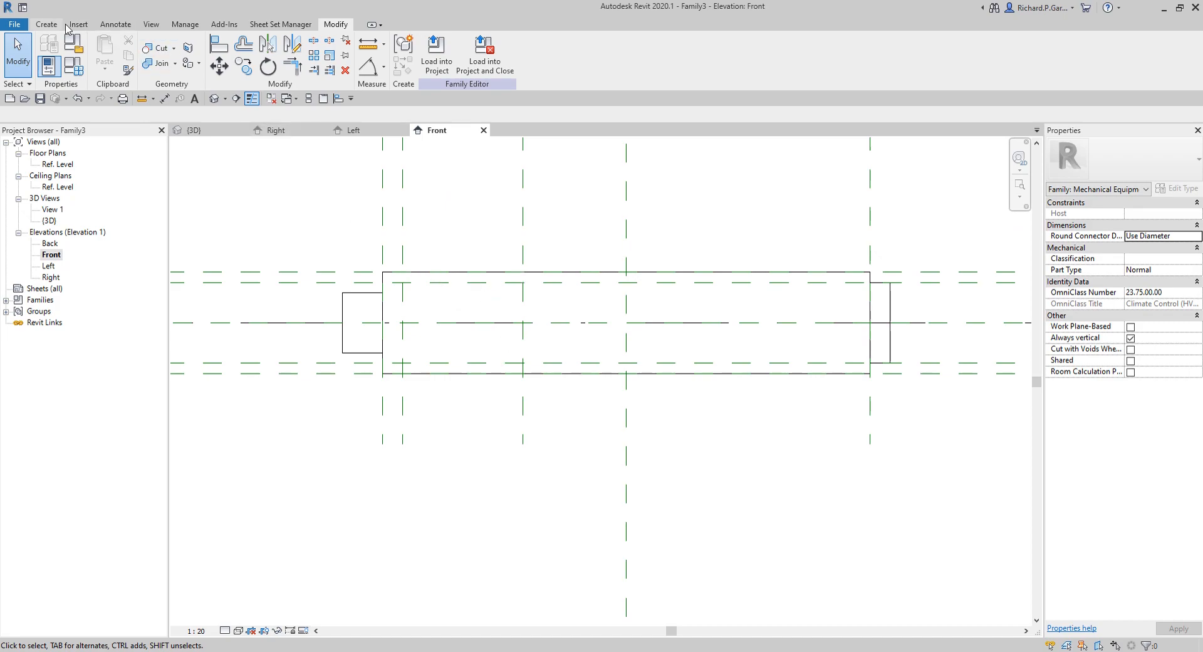
- Start an extrusion and sketch a 300 by 254 rectangle between the two new reference planes, spanning the full box height
click(47, 23)
click(108, 54)
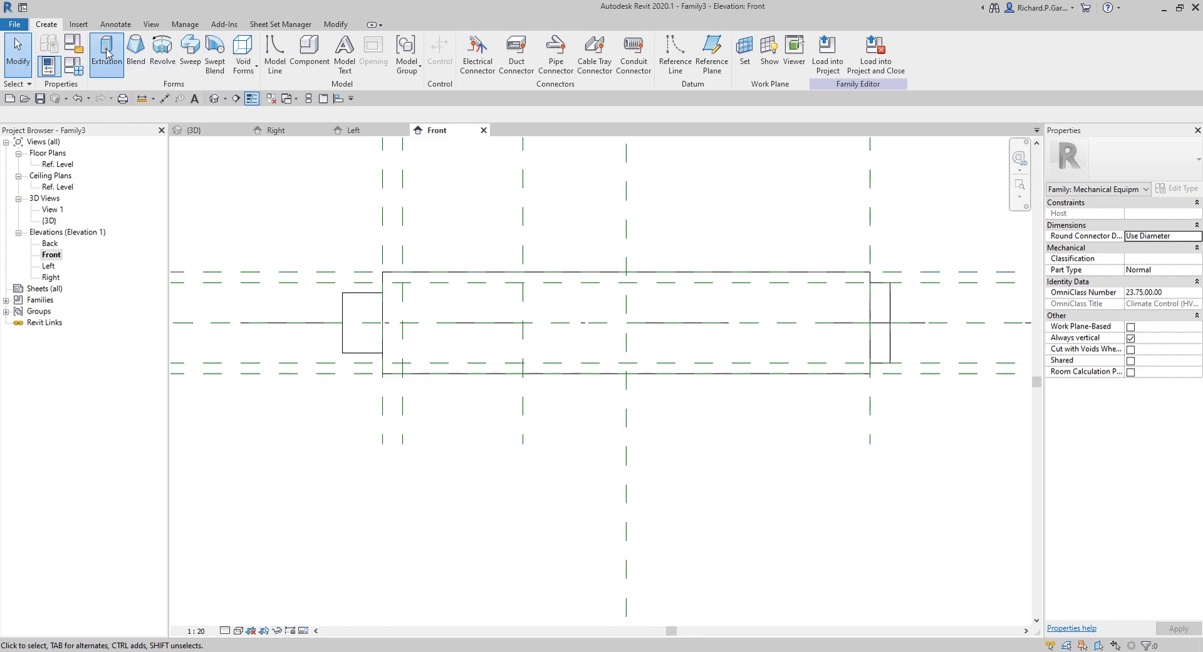
click(471, 45)
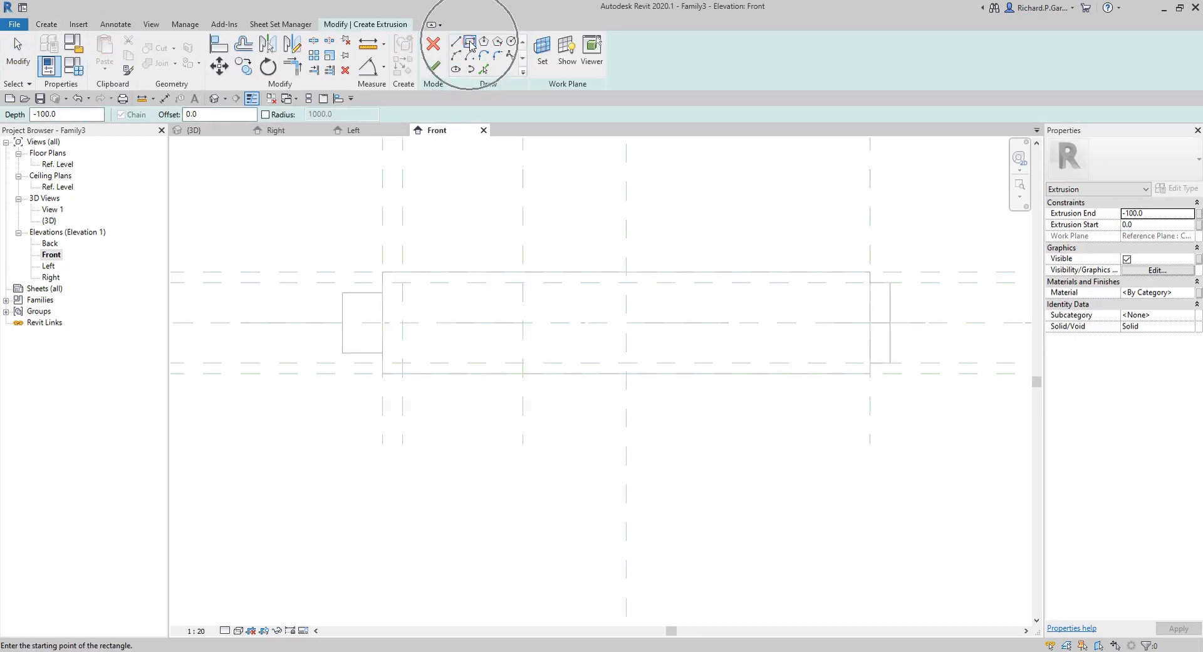
click(399, 267)
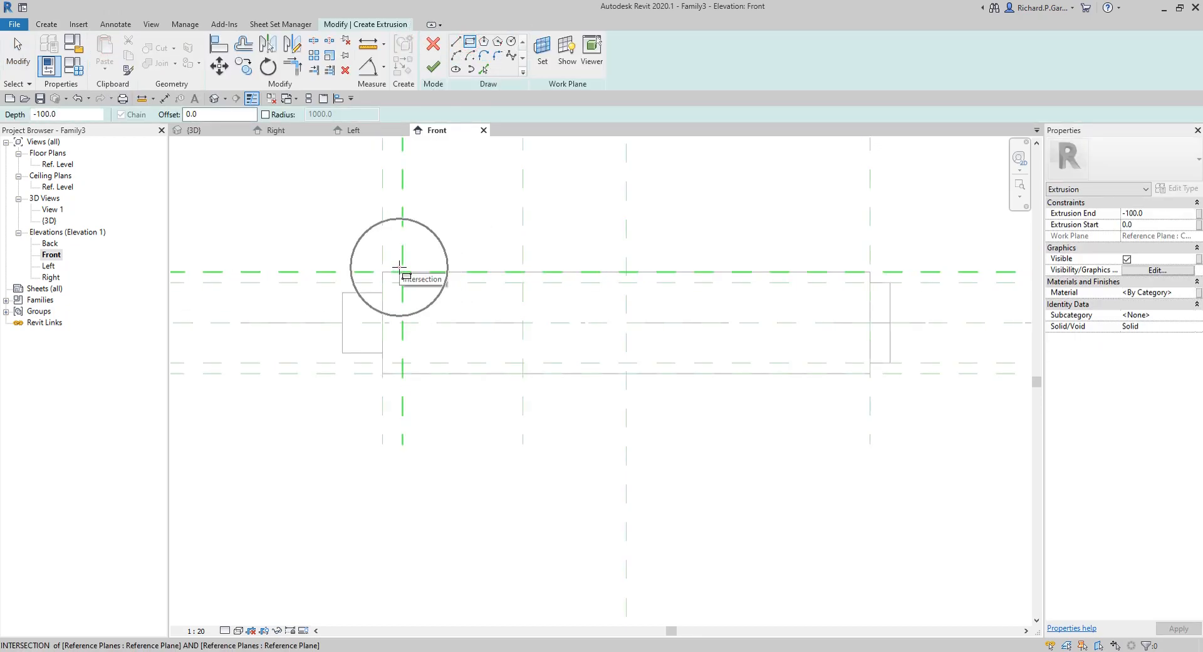
click(524, 373)
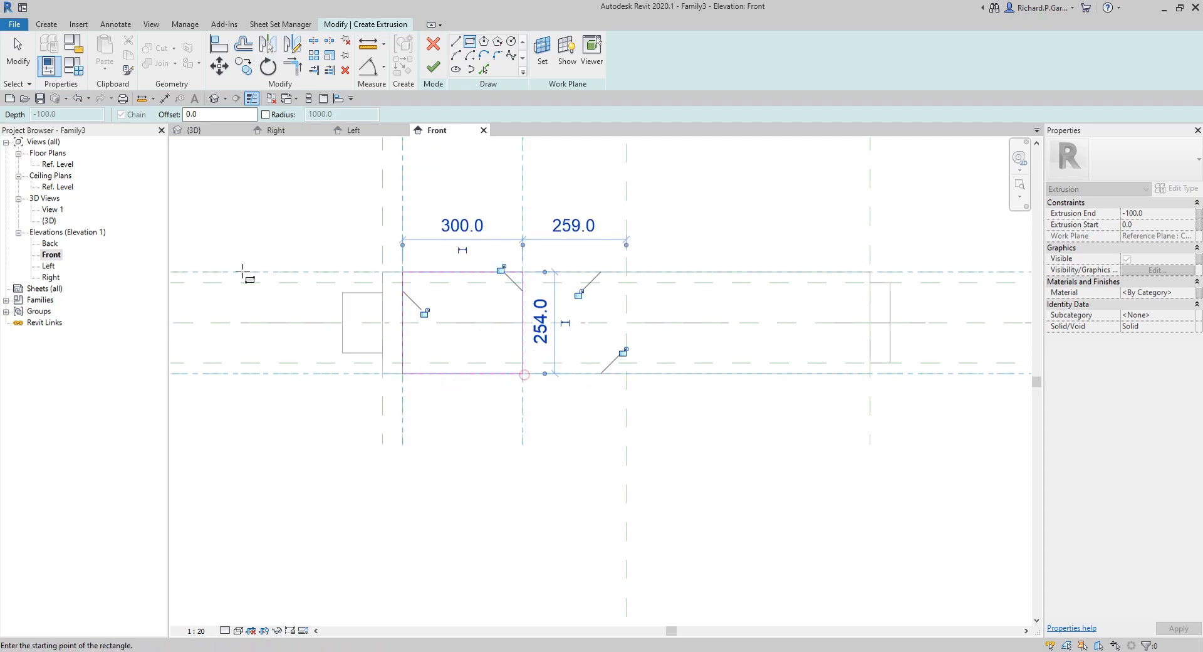
- Set the extrusion end of the sketched rectangle to 305 and finish the extrusion
click(20, 59)
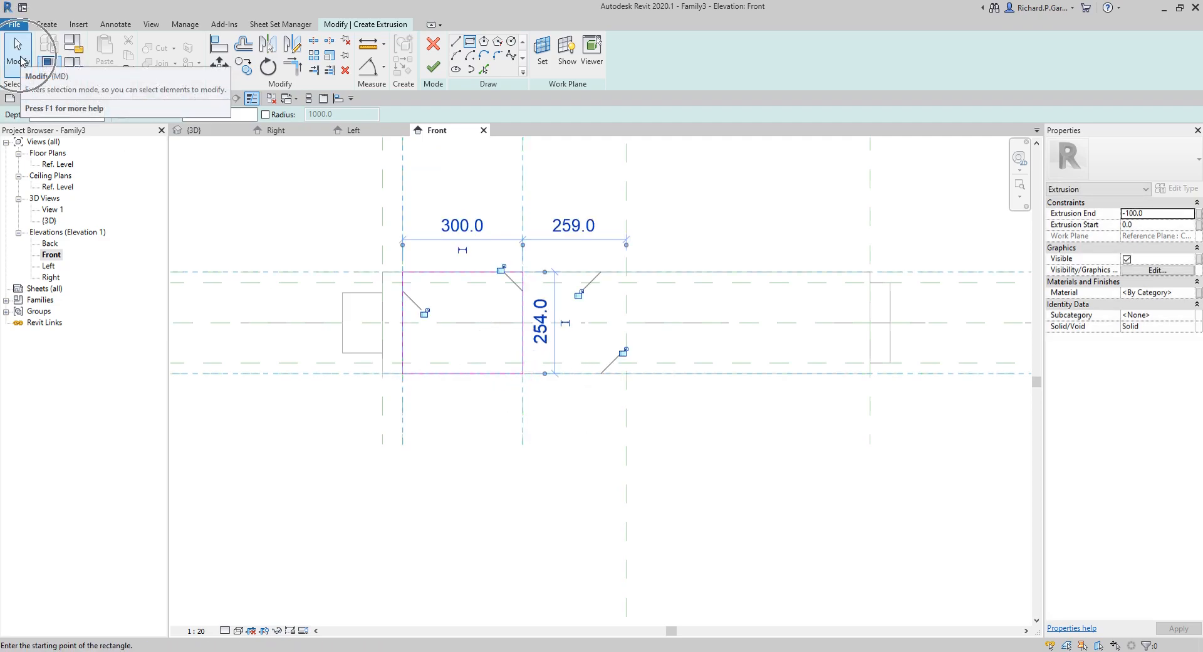
click(21, 59)
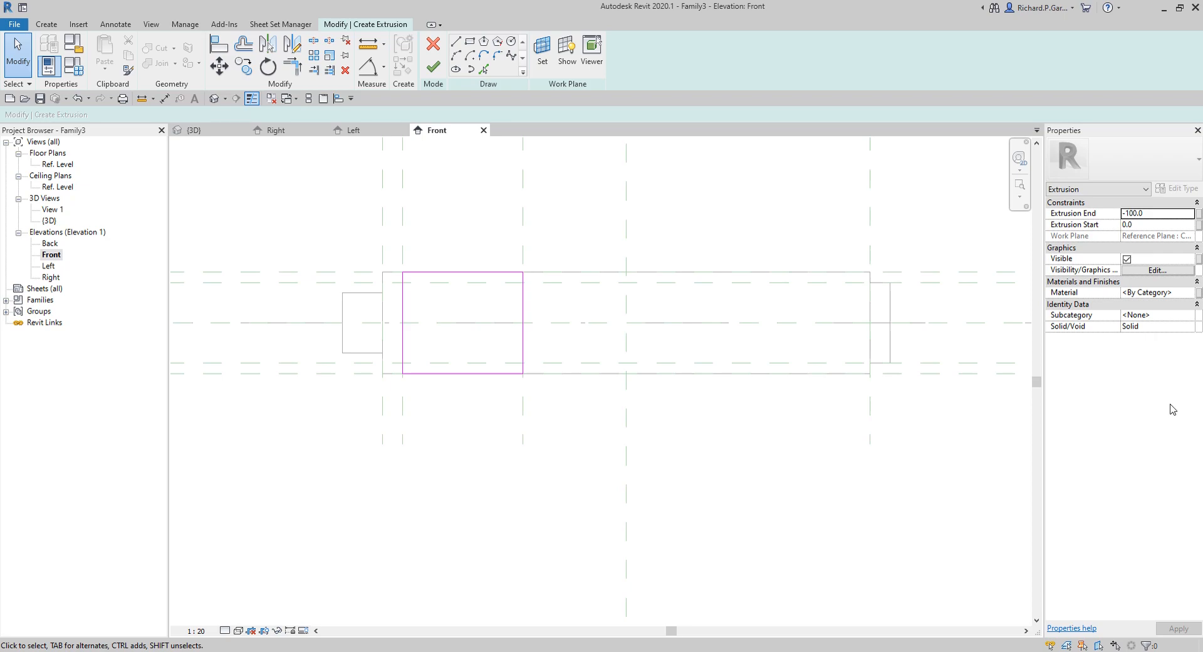
click(1150, 203)
click(1178, 200)
click(1163, 213)
double_click(1162, 213)
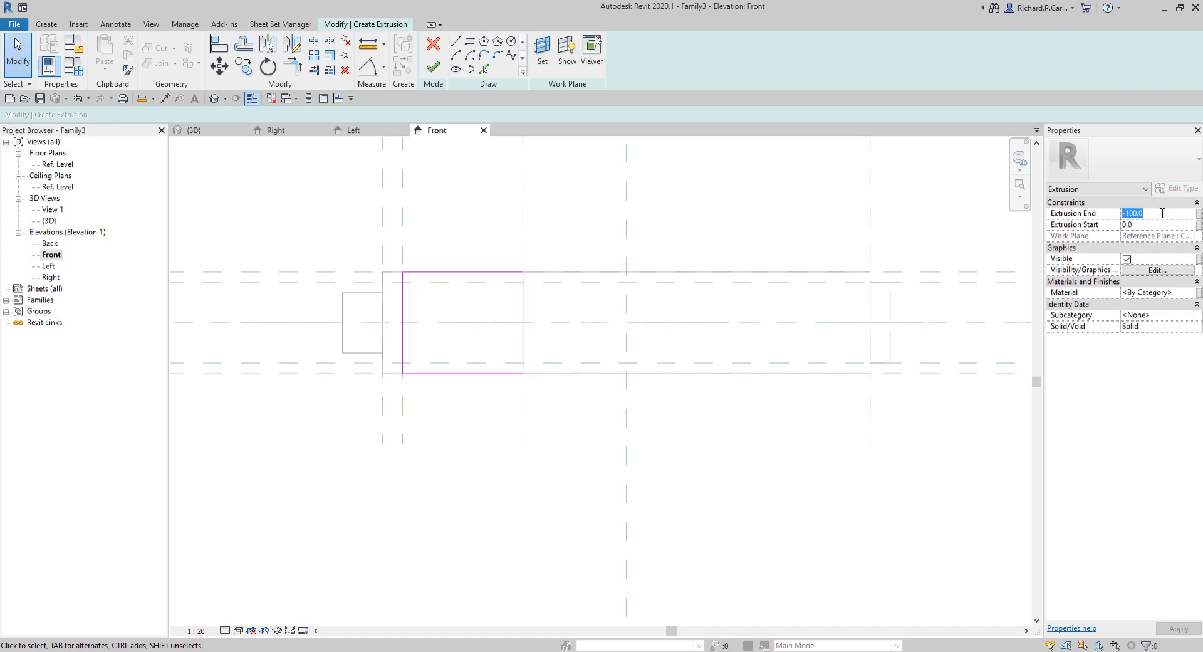
text(305)
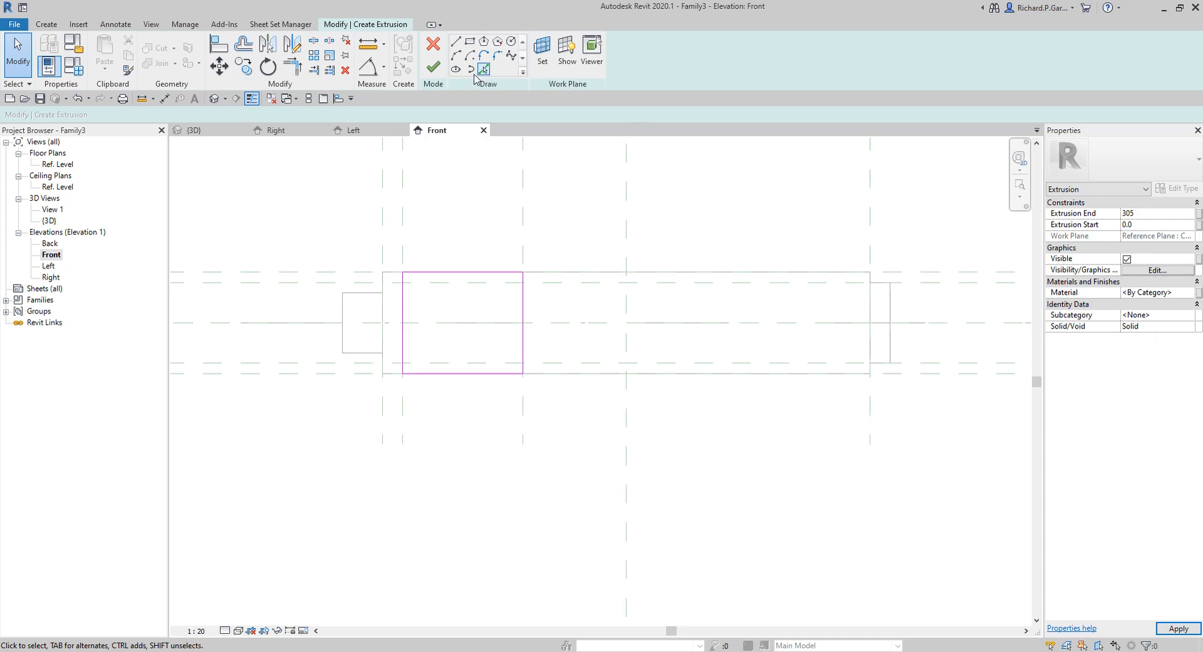
key(Return)
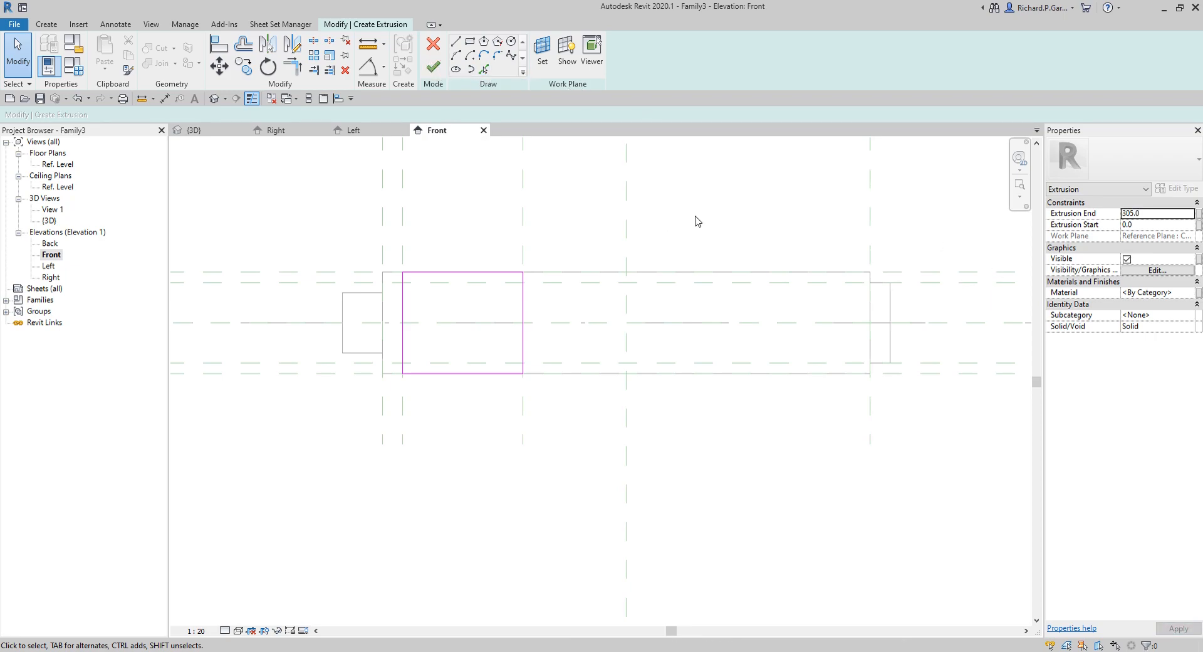
click(432, 67)
click(742, 453)
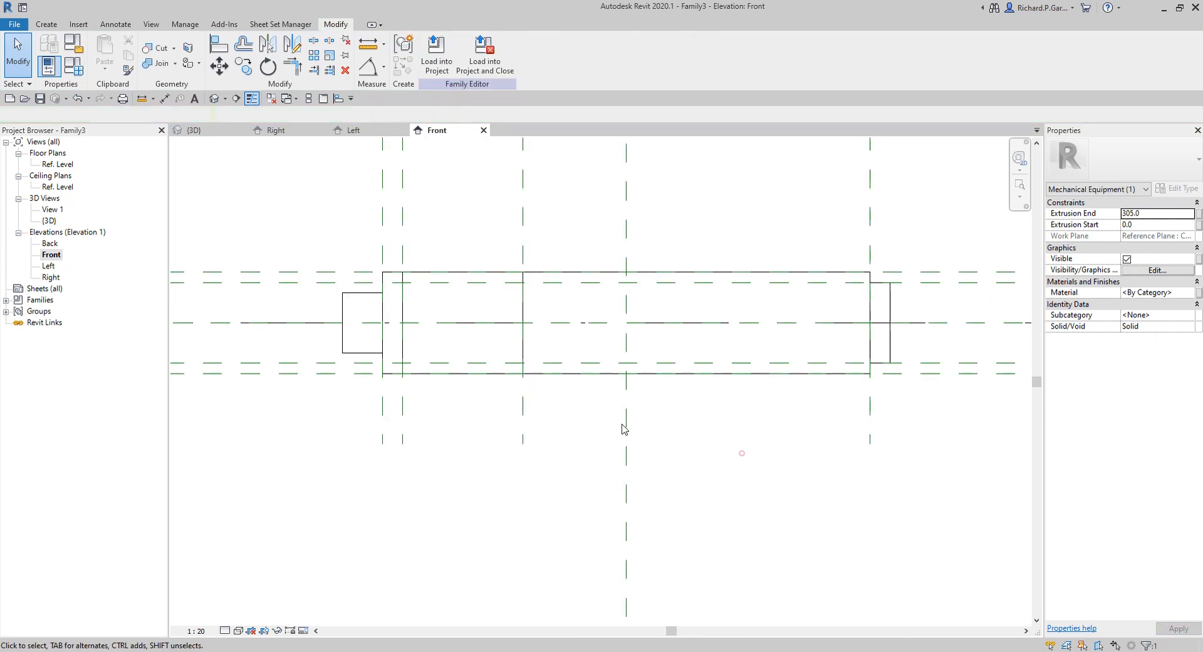
- In the 3D view, set the new side extrusion's end to 406 and its start to 305 so it projects from the front face
click(216, 99)
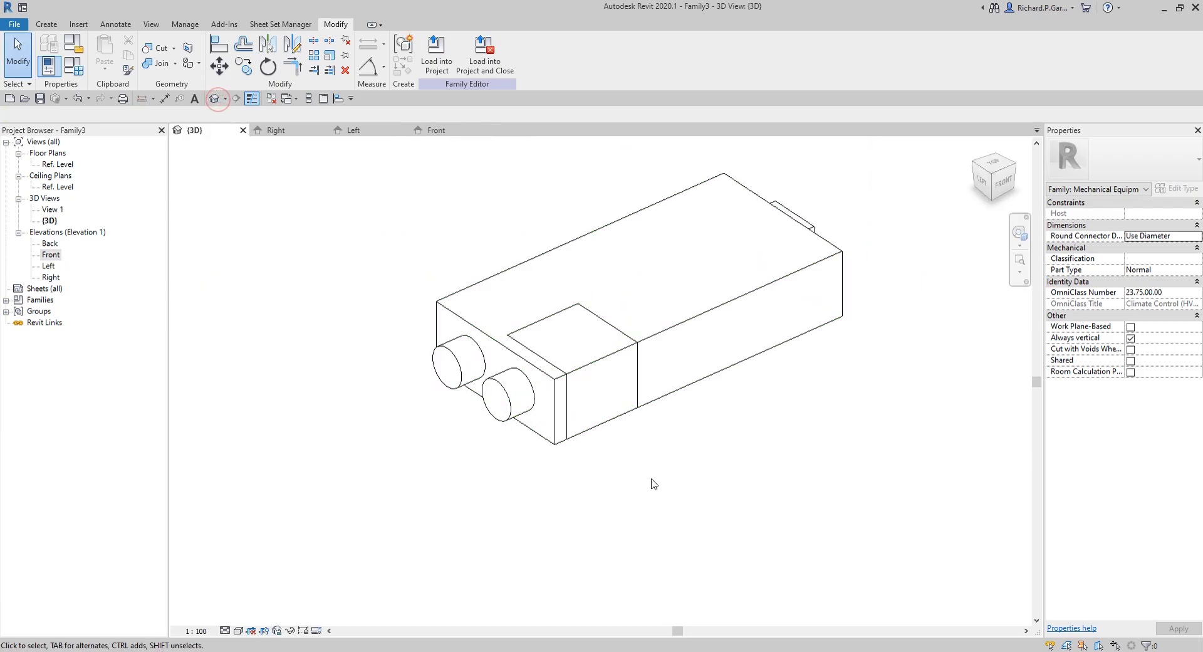
shift+middle_drag(615, 486, 618, 376)
click(623, 344)
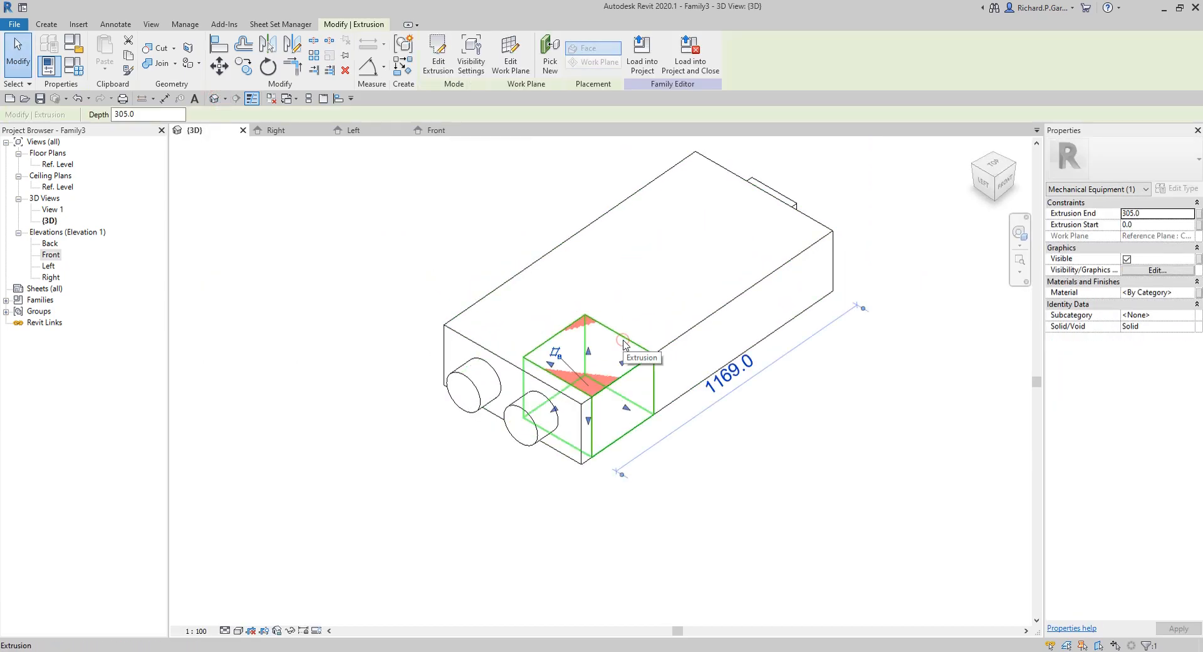
click(1154, 216)
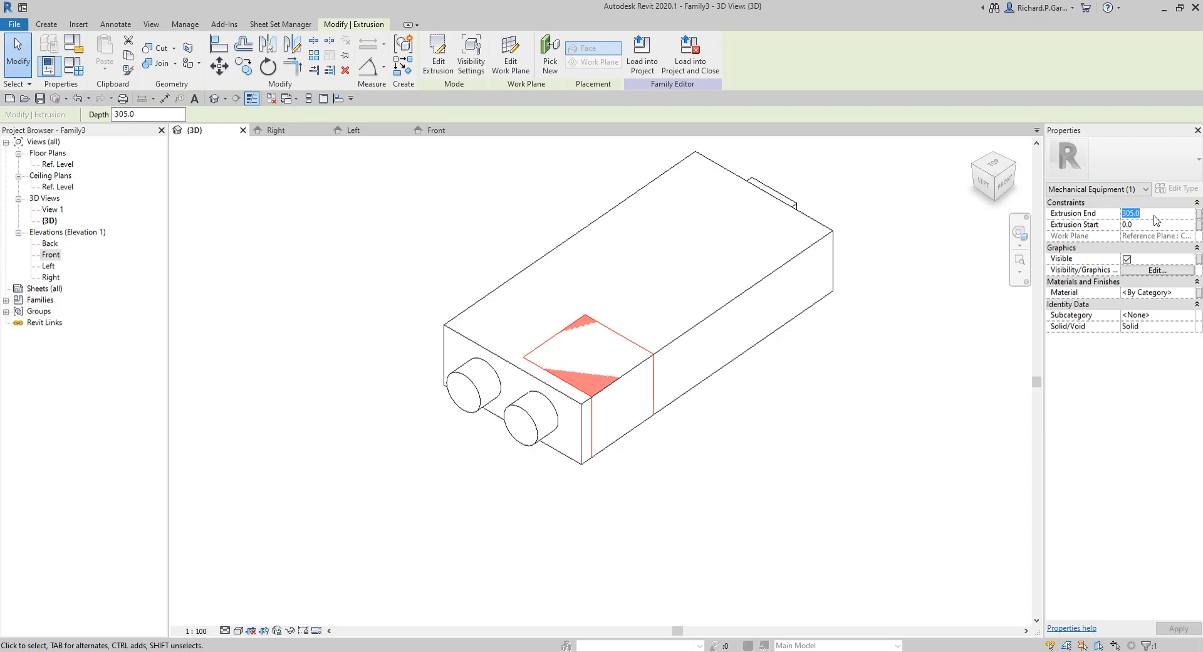
text(406)
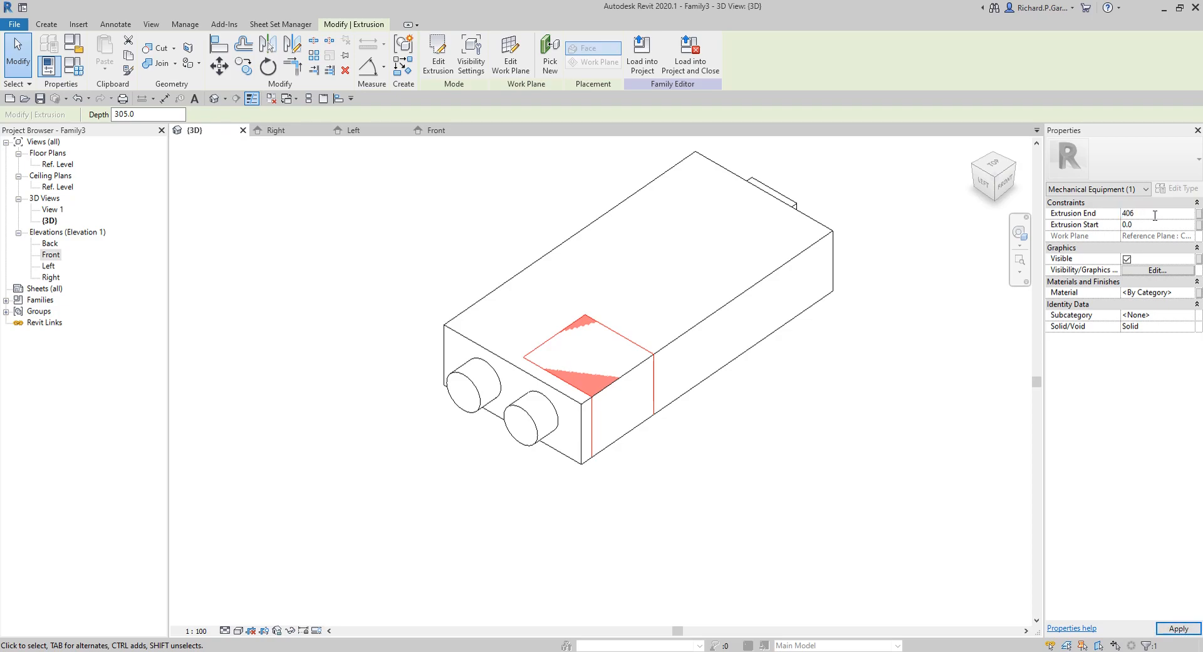
click(1156, 227)
text(305)
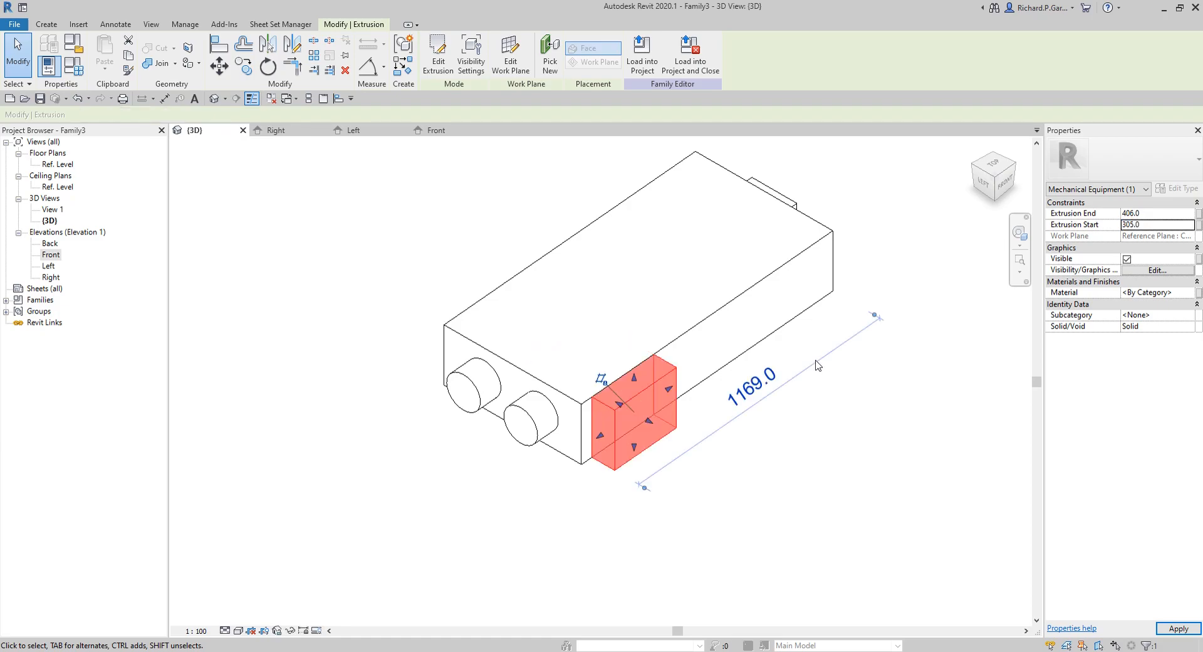
click(920, 501)
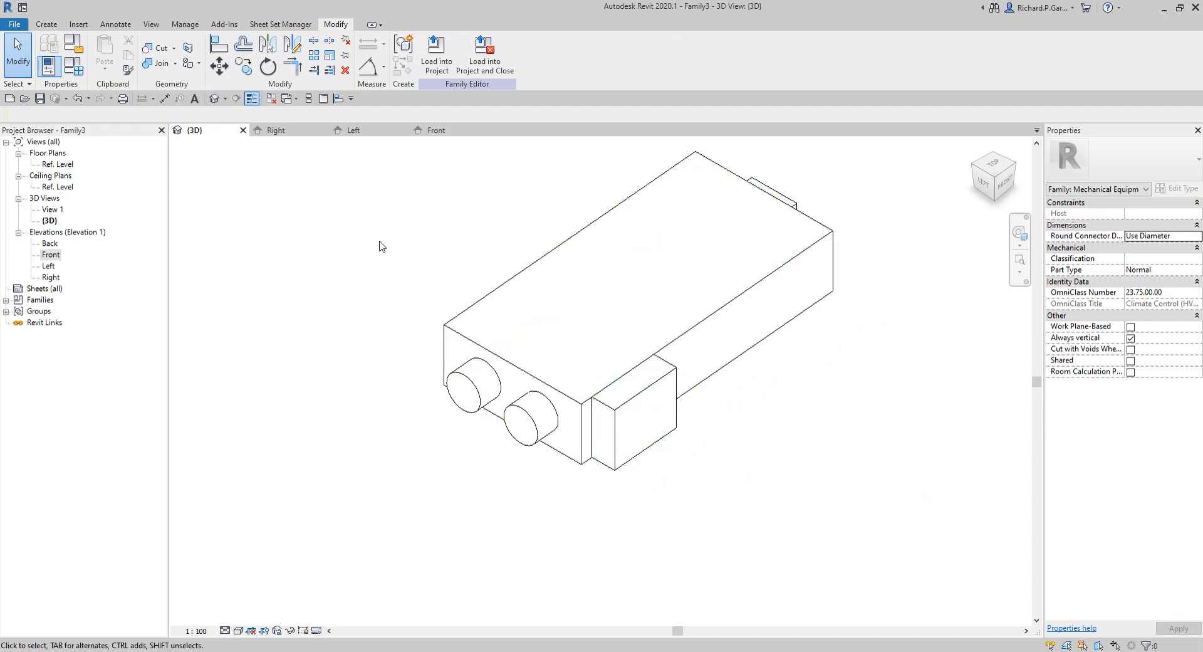
shift+middle_drag(813, 452, 781, 512)
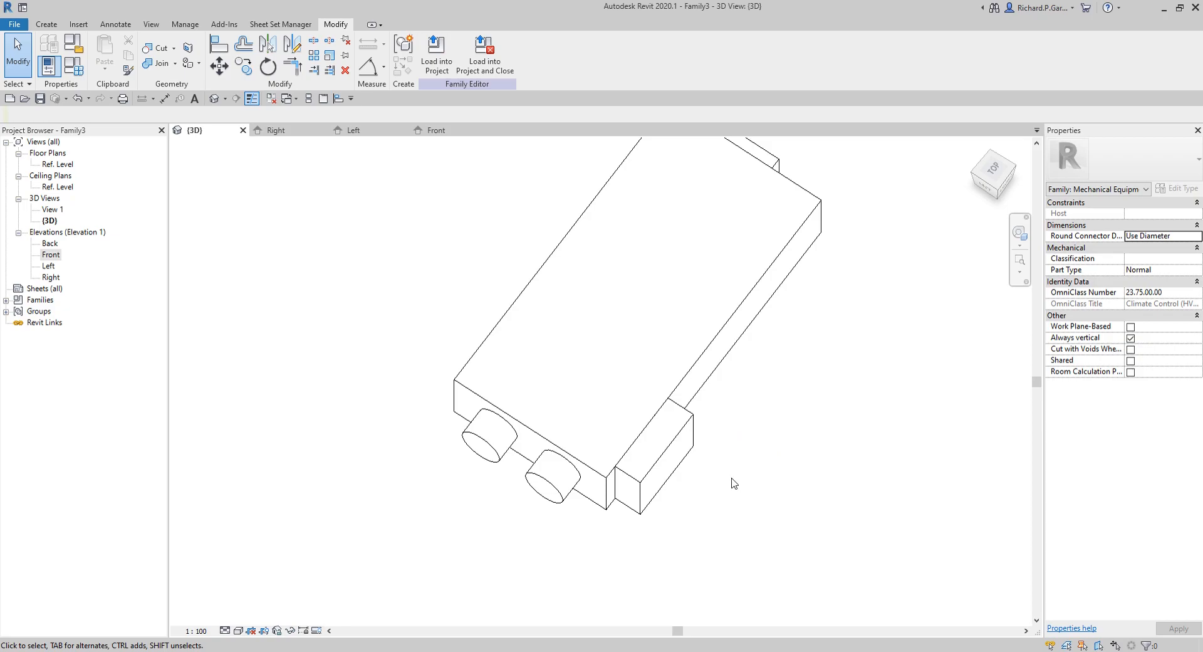
click(994, 170)
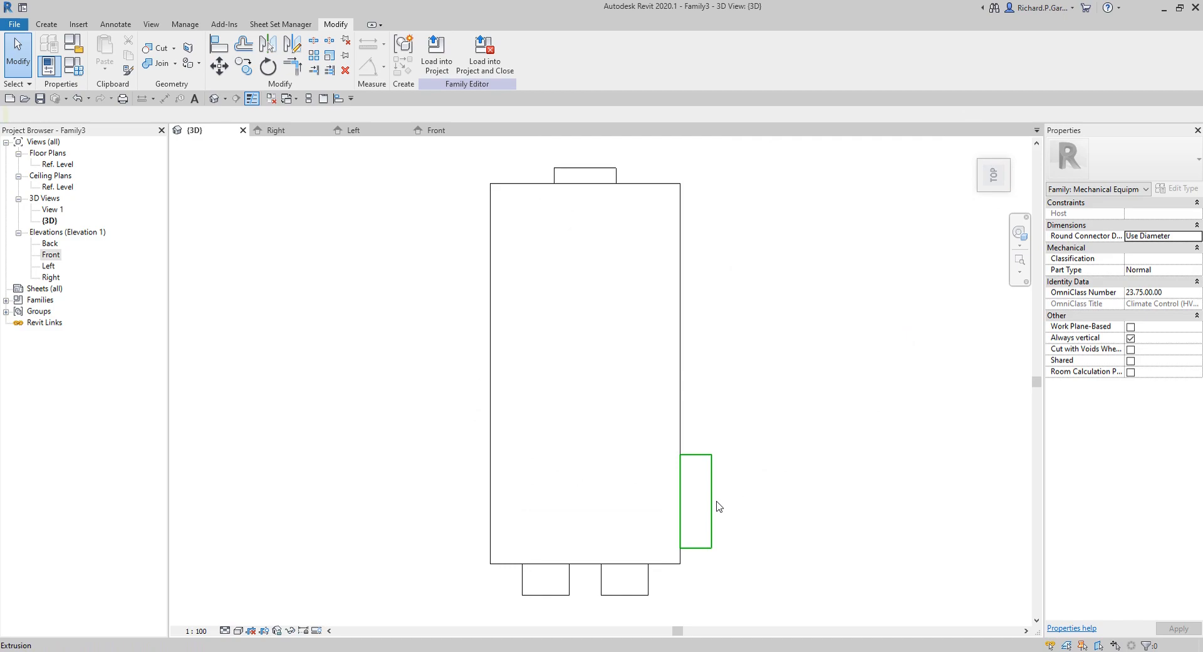
click(711, 501)
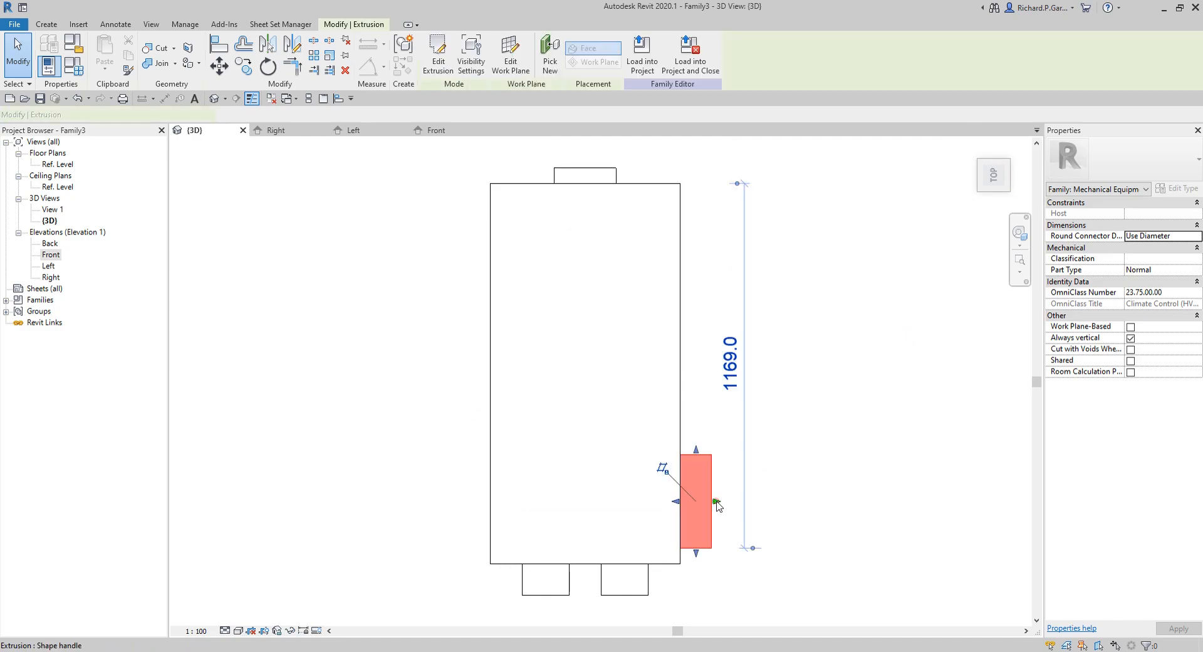
click(293, 45)
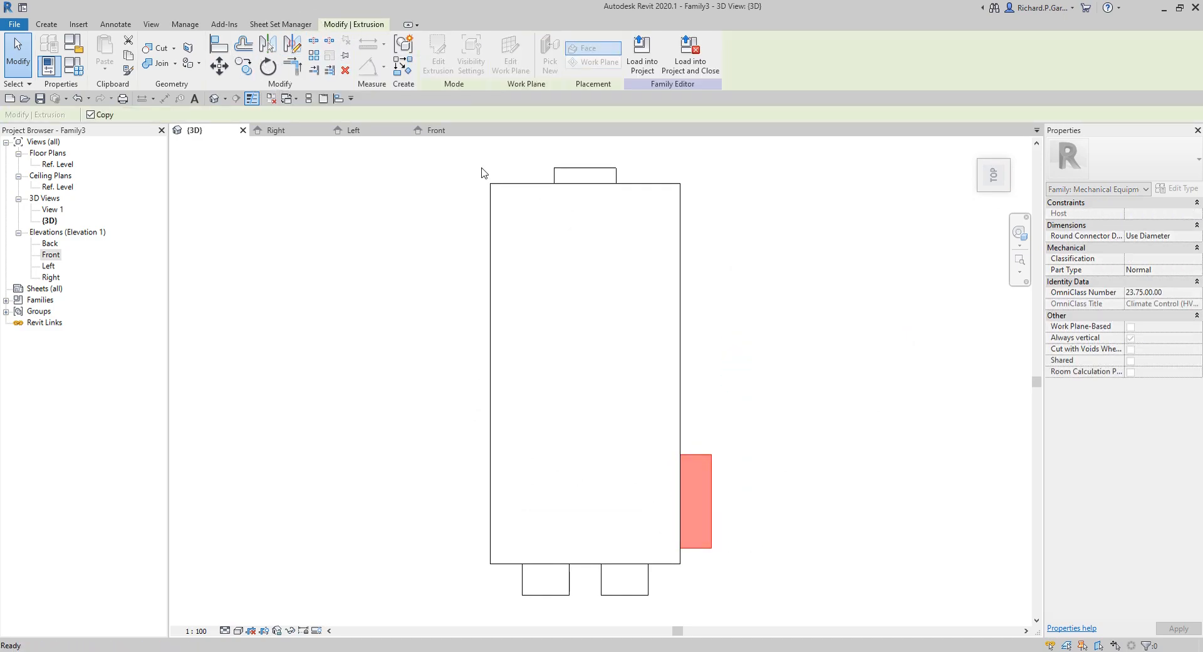
shift+middle_drag(642, 494, 524, 289)
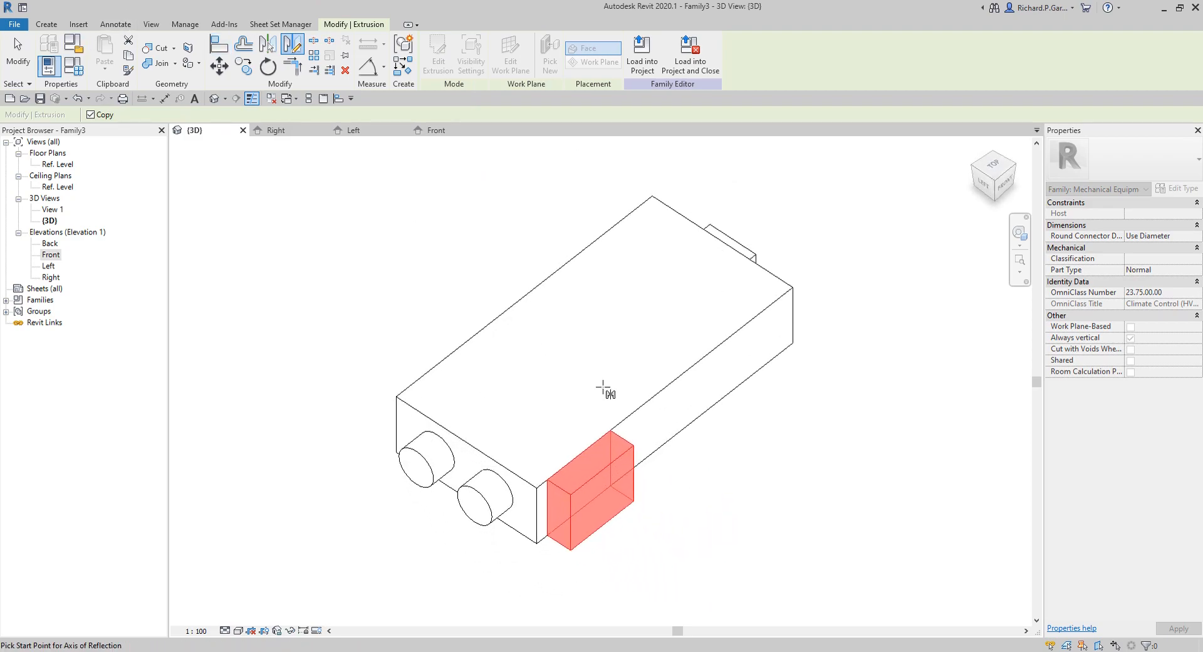
click(19, 49)
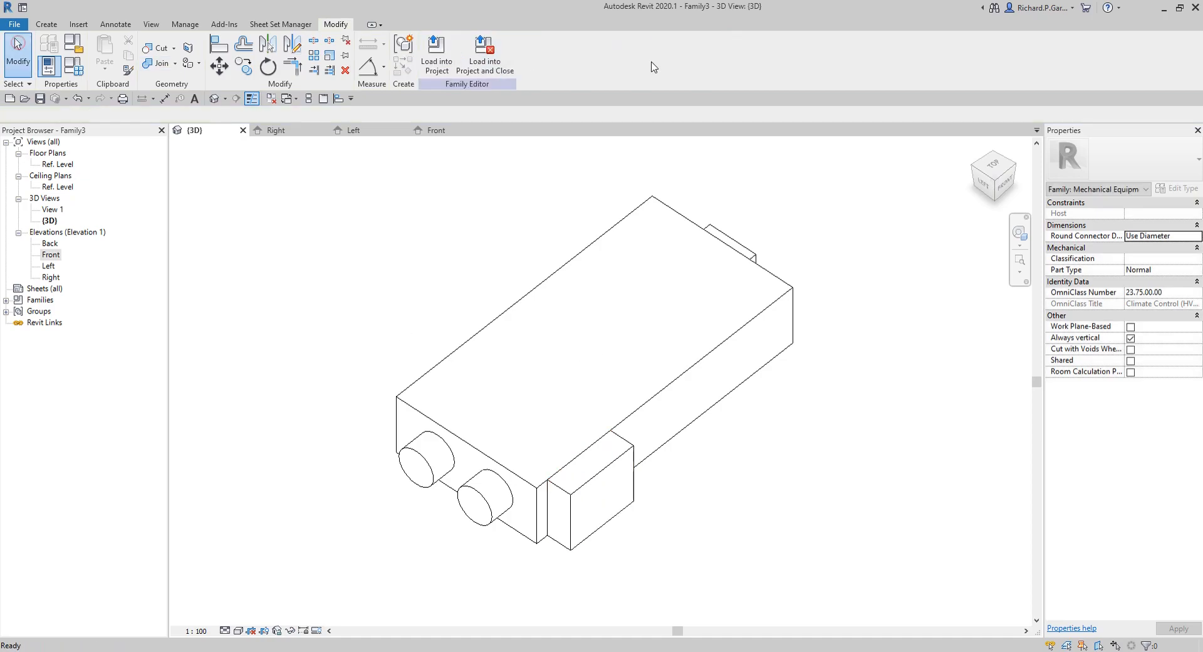
- Set the work plane by picking the top face of the VAV box
click(744, 50)
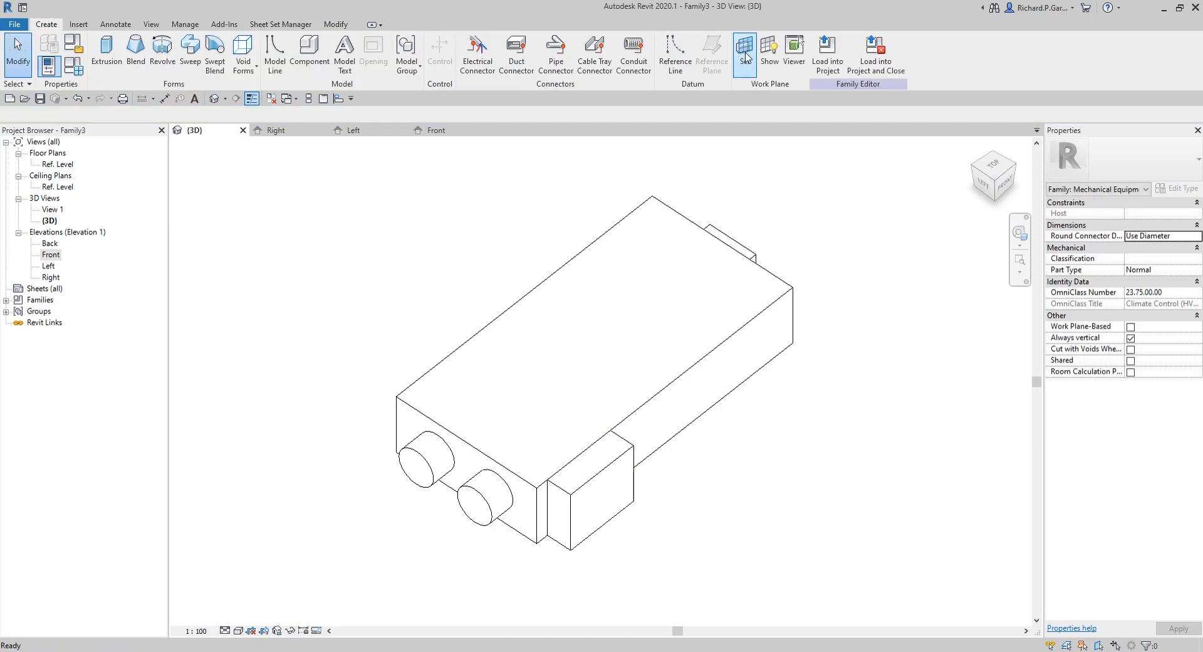
click(517, 348)
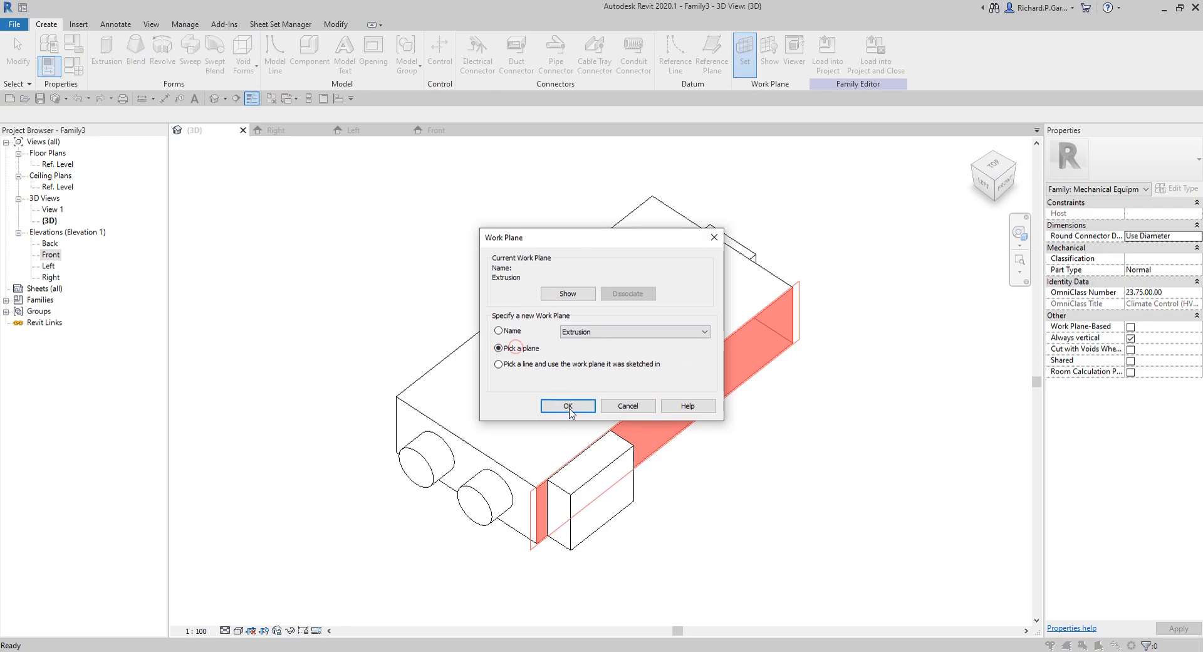
click(568, 405)
click(510, 400)
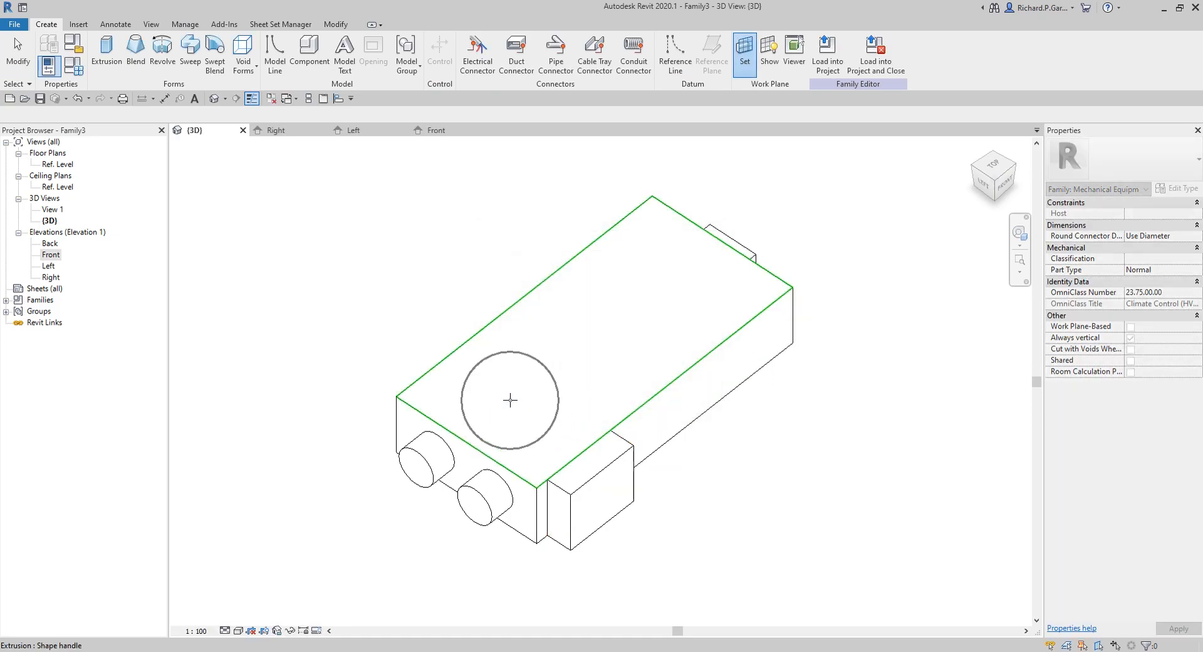
- In the top view, mirror the side extrusion to the opposite long face, drawing the axis along the box's lengthwise centre
shift+middle_drag(588, 337, 745, 465)
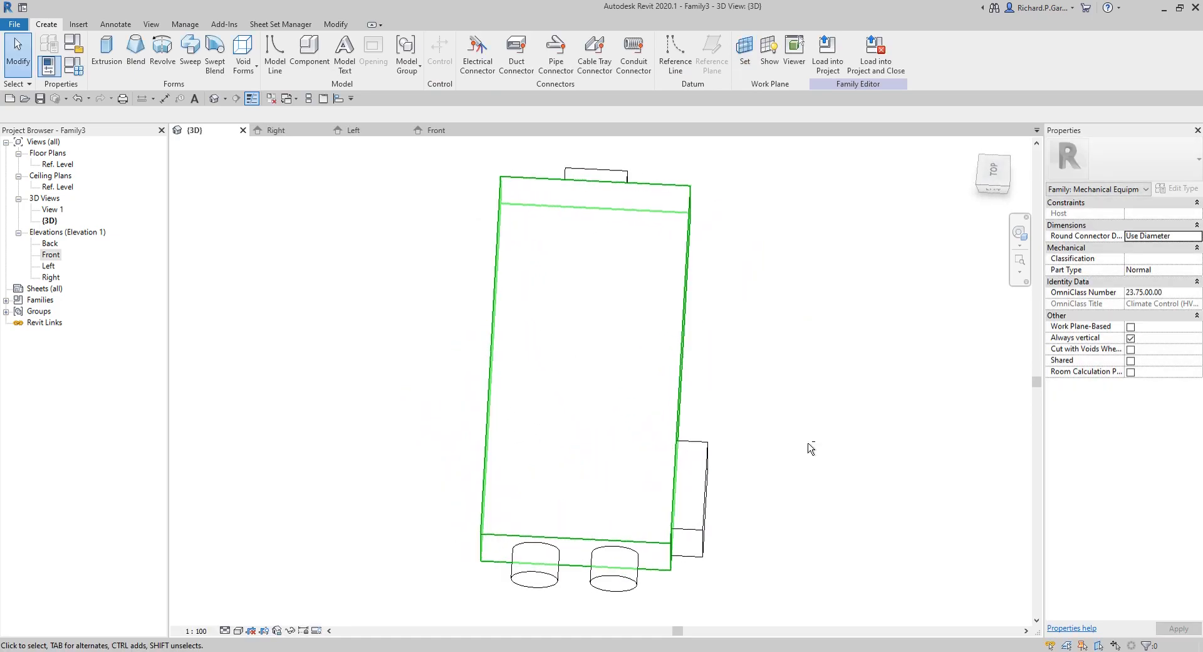
click(999, 165)
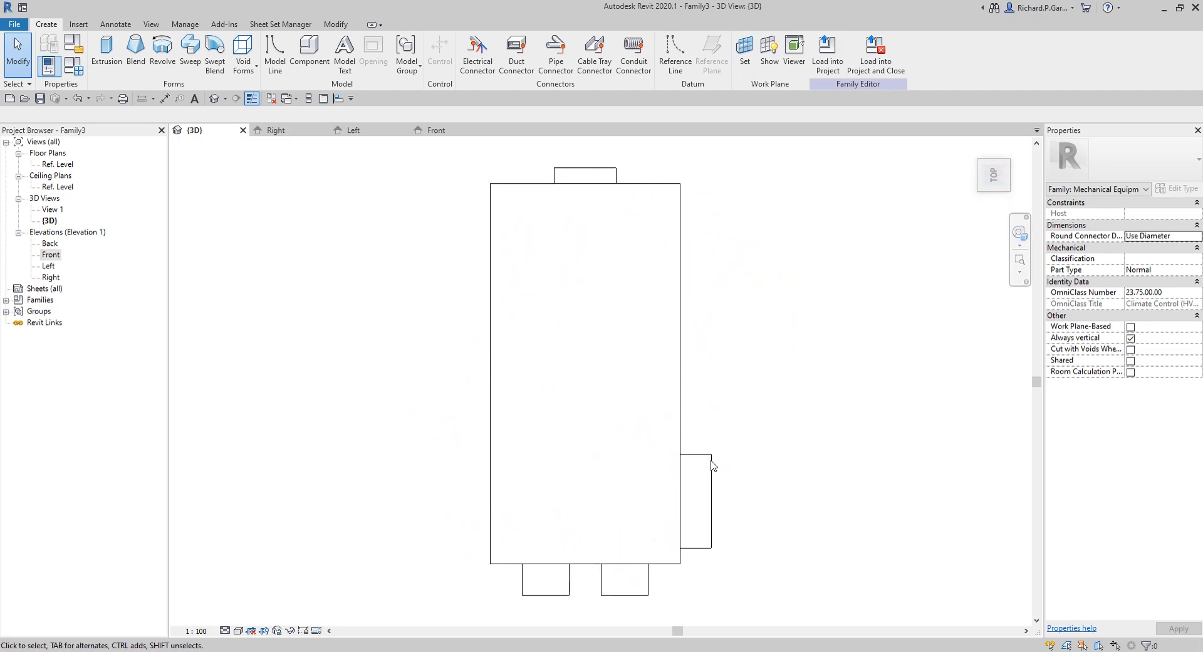
click(708, 483)
click(292, 43)
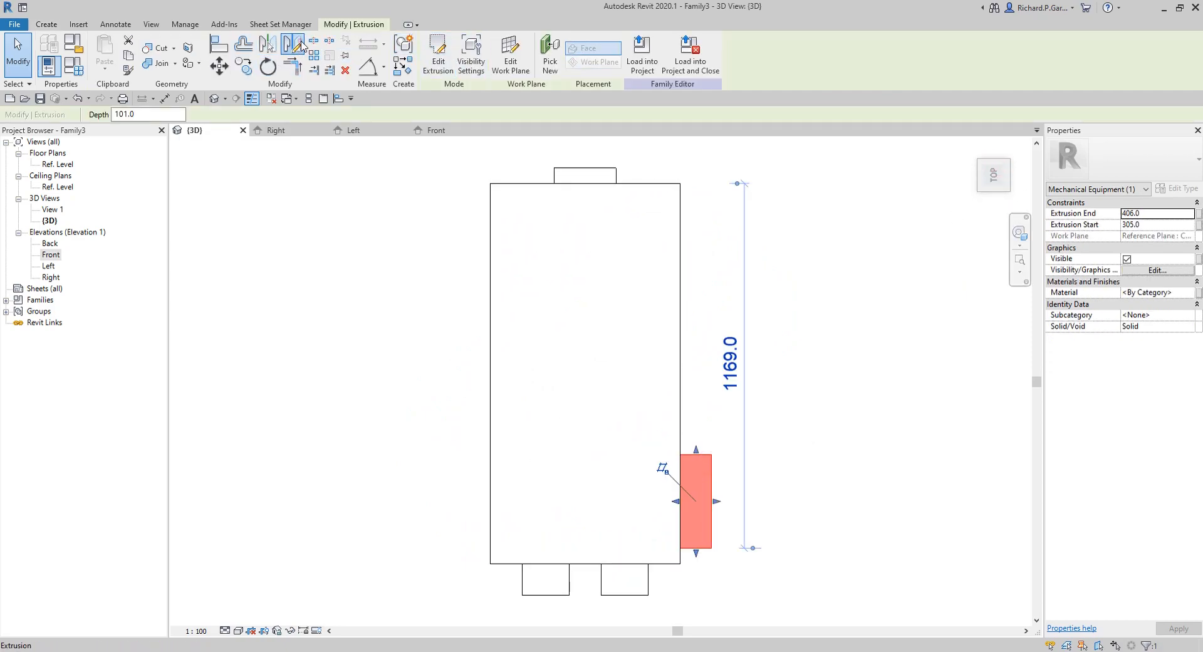
click(585, 443)
click(584, 419)
click(397, 347)
shift+middle_drag(526, 355, 482, 134)
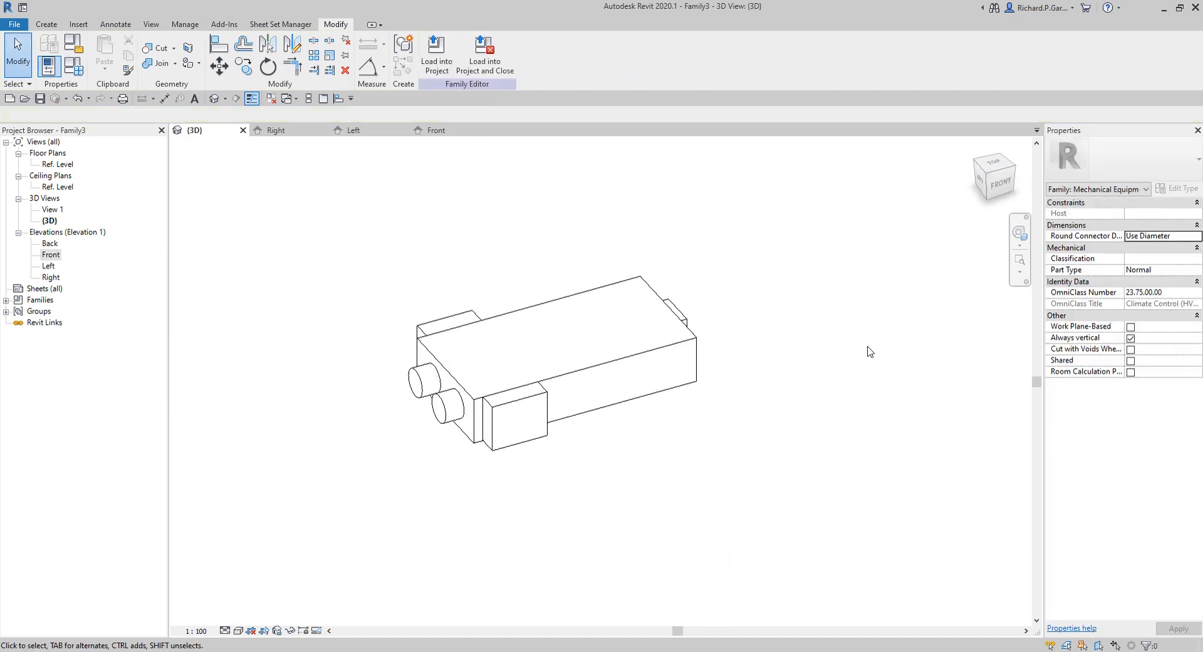
shift+middle_drag(711, 456, 752, 464)
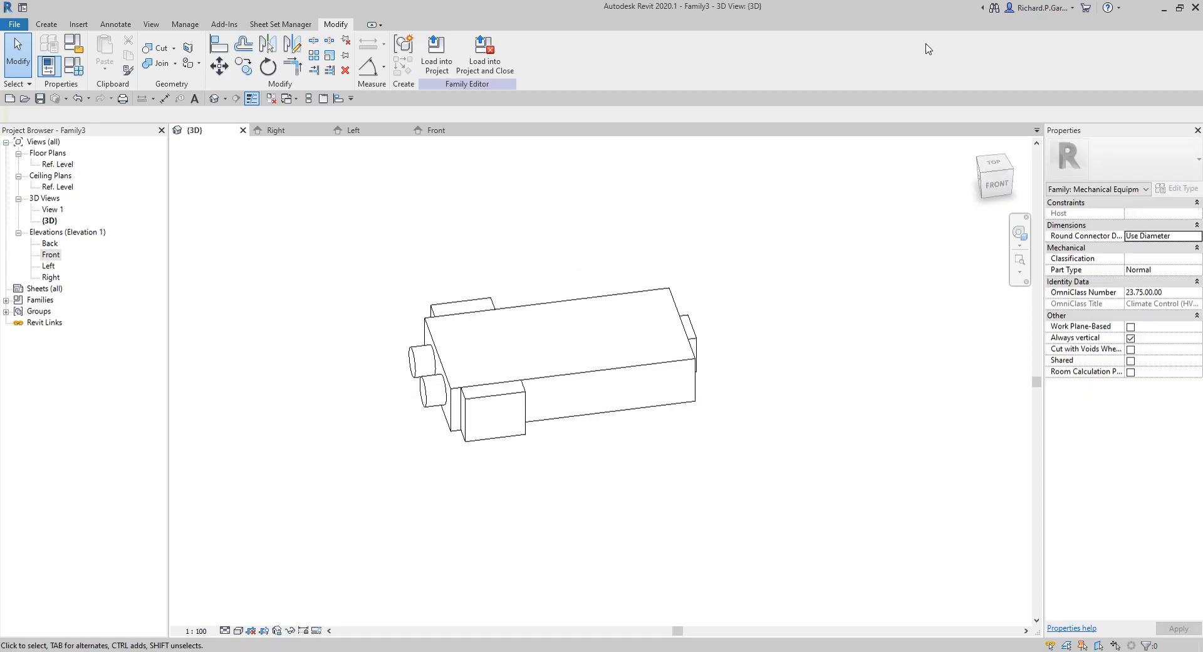
- Place a Supply Air duct connector on the outer face of the rectangular outlet collar
click(973, 147)
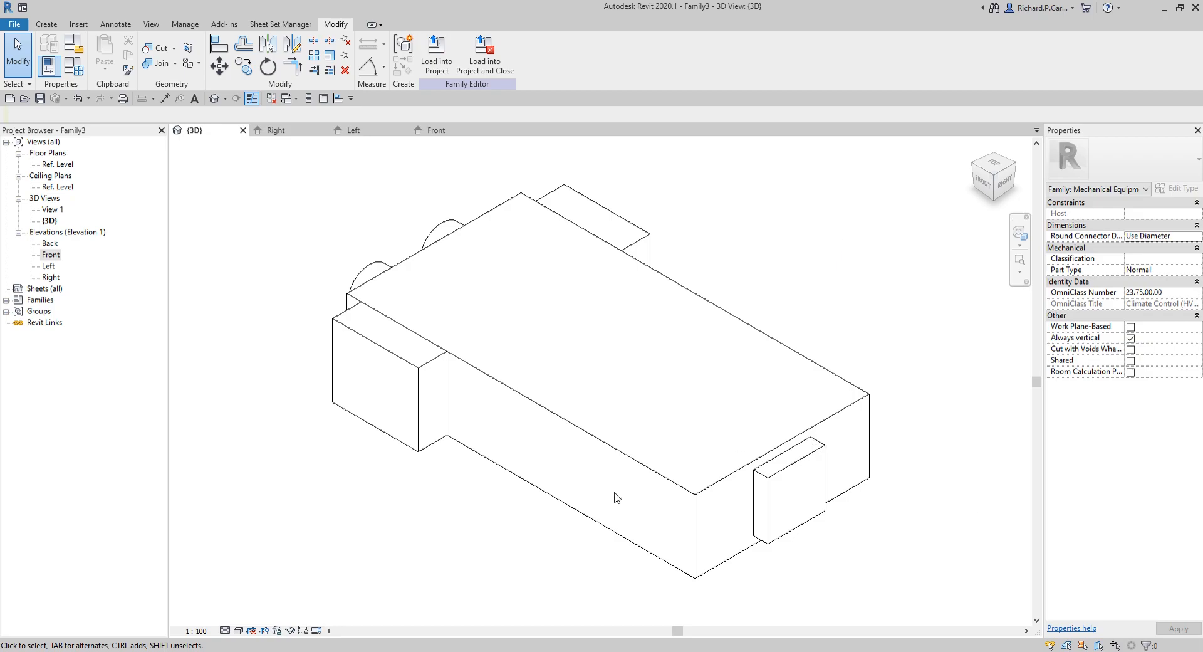
scroll(795, 526, up, 5)
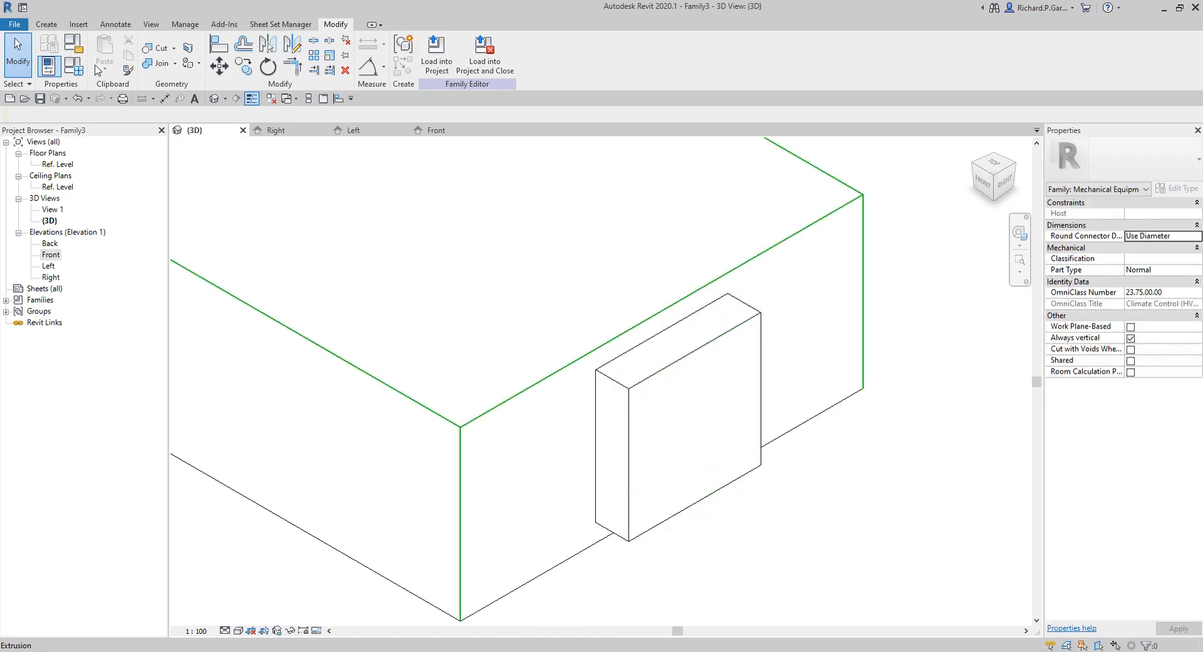
click(54, 27)
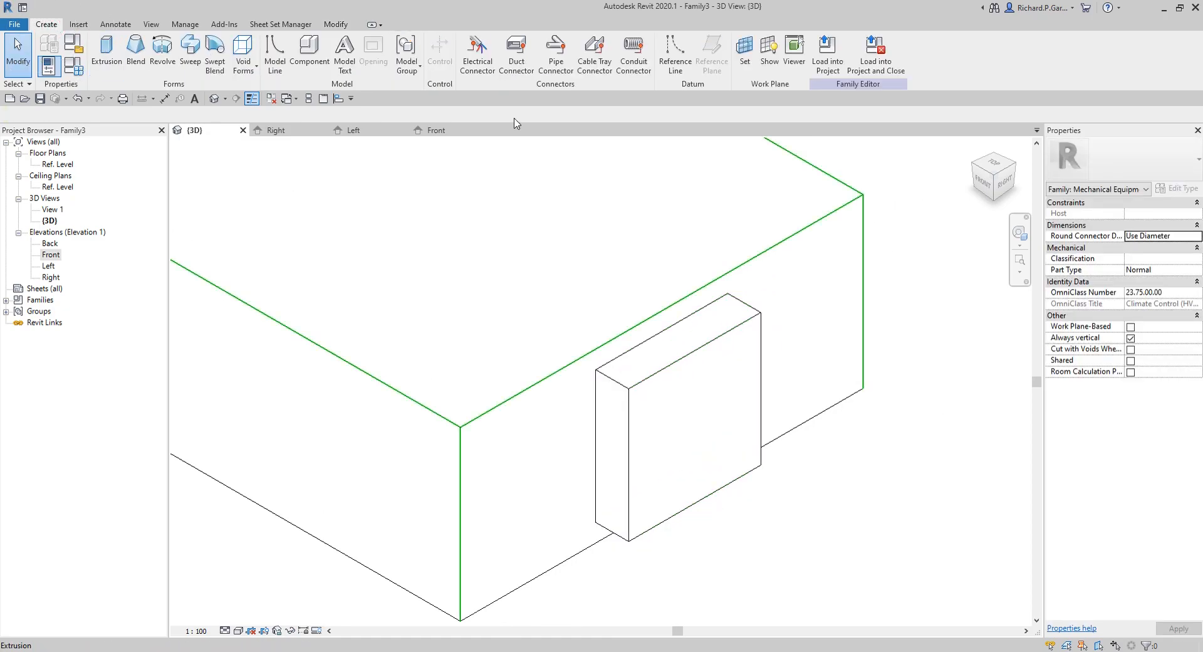
click(514, 59)
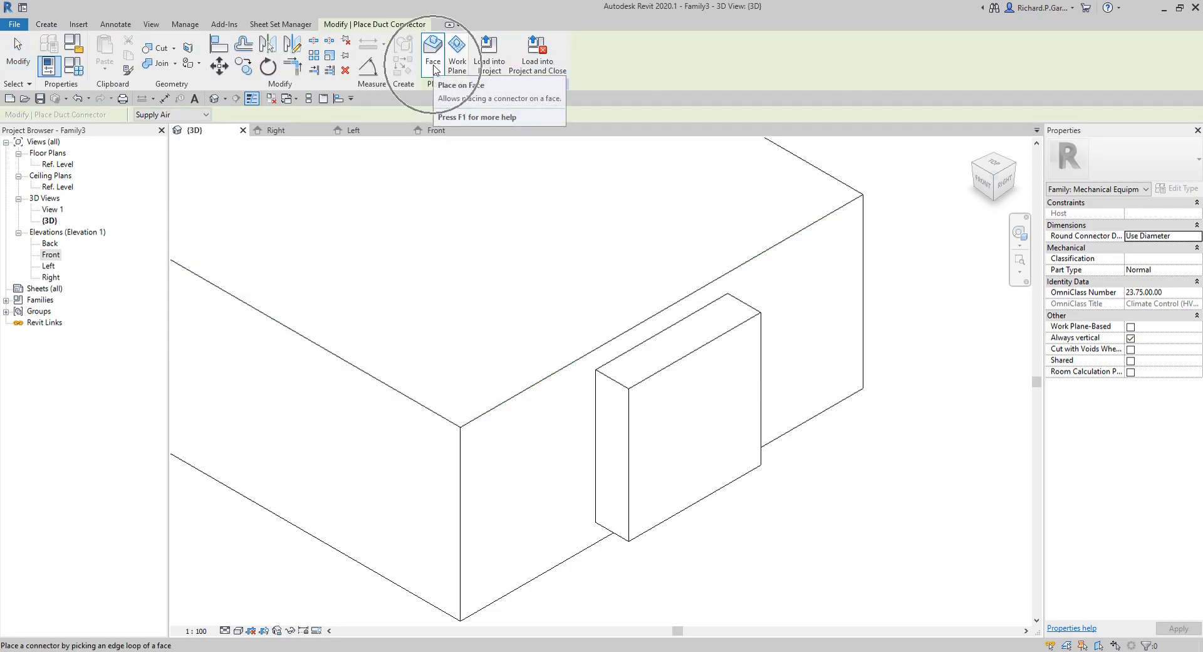
middle_drag(715, 458, 680, 297)
scroll(616, 249, up, 1)
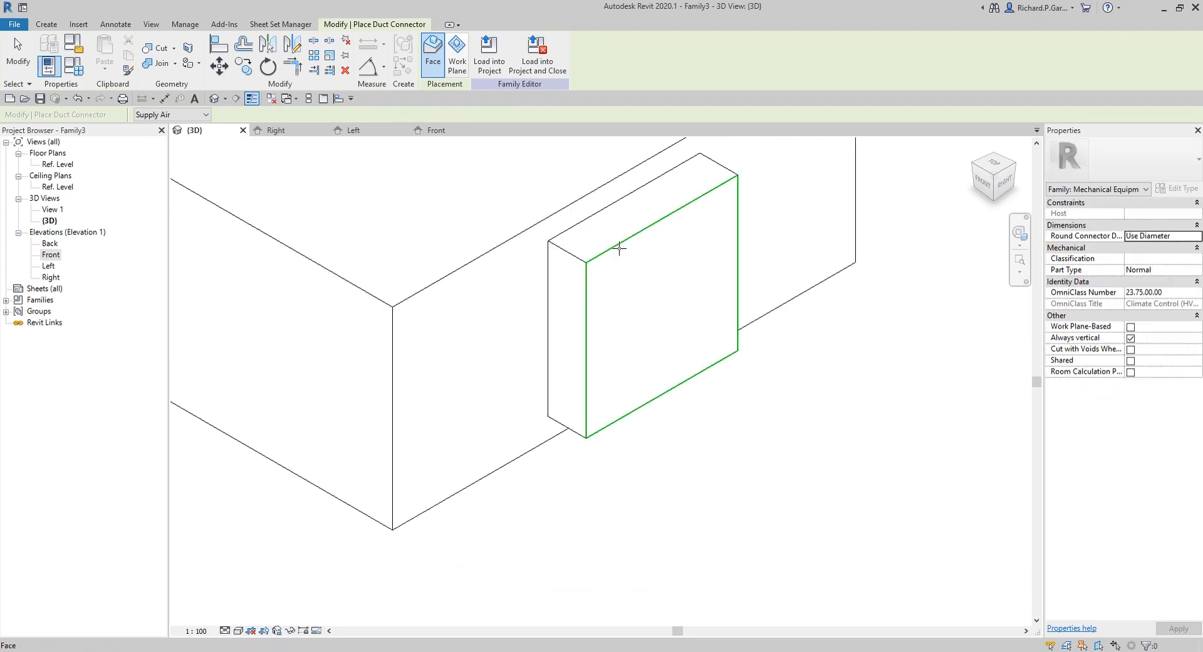
click(619, 248)
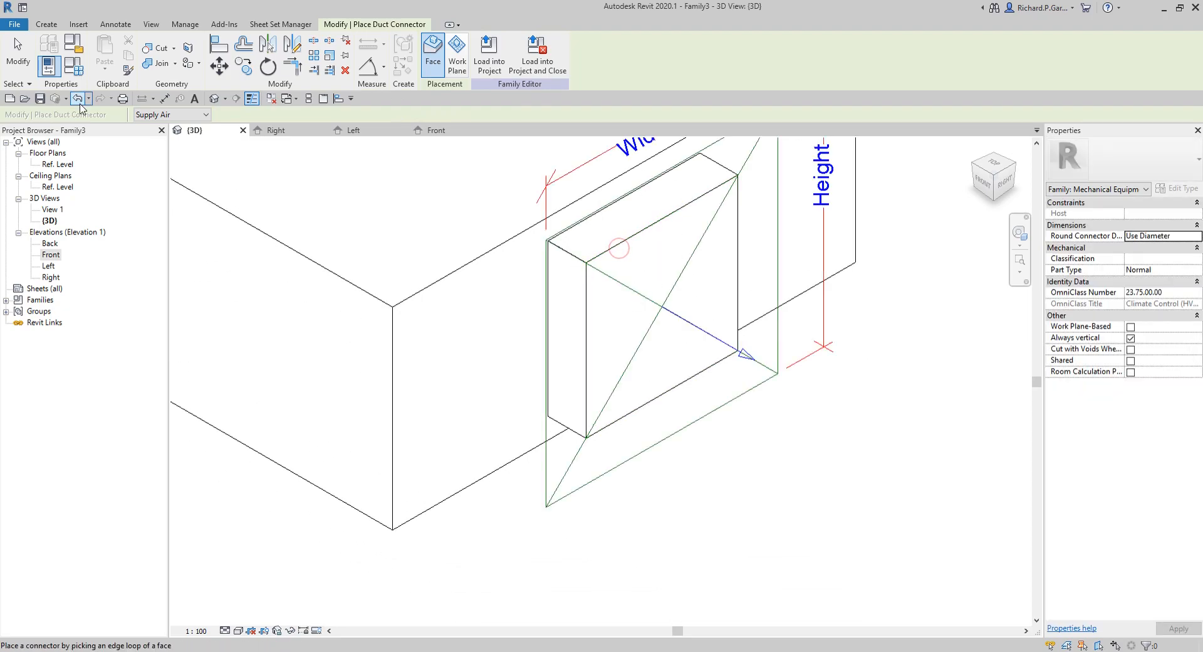
click(17, 53)
- Associate the outlet duct connector's height with the VAV OUTLET HEIGHT family parameter
scroll(679, 429, down, 1)
middle_drag(680, 429, 712, 504)
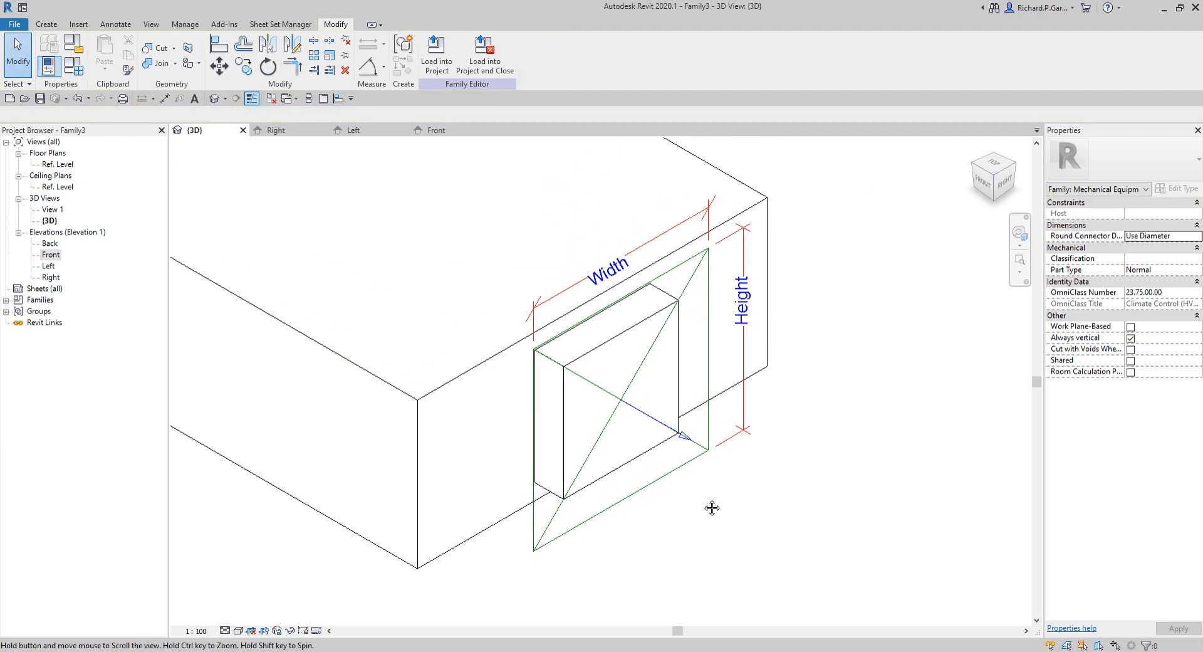
click(748, 312)
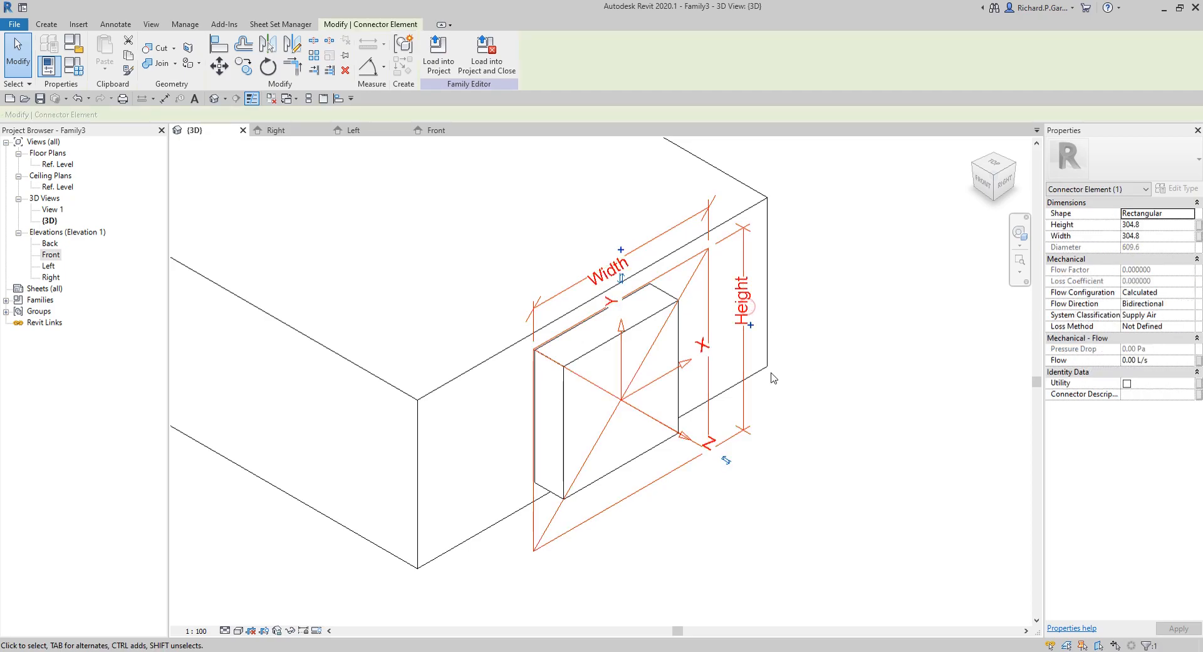
click(751, 325)
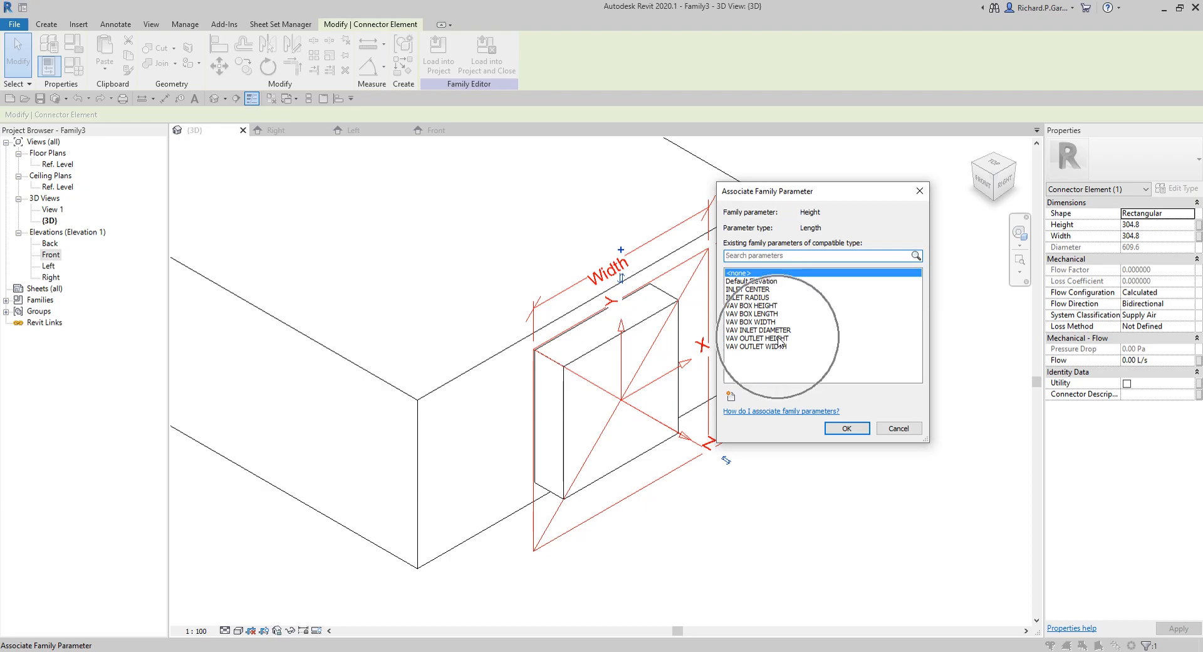
click(779, 339)
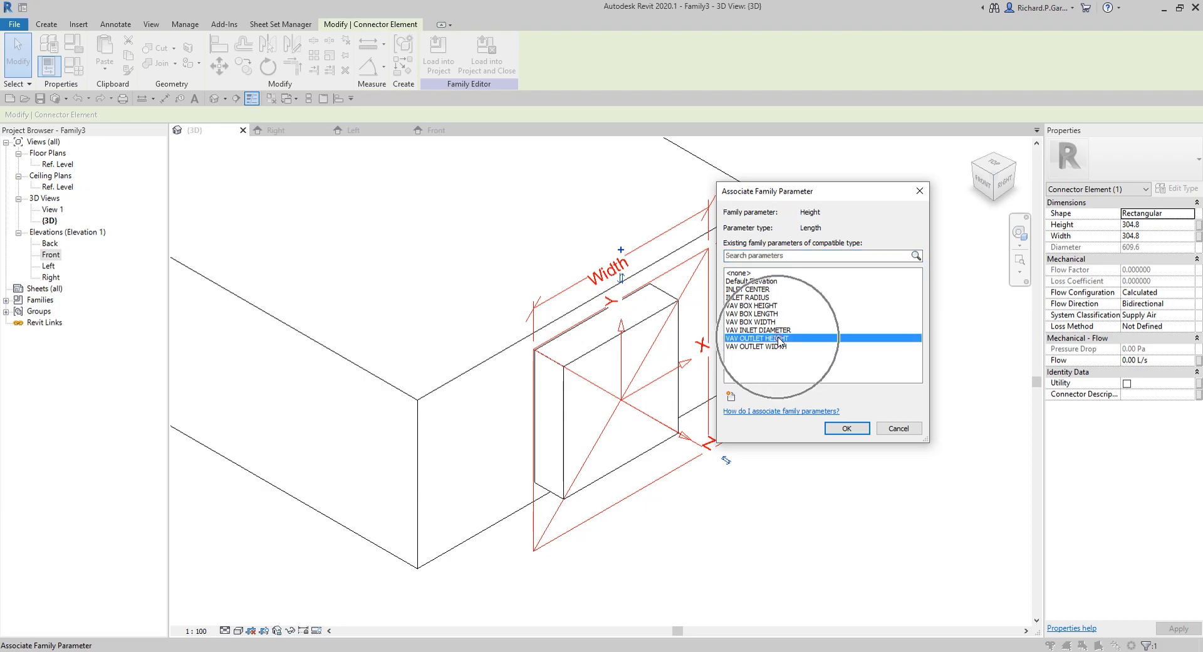
click(846, 428)
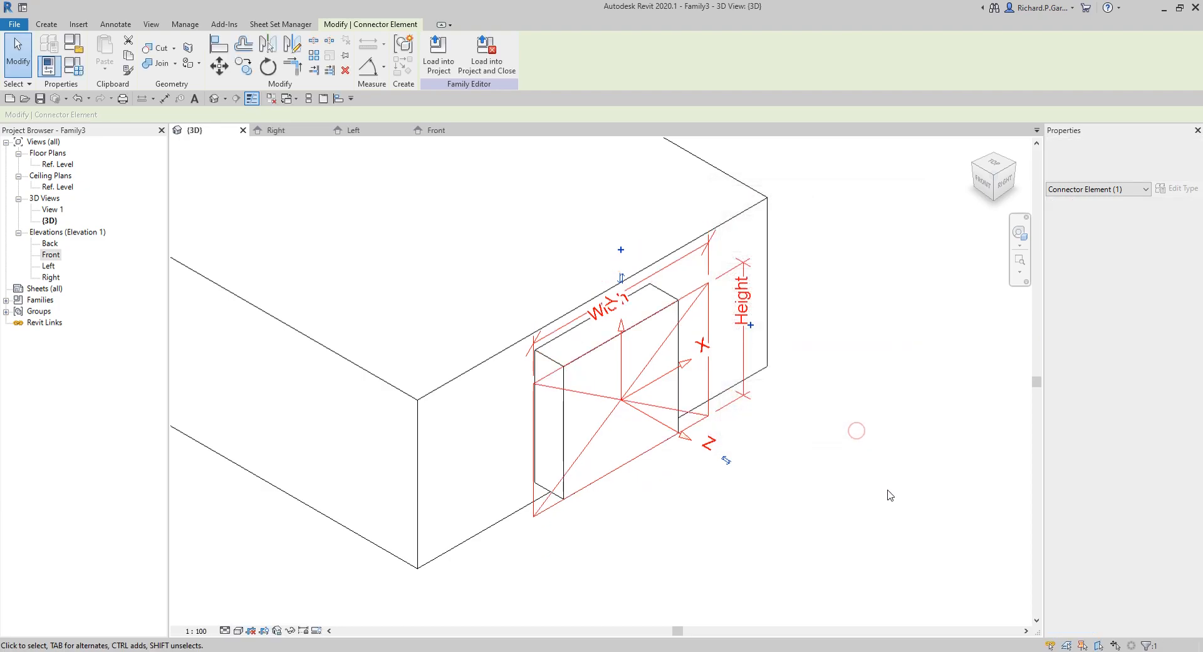
- Associate the outlet duct connector's width with the VAV OUTLET WIDTH family parameter
click(621, 249)
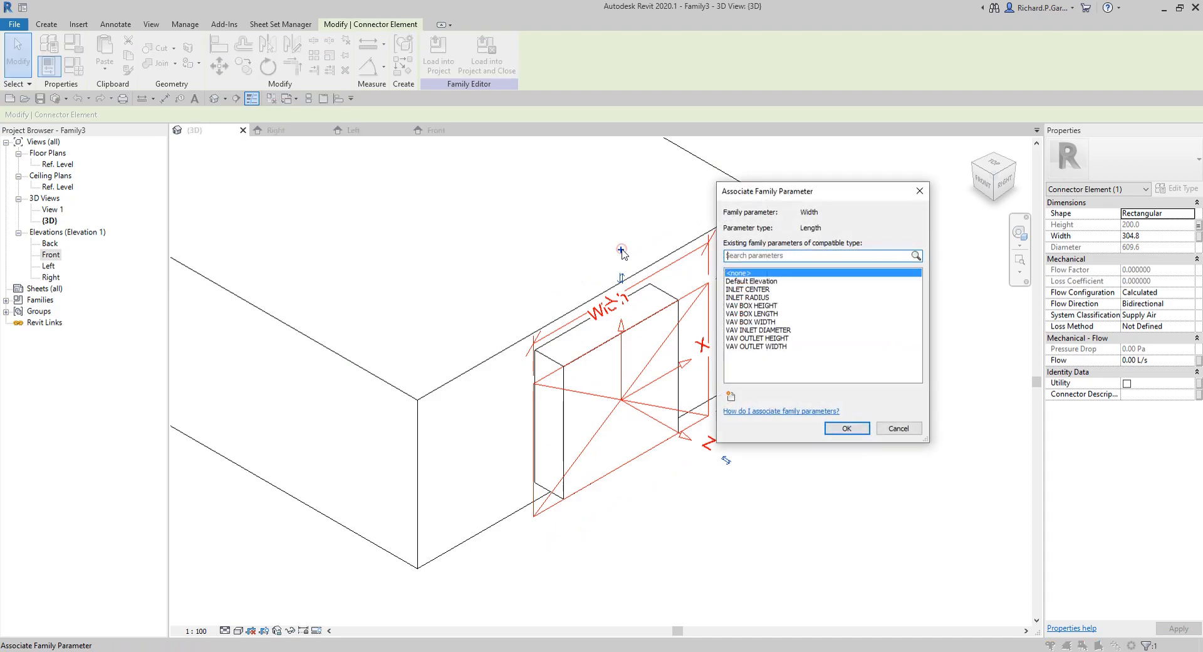
click(776, 346)
click(857, 428)
click(901, 451)
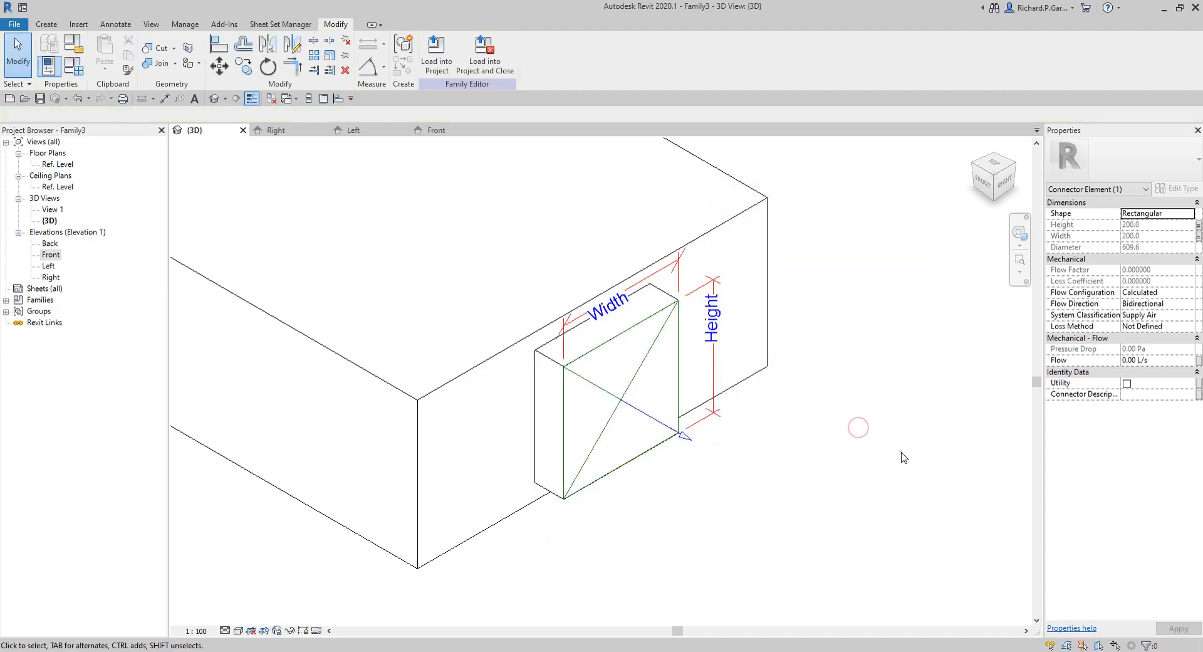
- Set the flow direction of the rectangular outlet's duct connector to Out
shift+drag(821, 460, 869, 456)
shift+middle_drag(870, 456, 832, 440)
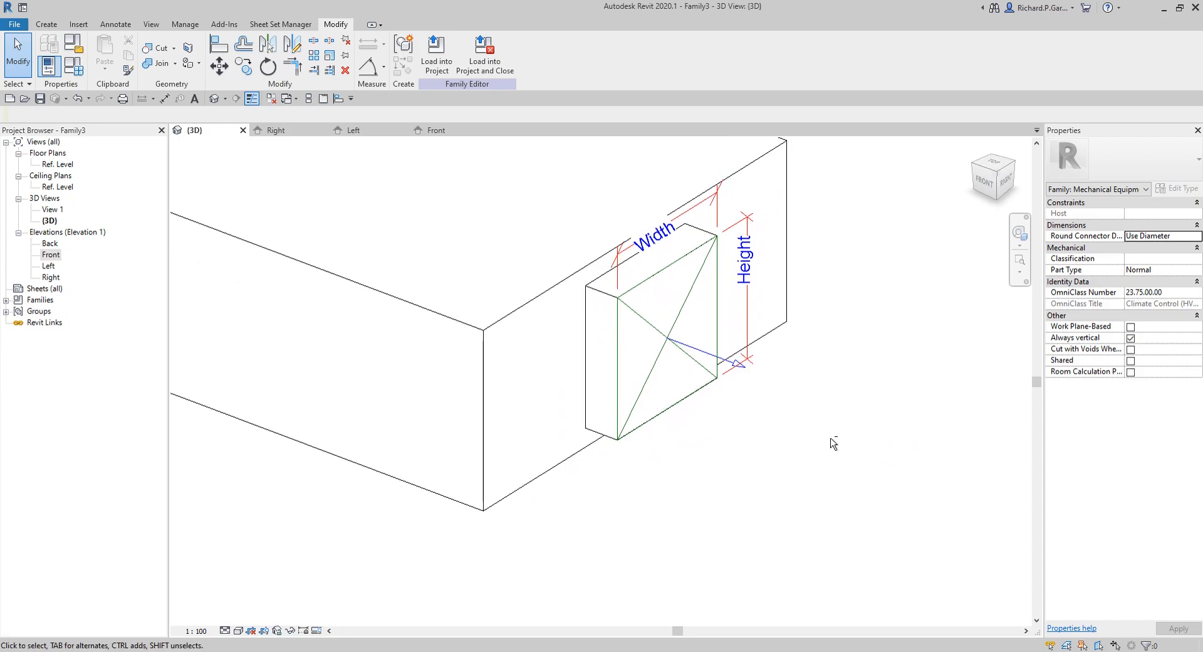
click(725, 362)
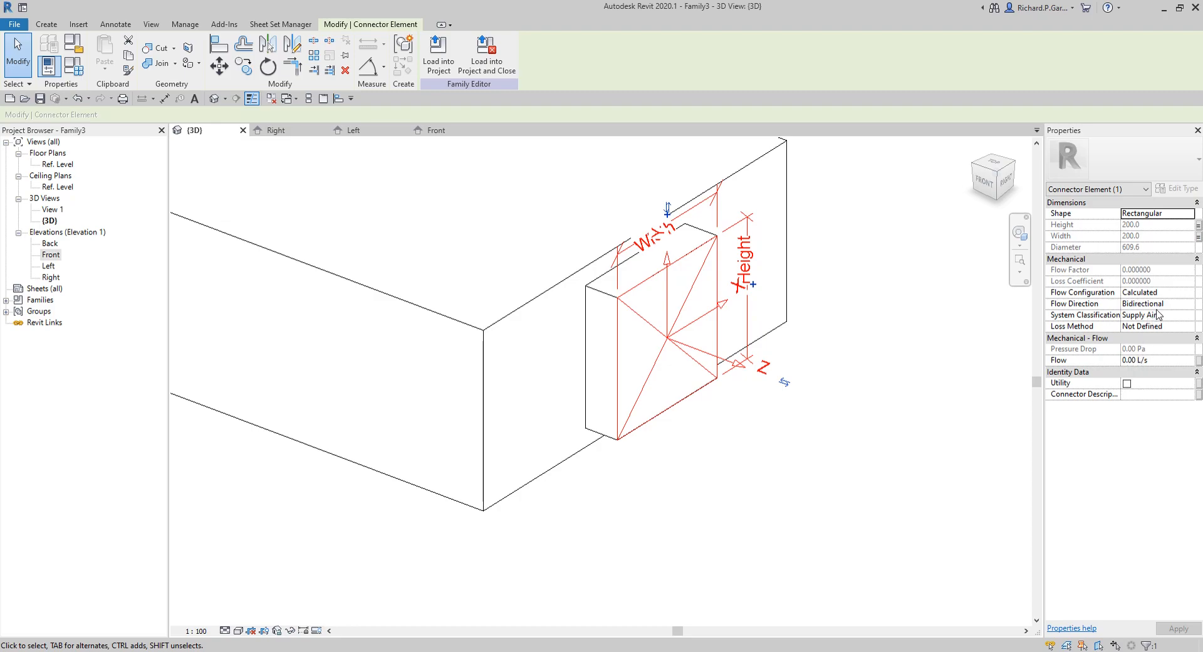
click(1183, 302)
click(1189, 303)
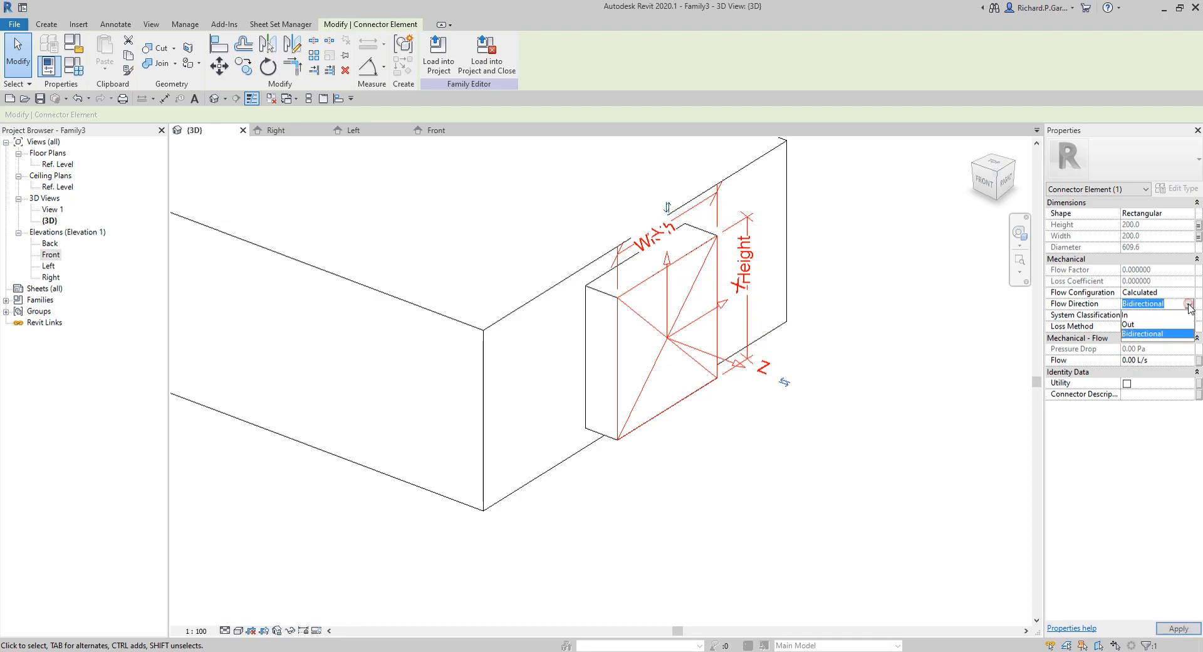
click(1129, 323)
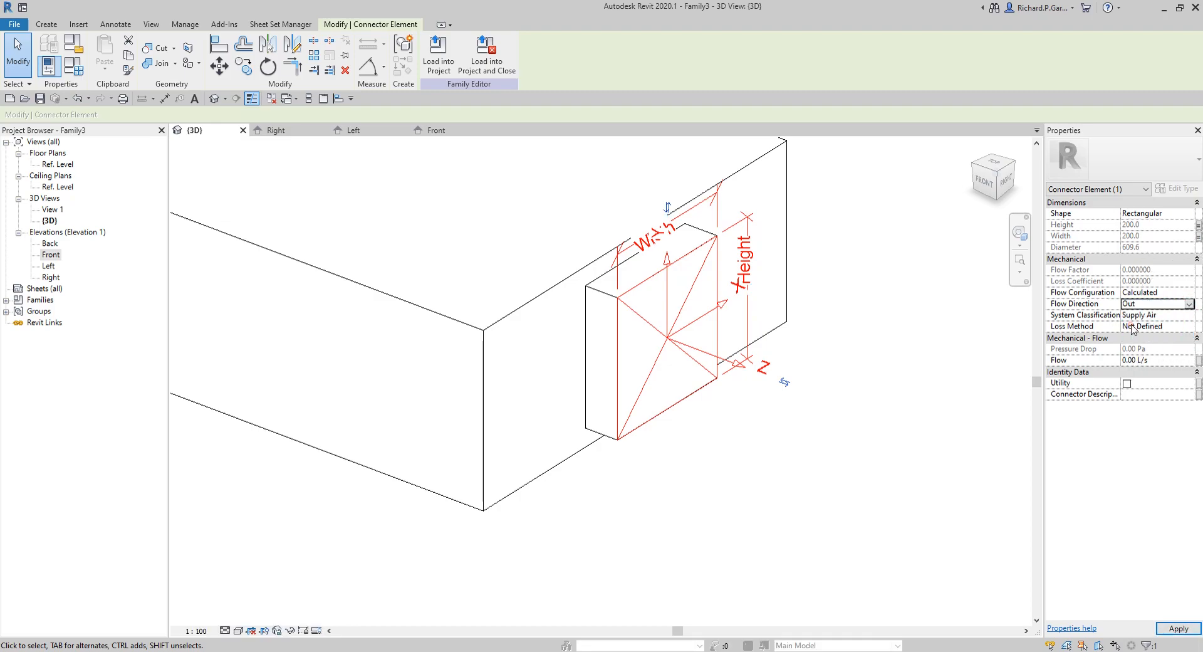
click(1136, 306)
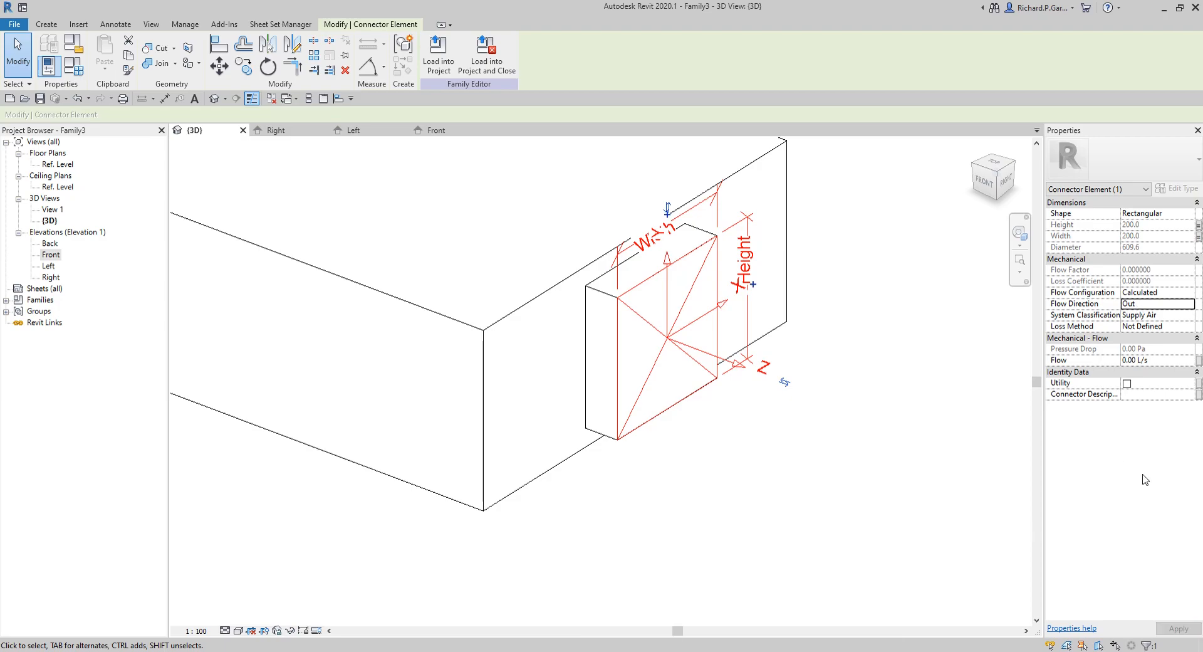
click(1155, 320)
key(ctrl)
key(ctrl)
key(ctrl)
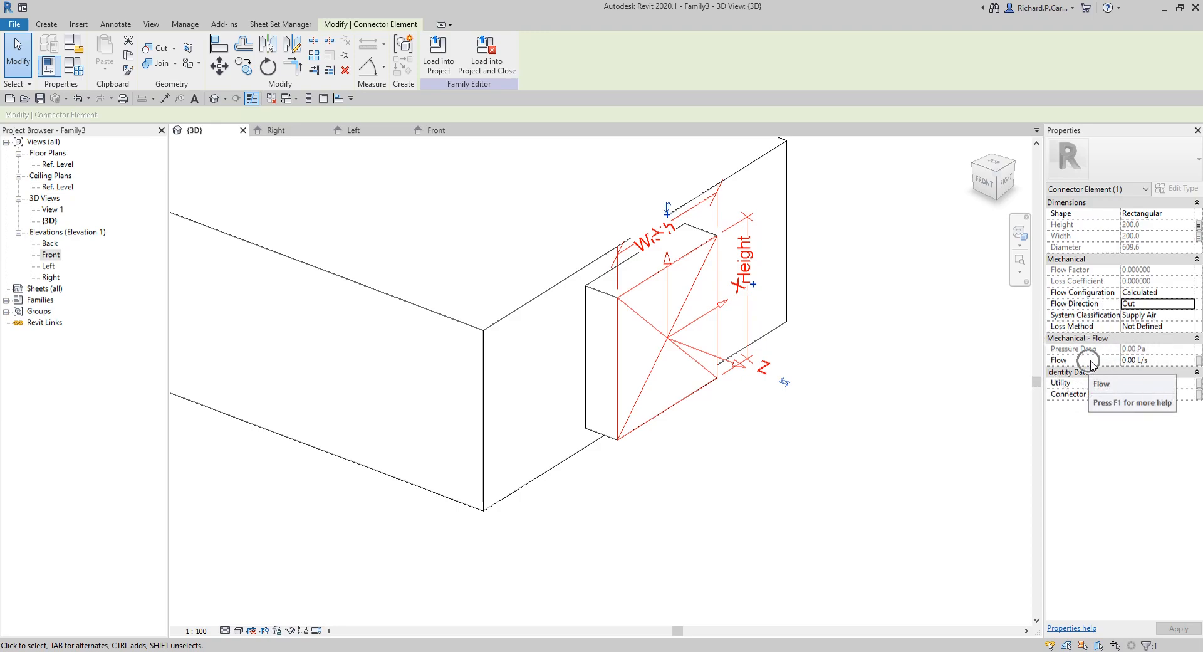
- Create an instance parameter VAV OUTFLOW grouped under Mechanical - Flow and associate the outlet connector's flow with it
click(1199, 361)
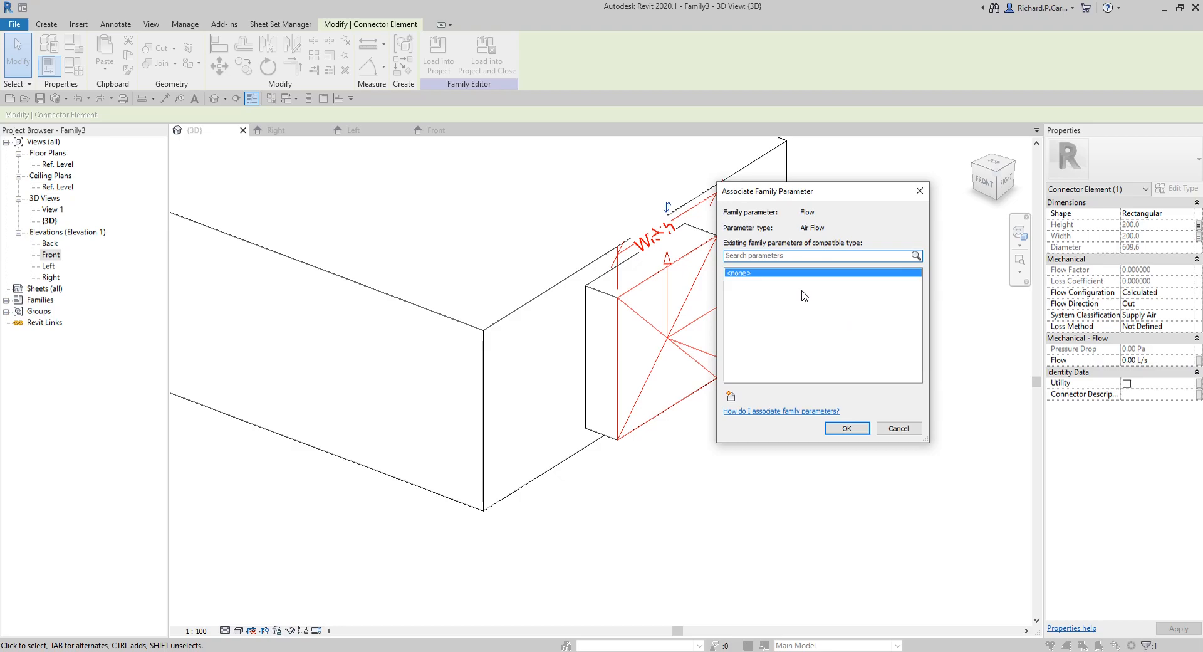
click(730, 396)
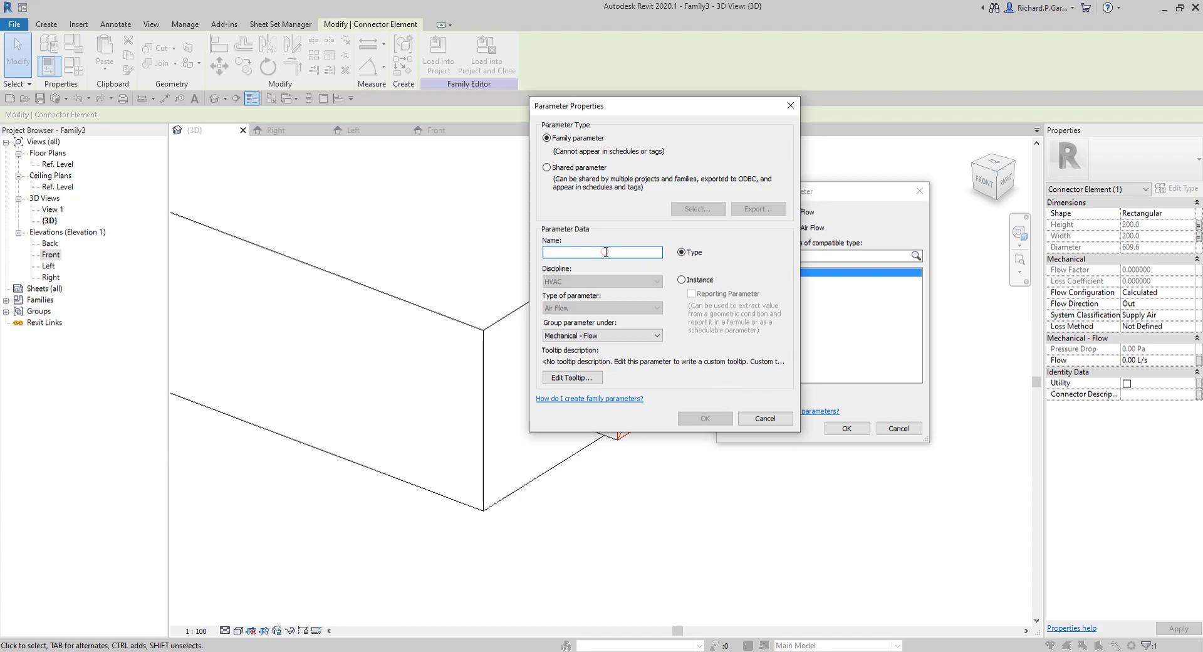
text(VAV OU)
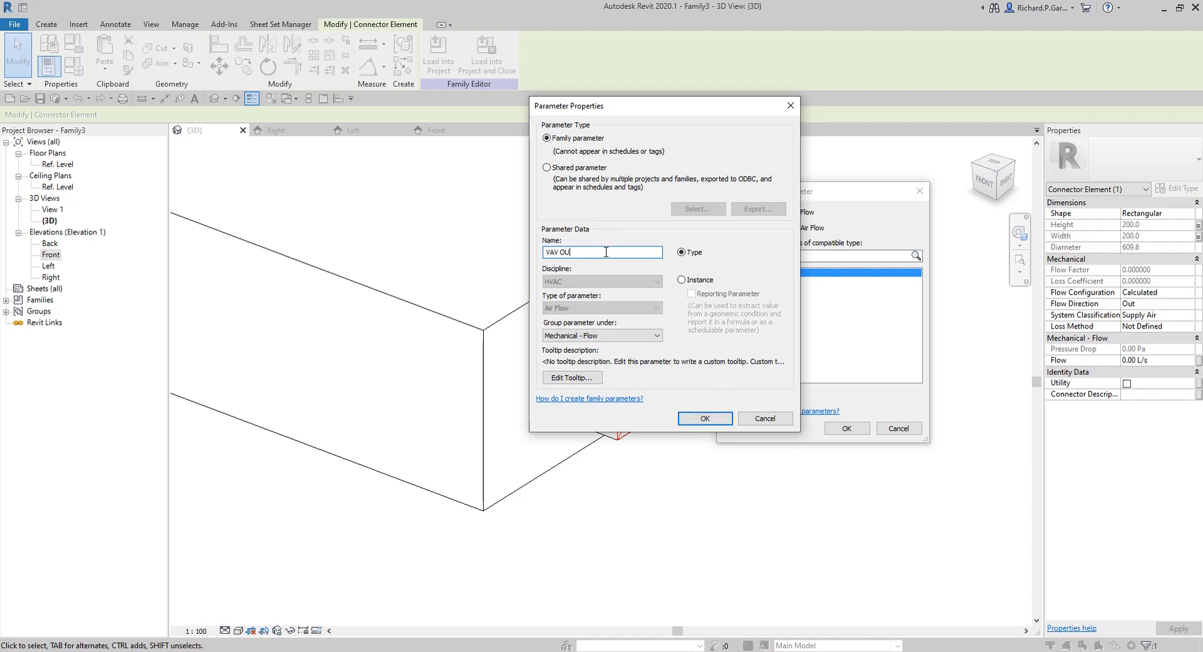
text(TFLOW)
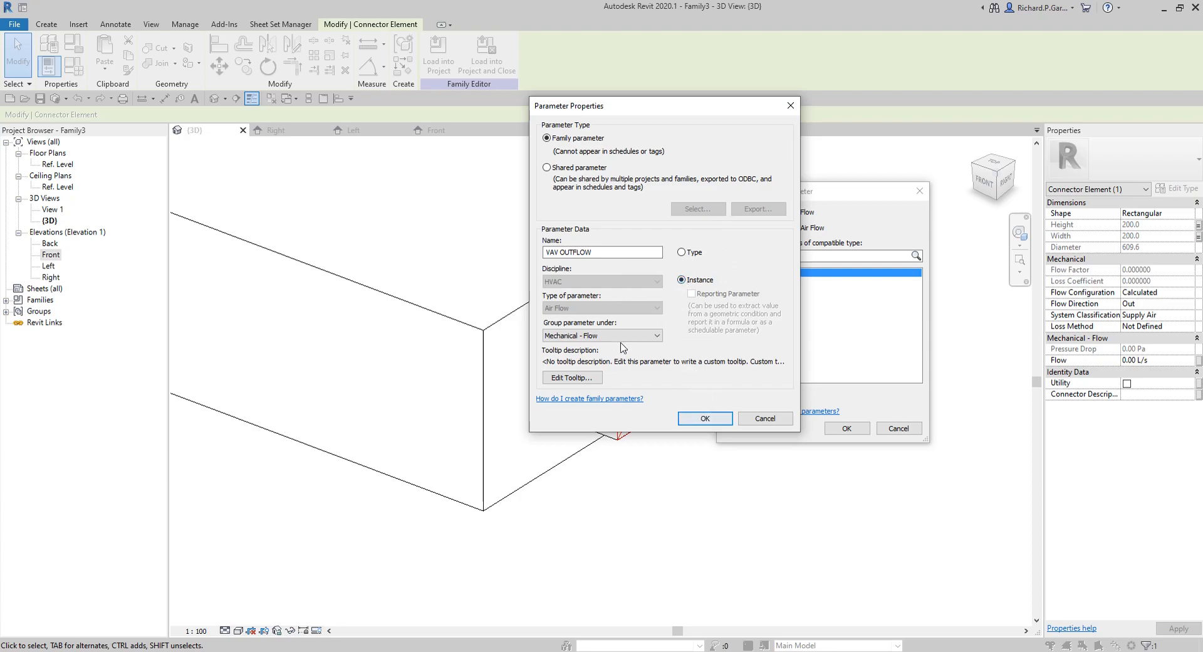
click(579, 336)
click(705, 418)
click(705, 419)
click(750, 286)
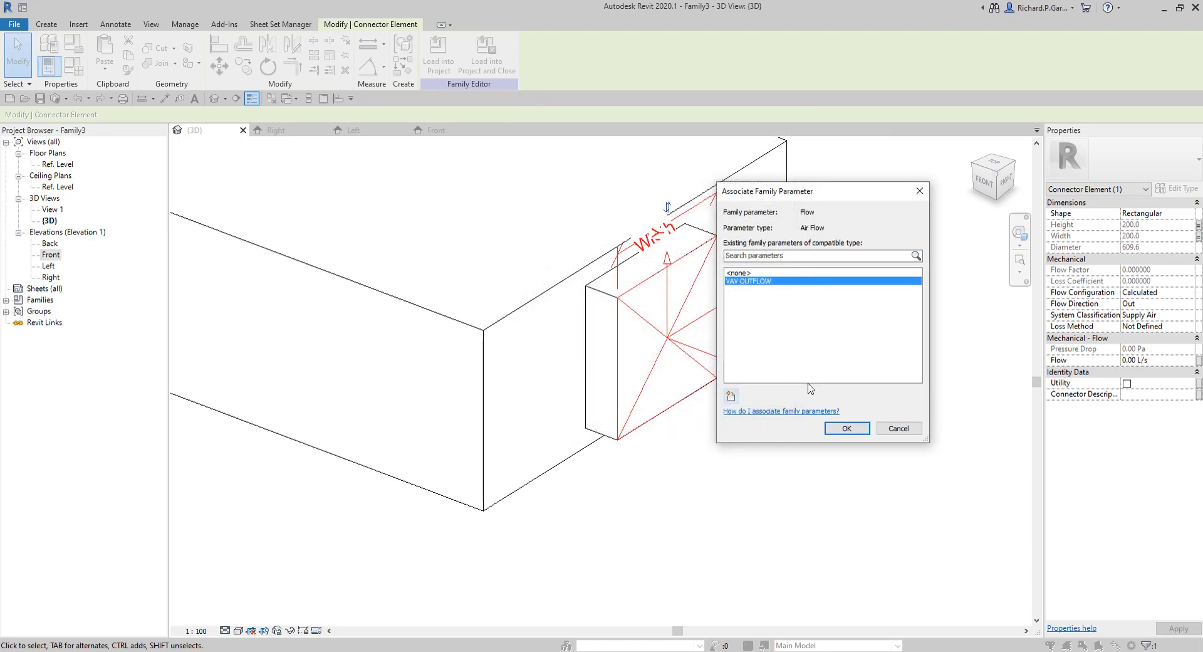
click(847, 430)
click(1062, 360)
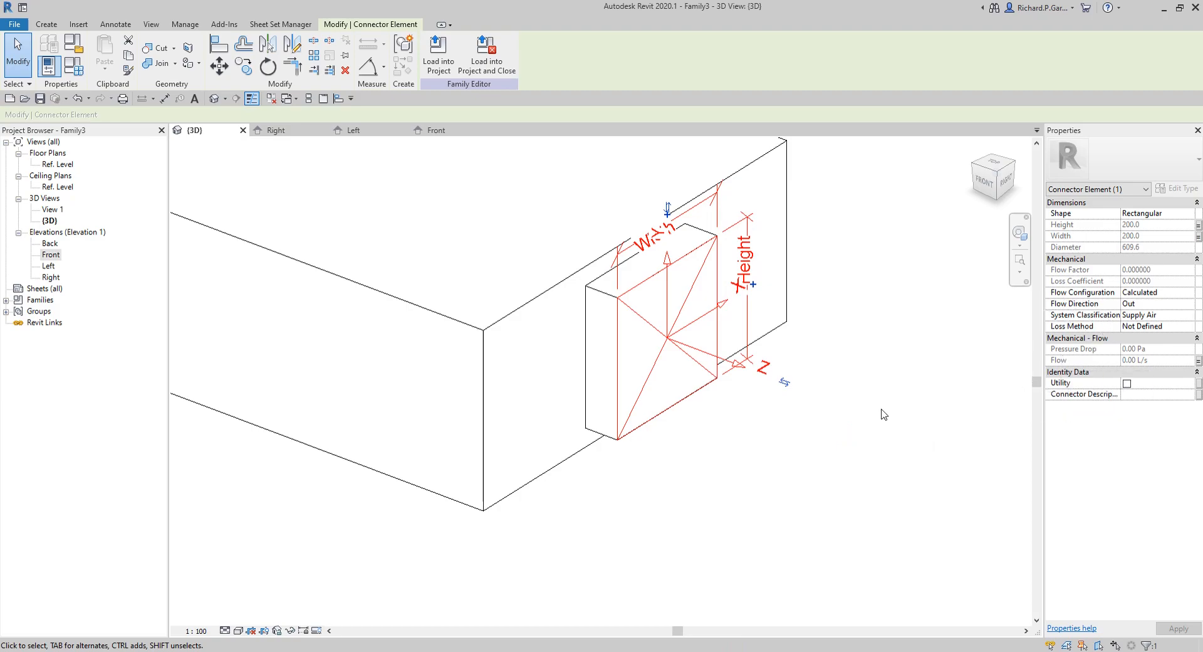
scroll(697, 362, down, 3)
click(746, 433)
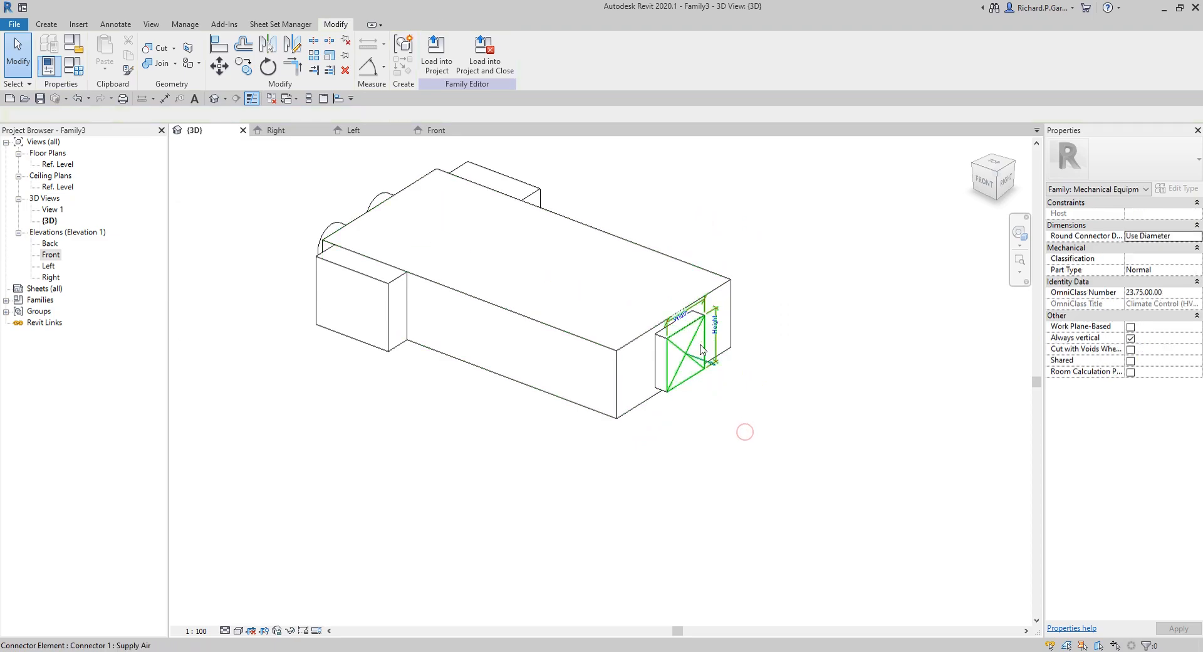
- Add a type family parameter named DUCT INLET RADIUS, of type Length, grouped under Other
shift+middle_drag(464, 465, 908, 452)
scroll(627, 420, up, 3)
middle_drag(712, 422, 738, 452)
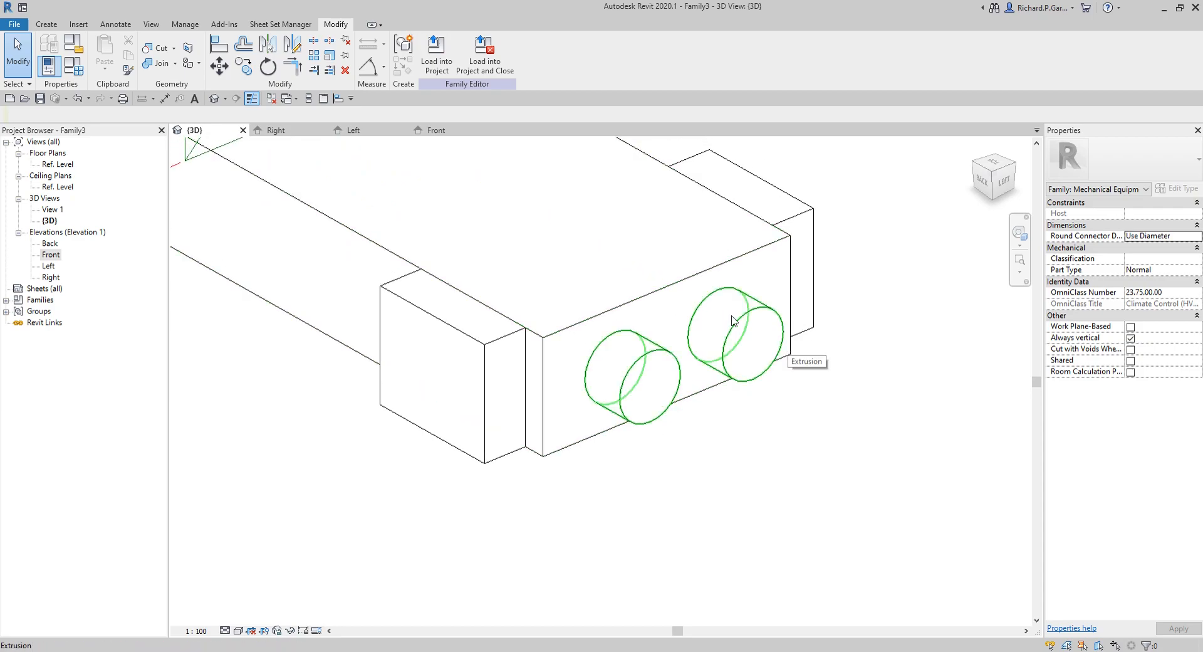
click(54, 25)
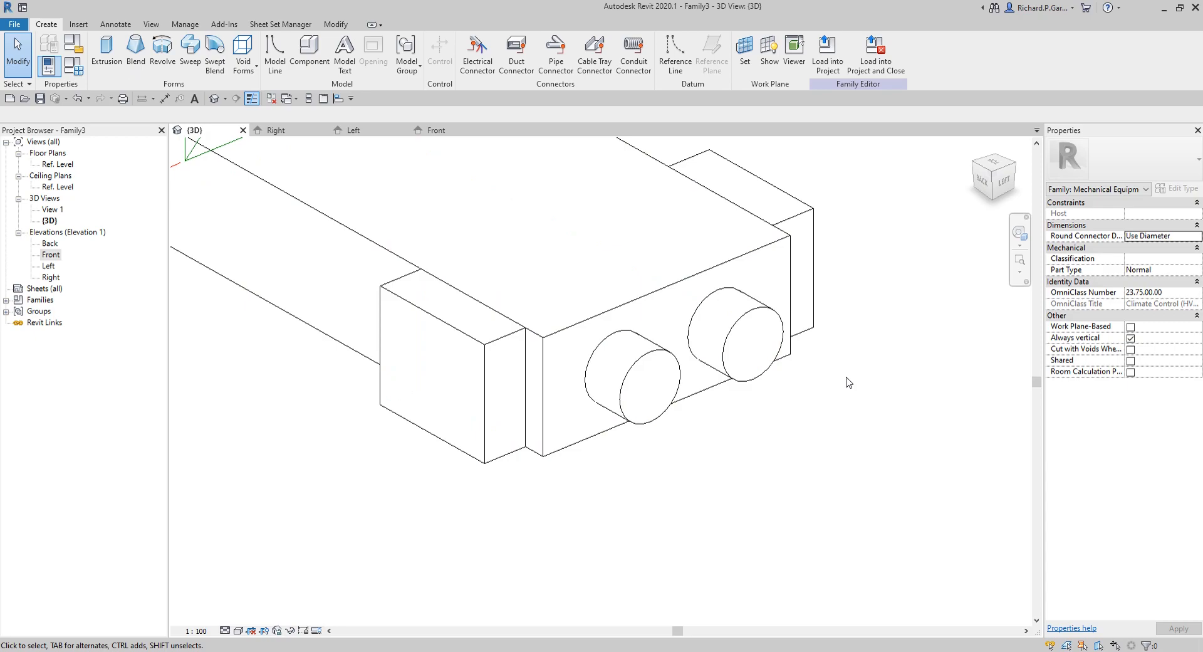
click(825, 505)
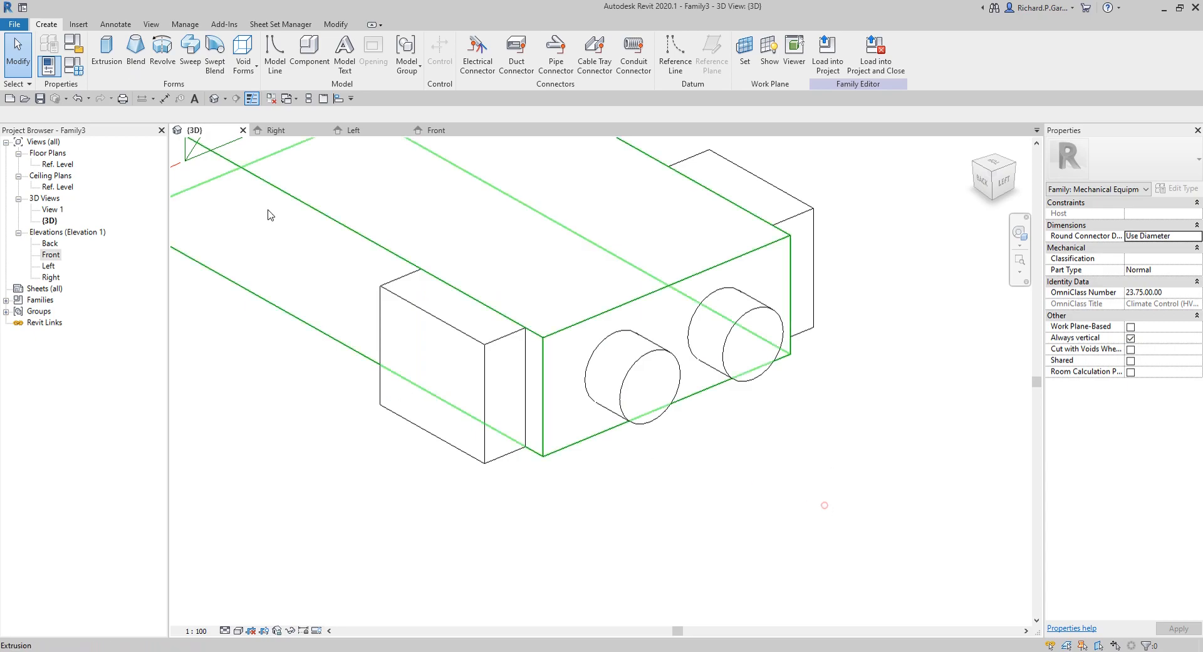
click(73, 65)
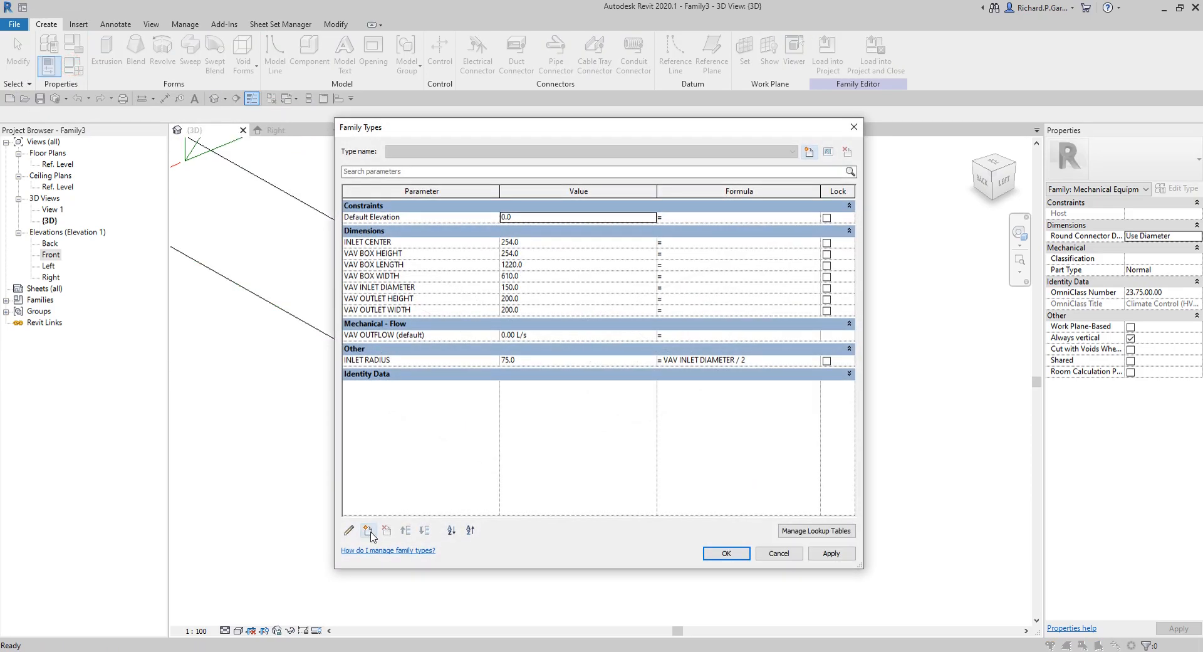
click(368, 532)
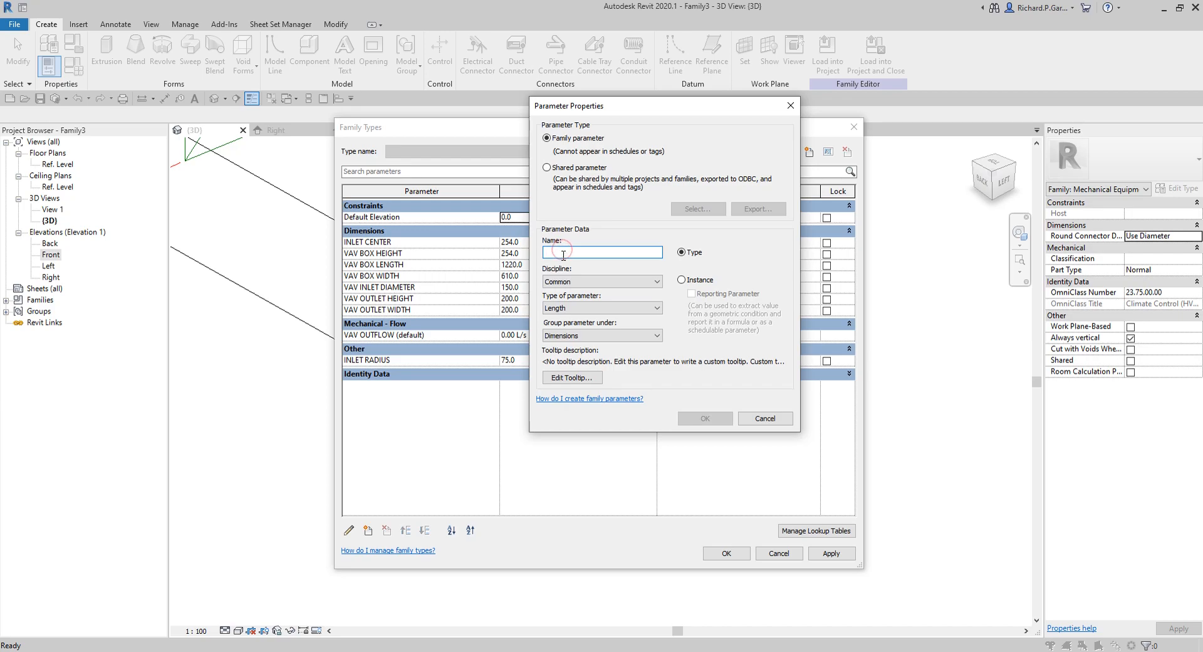
text(DUCT INLET RADIUS)
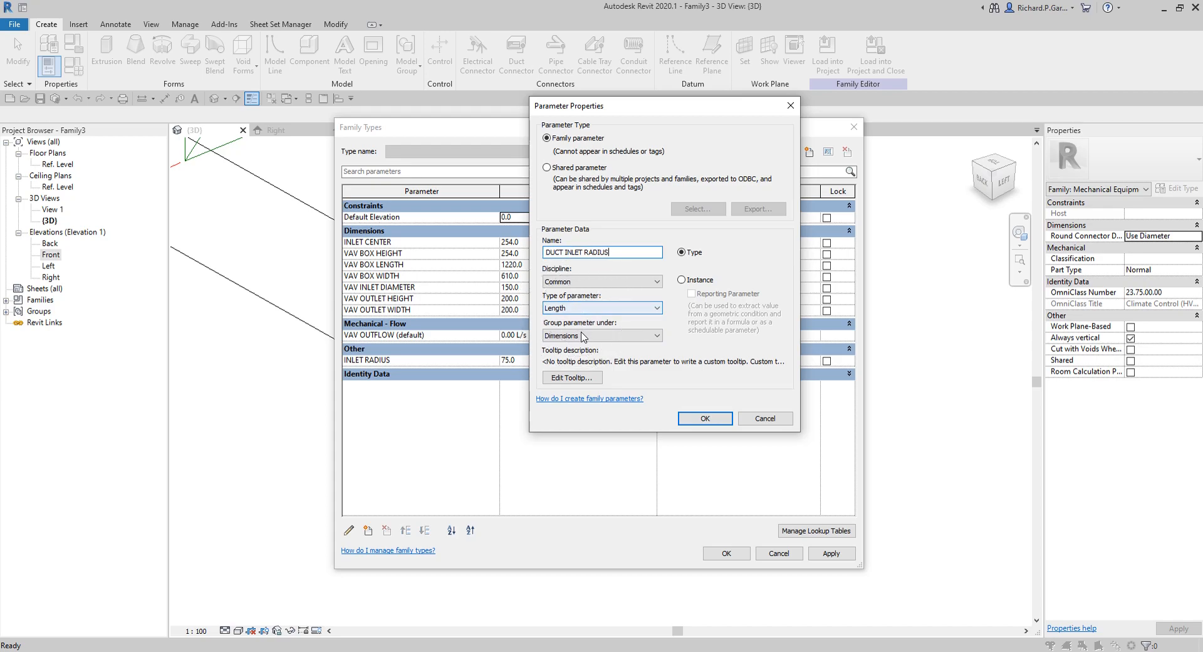
click(583, 335)
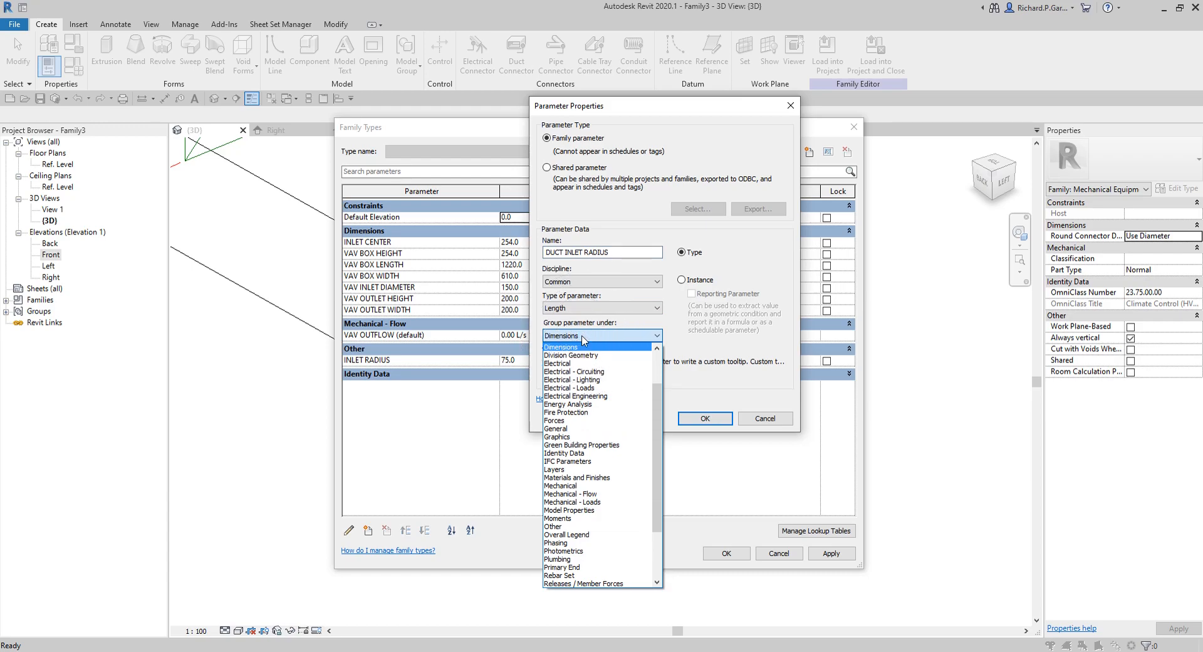
click(585, 527)
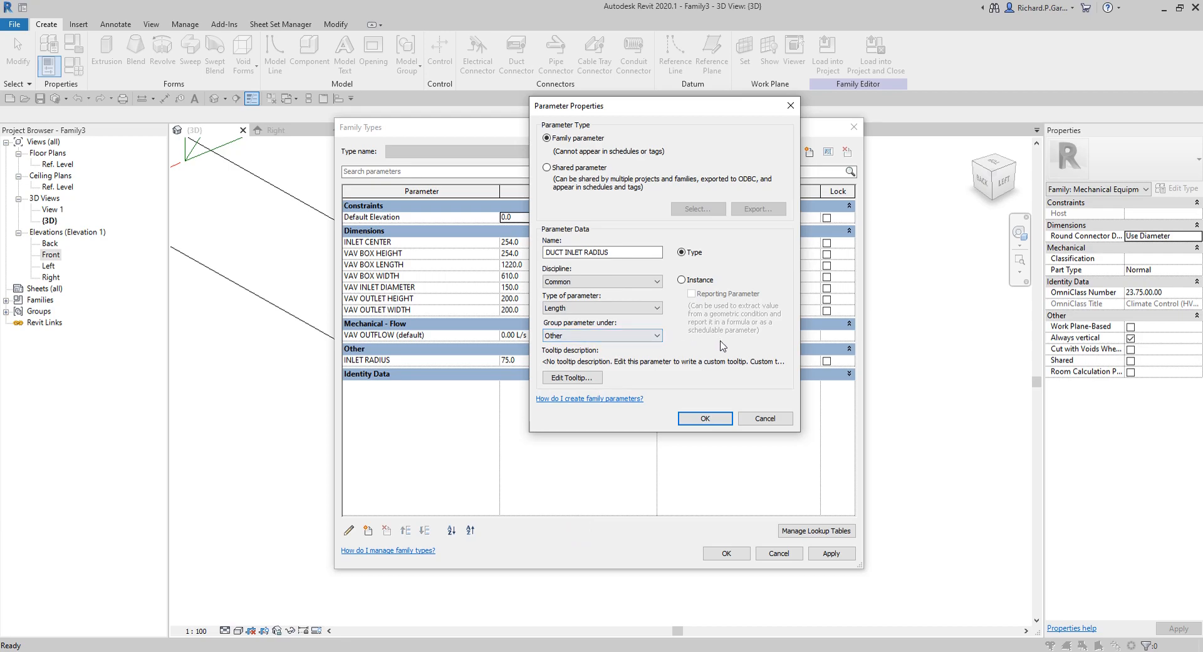
click(704, 419)
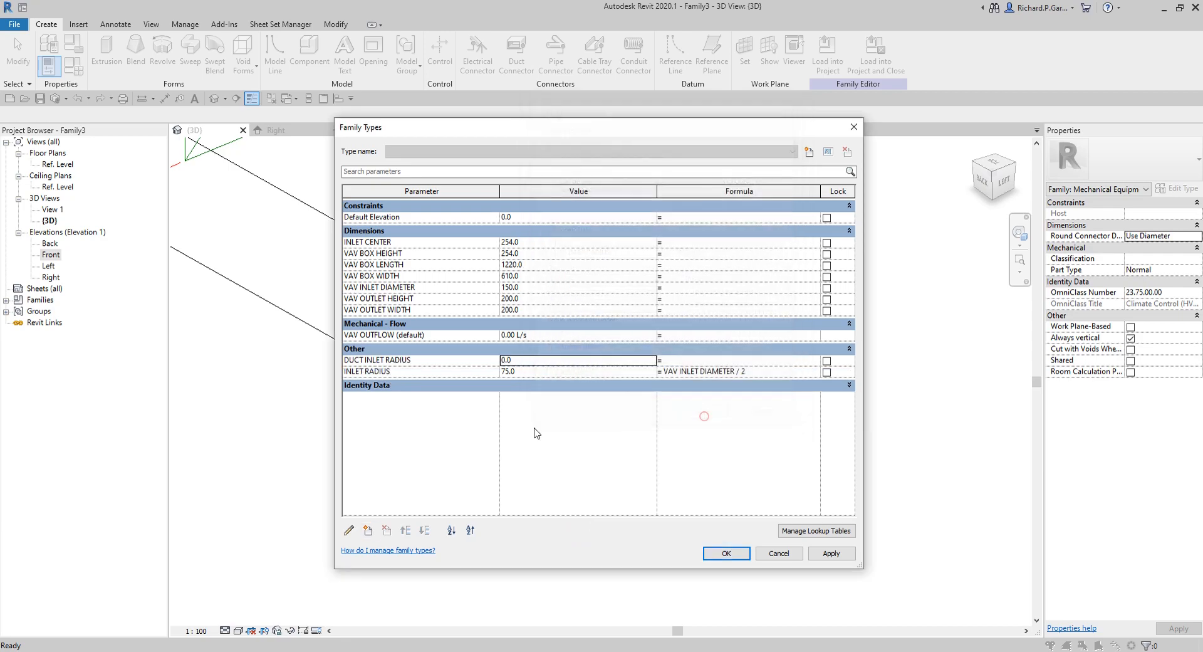
- Give DUCT INLET RADIUS the formula INLET RADIUS + 2 mm, apply the family types, and dismiss the save reminder
click(407, 362)
click(418, 375)
key(ctrl+c)
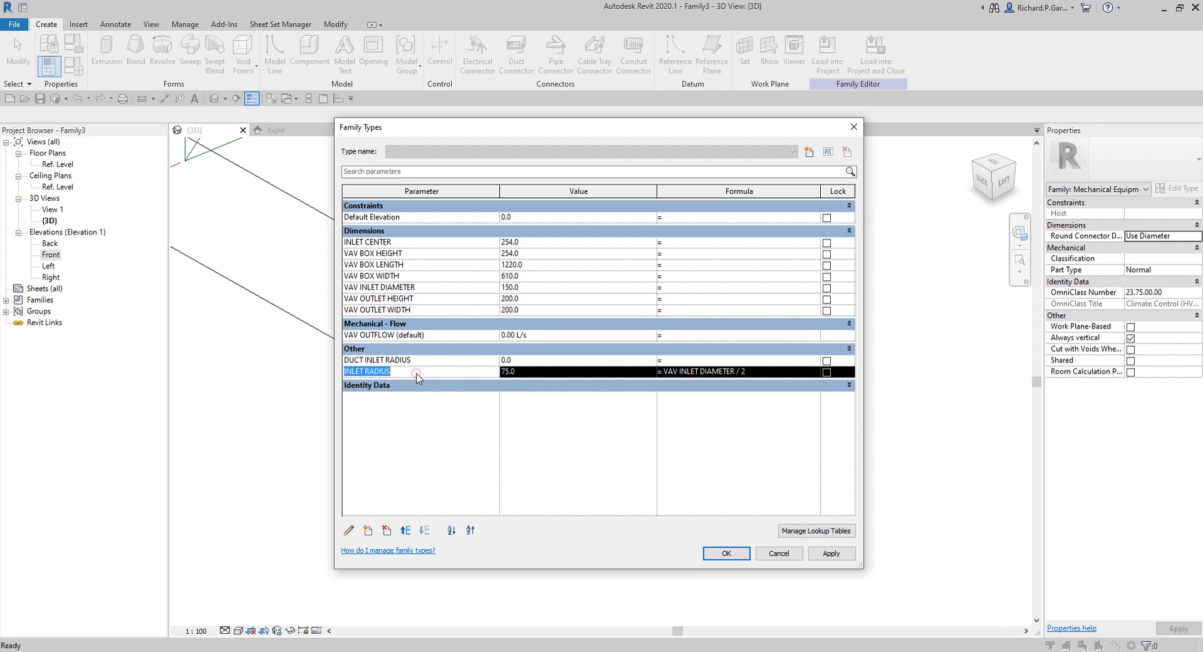
click(685, 365)
key(ctrl+v)
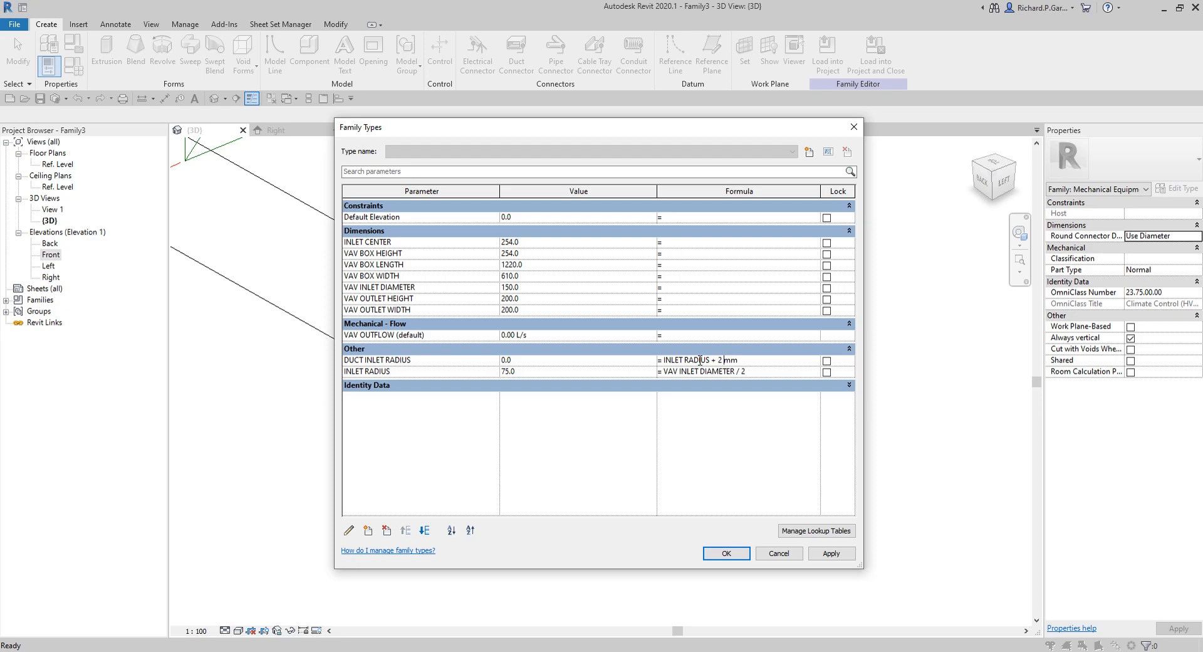
click(831, 554)
click(518, 361)
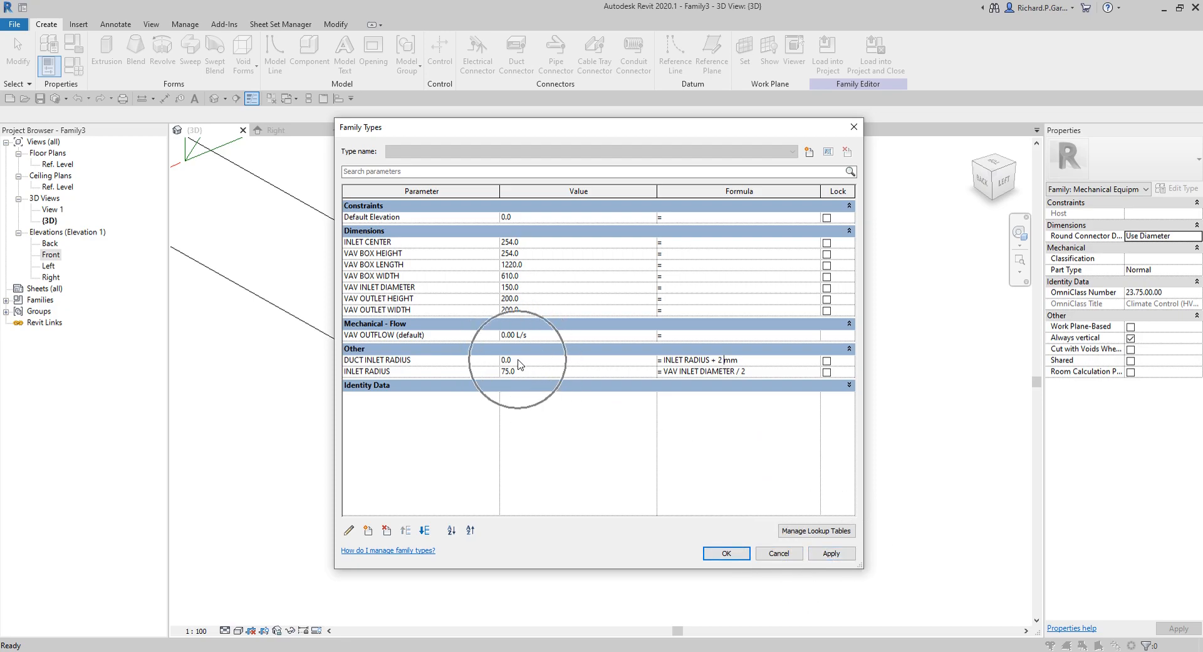
click(831, 553)
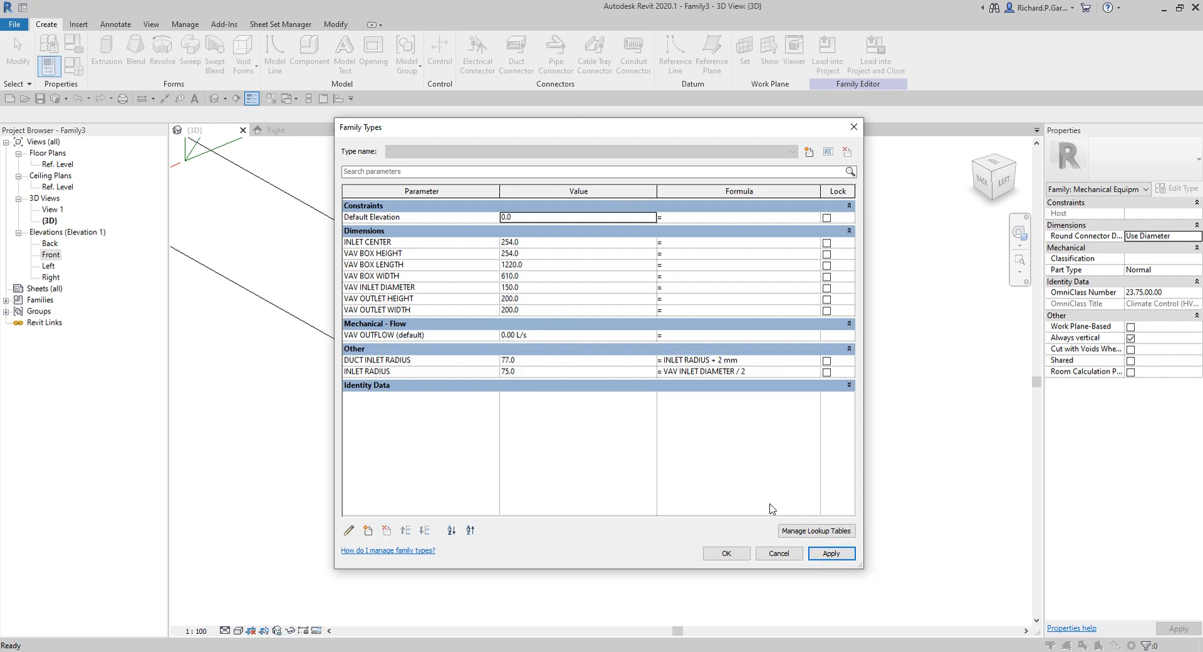
click(726, 552)
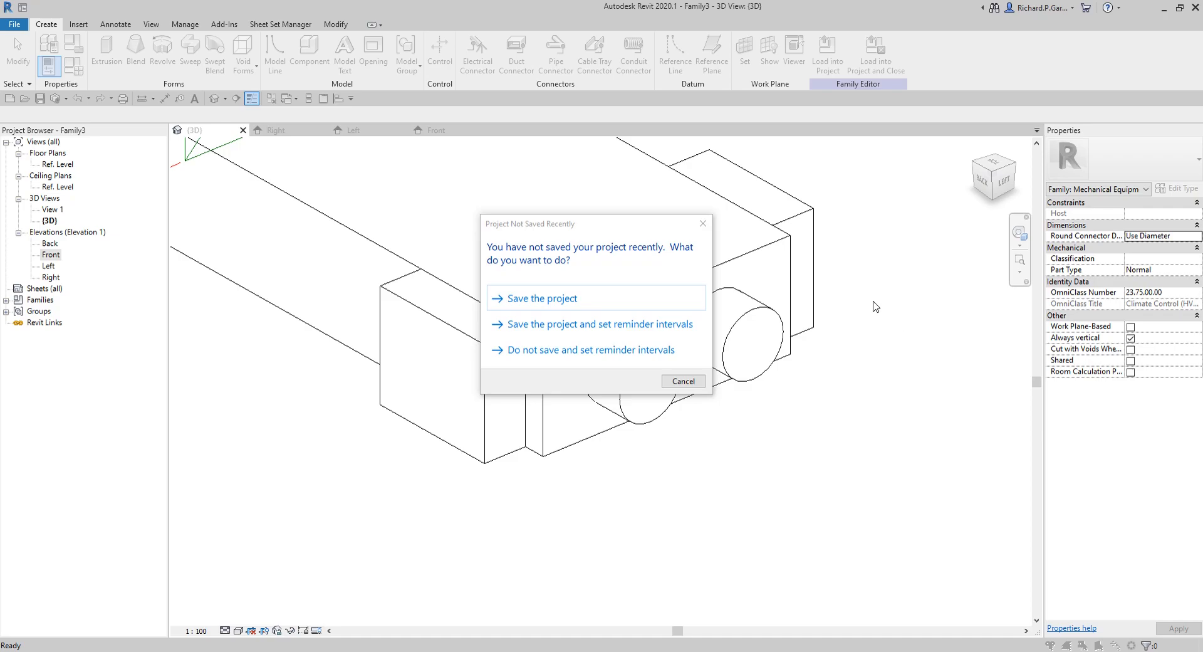
click(683, 380)
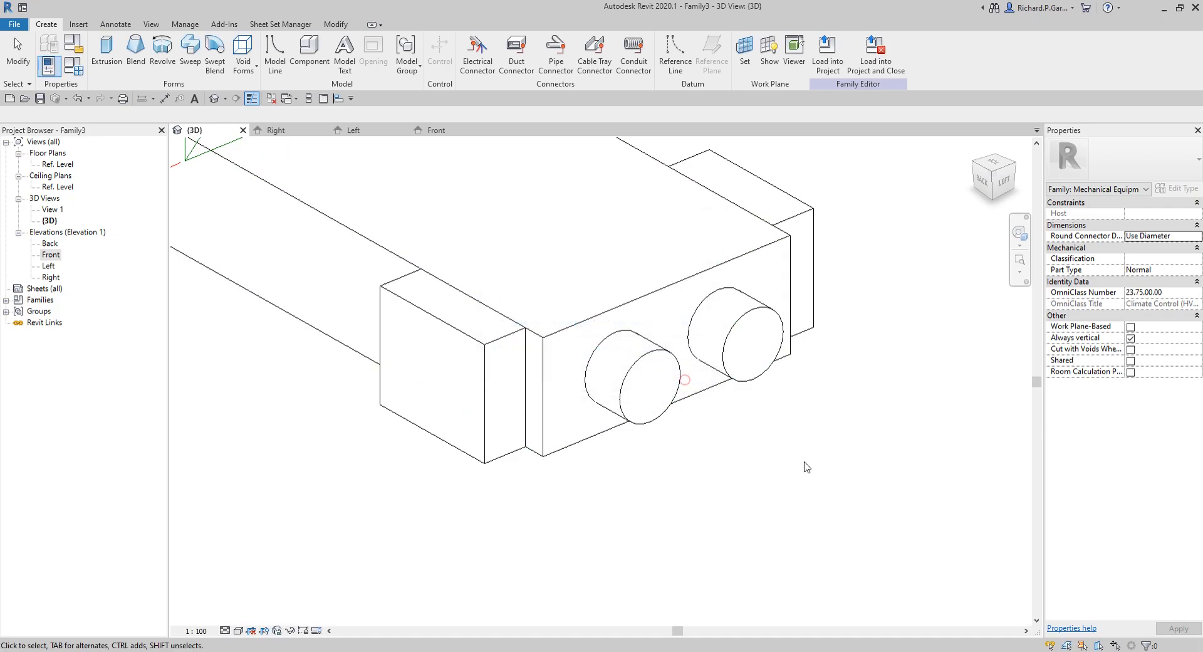
- Place a duct connector on the end face of each of the two round inlets
scroll(580, 344, down, 4)
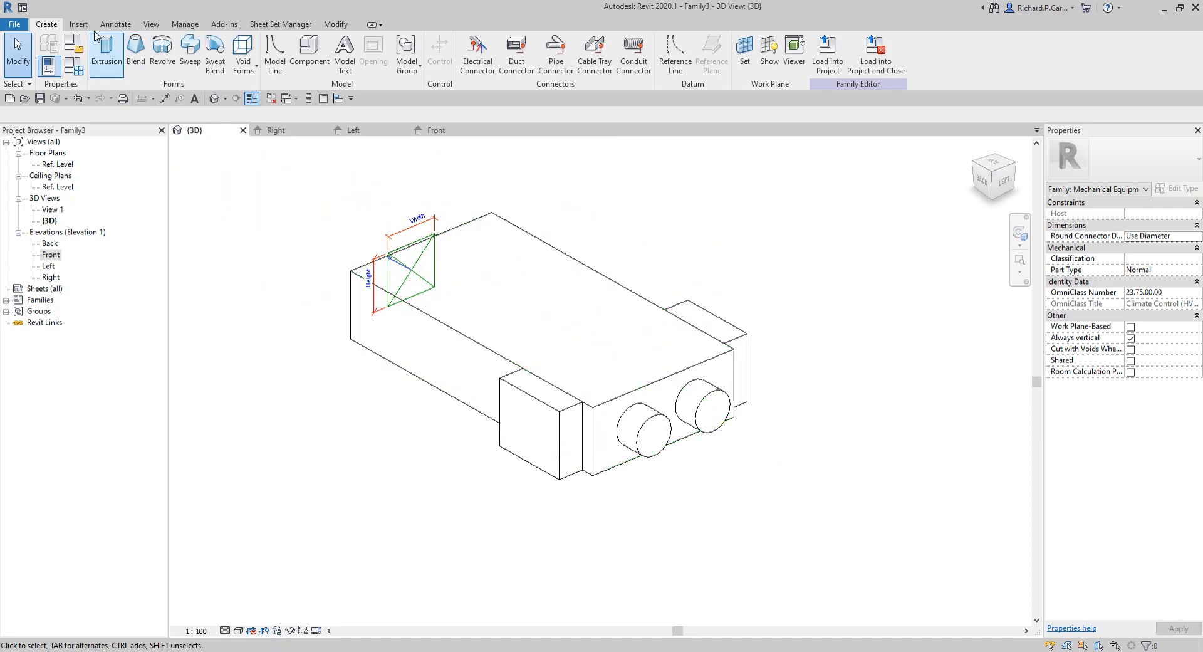
click(516, 53)
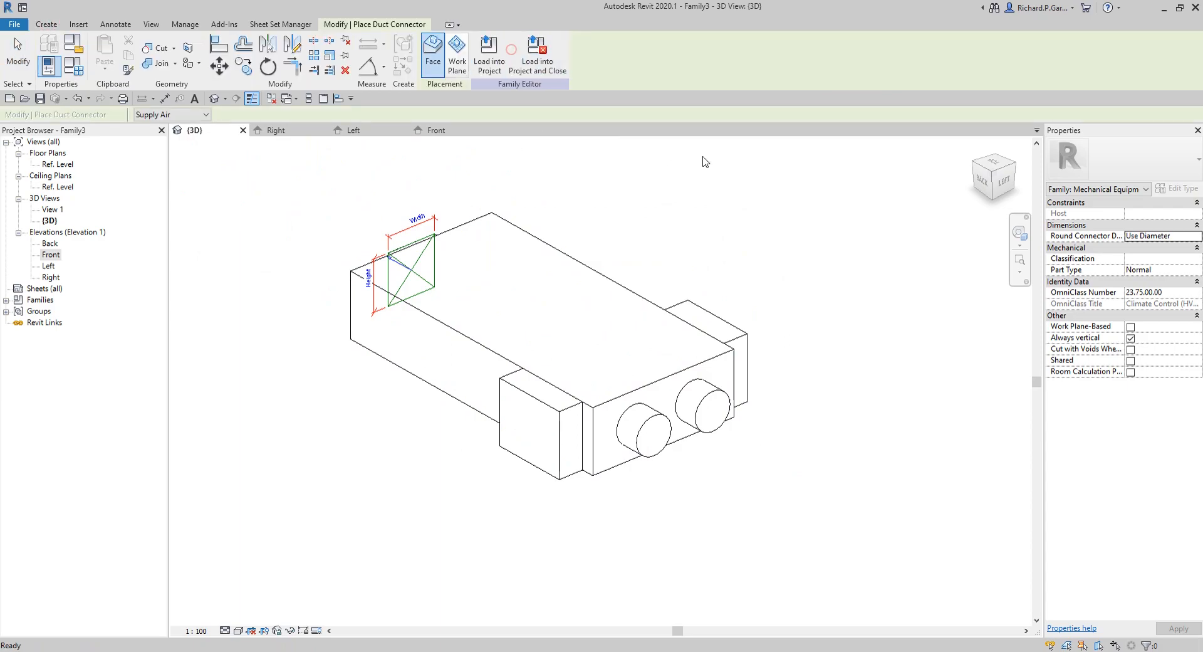
scroll(702, 476, up, 4)
click(438, 64)
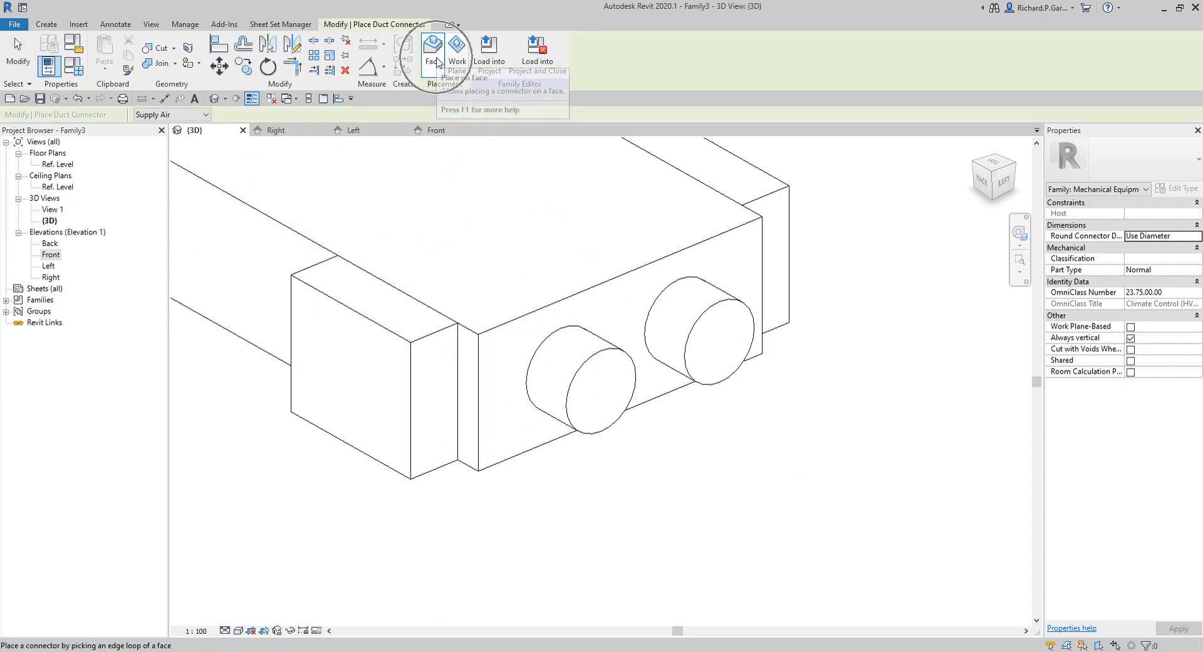
click(601, 424)
click(733, 371)
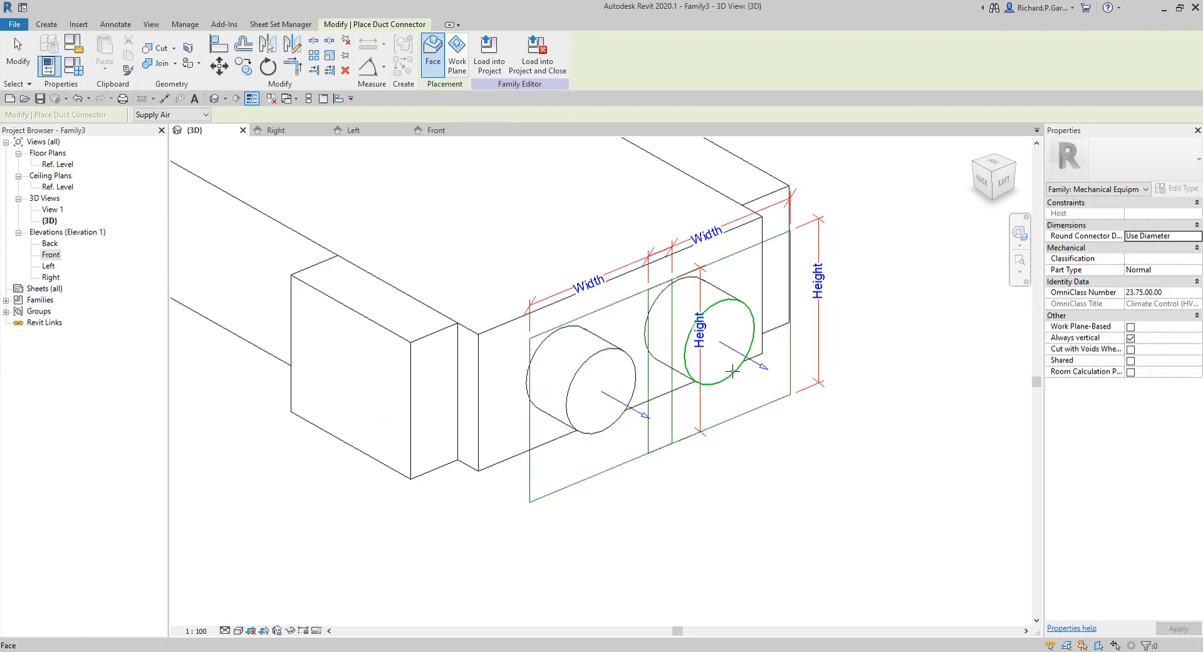
click(18, 57)
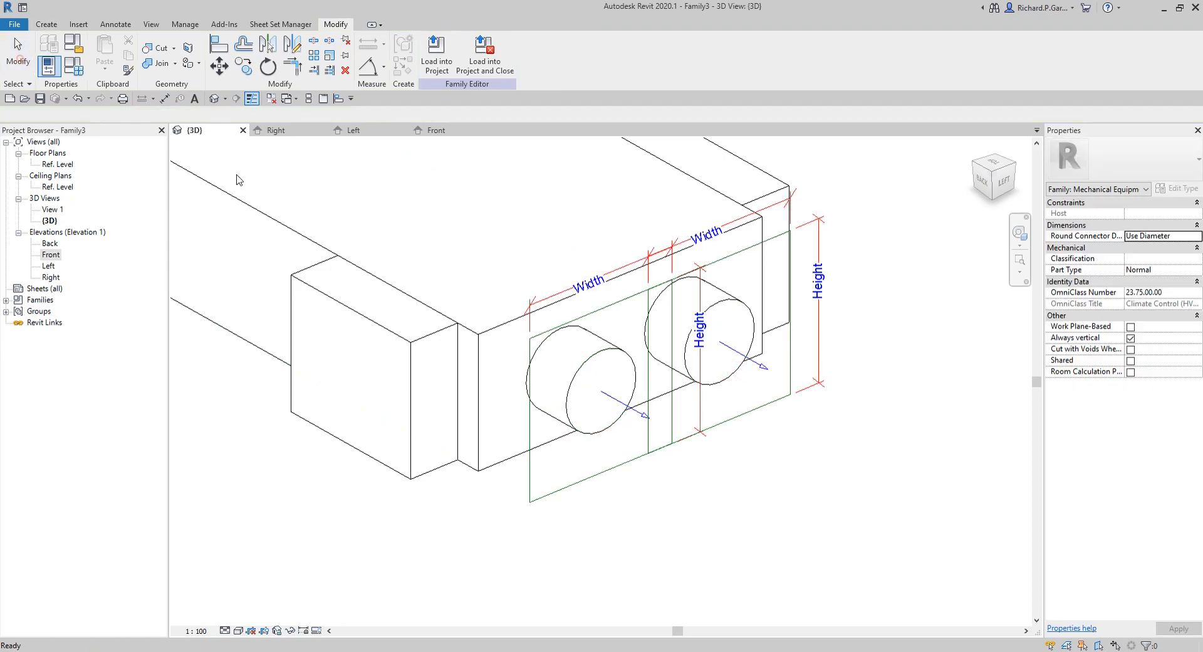
- Set both inlet duct connectors to a Round shape with flow direction In
click(760, 411)
ctrl+click(579, 482)
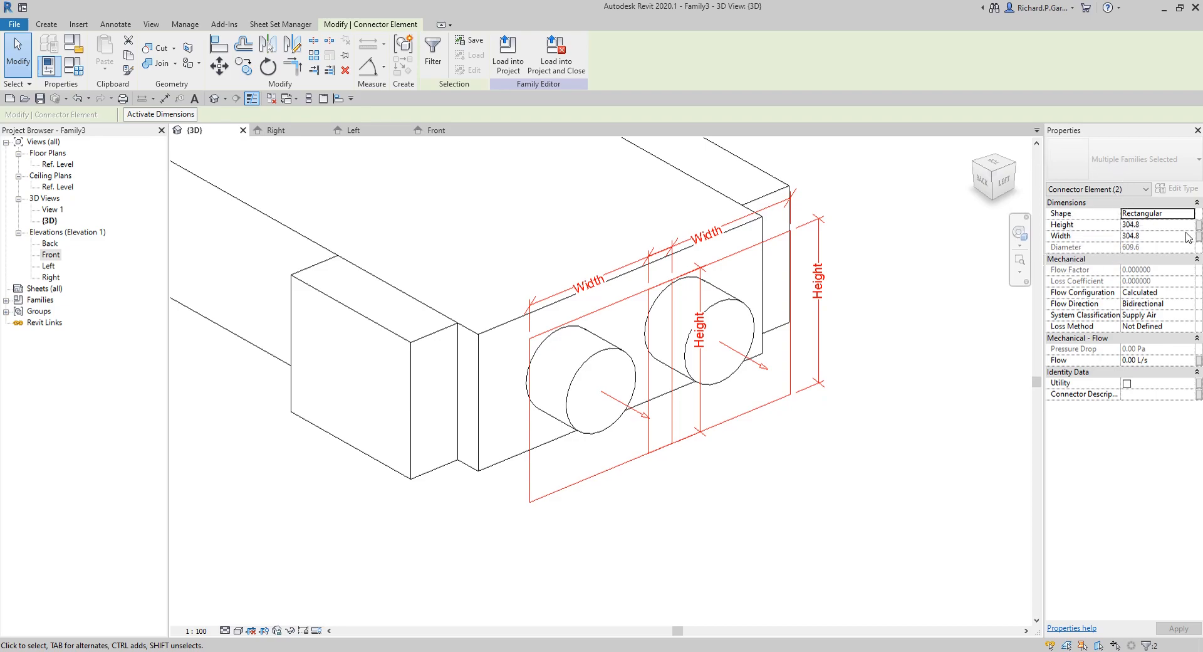
click(1189, 213)
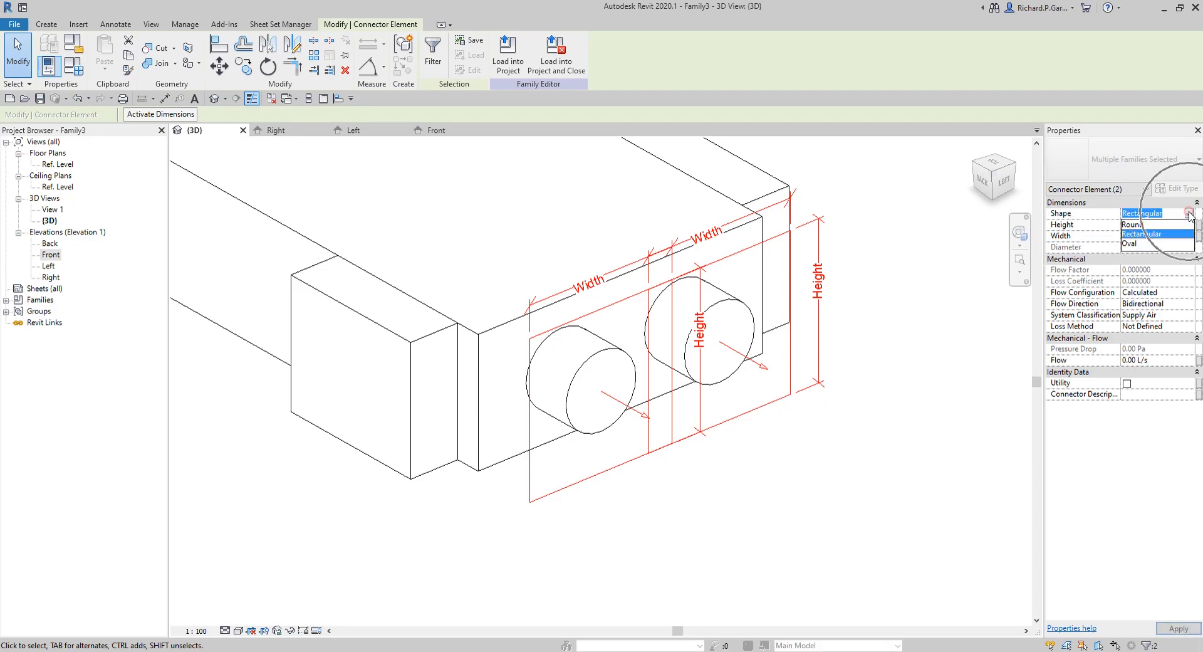
click(1133, 225)
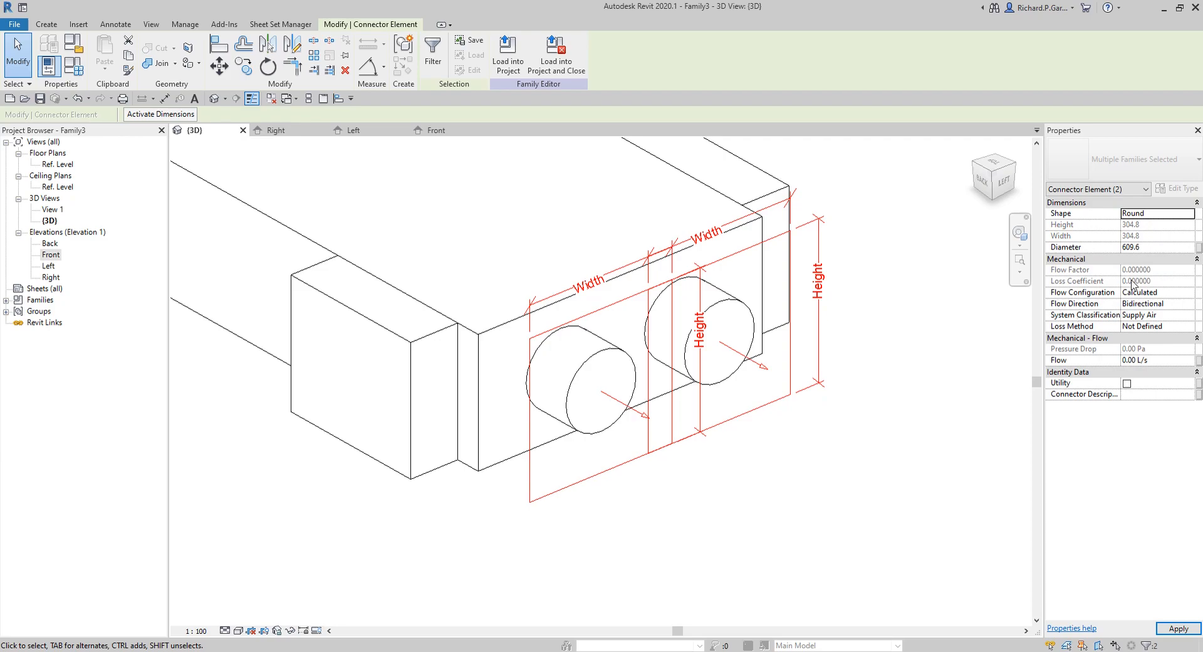
click(1189, 303)
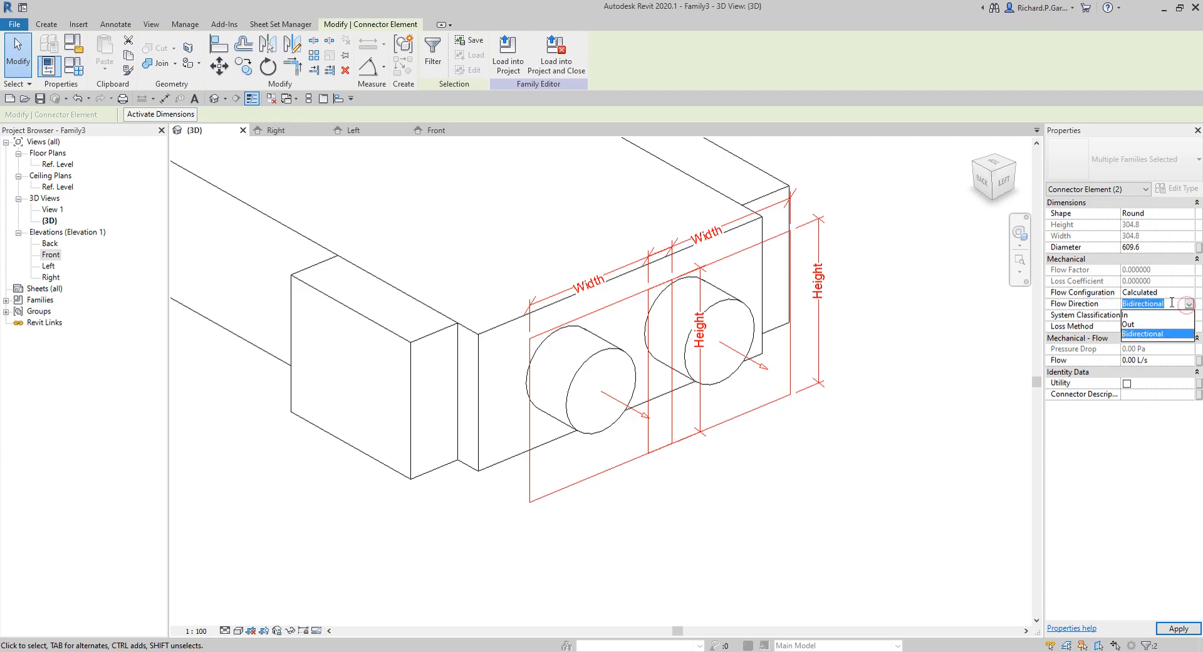
click(1131, 316)
click(1148, 303)
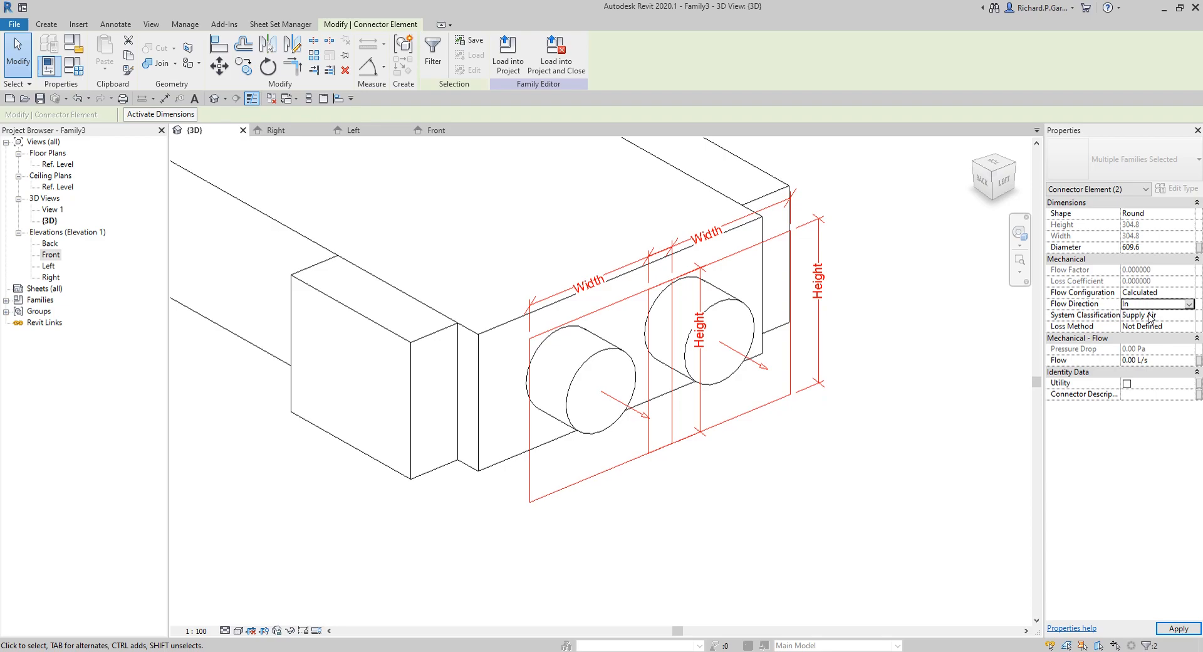
click(1148, 314)
- Associate the diameter of both inlet connectors with the DUCT INLET RADIUS parameter
click(1160, 247)
click(1199, 247)
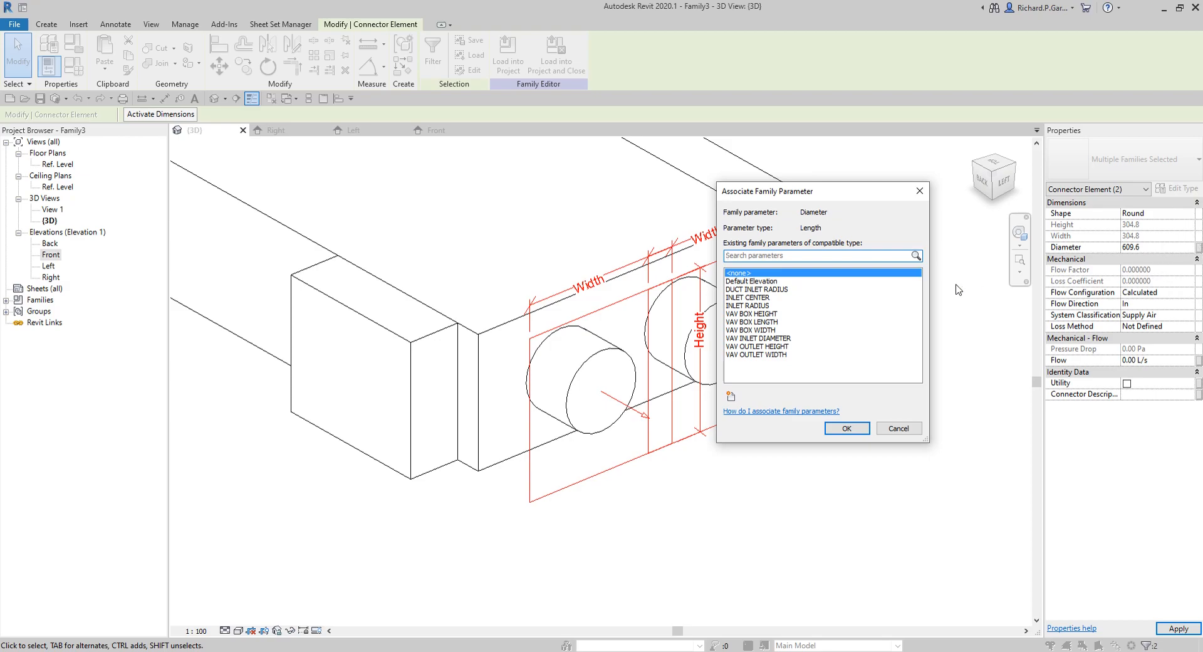
click(776, 289)
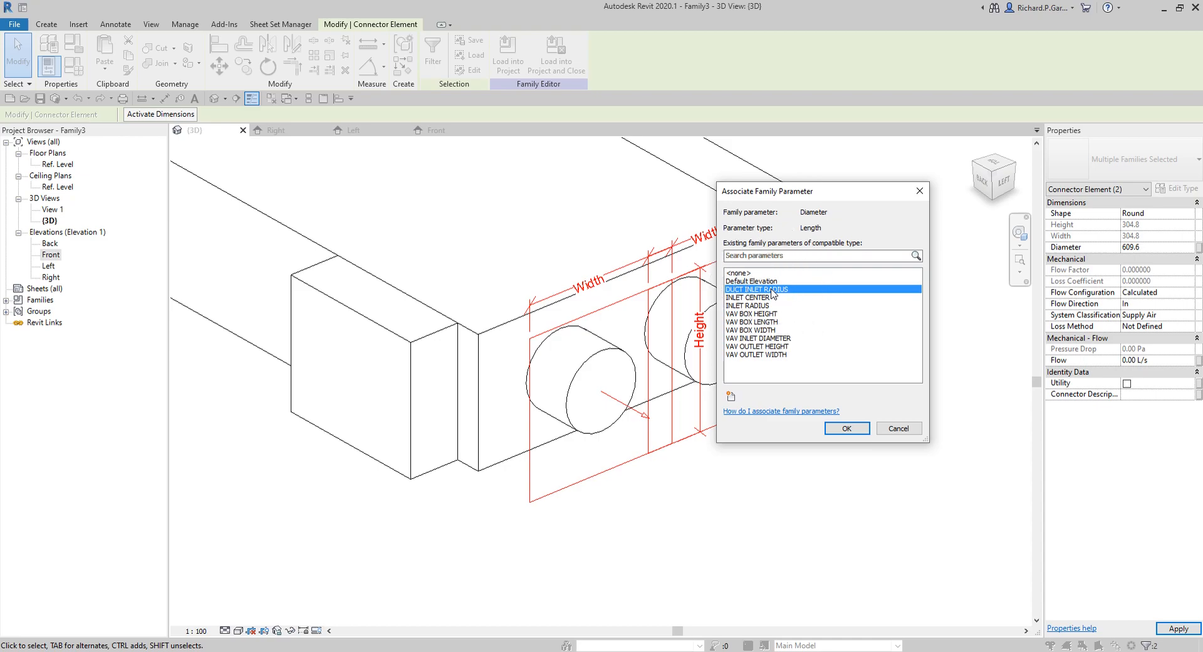
click(846, 428)
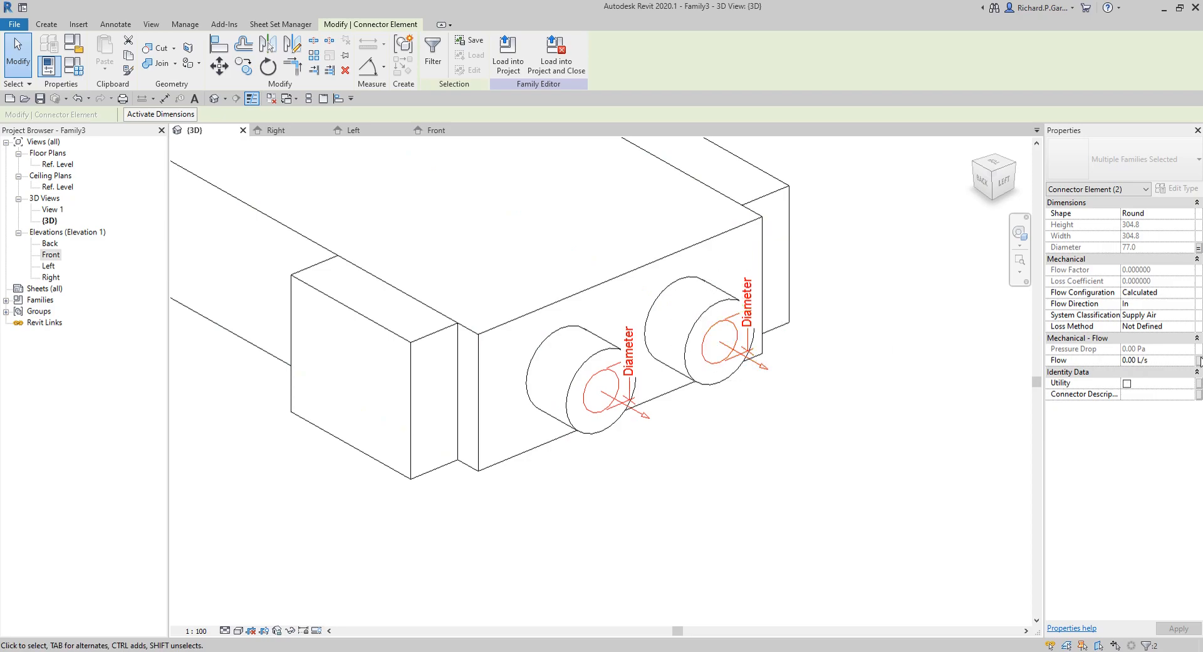
- Create an instance parameter INLET FLOW grouped under Mechanical - Flow and associate both inlet connectors' flow with it
click(1200, 358)
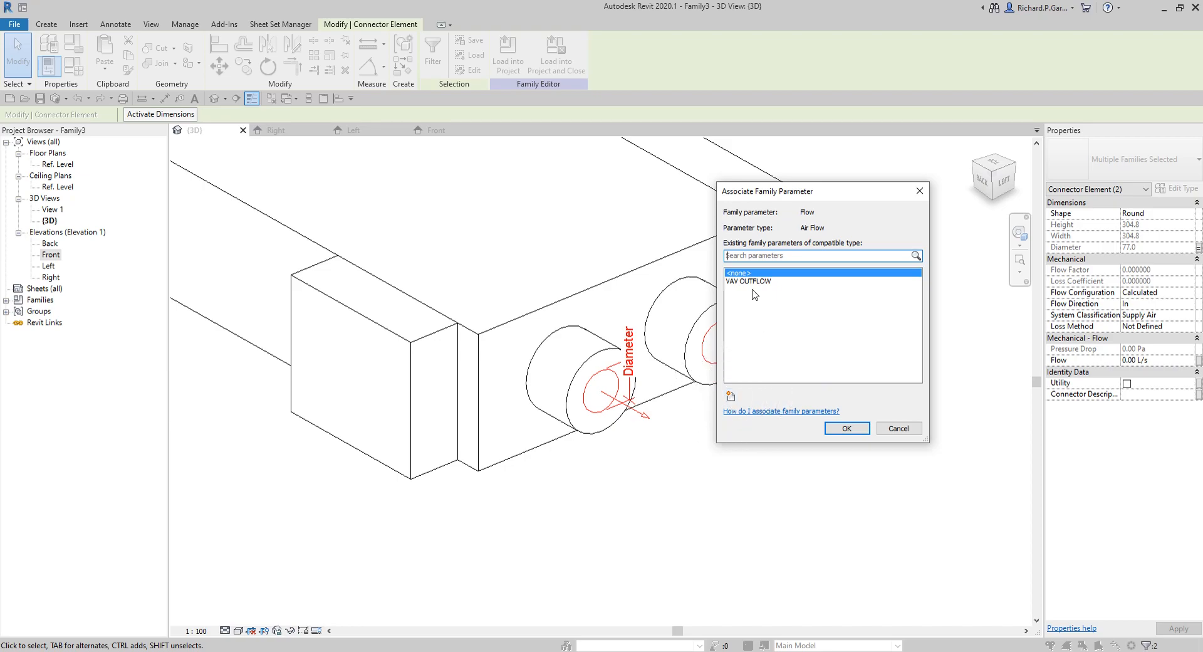
click(732, 396)
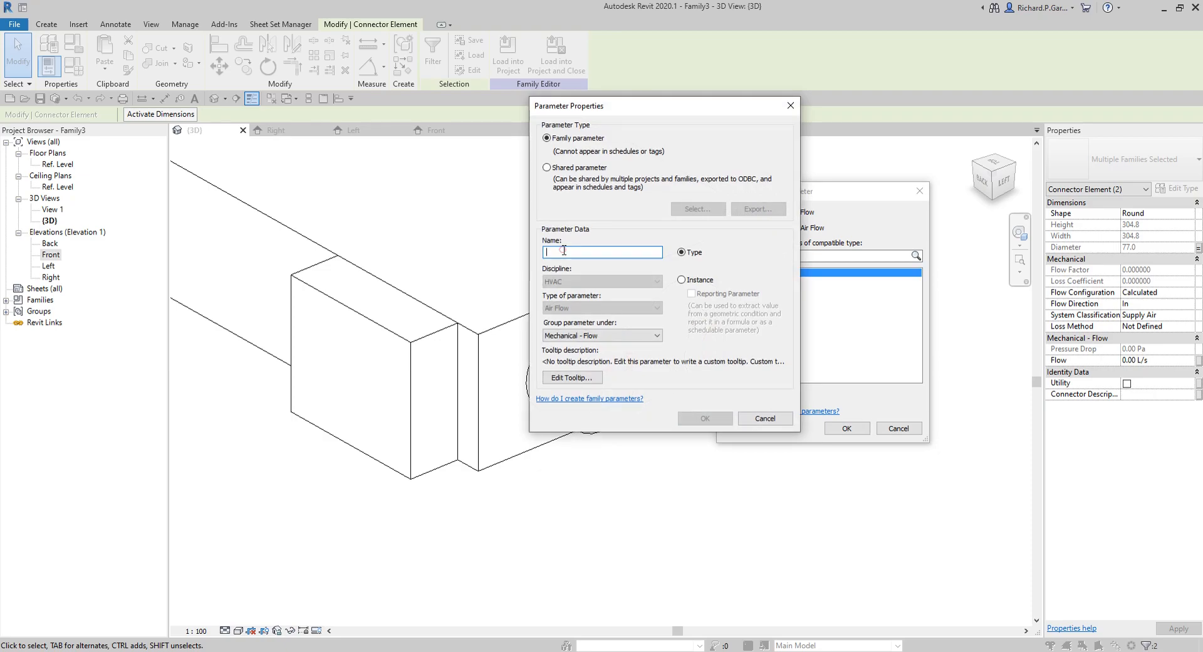
text(INLET FLOW)
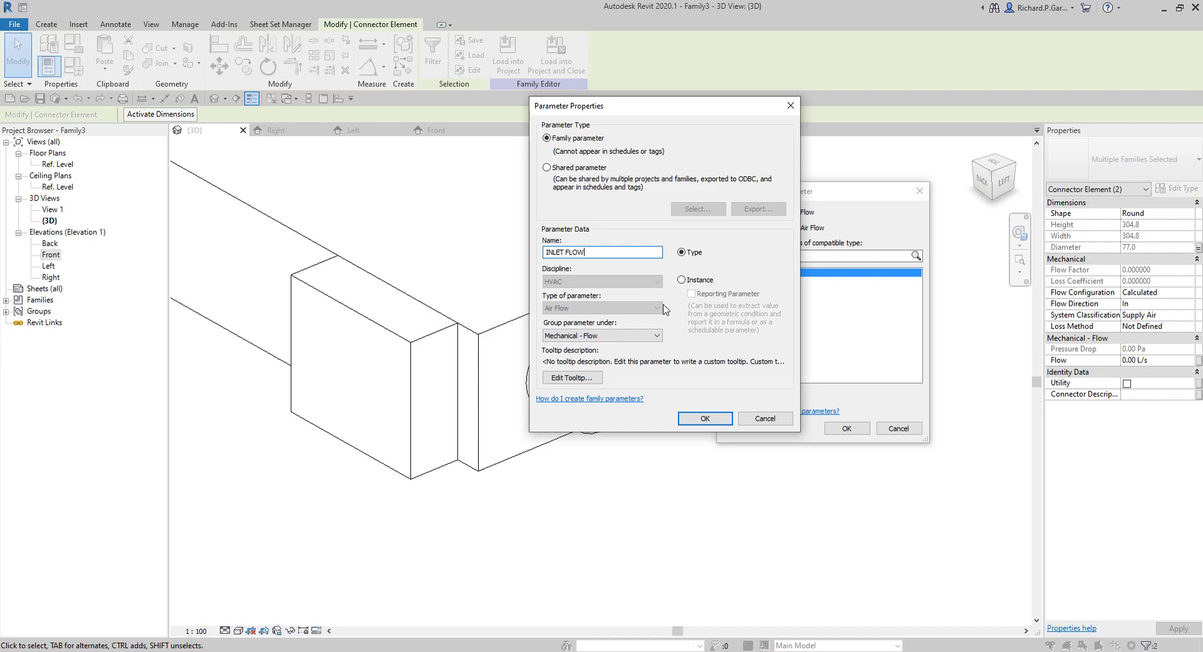
click(682, 279)
click(603, 338)
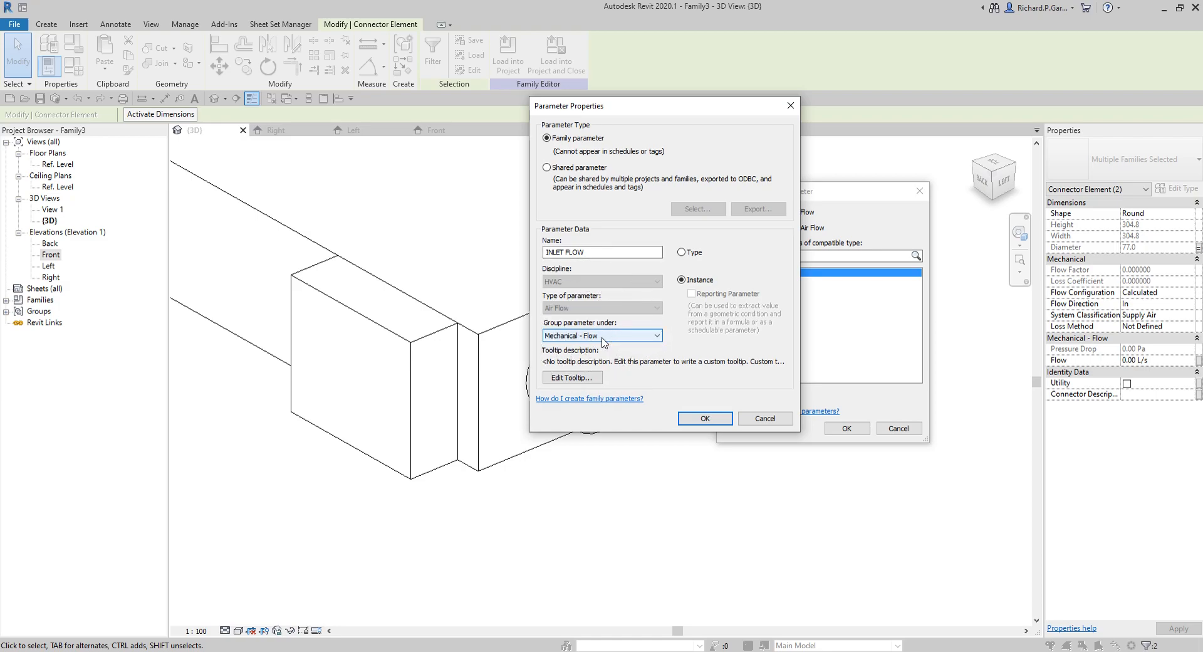
click(709, 420)
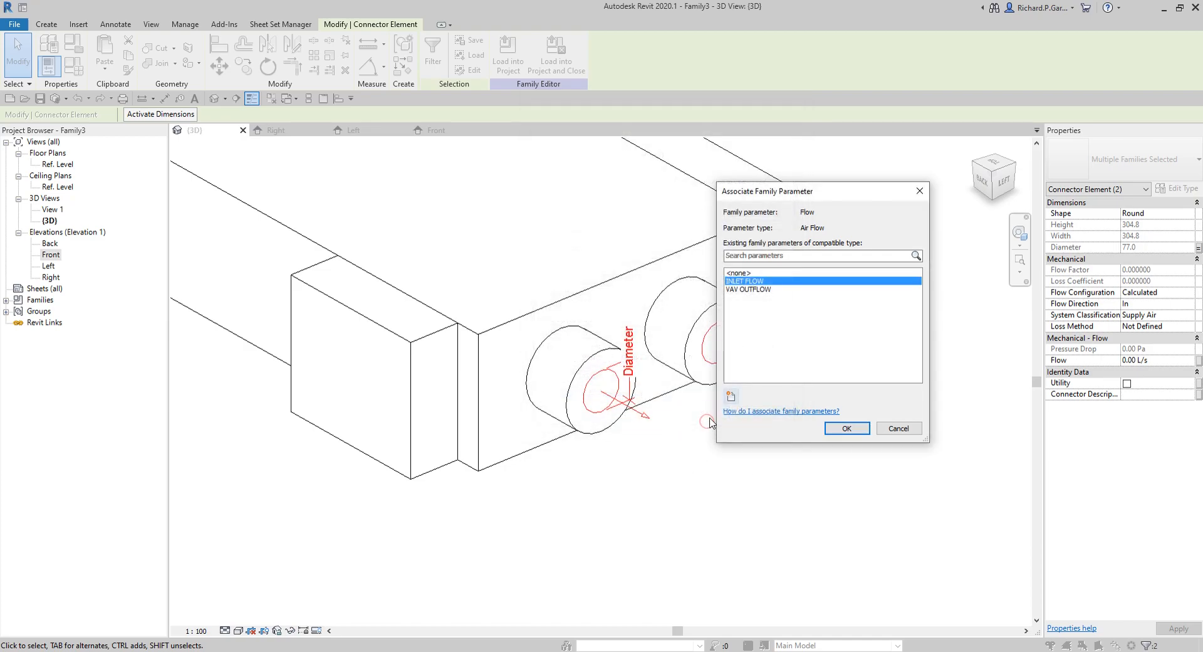
click(844, 429)
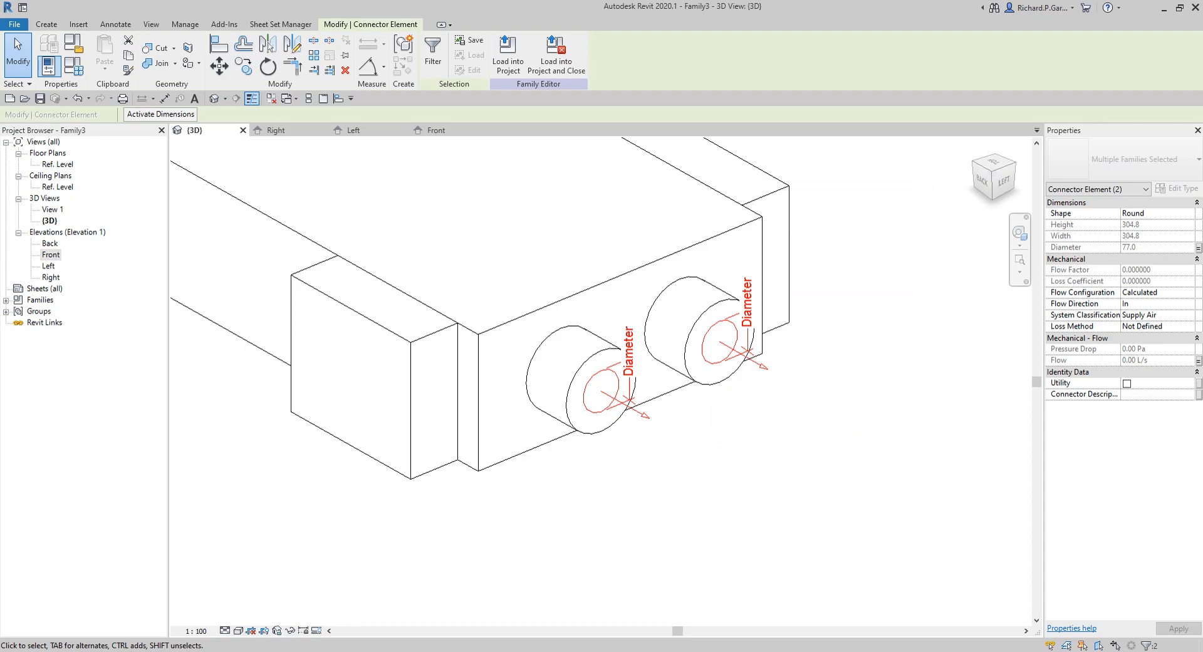
- Save the family as DUAL DUCT VAV in the COMPANY SHARED PARAMETER folder and close the inactive views
scroll(700, 397, down, 4)
shift+middle_drag(733, 417, 628, 416)
middle_drag(802, 393, 630, 422)
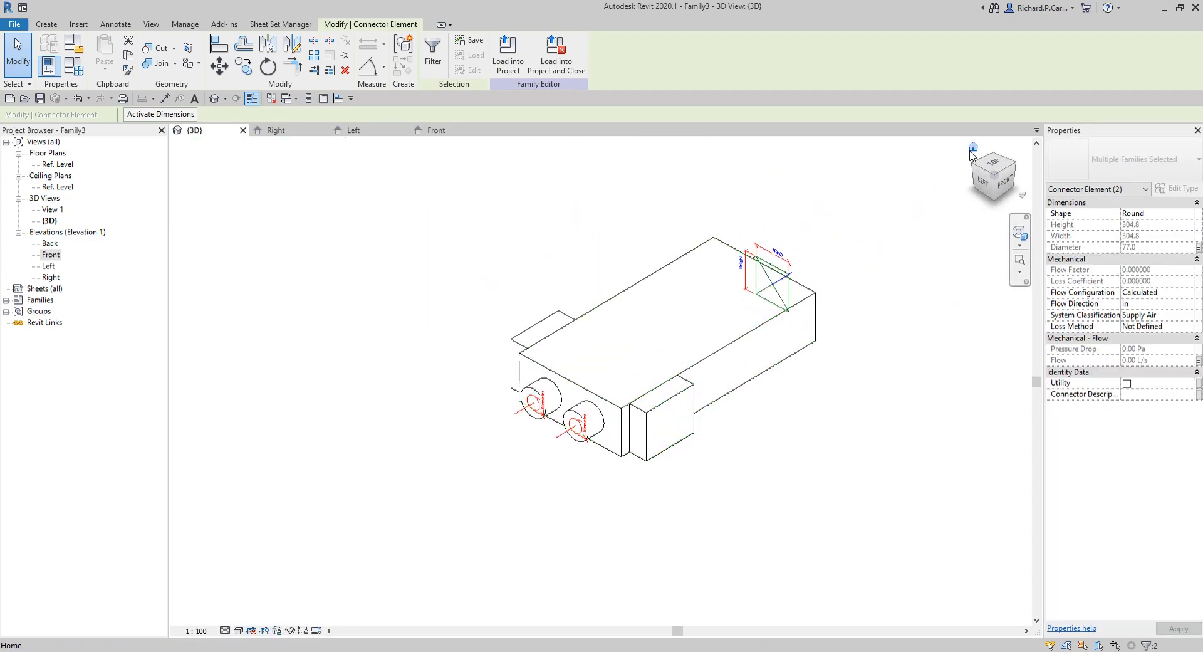
click(971, 151)
click(841, 270)
middle_drag(840, 270, 717, 182)
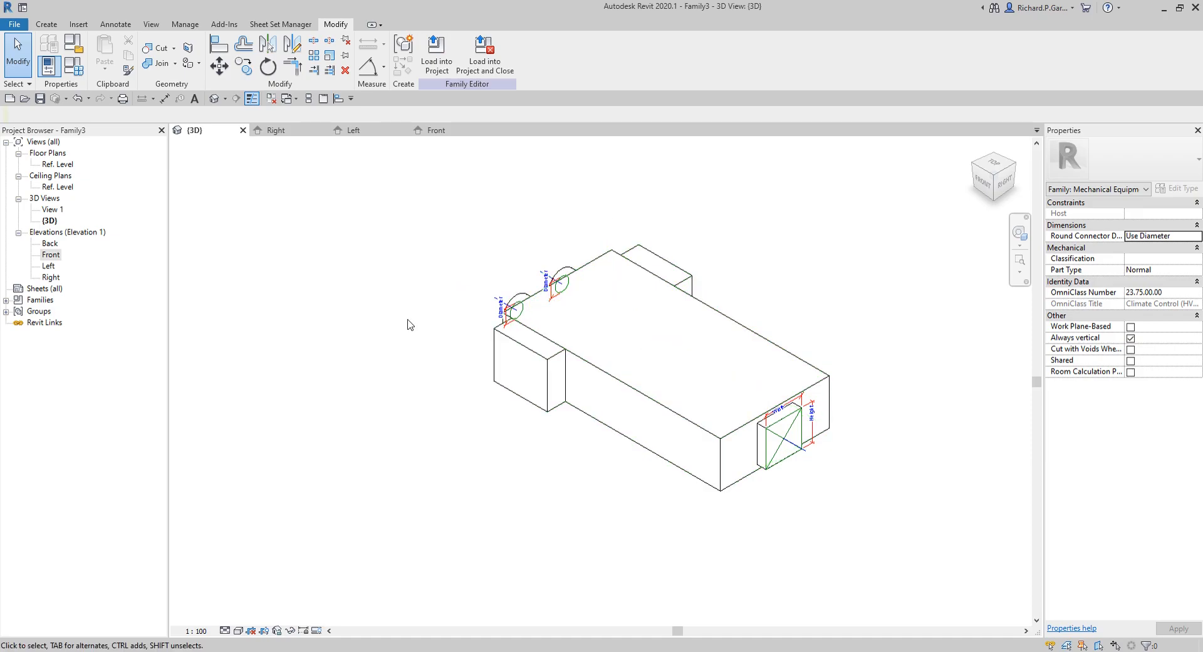
click(40, 99)
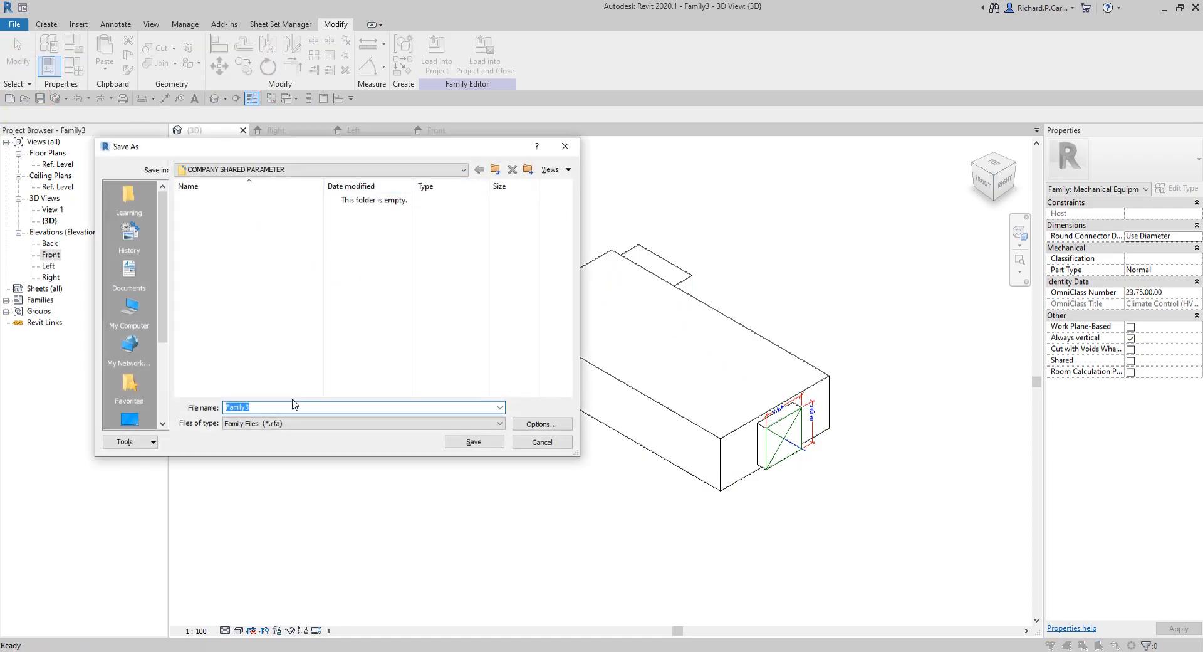
text(DUA)
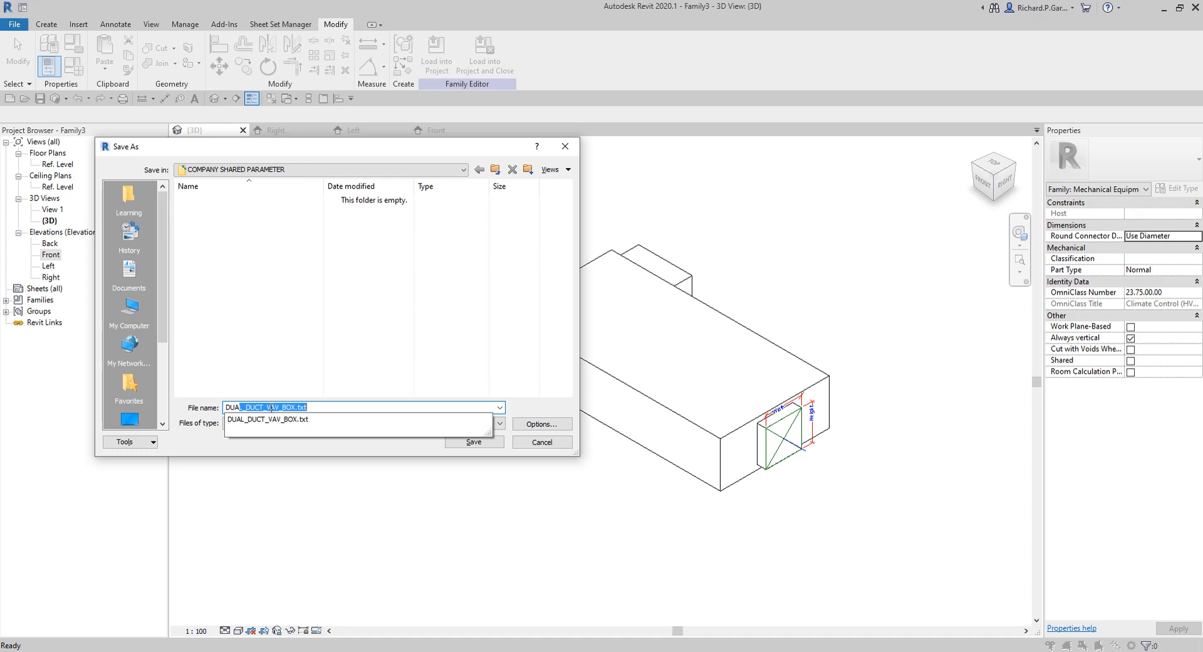
text(L DUCT VAV)
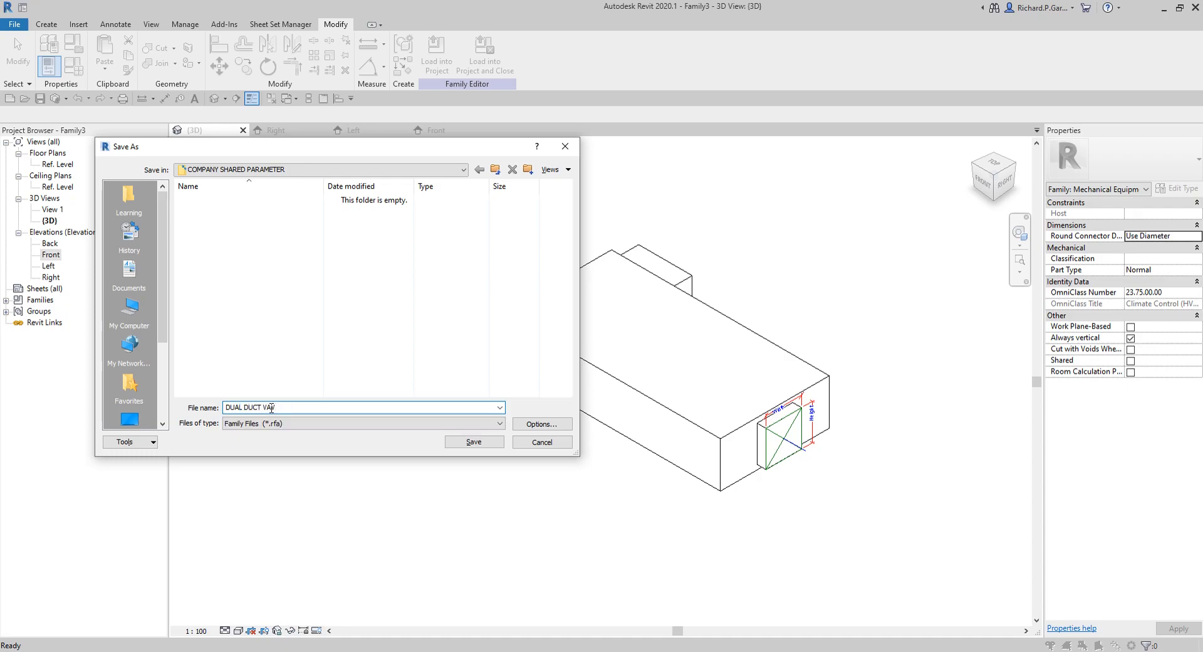
click(539, 425)
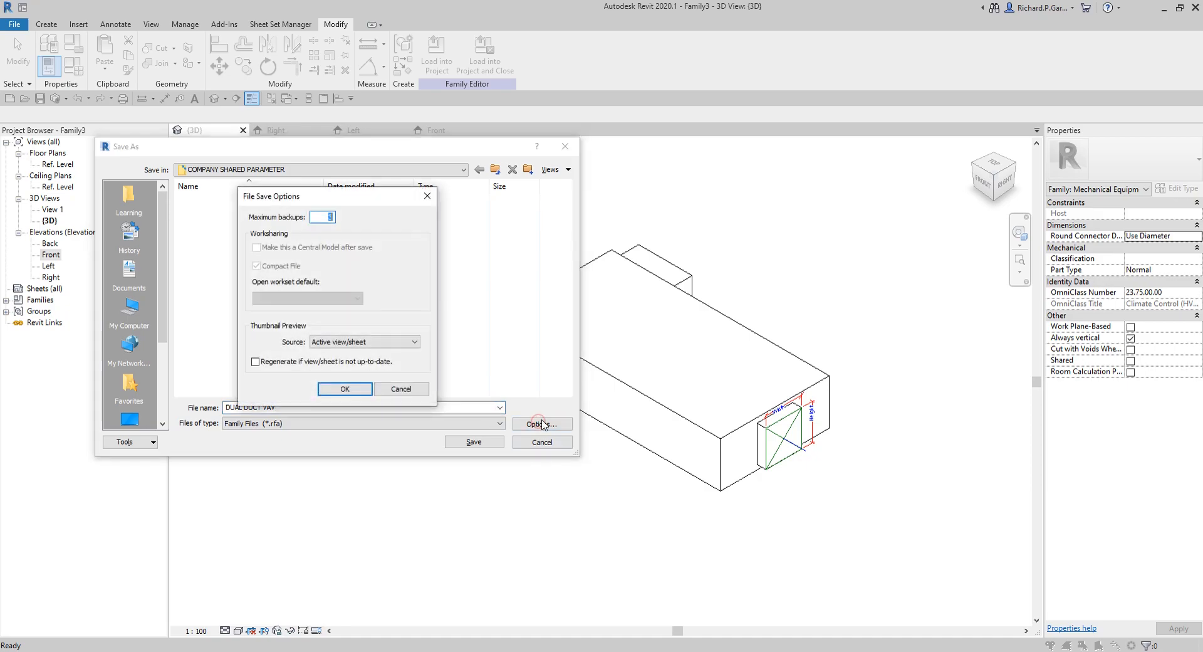
click(344, 388)
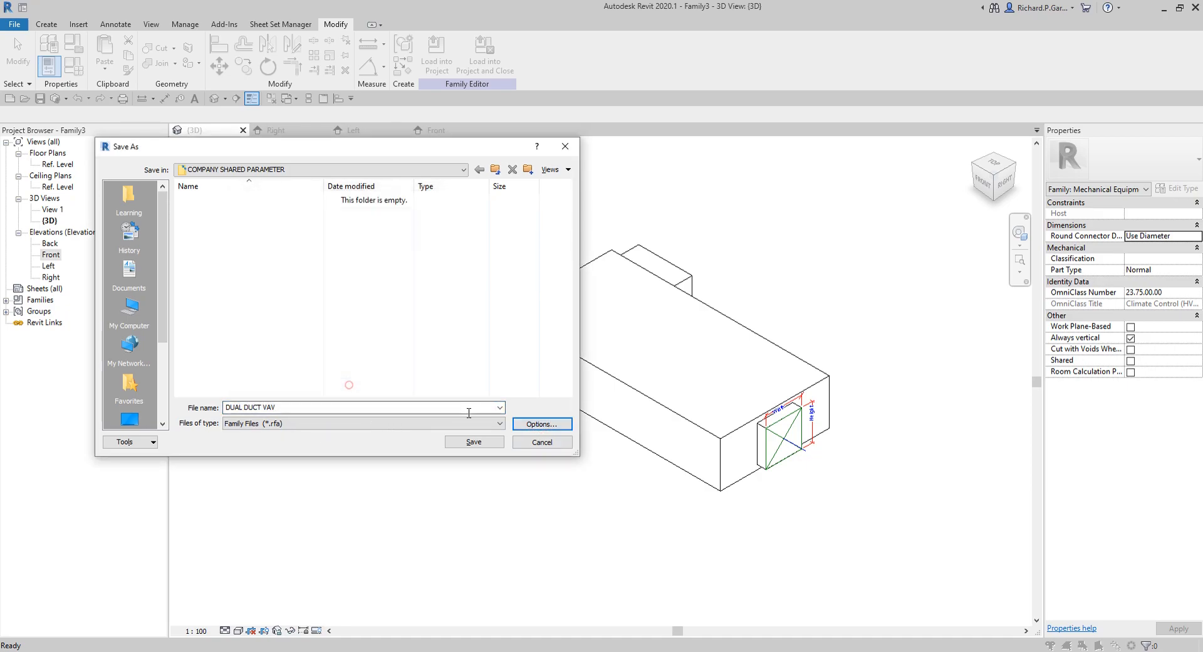
click(473, 442)
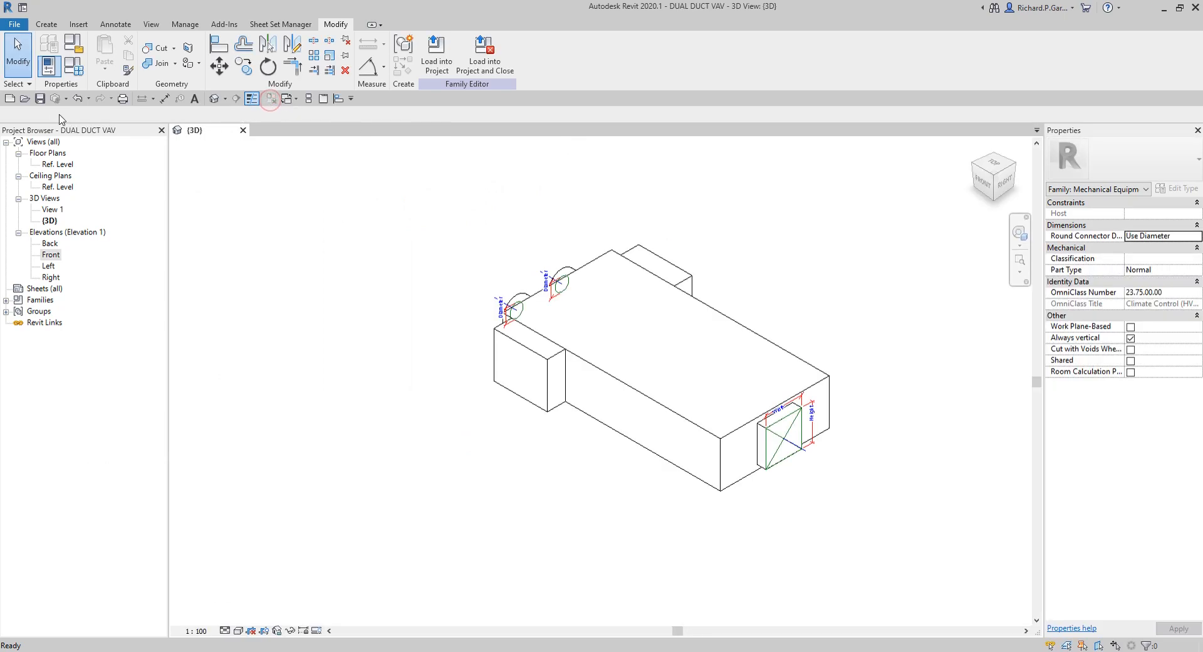
- Create a new project from the Mechanical Template
click(9, 99)
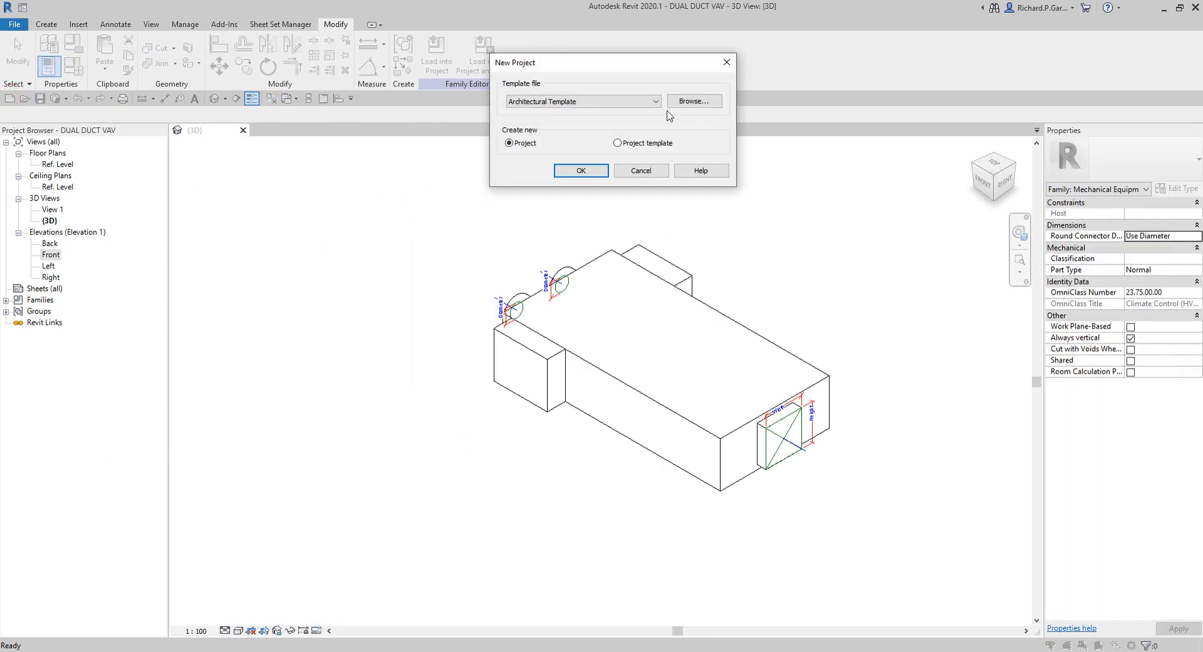
click(655, 101)
click(560, 132)
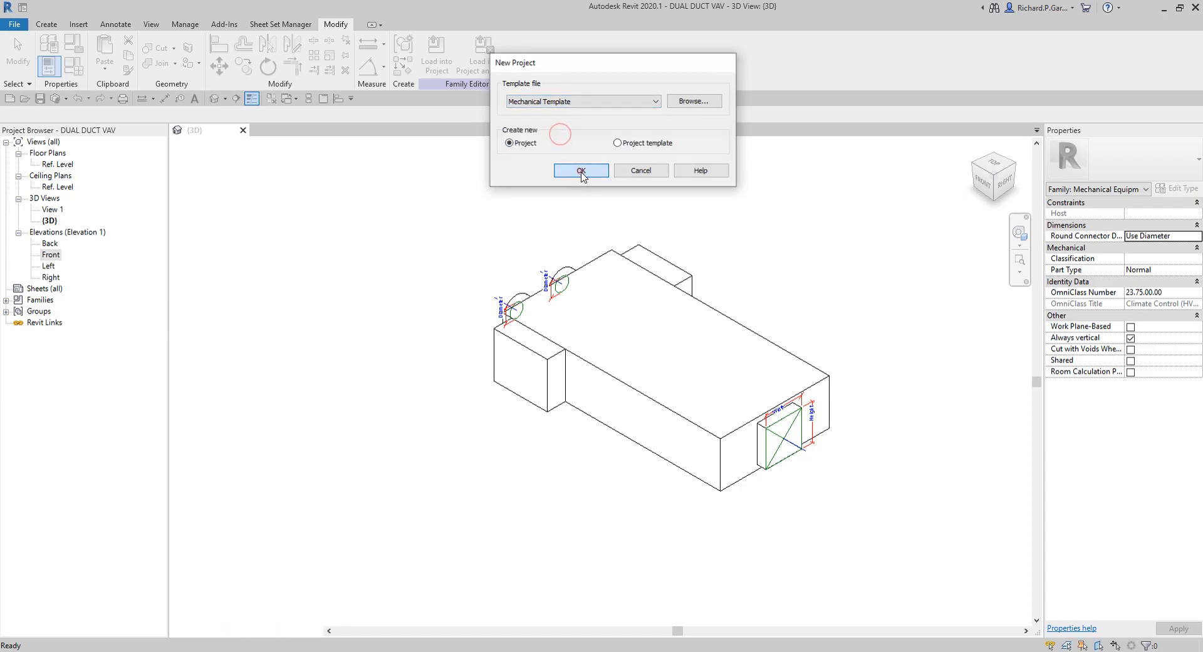
click(581, 172)
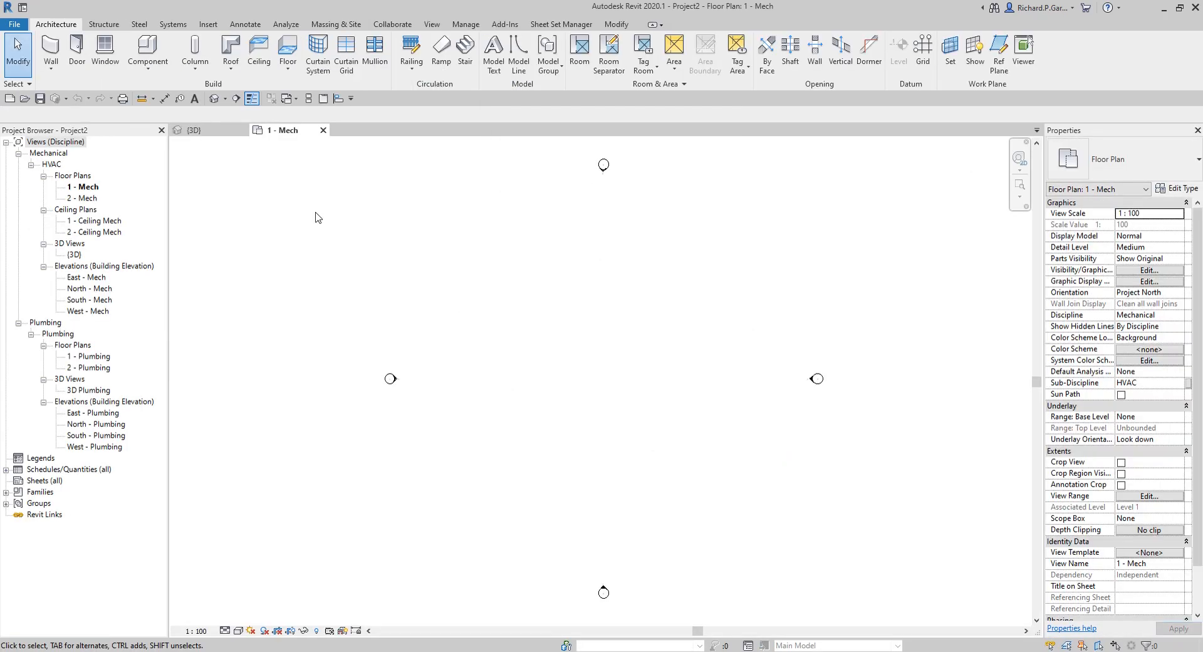
- Load the DUAL DUCT VAV family into the project and place one instance on the 1 - Mech floor plan
click(210, 132)
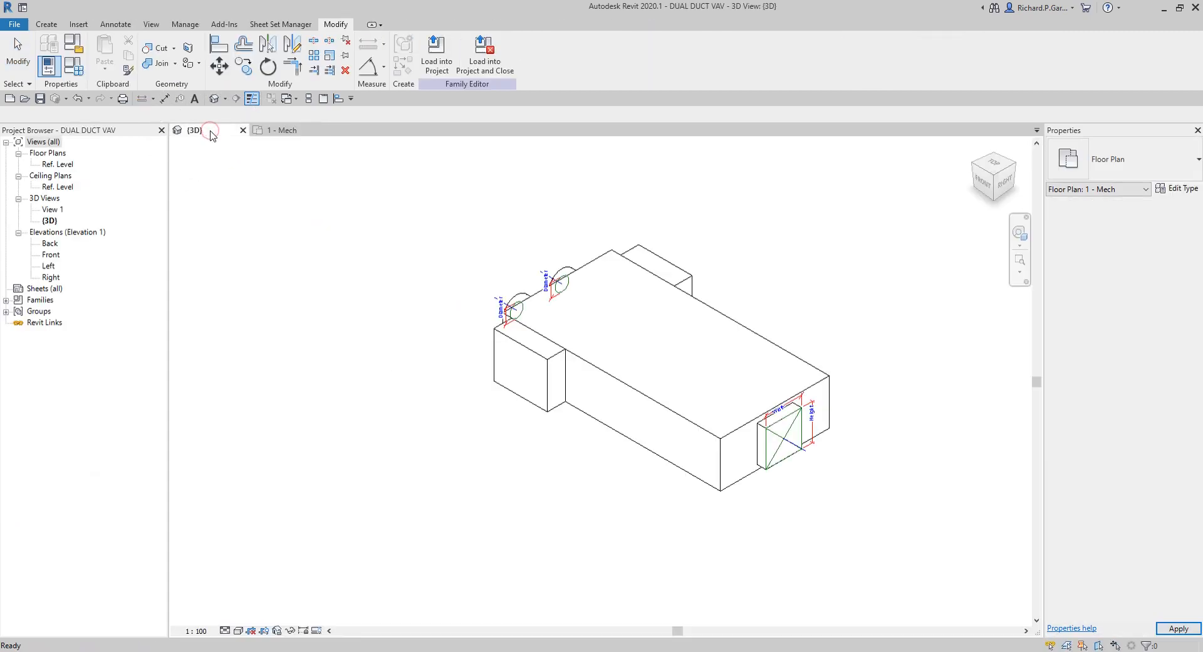
click(444, 55)
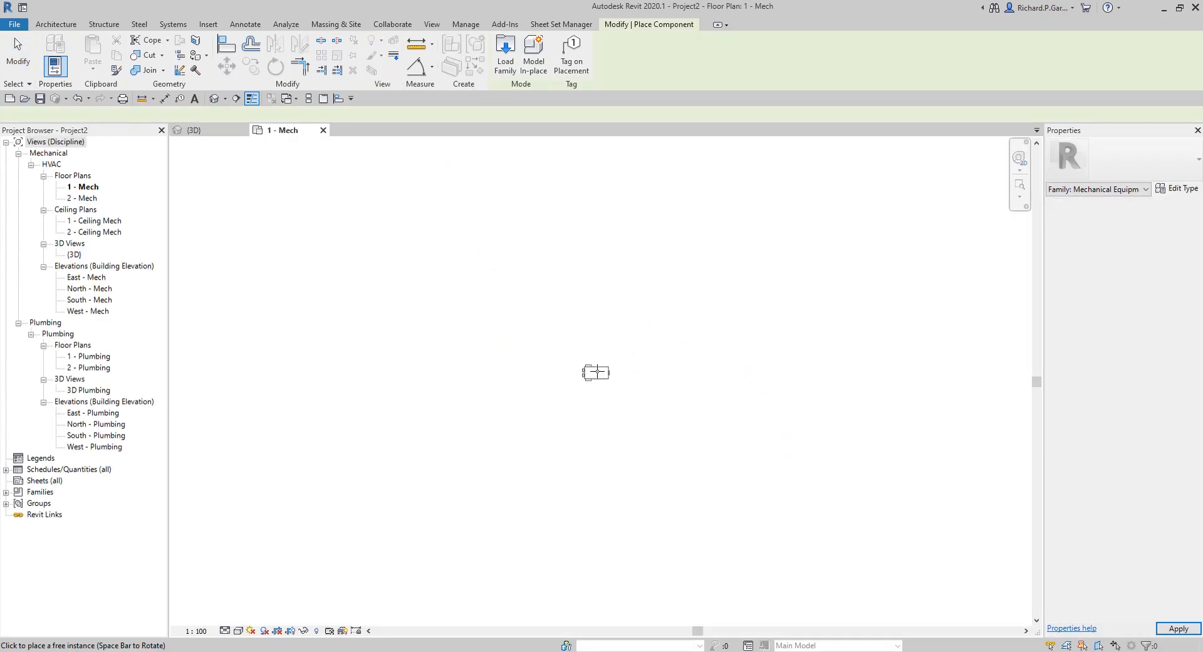
scroll(597, 371, up, 5)
click(599, 364)
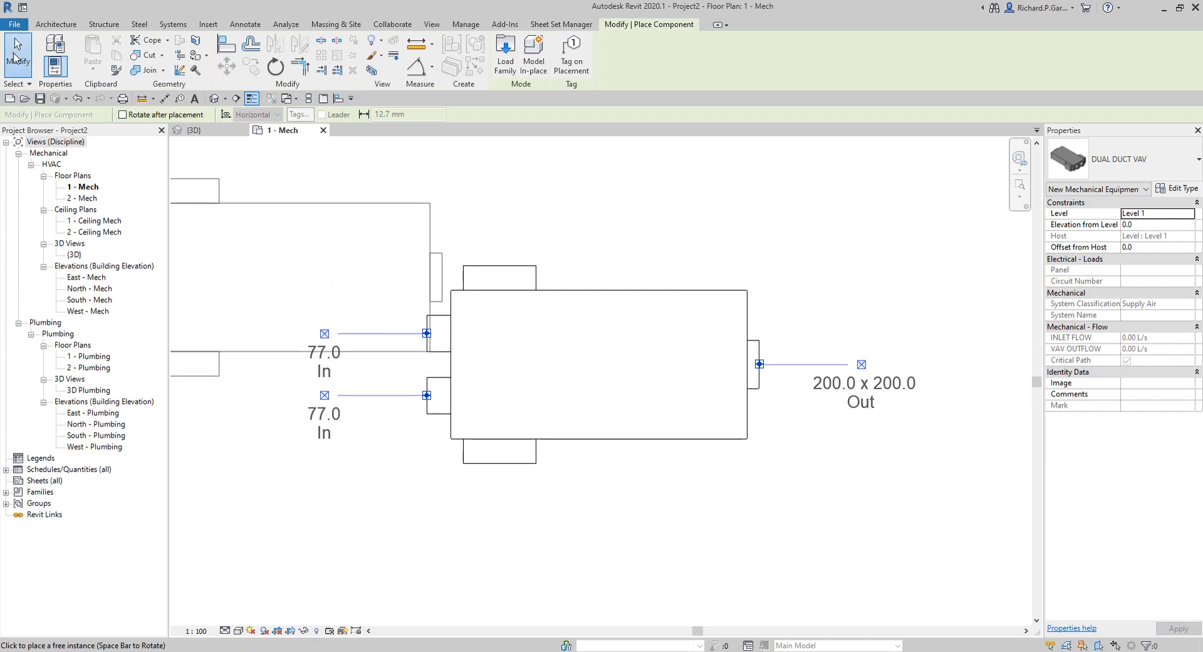
click(17, 60)
- Open the default 3D view of the project and orient it toward the VAV box's inlet side
scroll(545, 196, down, 4)
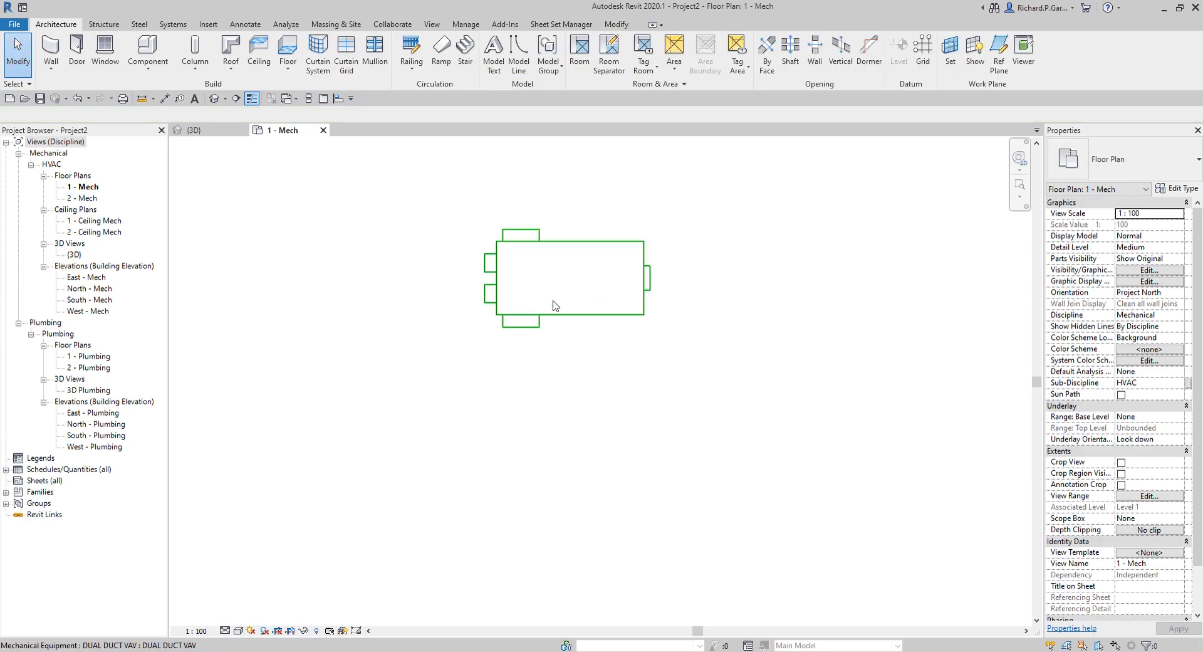
click(213, 99)
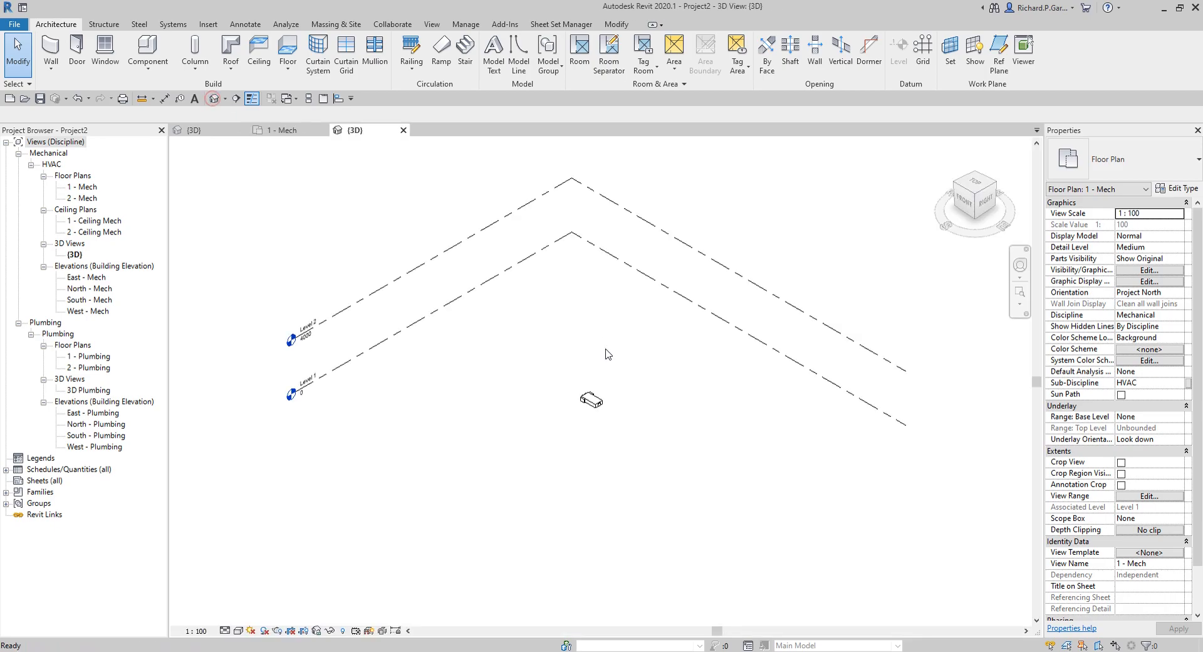
scroll(586, 397, up, 6)
shift+middle_drag(529, 422, 579, 357)
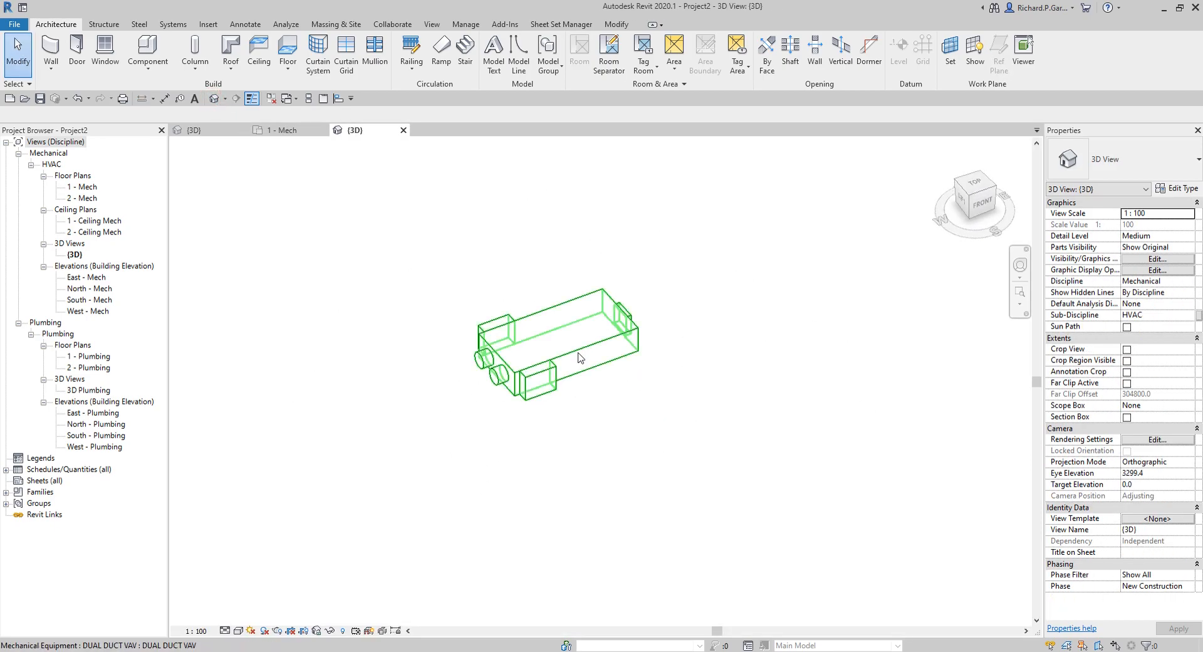
- Draw a 200 x 200 duct from the VAV outlet in runs of about 1135, 1172 and 881 mm with two 90° turns
click(579, 357)
scroll(630, 346, up, 3)
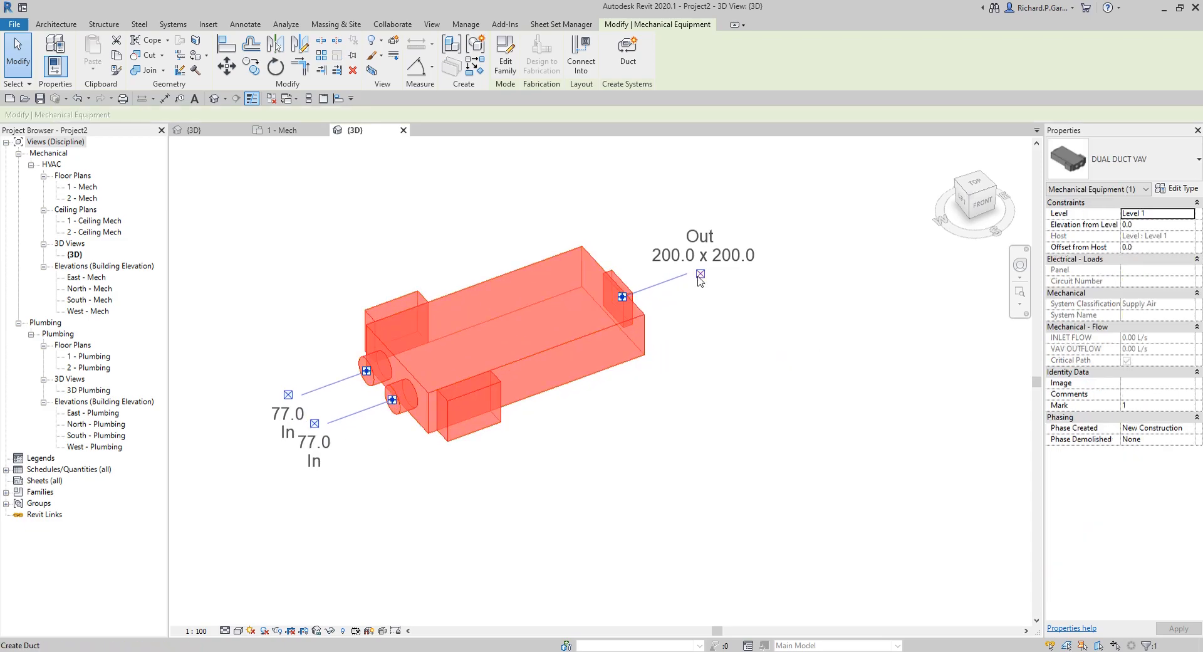
click(700, 274)
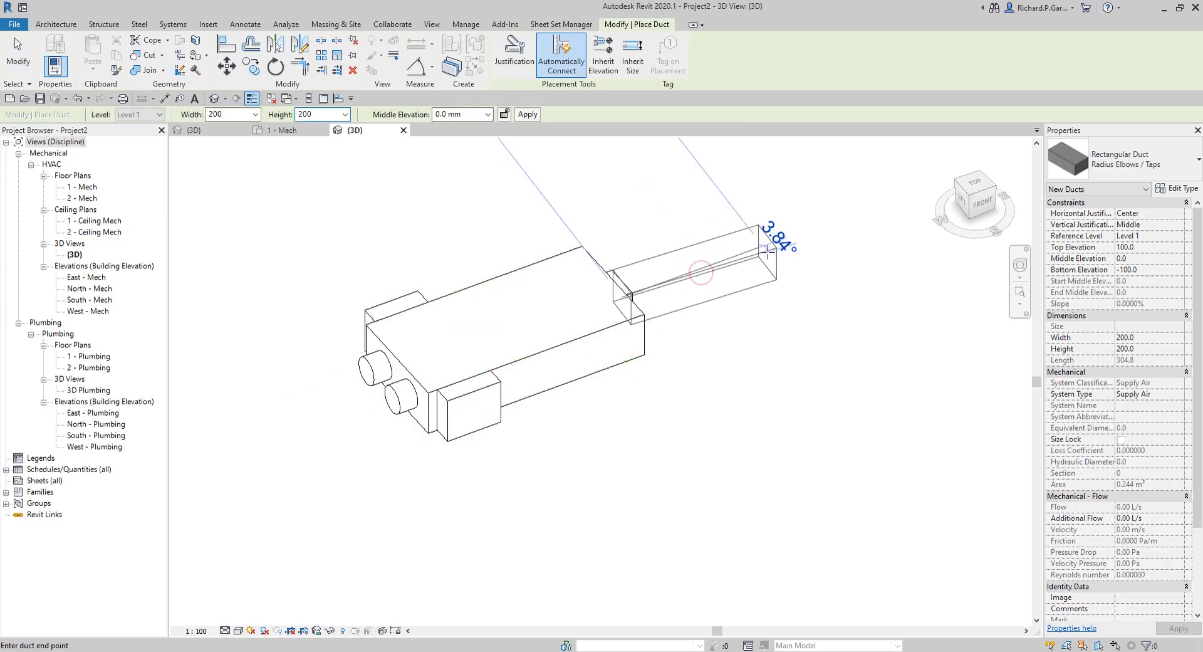
scroll(514, 419, down, 2)
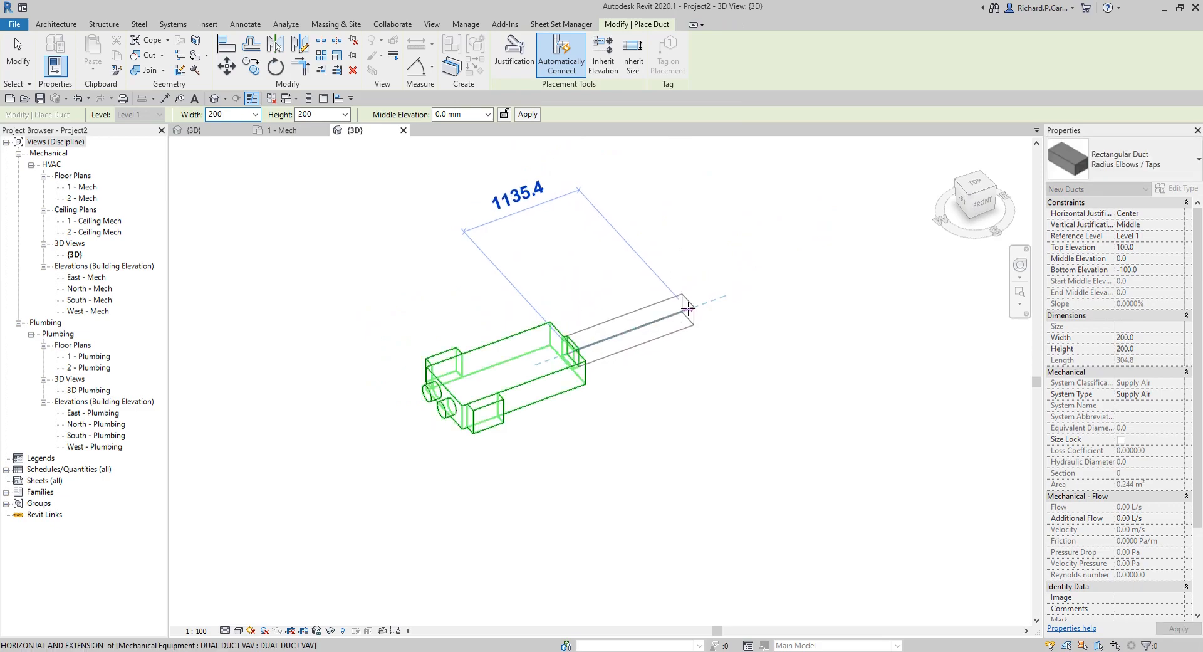
click(689, 306)
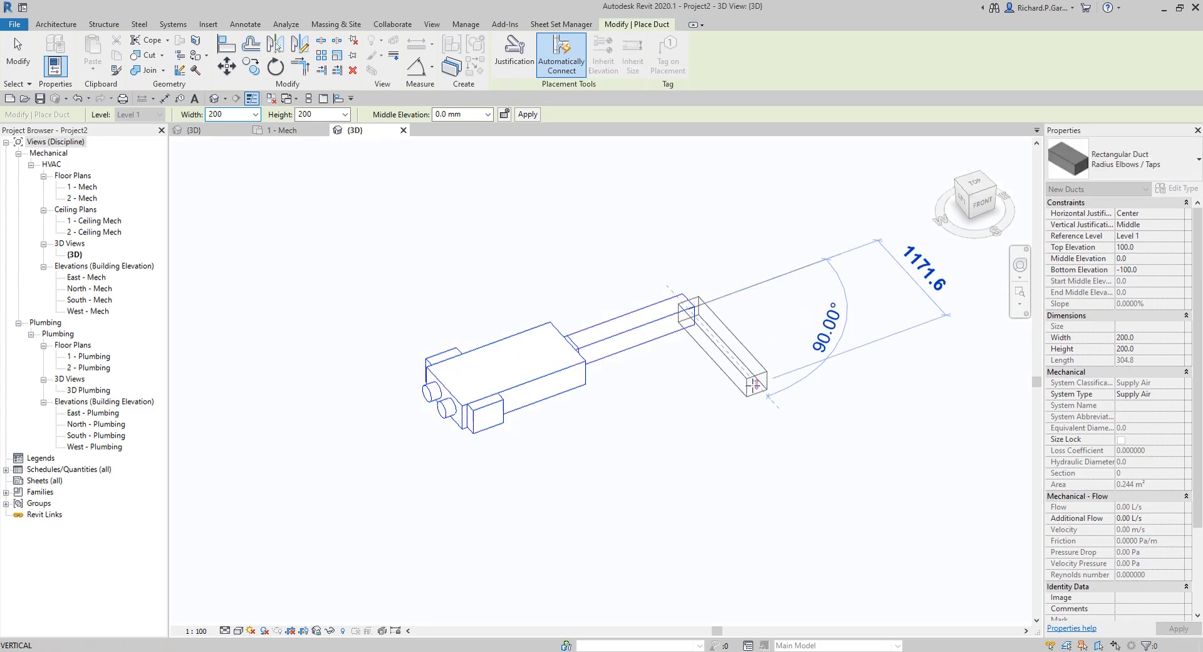
click(755, 384)
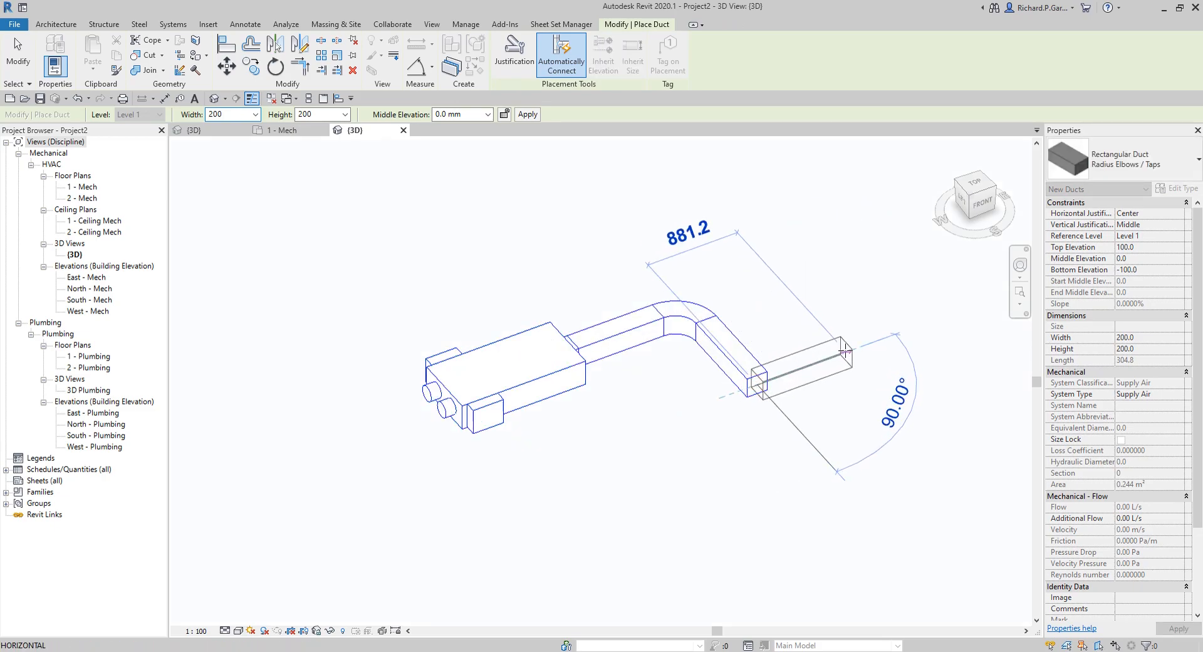
click(846, 351)
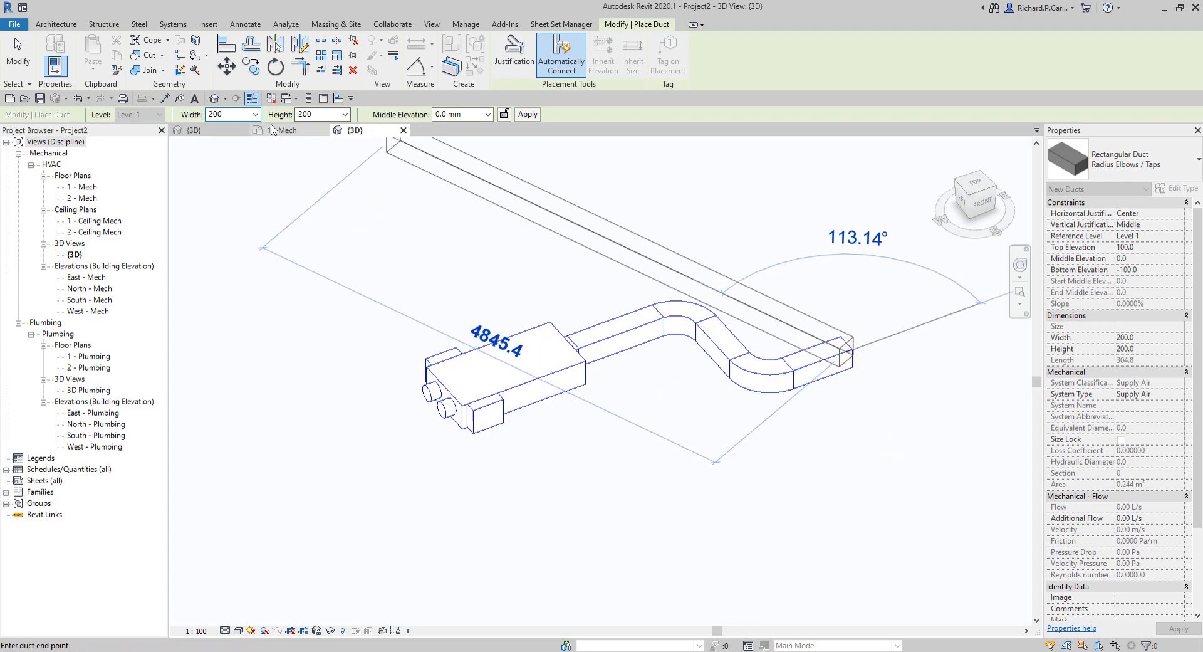
- Continue the outlet duct up to a middle elevation of 1000 mm, add a horizontal run there, and end duct placement
click(474, 117)
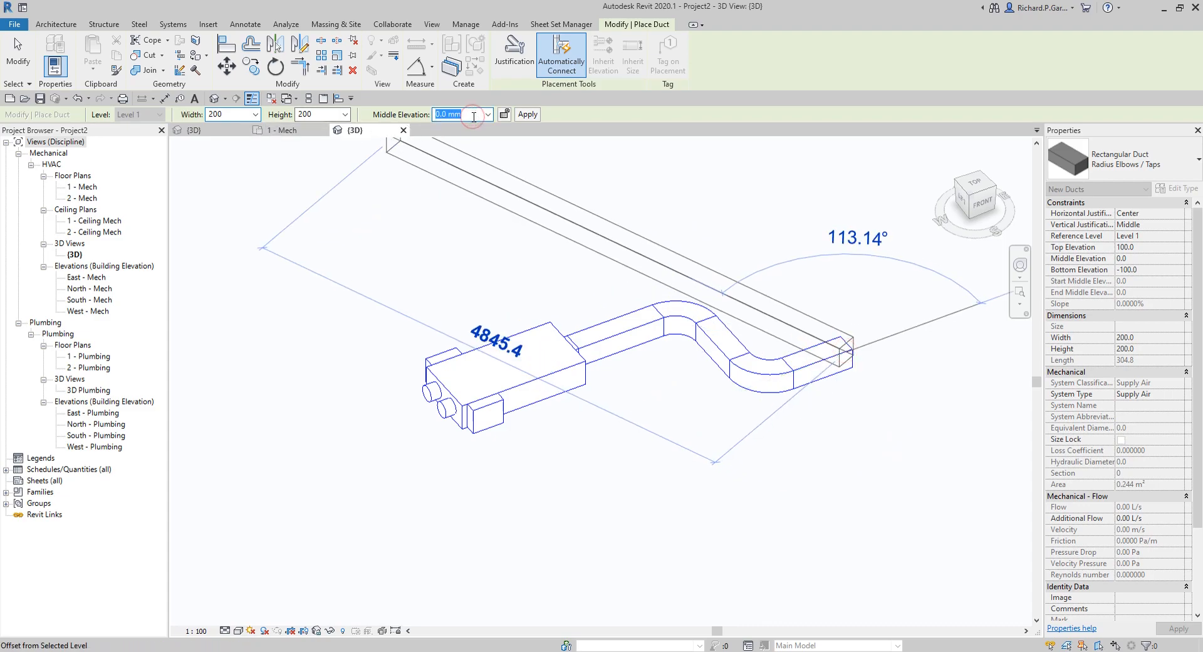
text(1000)
key(Return)
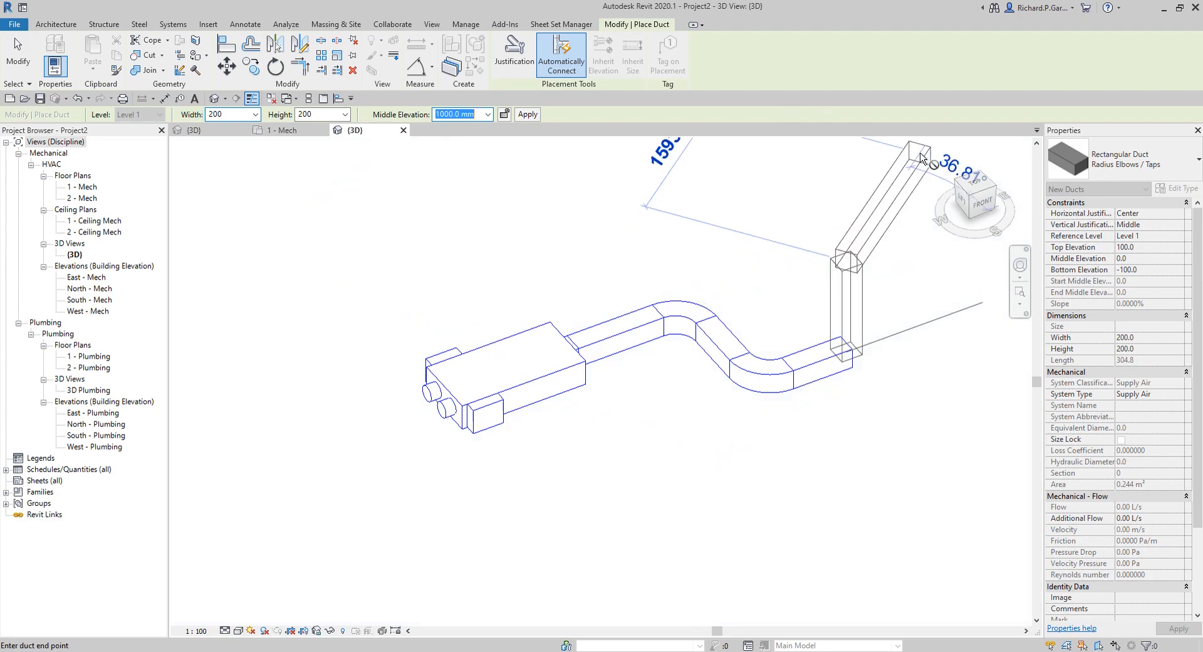
middle_drag(941, 229, 838, 271)
click(839, 272)
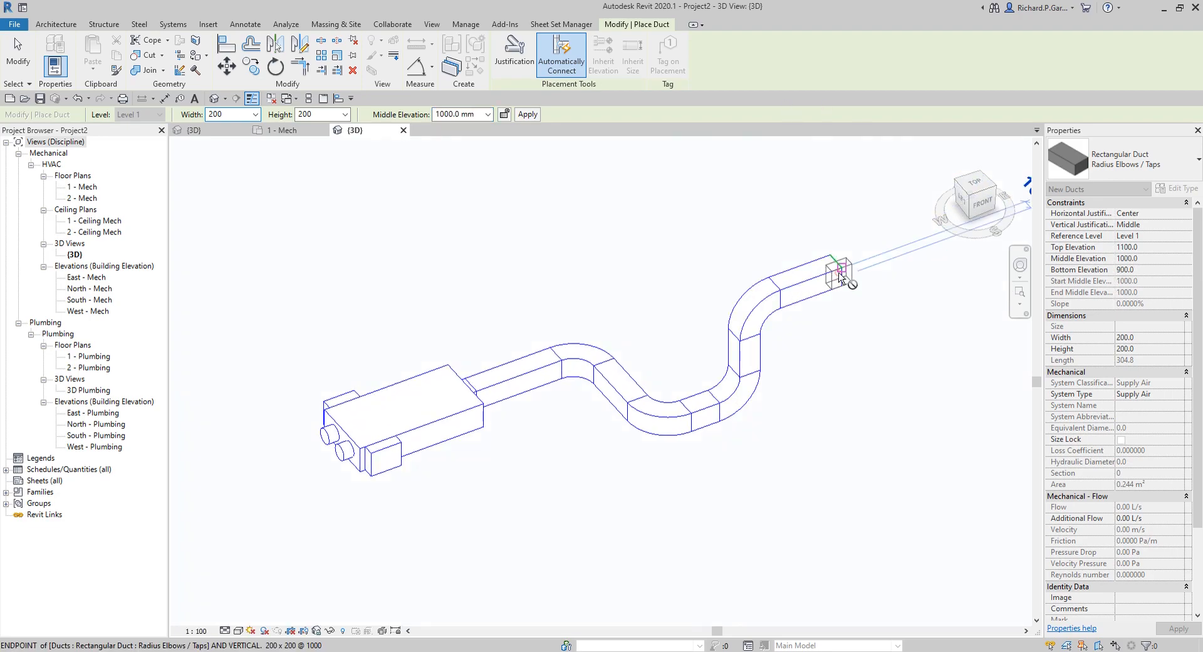
click(528, 114)
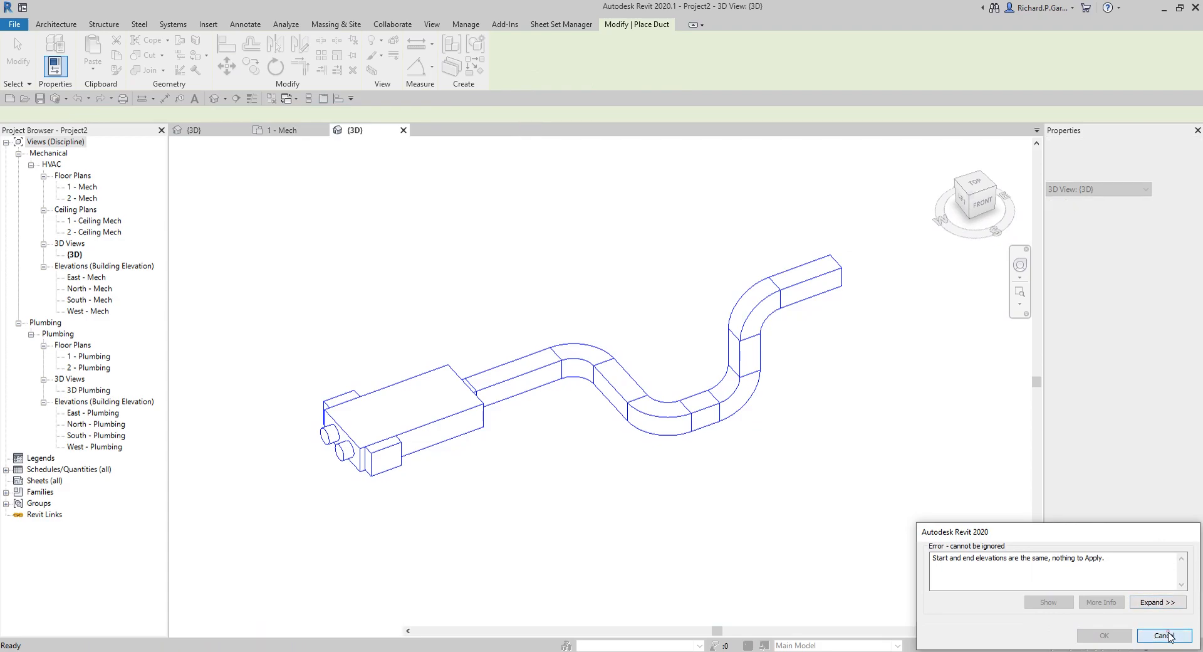
click(1169, 635)
- Draw a 77 mm round duct about 803 mm out from the VAV box's rear inlet, turning 90° away from the other inlet
middle_drag(497, 302, 638, 264)
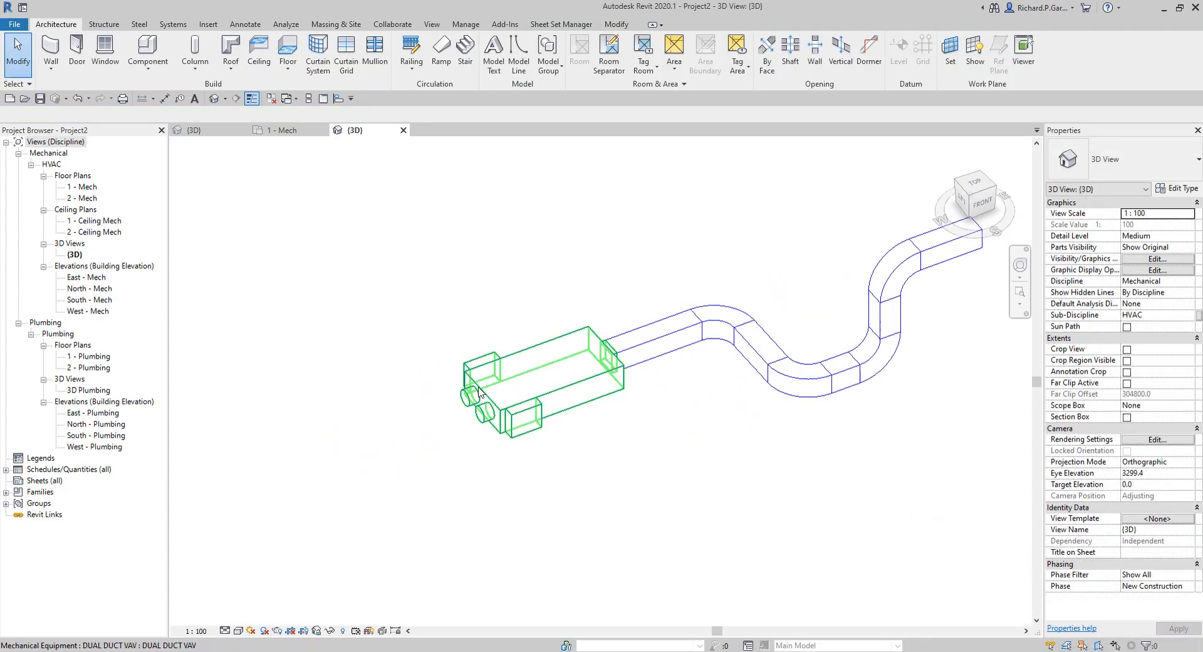
click(497, 402)
scroll(533, 408, up, 3)
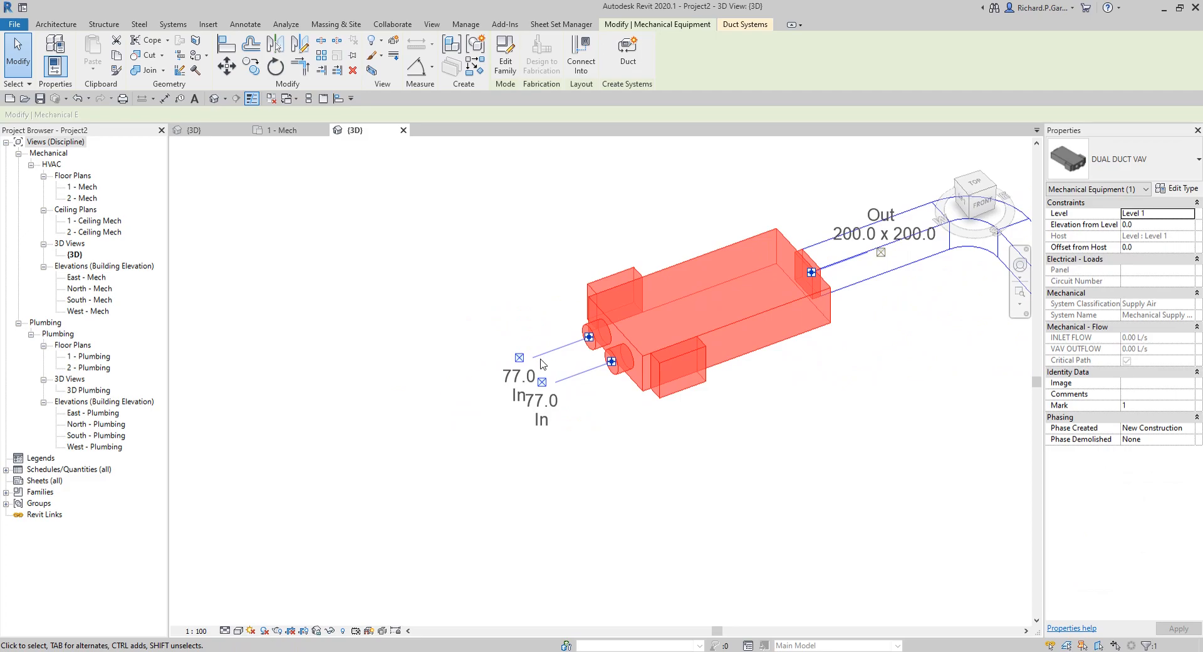
click(519, 358)
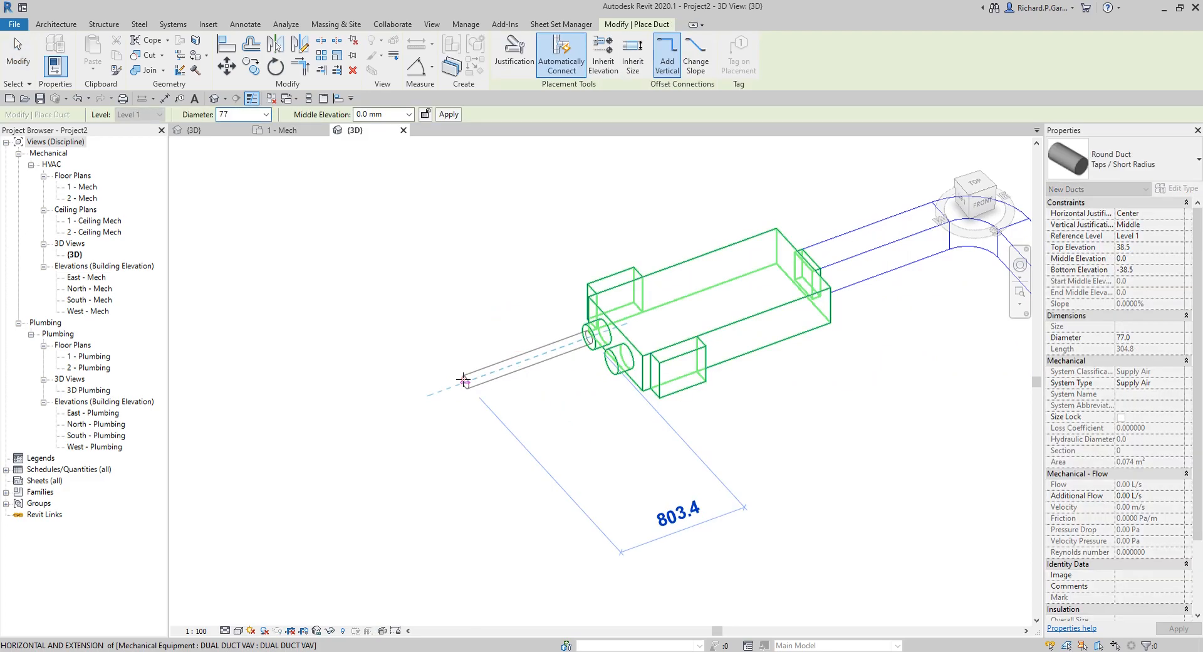
click(426, 326)
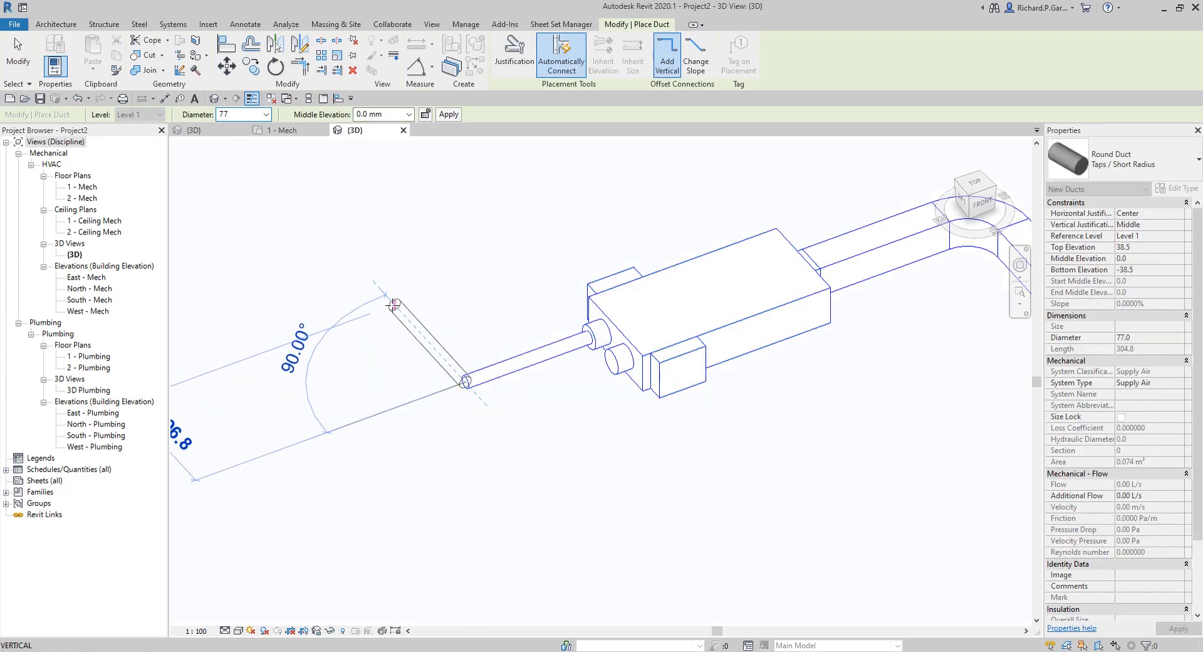
right_click(439, 231)
click(464, 241)
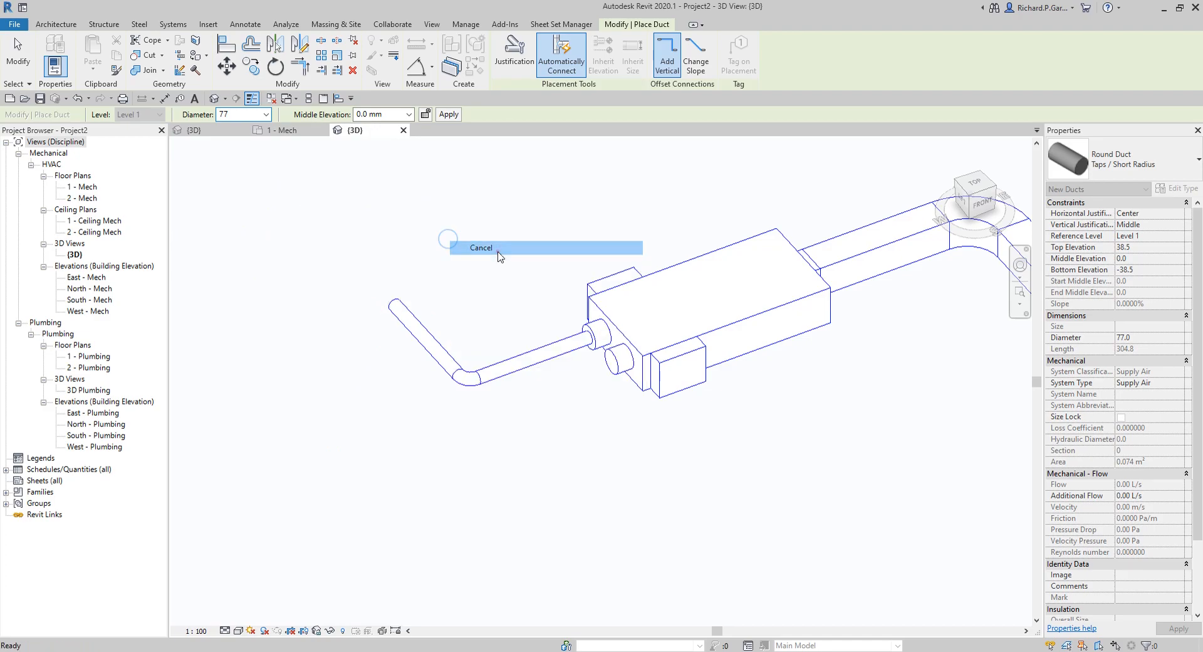
- Draw a 77 mm round duct about 472 mm out from the front inlet, turning 90° toward the front for about 680 mm
click(611, 362)
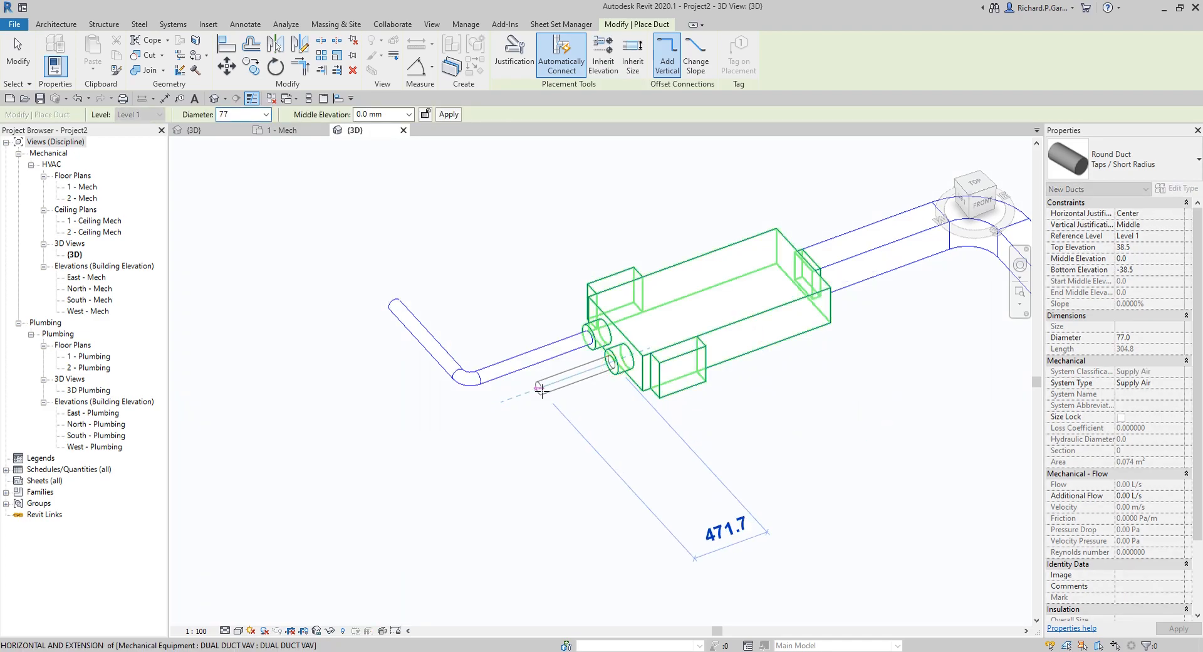
click(539, 389)
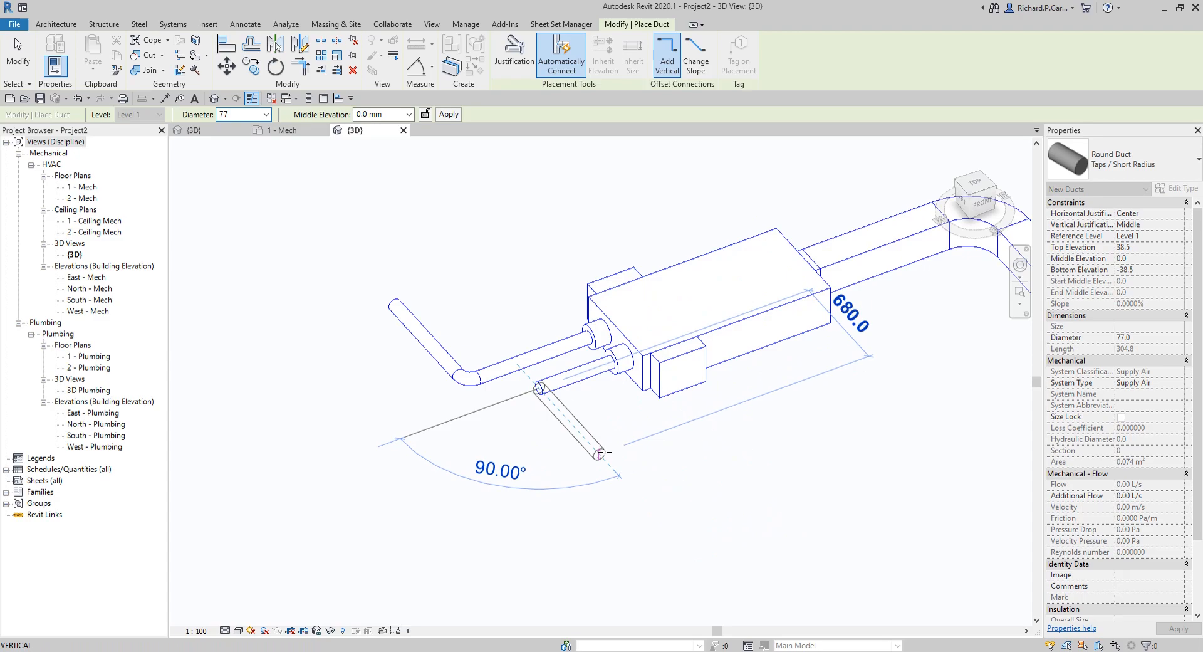
click(603, 453)
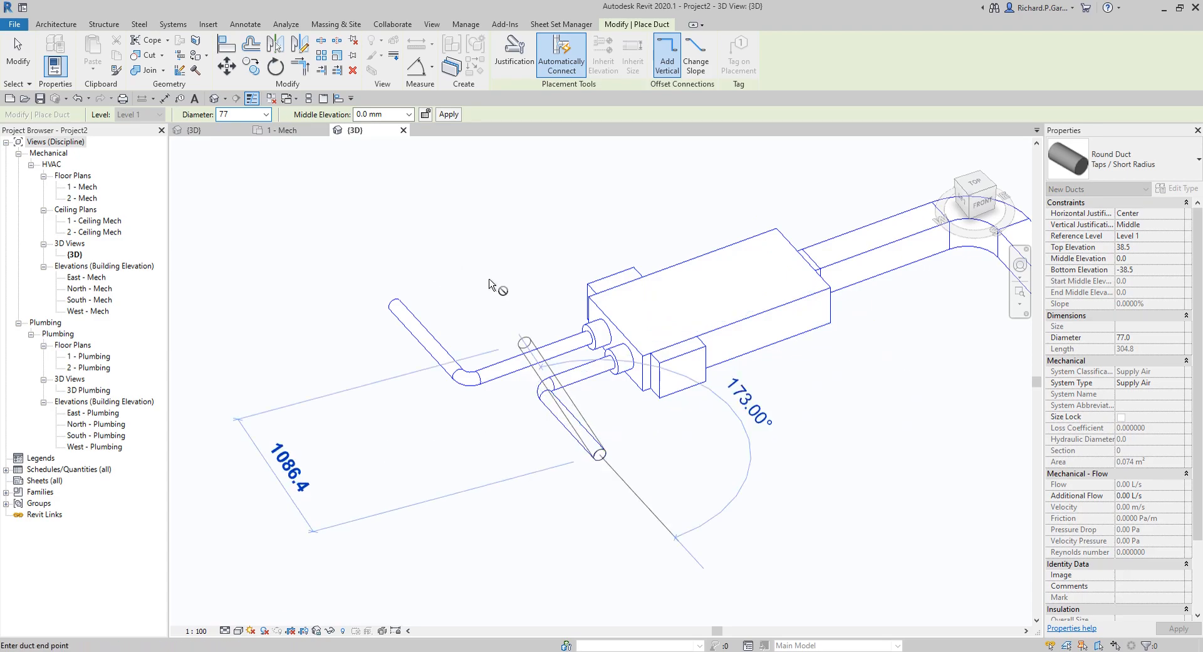
- Drop the front inlet duct to a middle elevation of -1000 mm, add a horizontal run there, and end duct placement
click(388, 113)
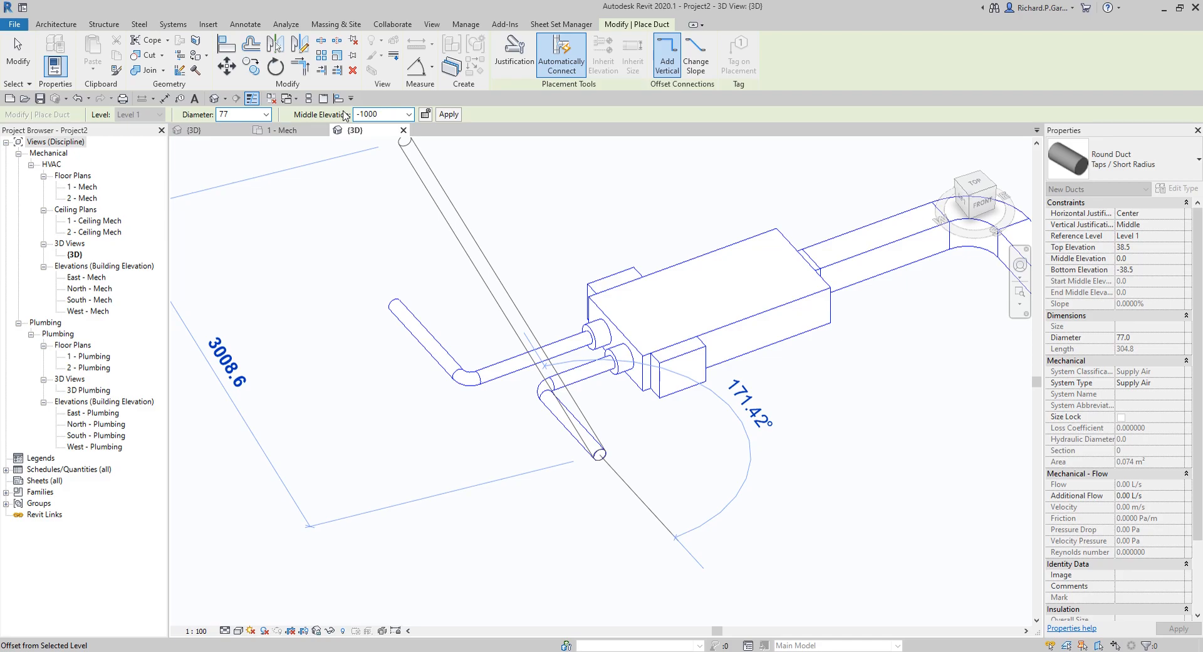
text(-1000)
key(Return)
middle_drag(543, 560, 600, 498)
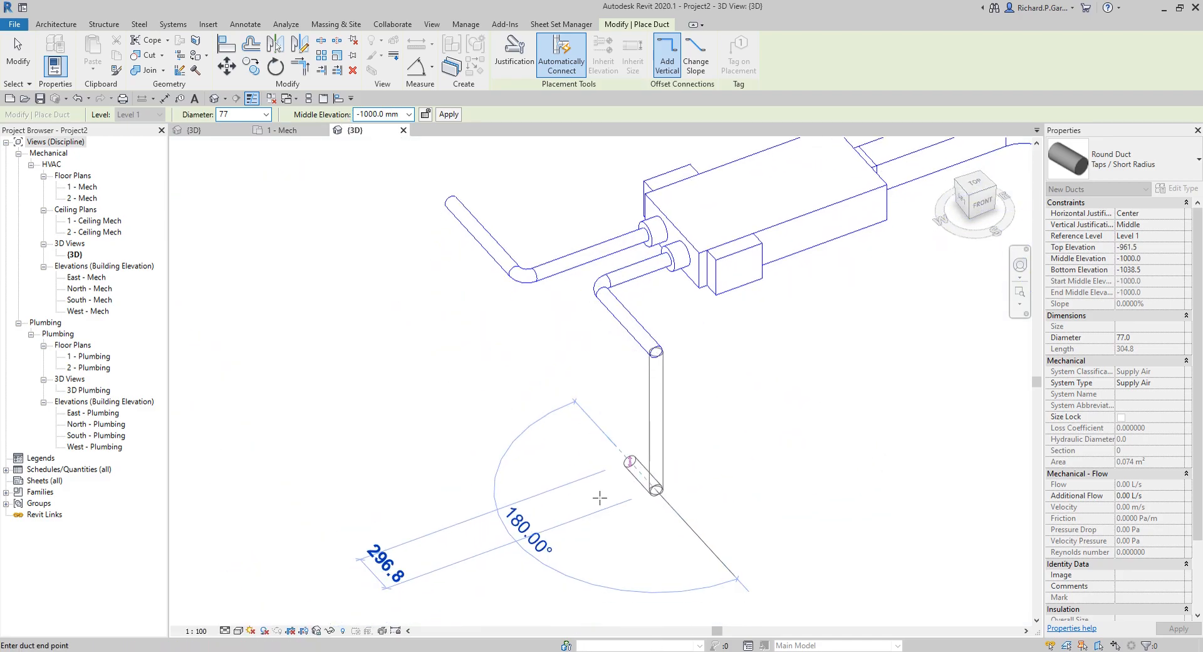
click(560, 523)
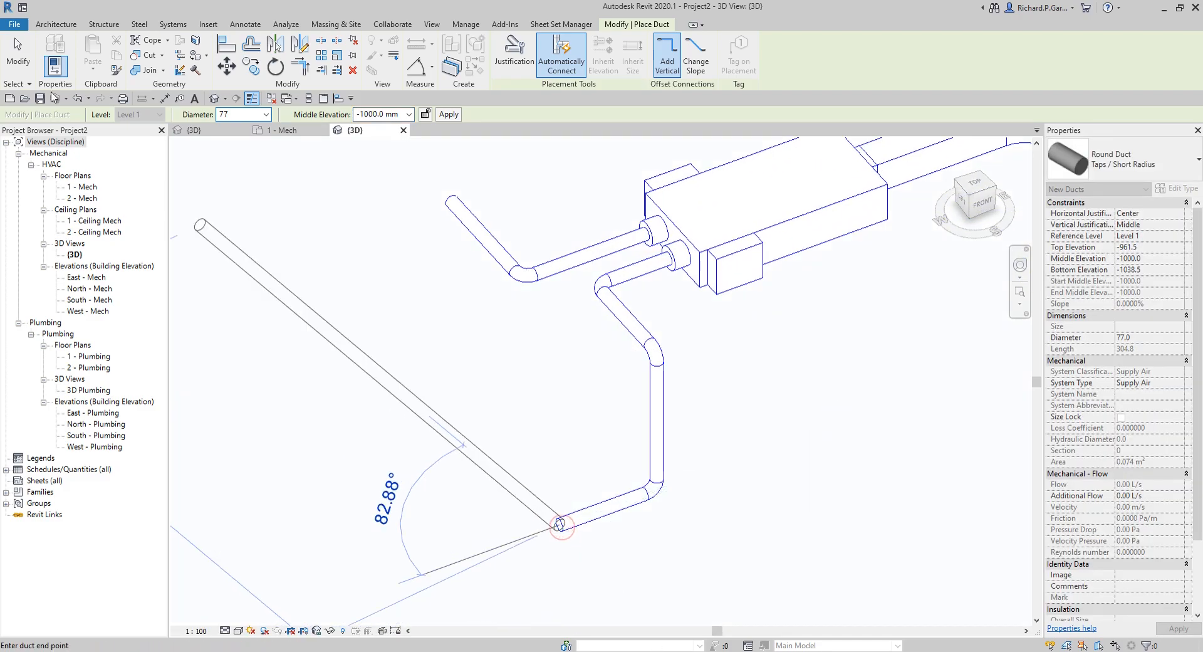
click(19, 53)
- Set the 3D view's visual style to Shaded with the whole duct layout in view
scroll(755, 365, down, 2)
mouse_move(839, 381)
middle_down()
mouse_move(759, 423)
mouse_move(720, 486)
mouse_move(702, 485)
middle_up()
key(s)
key(d)
scroll(693, 468, down, 2)
middle_drag(861, 423, 802, 408)
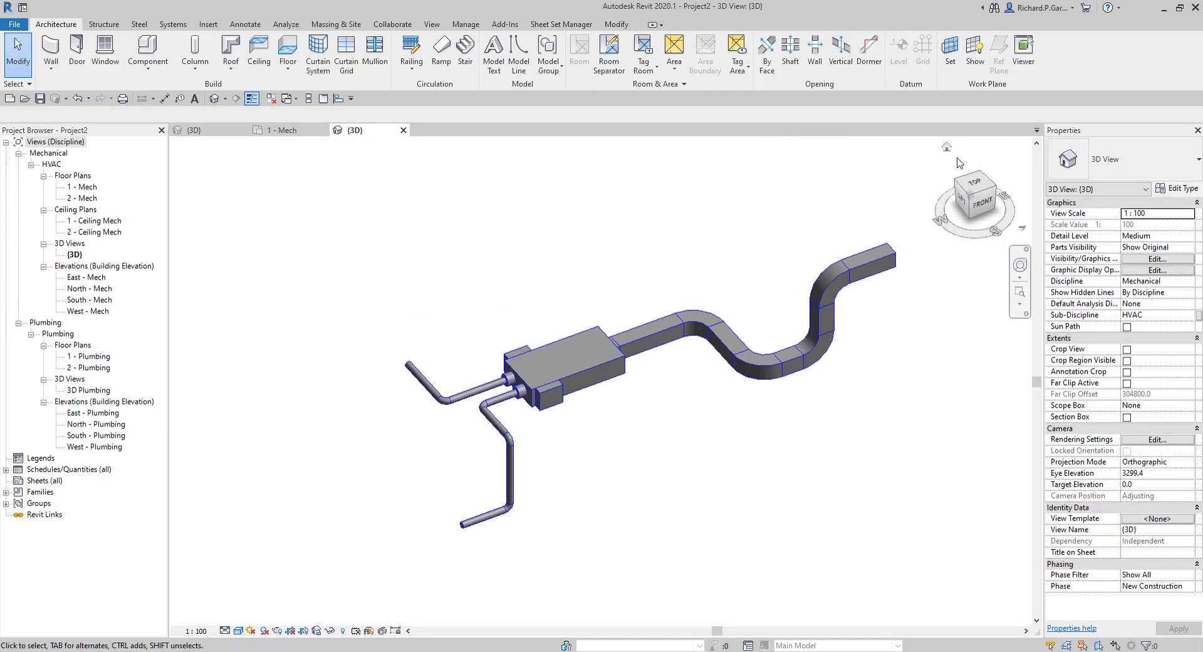
- Examine the VAV box and its connected inlet and outlet ducts from several 3D orientations
click(947, 146)
scroll(597, 413, up, 8)
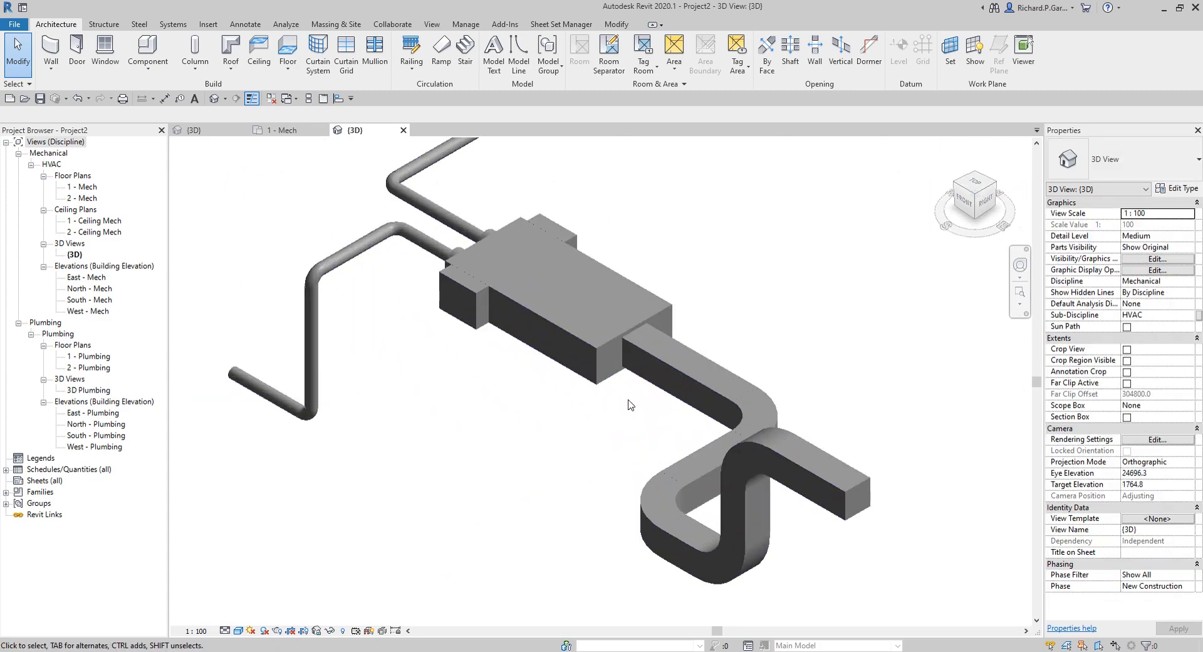
scroll(752, 375, down, 2)
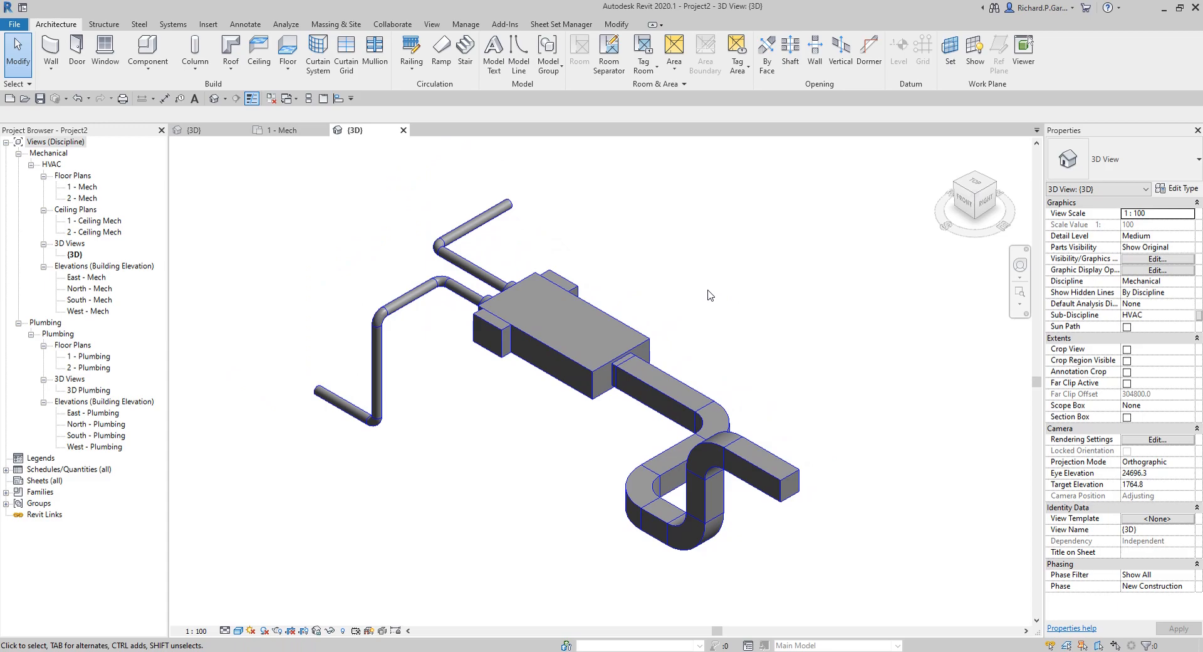
click(632, 334)
shift+middle_drag(515, 419, 752, 391)
scroll(751, 391, down, 2)
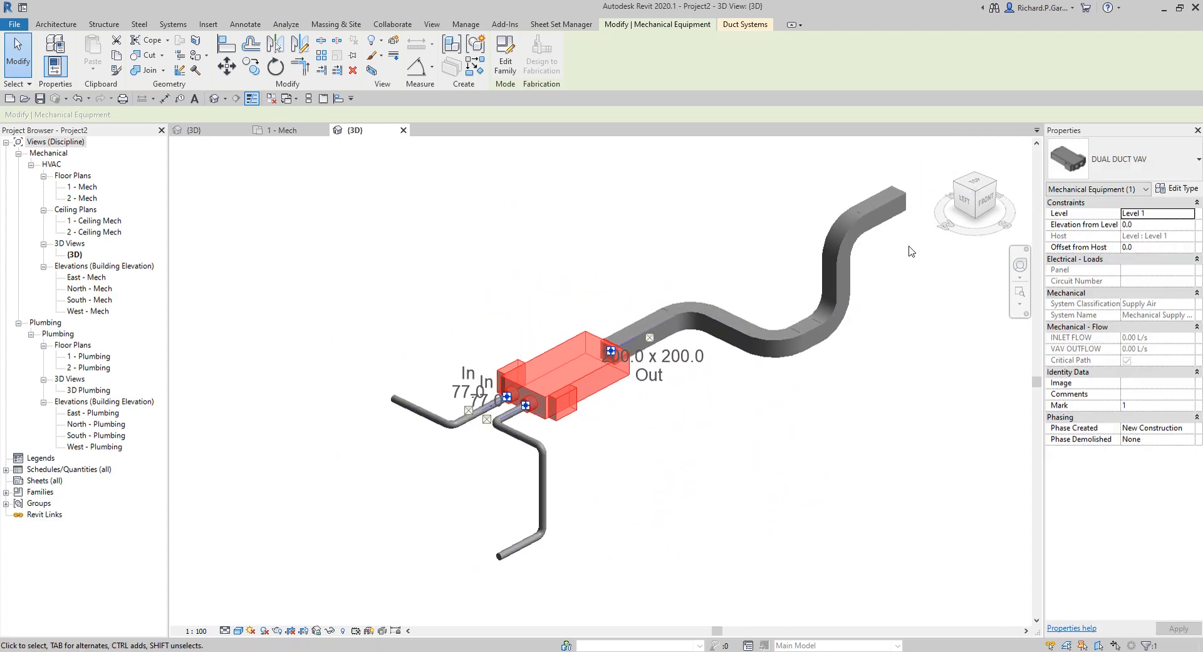
click(974, 194)
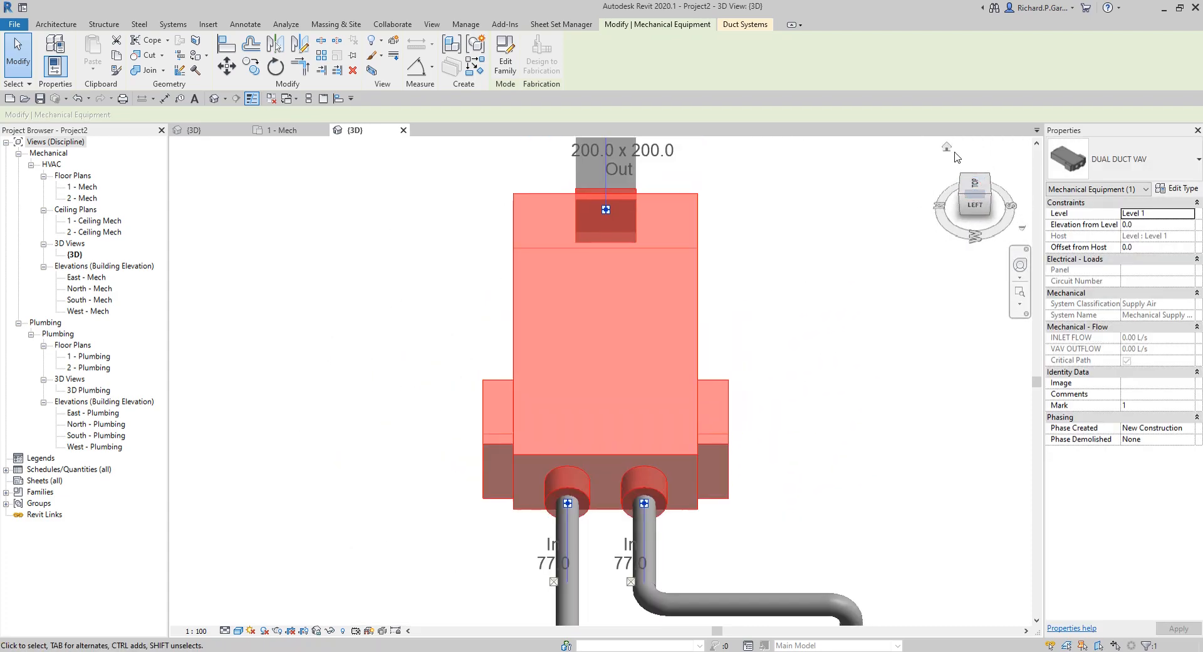
click(711, 303)
scroll(591, 428, up, 10)
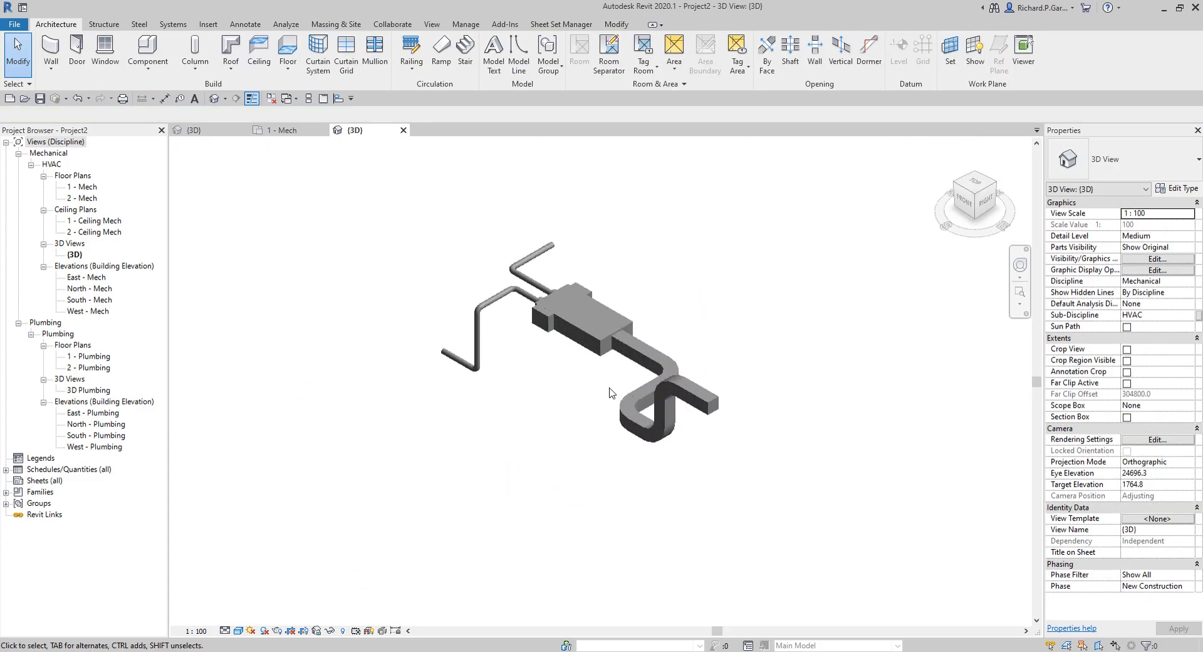
click(961, 187)
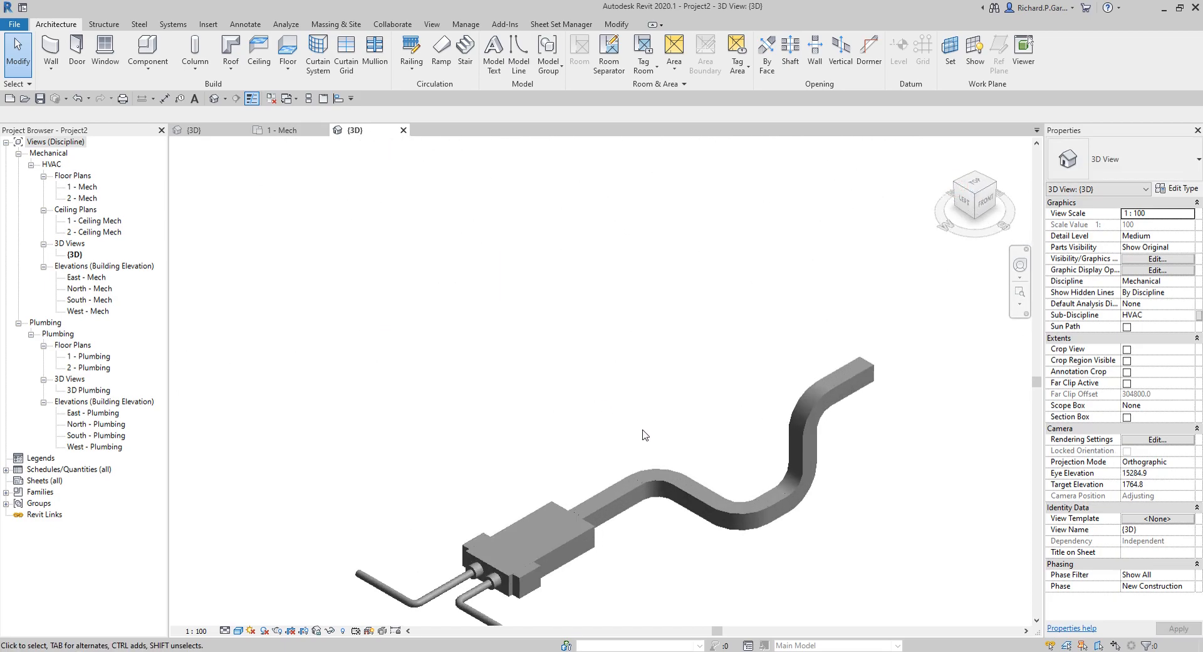
scroll(652, 264, up, 5)
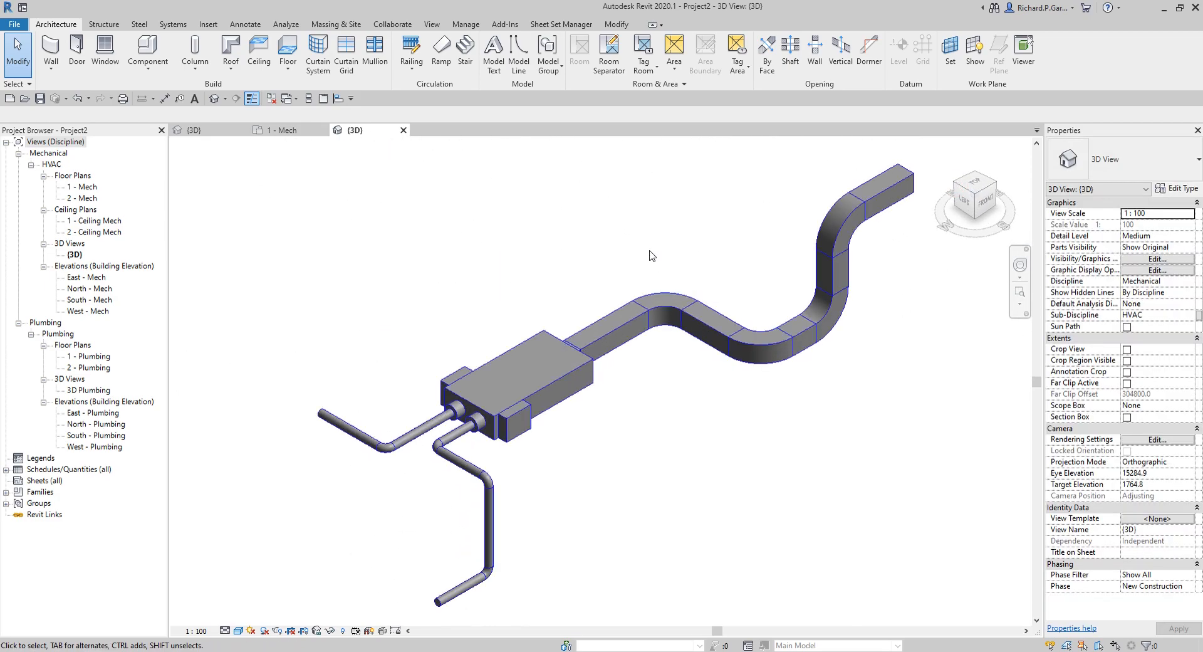